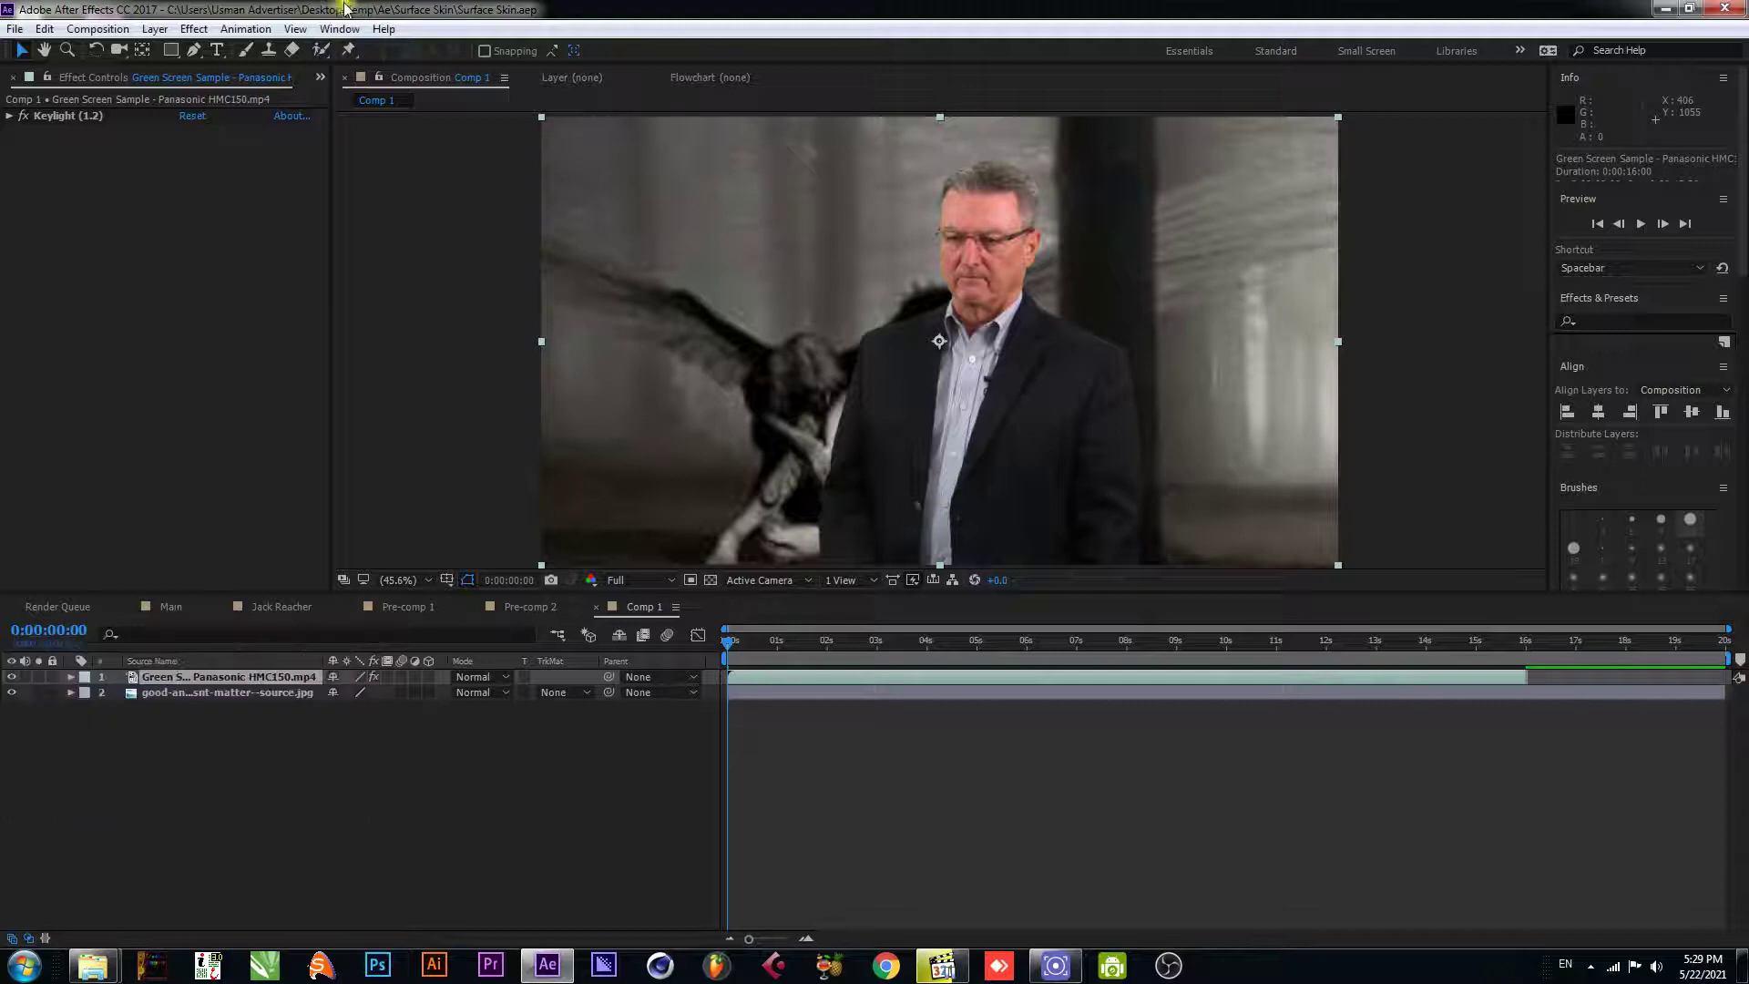
# - Apply the Mocha Pro effect to the green-screen footage layer, and launch Mocha with its welcome window closed
pyautogui.click(253, 30)
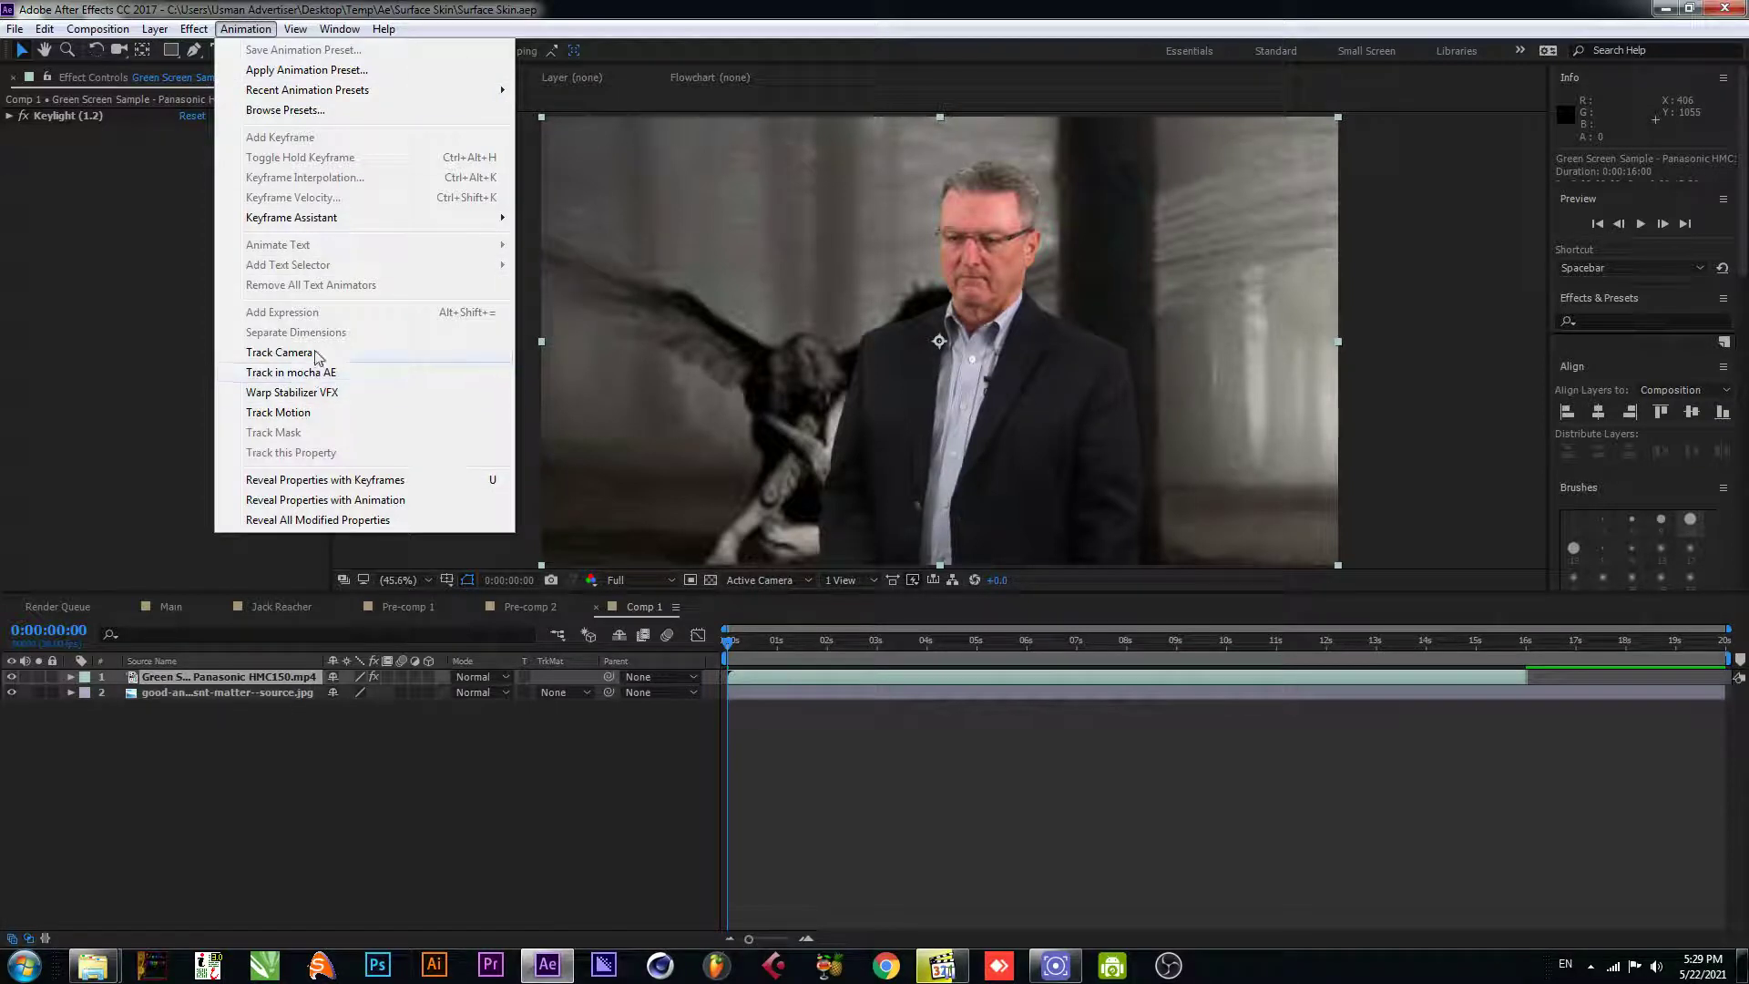
pyautogui.click(574, 5)
pyautogui.click(235, 744)
pyautogui.click(232, 679)
pyautogui.hotkey('ctrl', 'space')
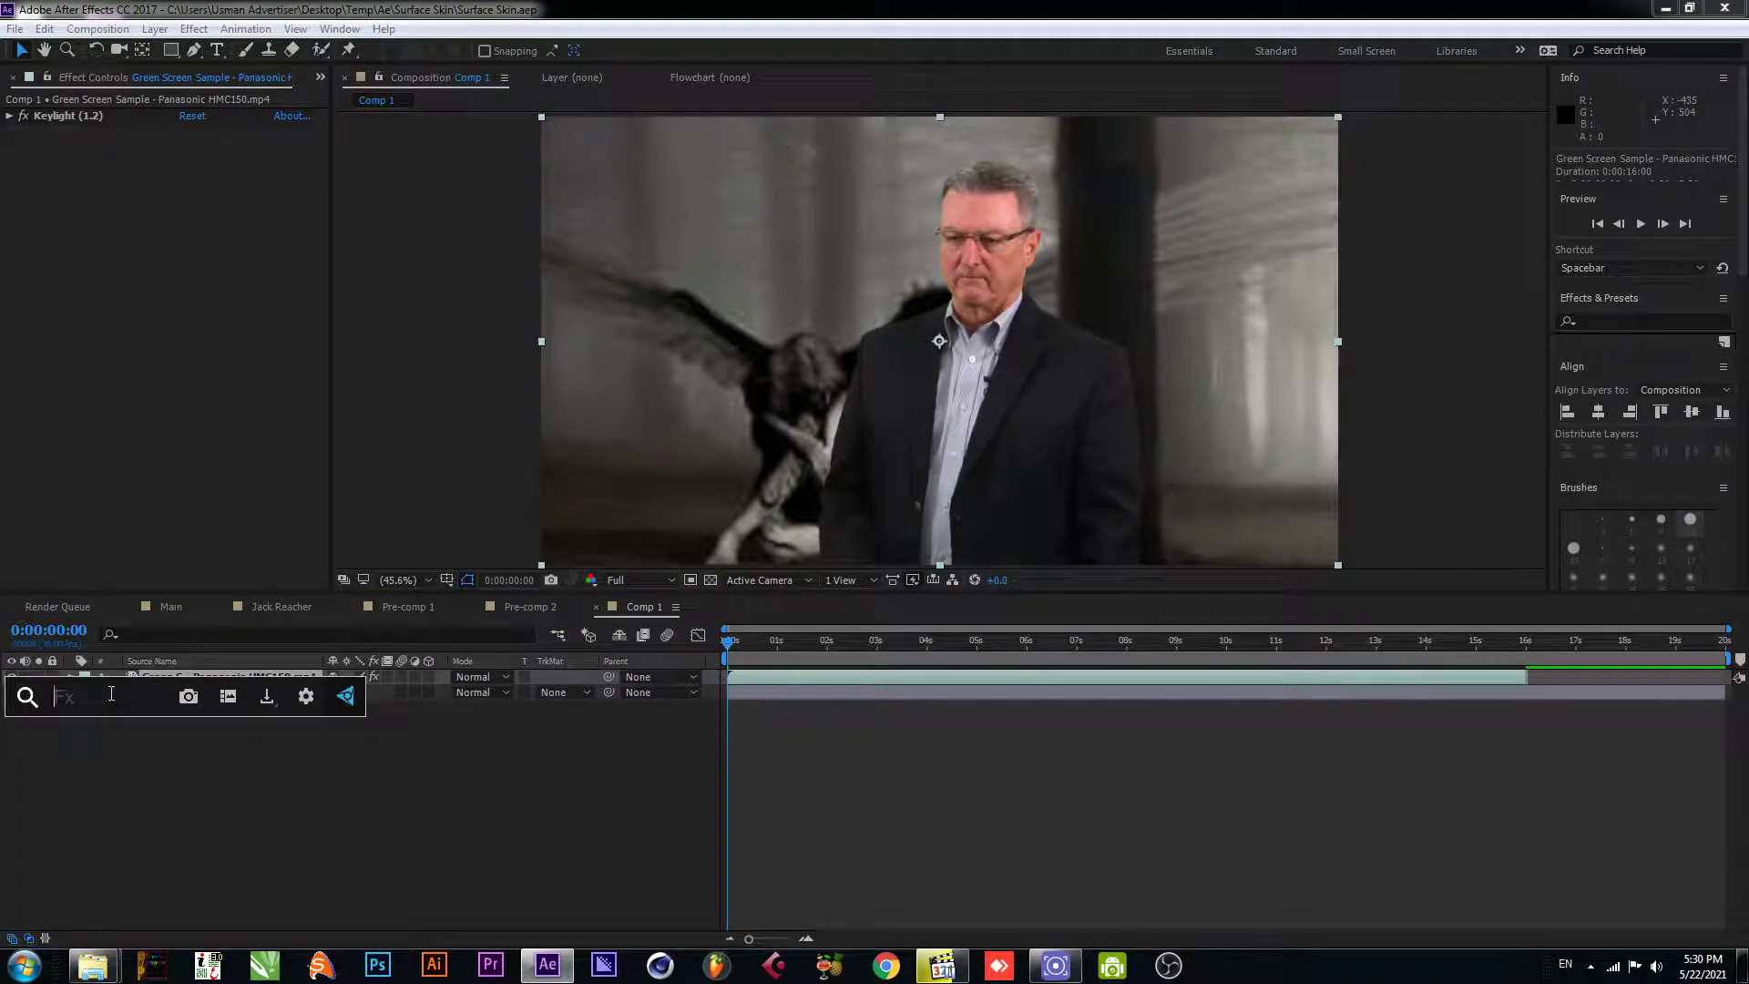
pyautogui.write('moch')
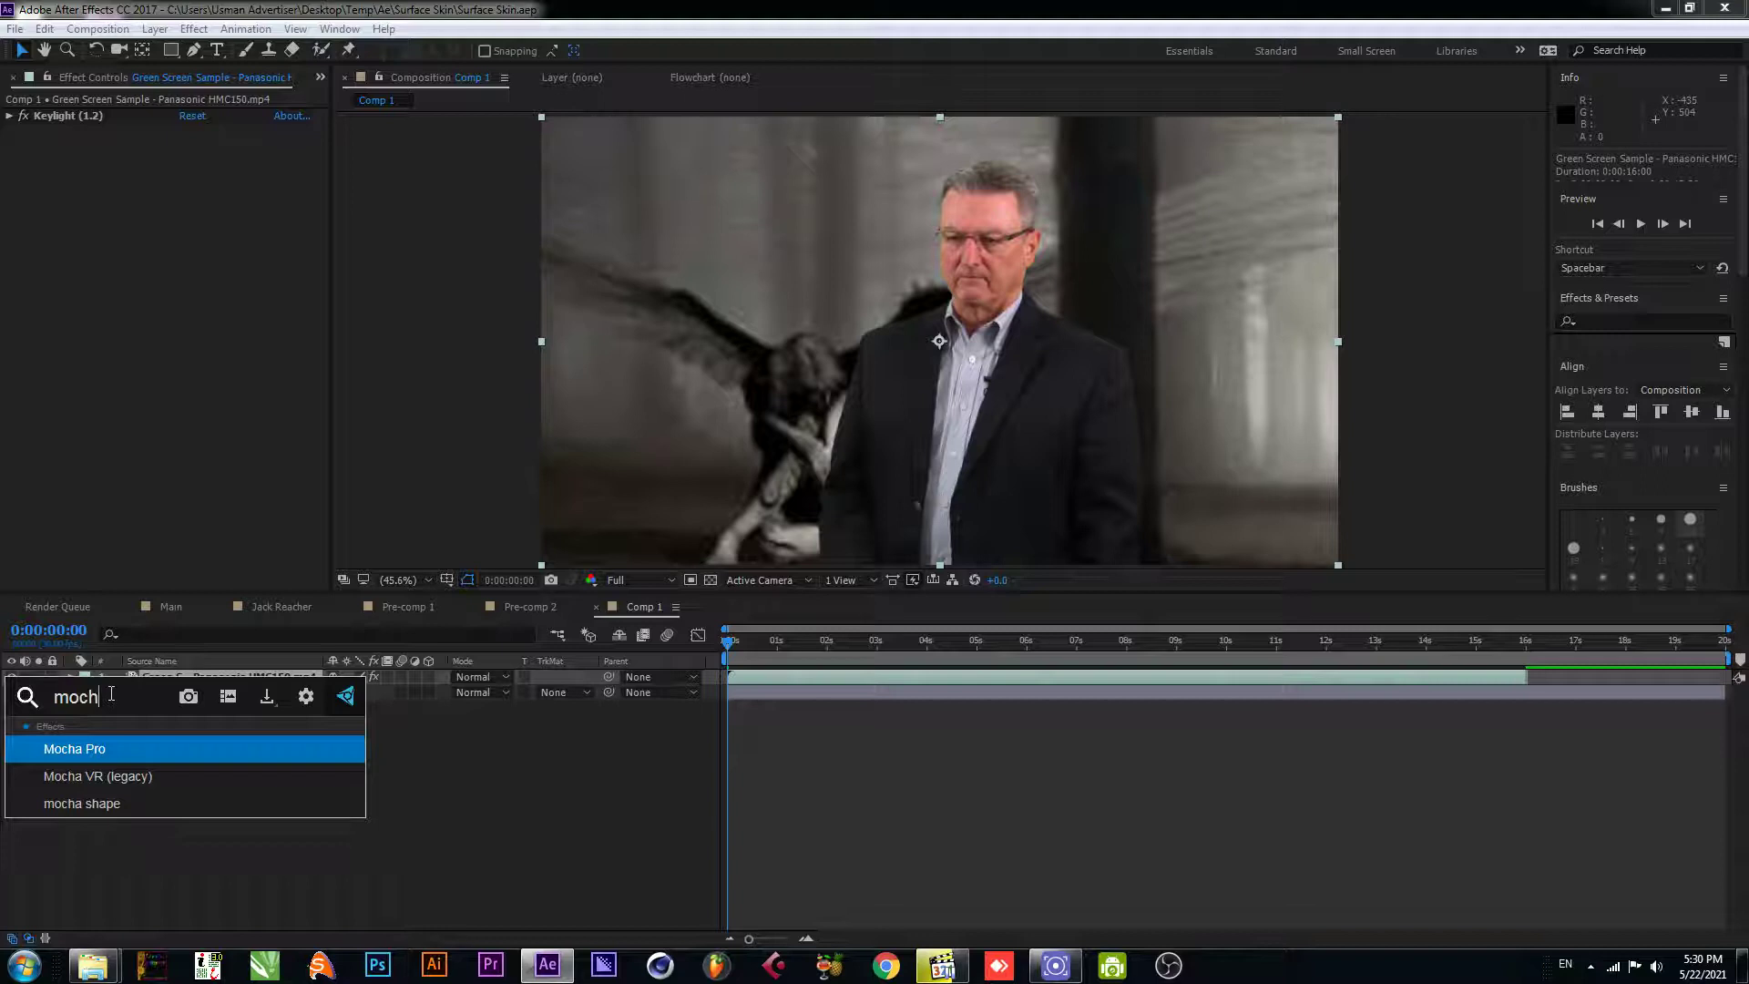
pyautogui.click(100, 749)
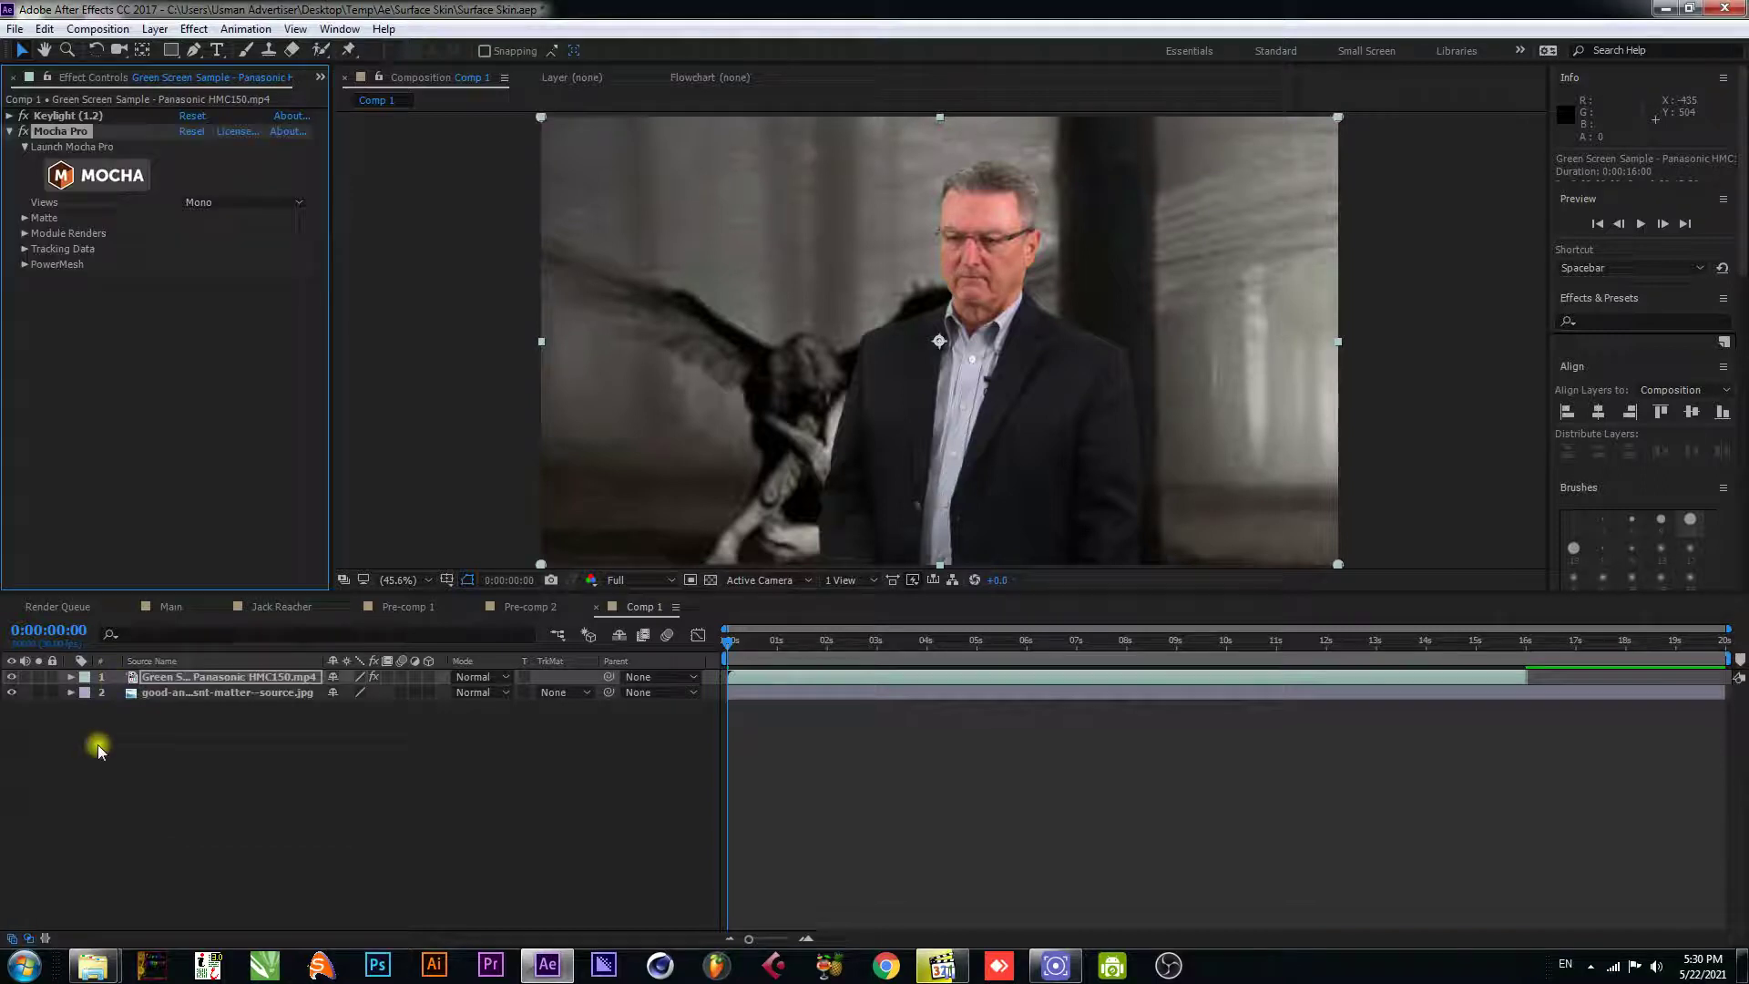
pyautogui.click(113, 176)
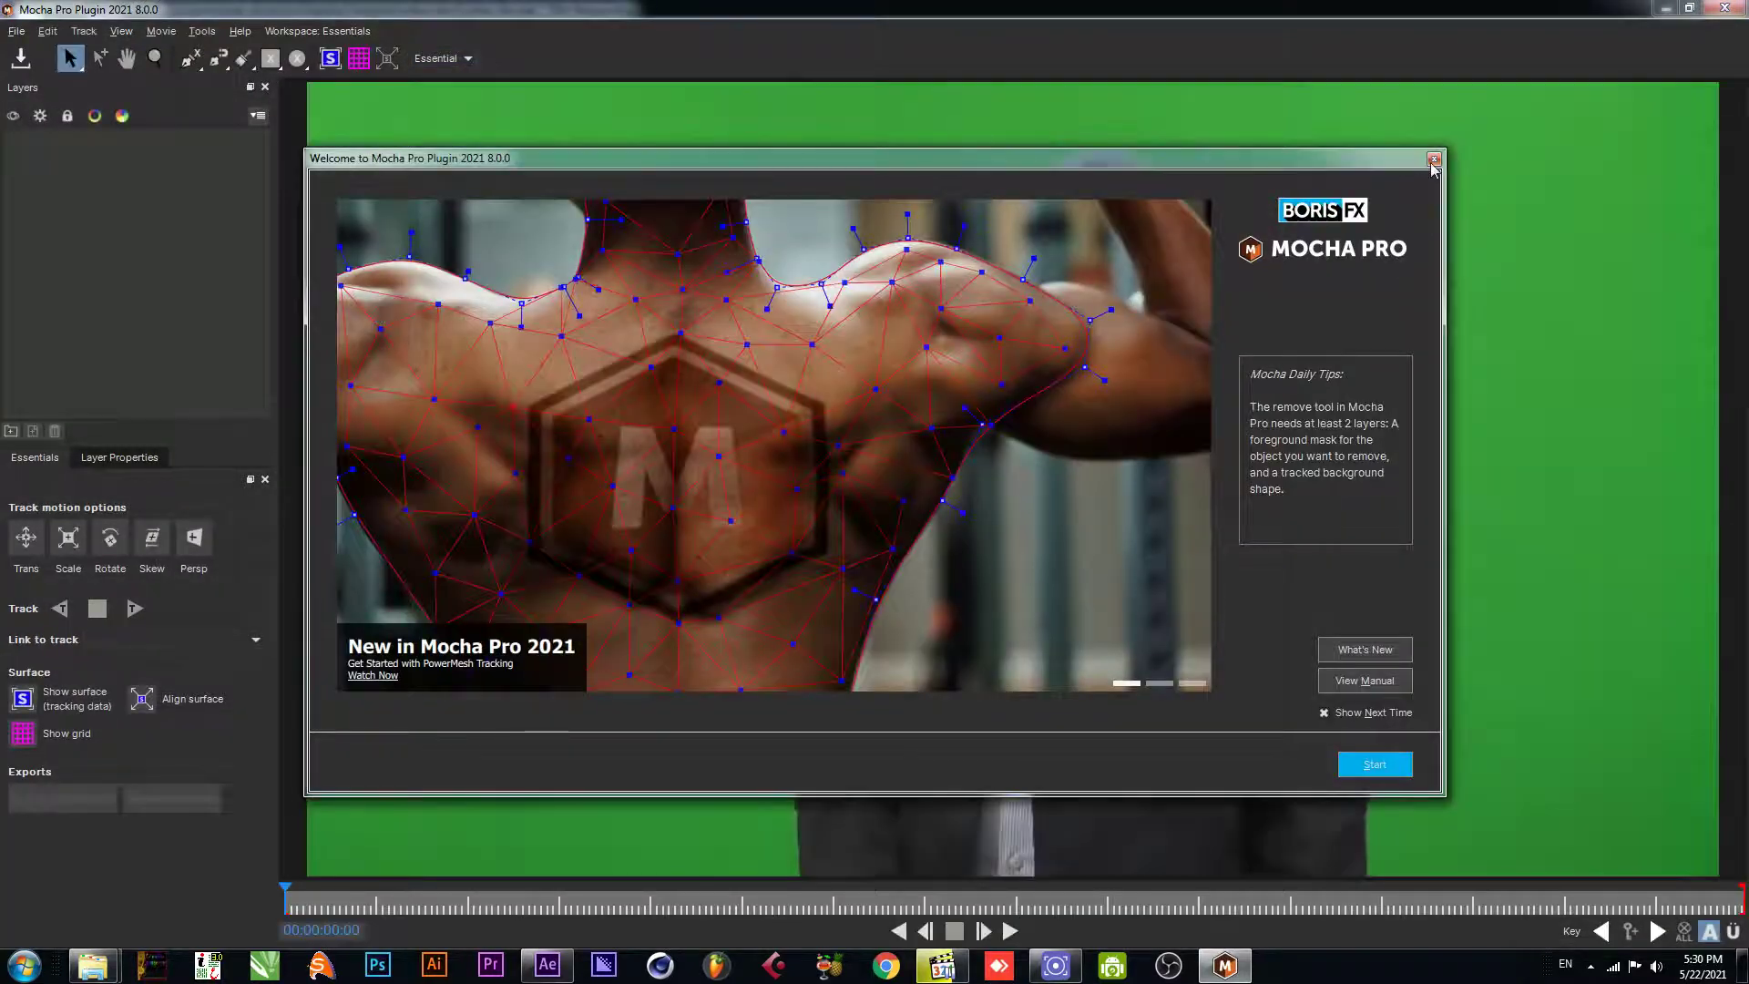
pyautogui.click(1433, 161)
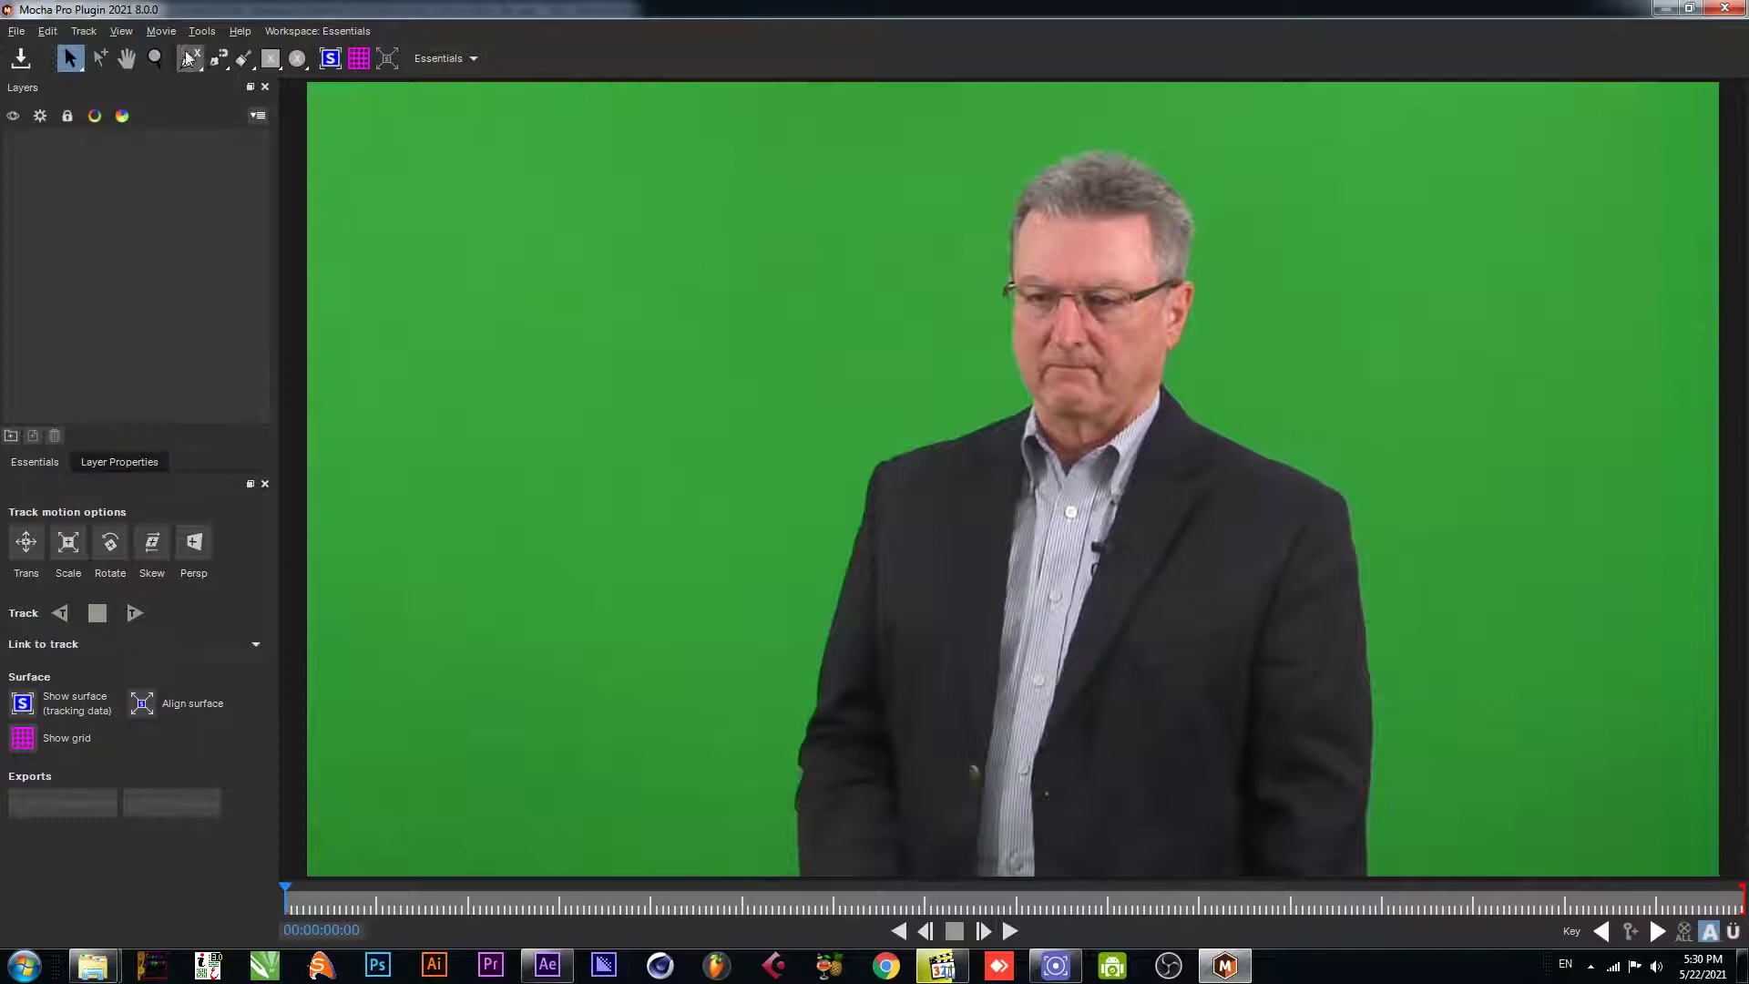
# - Draw a closed X-spline around the ear side of the man's face, from forehead and brow down cheek to jaw, going around the eye
pyautogui.click(138, 57)
pyautogui.click(189, 59)
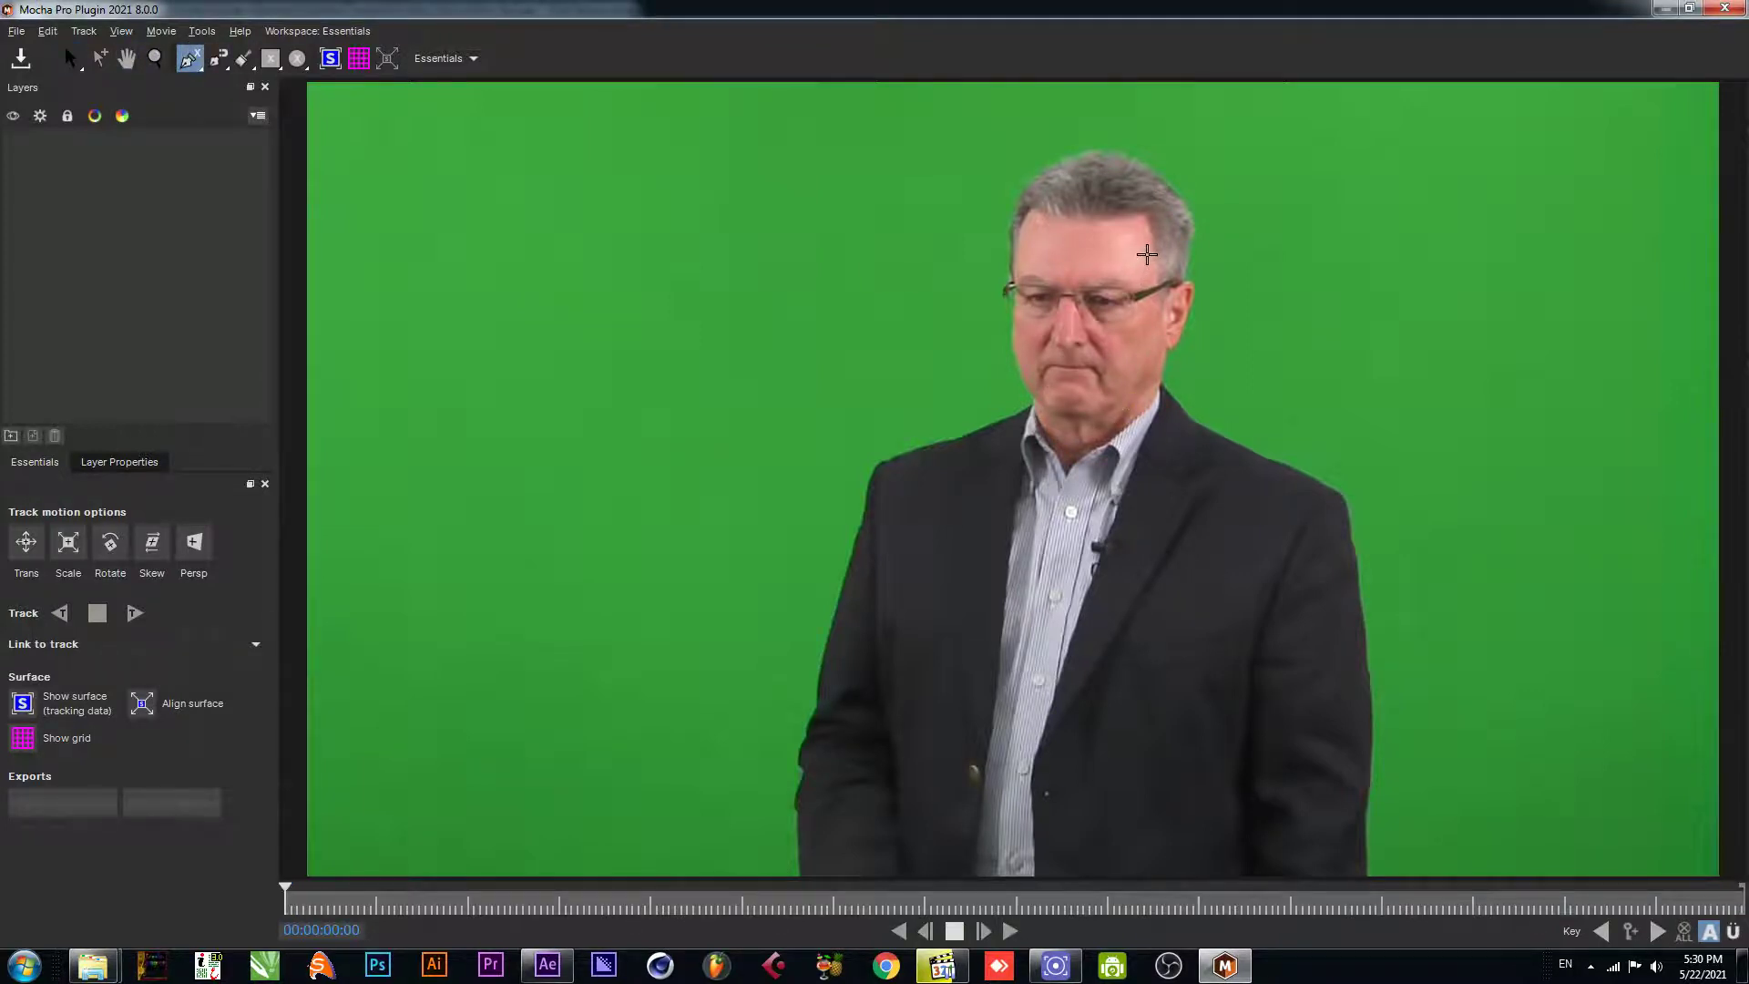
pyautogui.click(1147, 255)
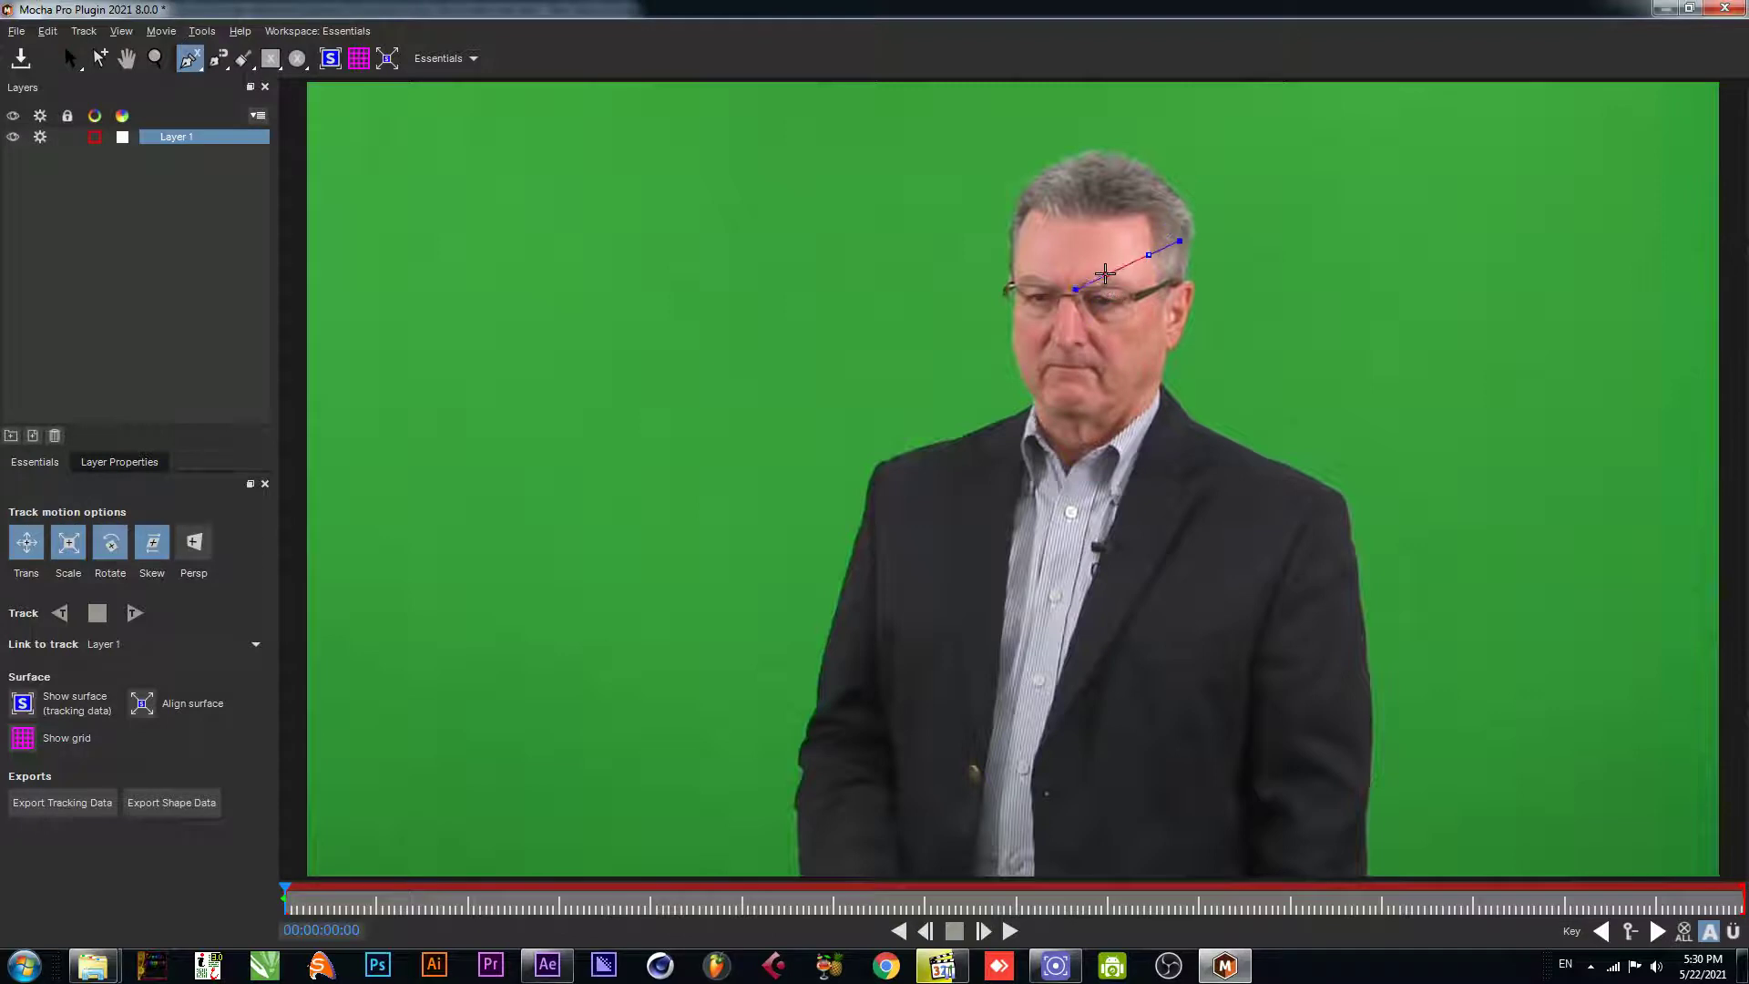
pyautogui.click(1142, 226)
pyautogui.click(1102, 231)
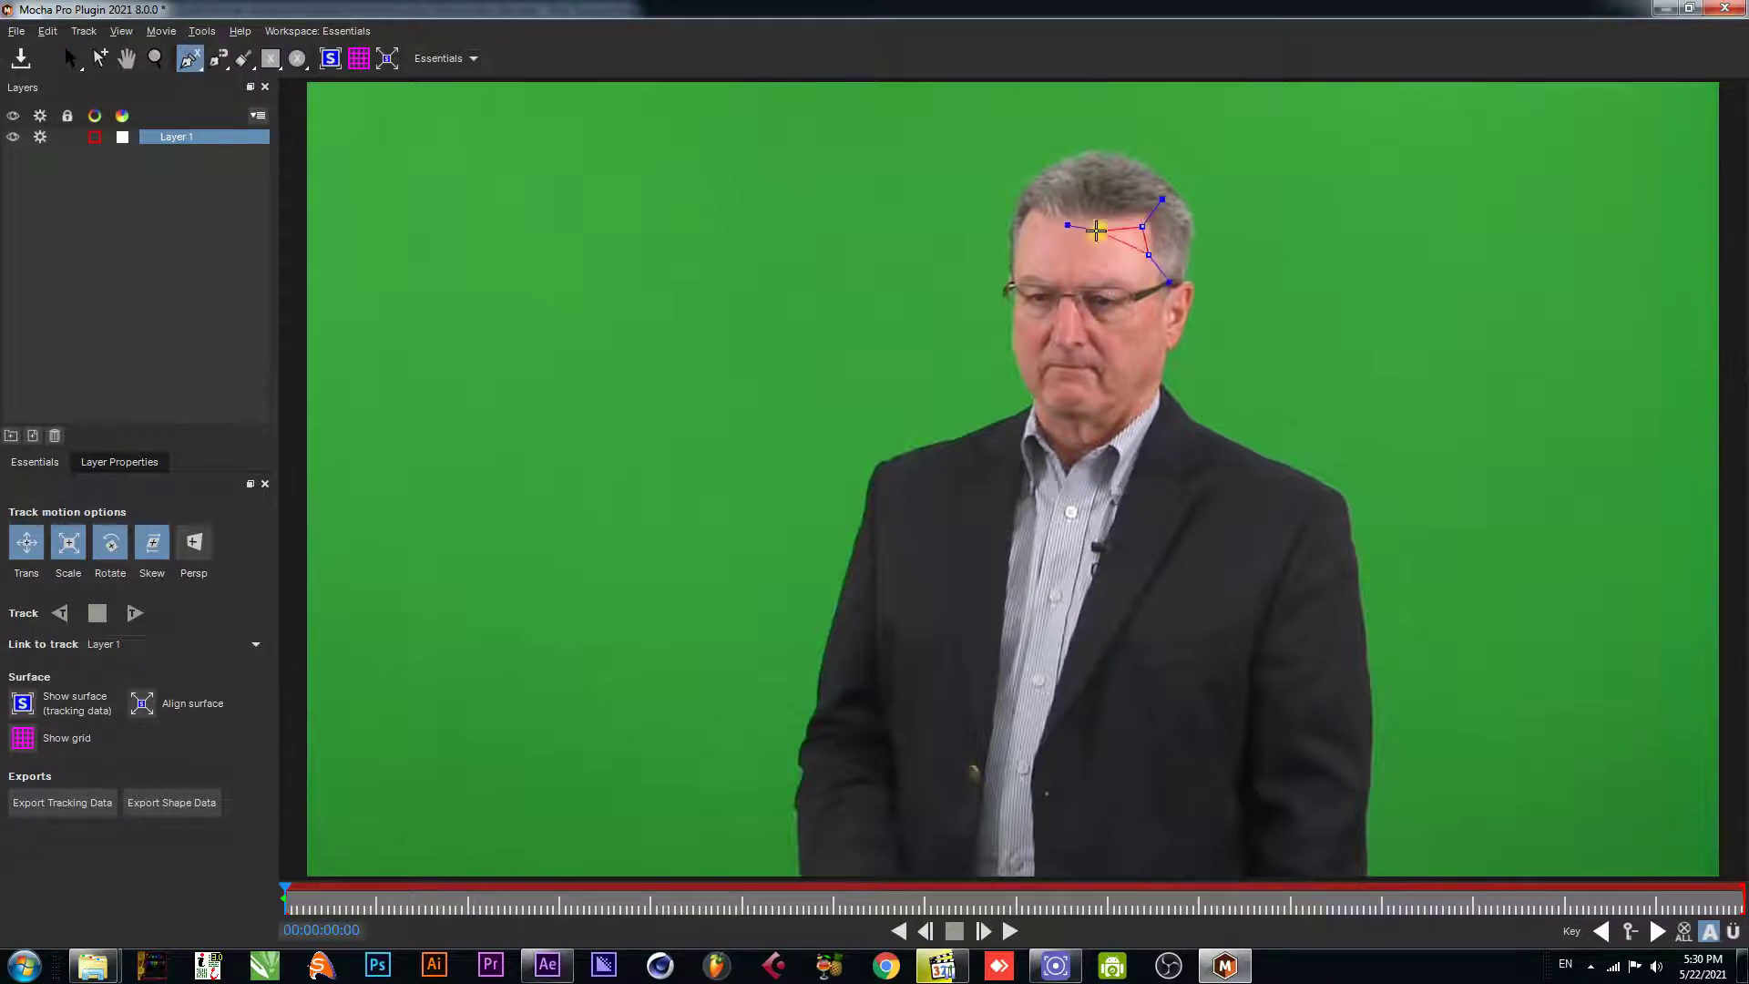
pyautogui.click(1097, 285)
pyautogui.click(1144, 295)
pyautogui.click(1137, 309)
pyautogui.click(1117, 325)
pyautogui.click(1111, 360)
pyautogui.click(1122, 407)
pyautogui.click(1168, 352)
pyautogui.rightClick(1166, 346)
pyautogui.moveTo(1164, 292); pyautogui.dragTo(1160, 272)
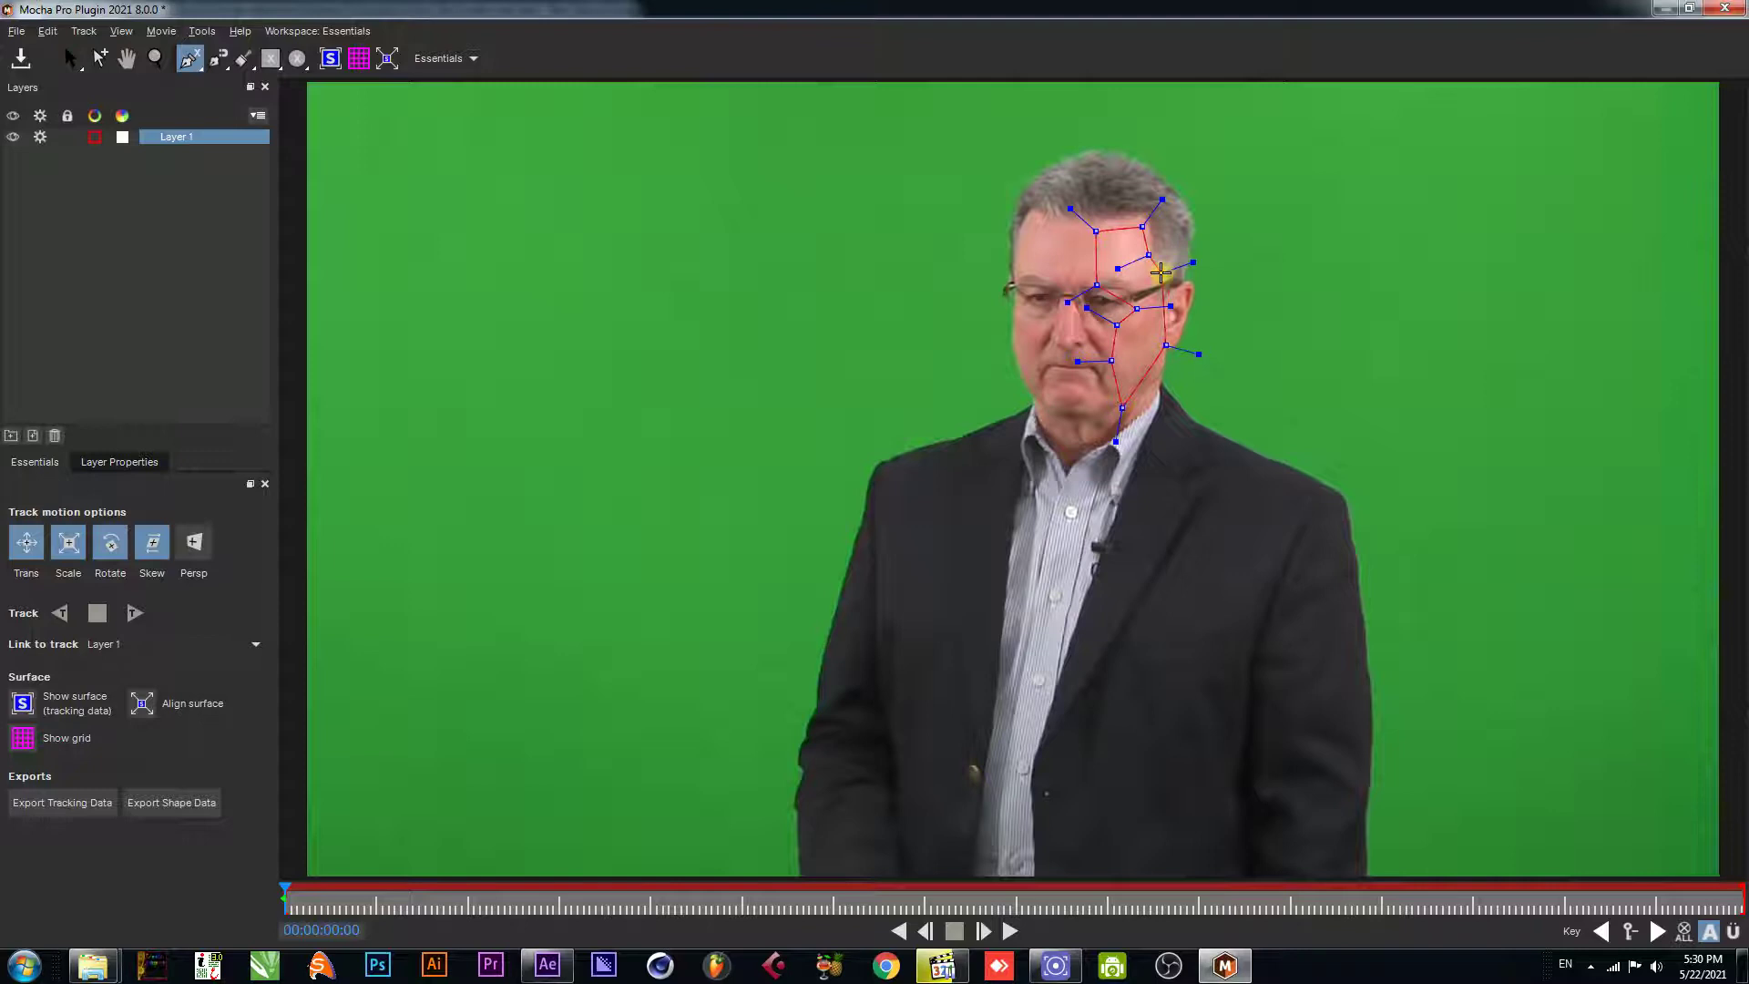
pyautogui.press('s')
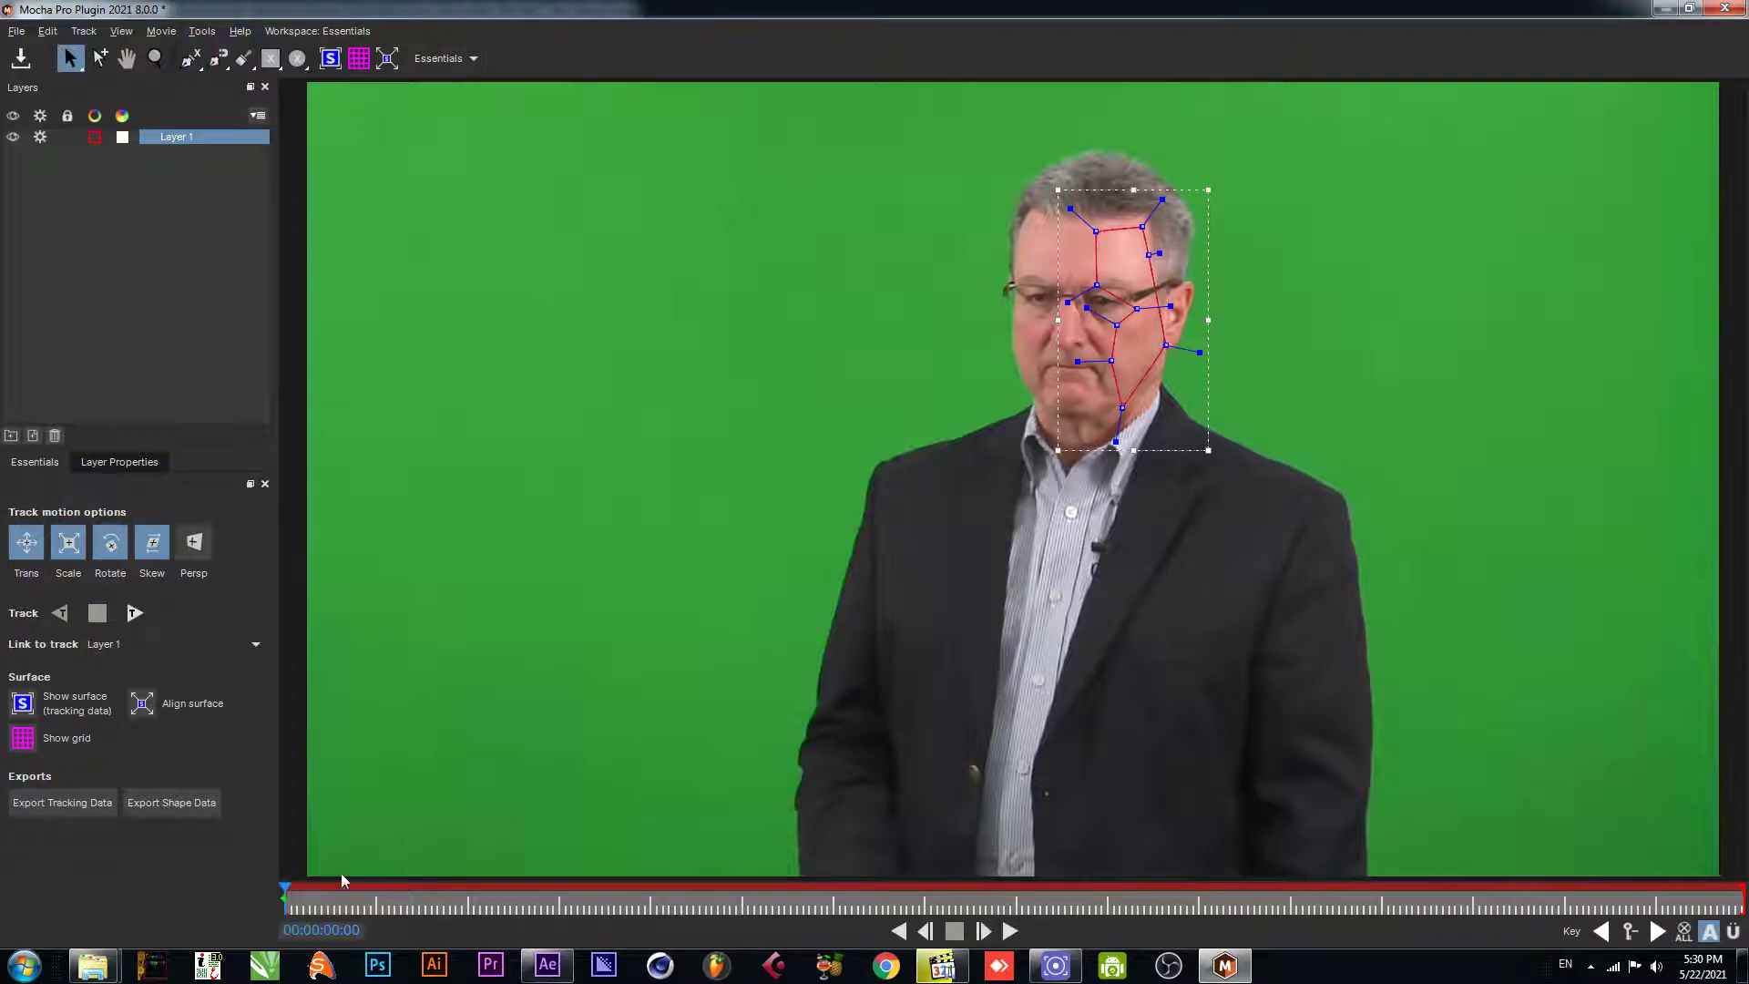
# - Track the face shape forward from the first frame and stop the tracking at 00:00:06:24
pyautogui.click(305, 897)
pyautogui.click(134, 615)
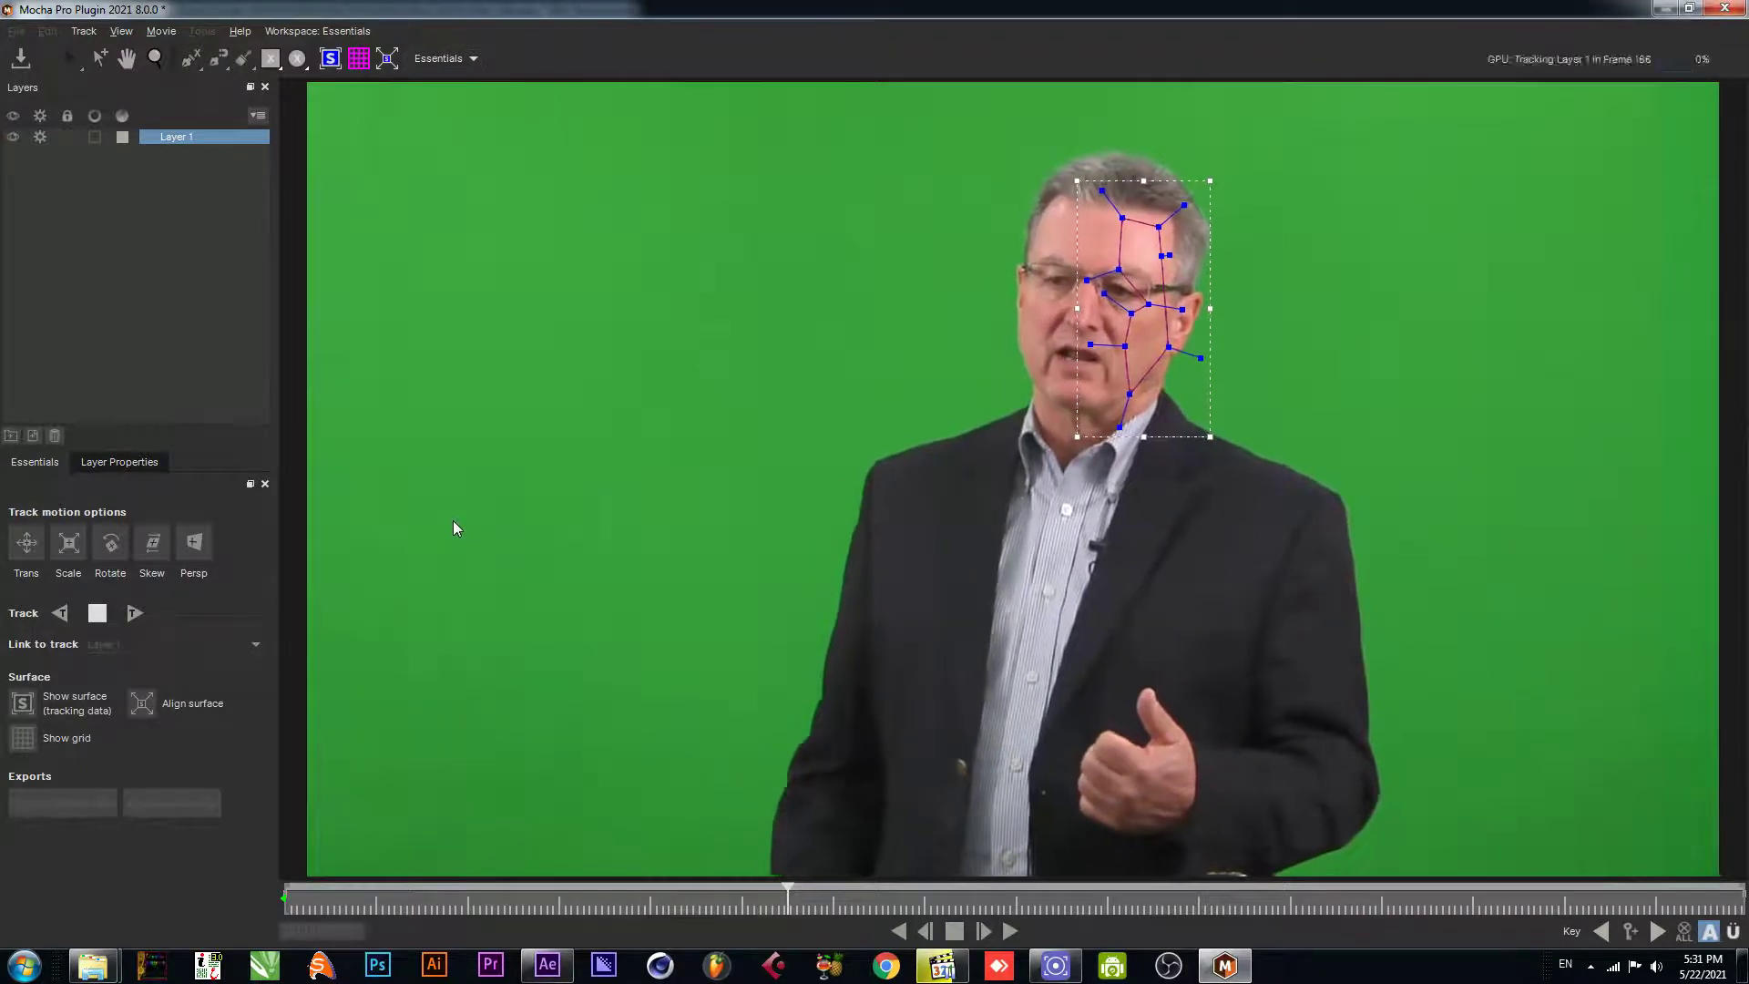
pyautogui.click(953, 930)
pyautogui.click(97, 612)
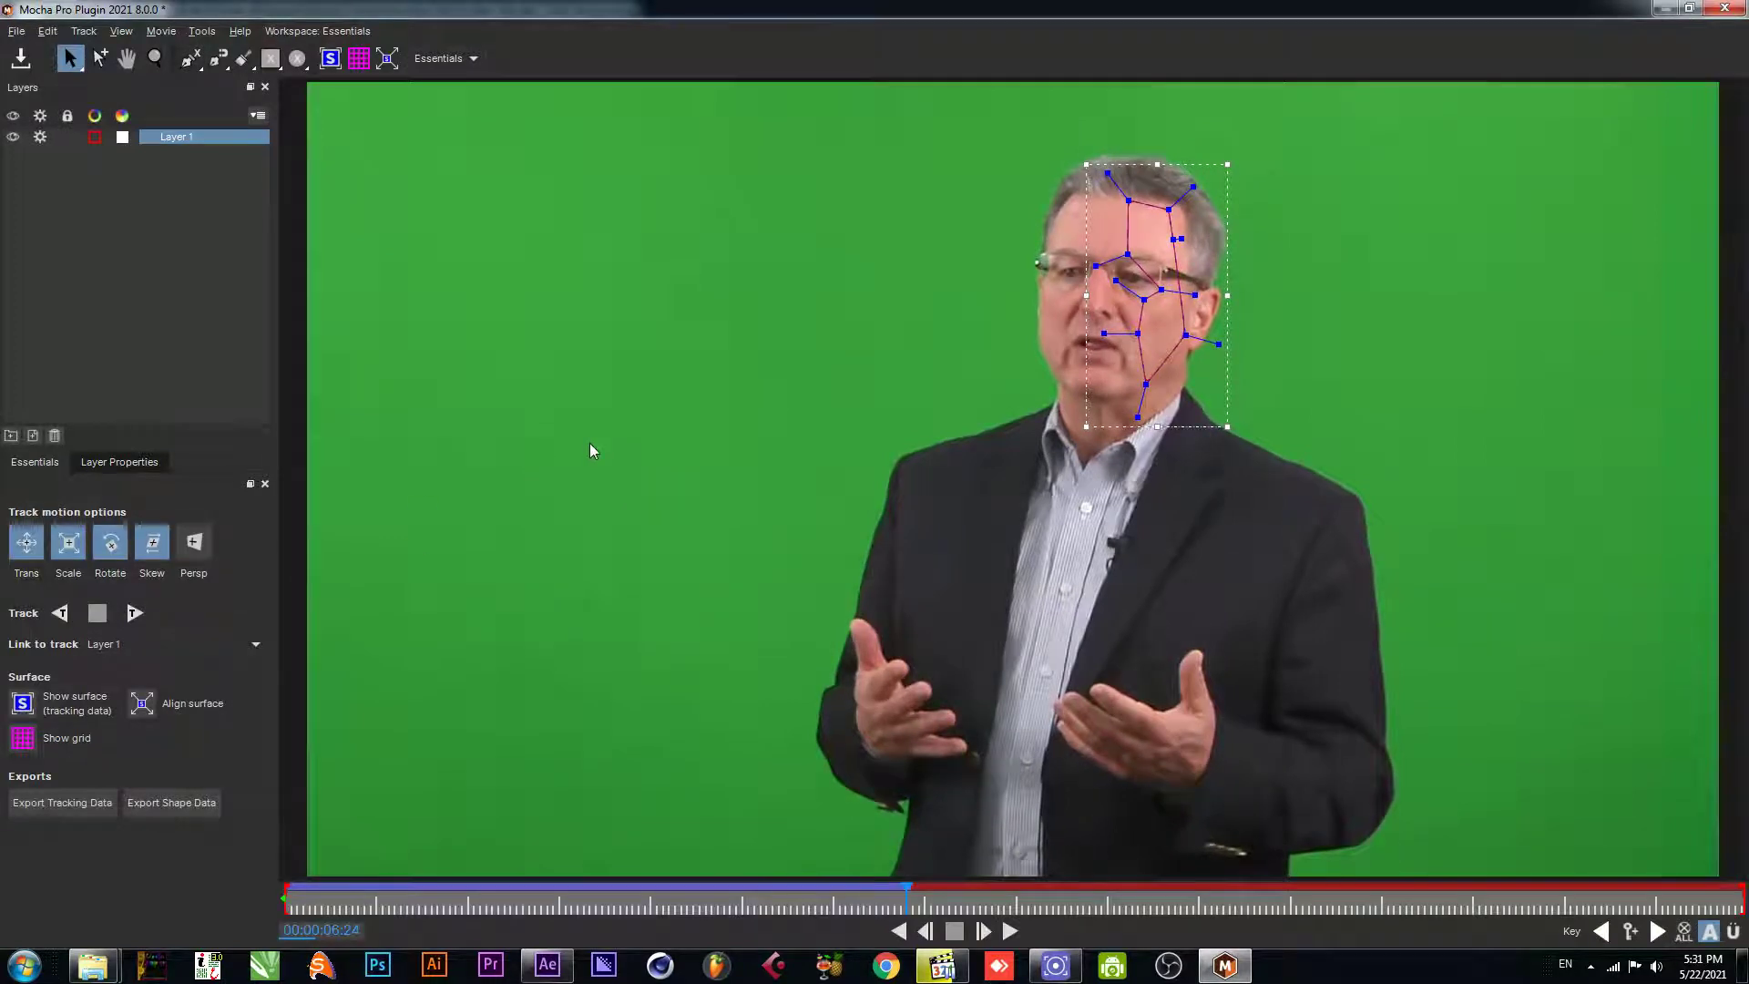
# - Rename the tracked layer as Face
pyautogui.click(199, 141)
pyautogui.click(194, 139)
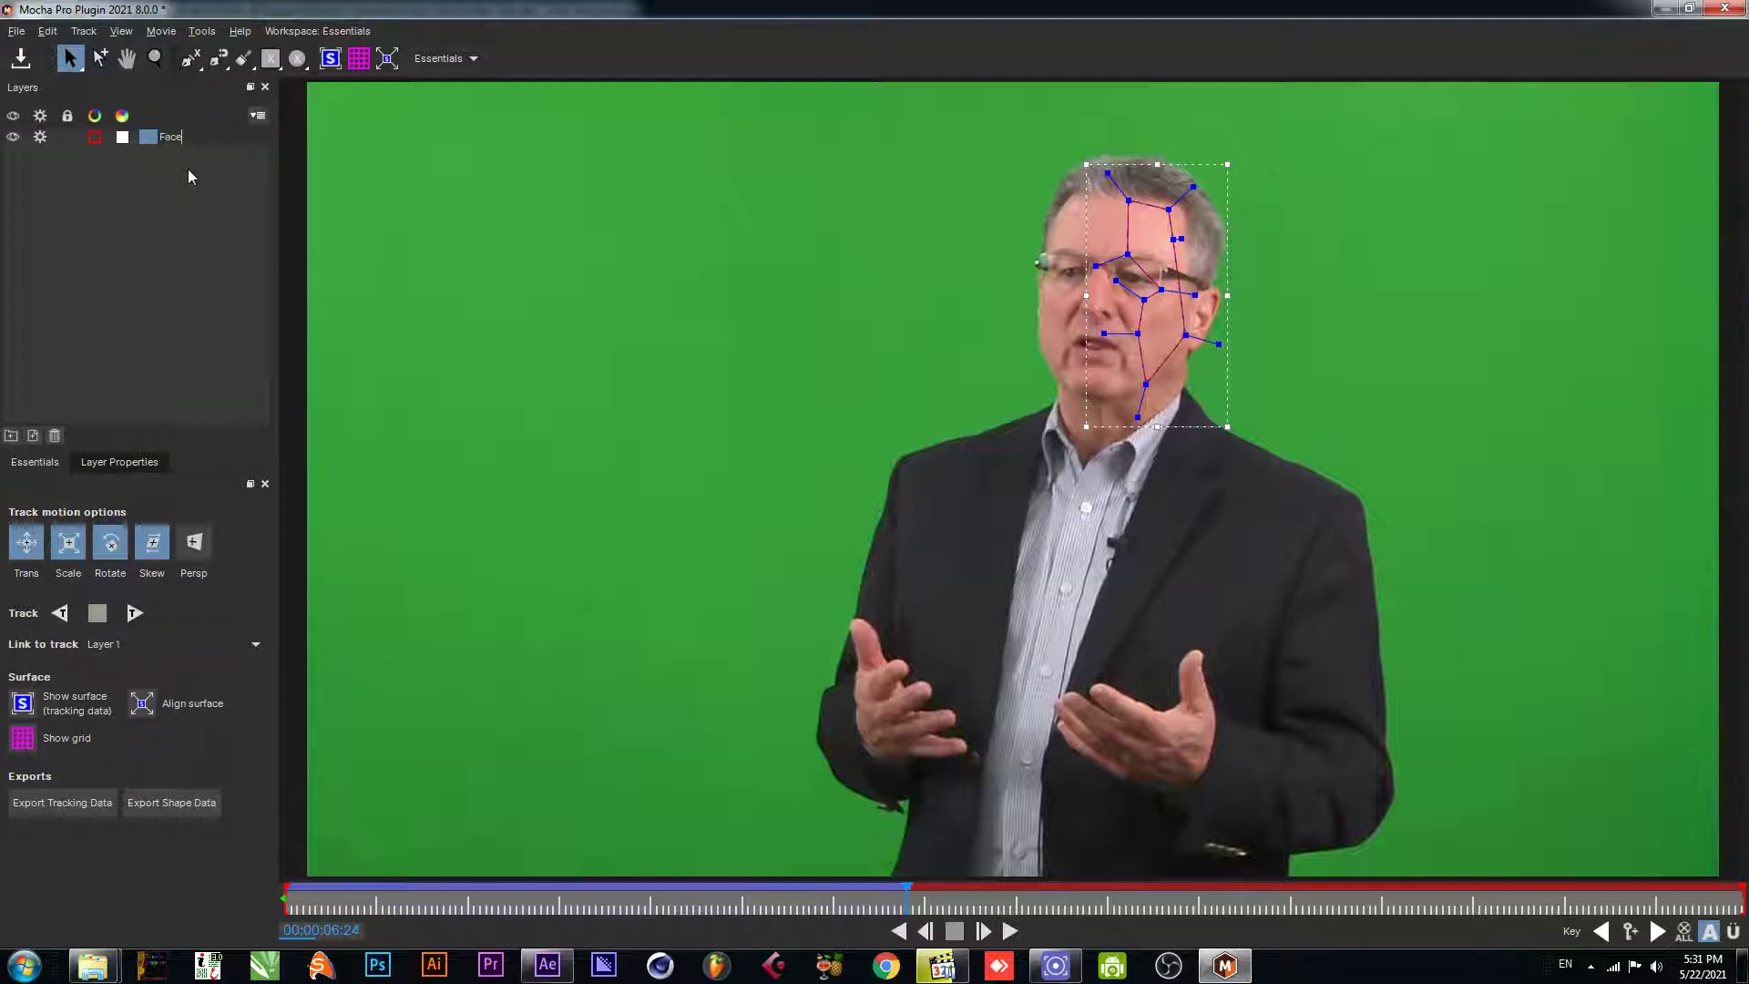
pyautogui.press('Return')
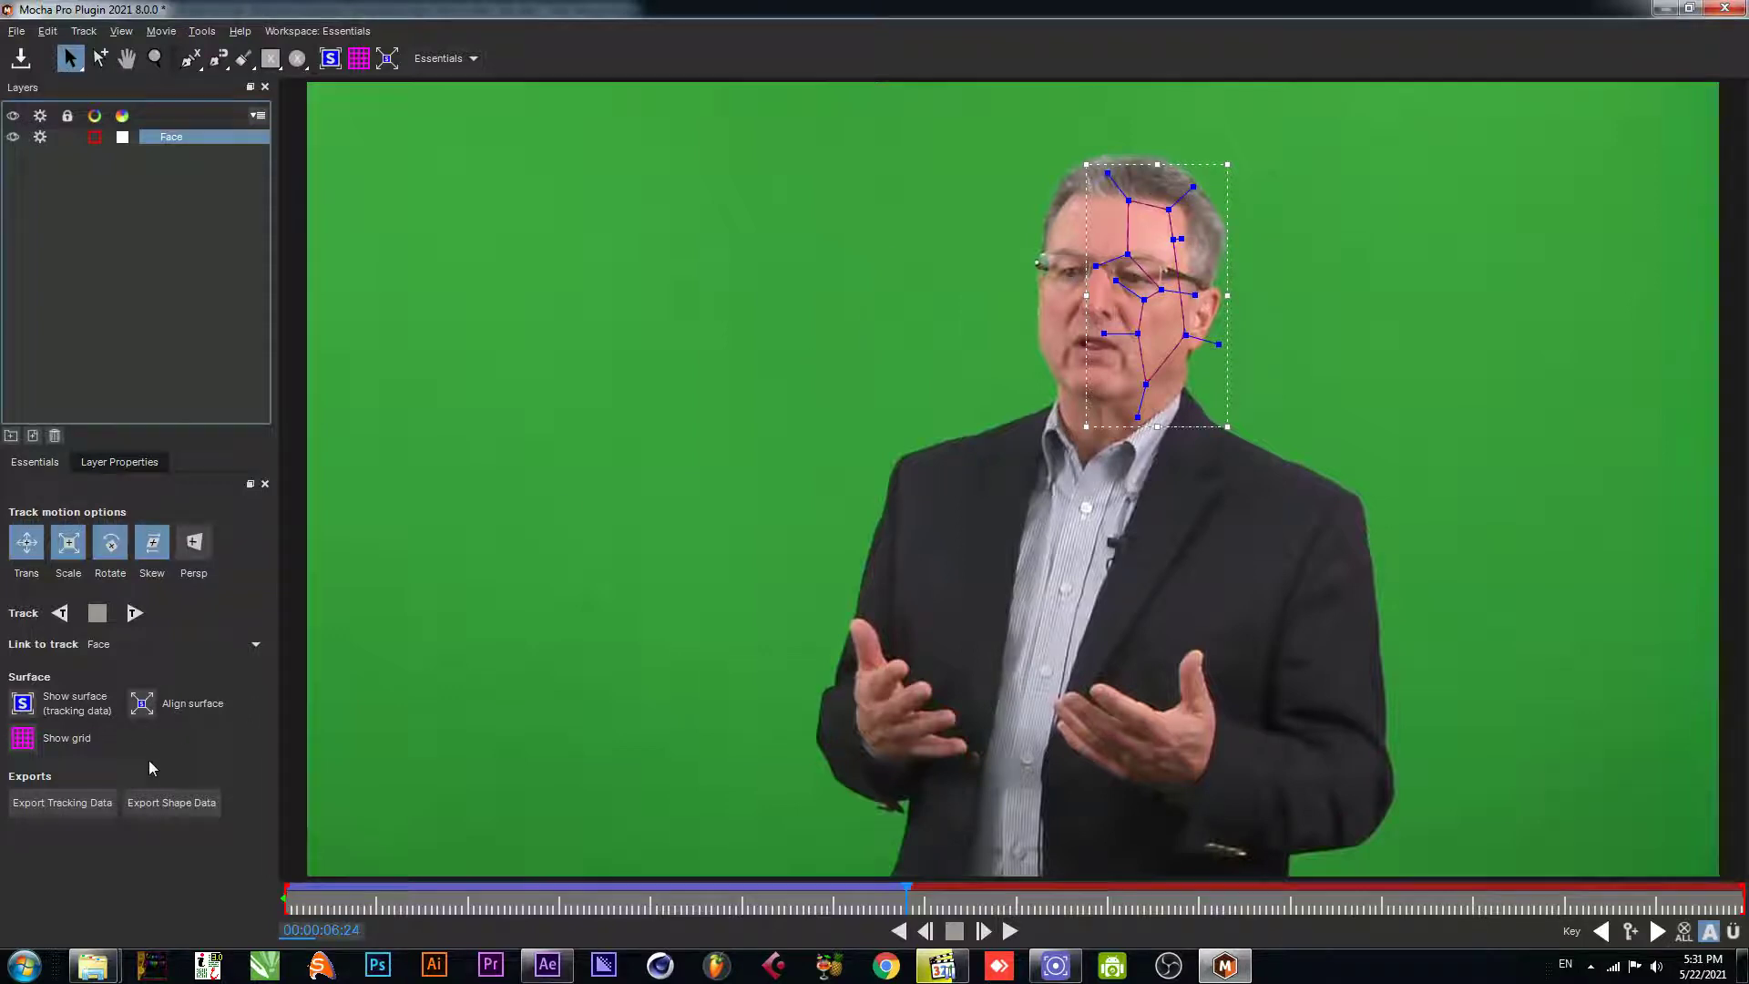
# - Copy the Face tracking data to the clipboard in After Effects Corner Pin [supports motion blur] format, and close Mocha
pyautogui.click(52, 801)
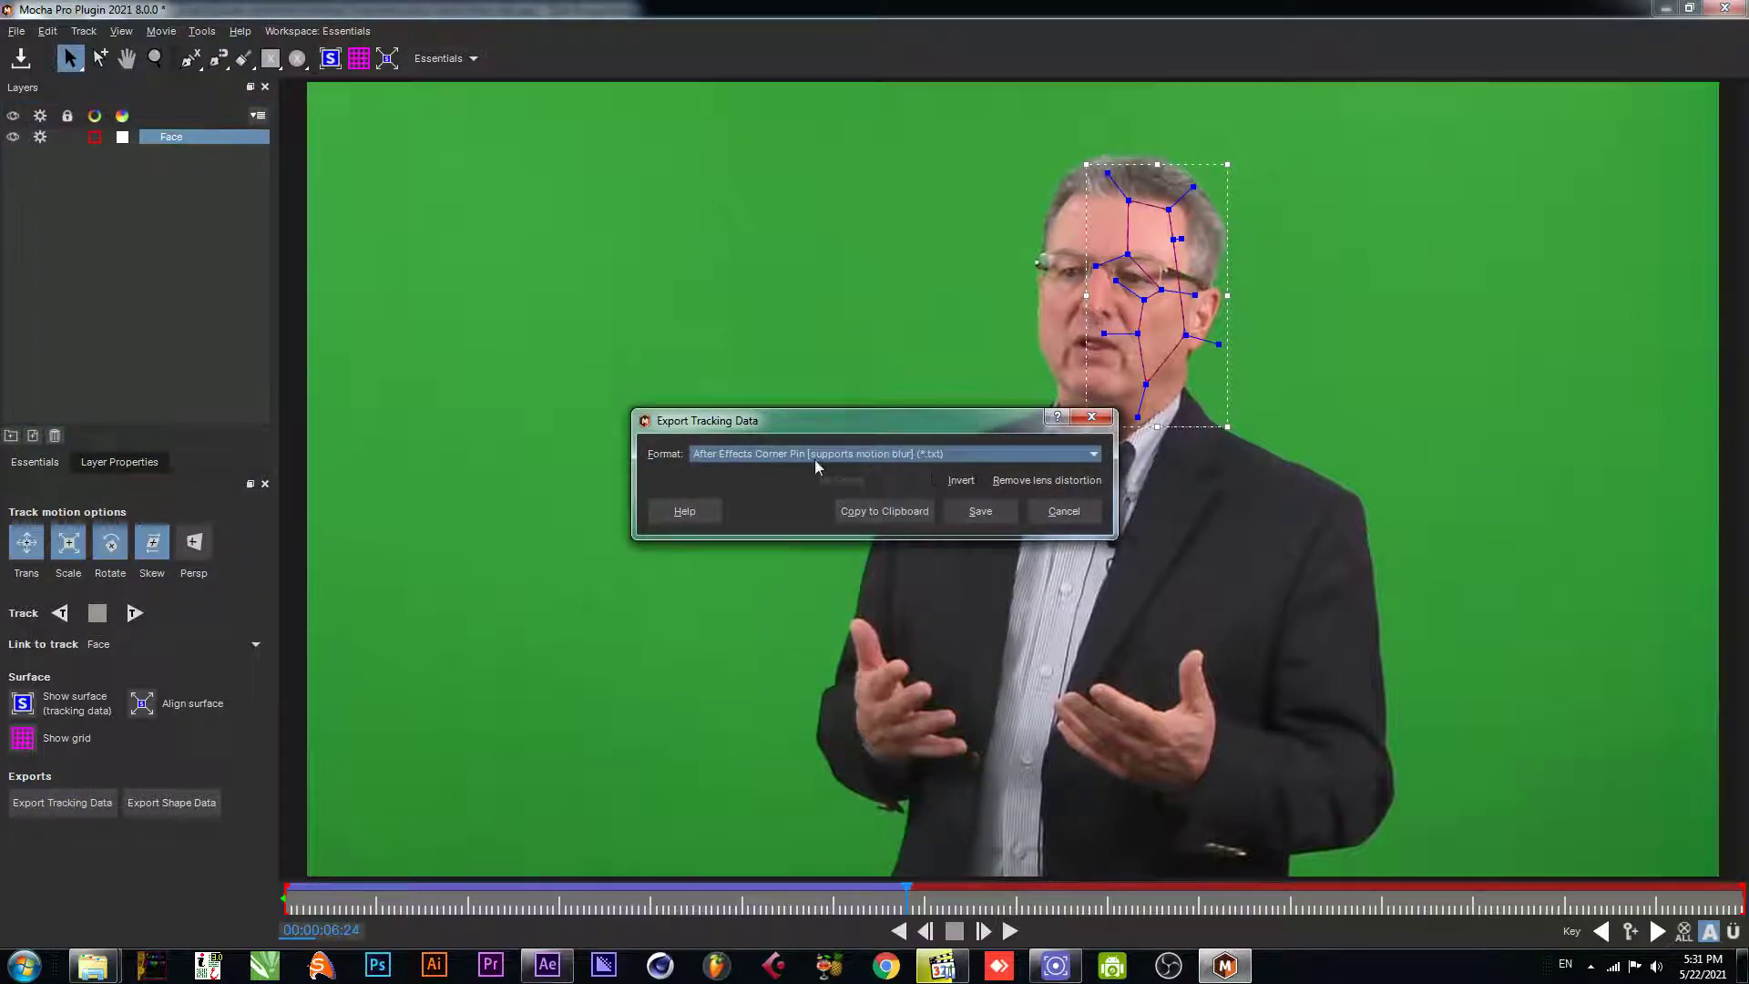
pyautogui.click(880, 509)
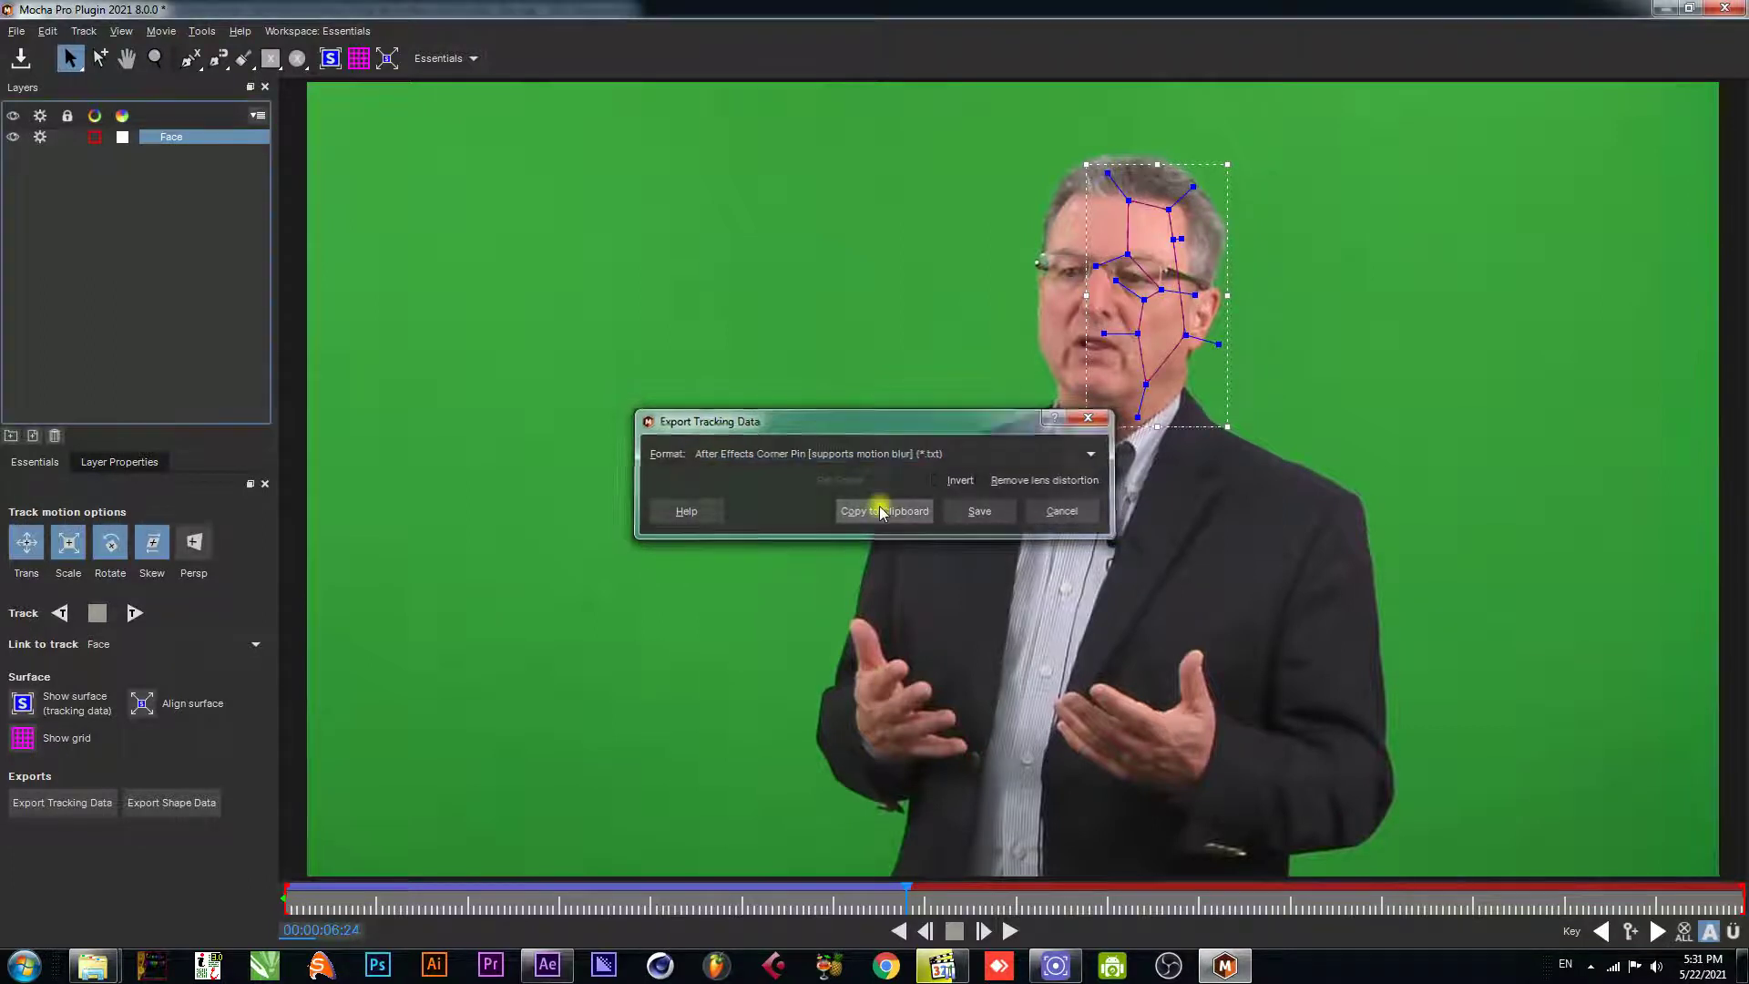
pyautogui.click(1724, 8)
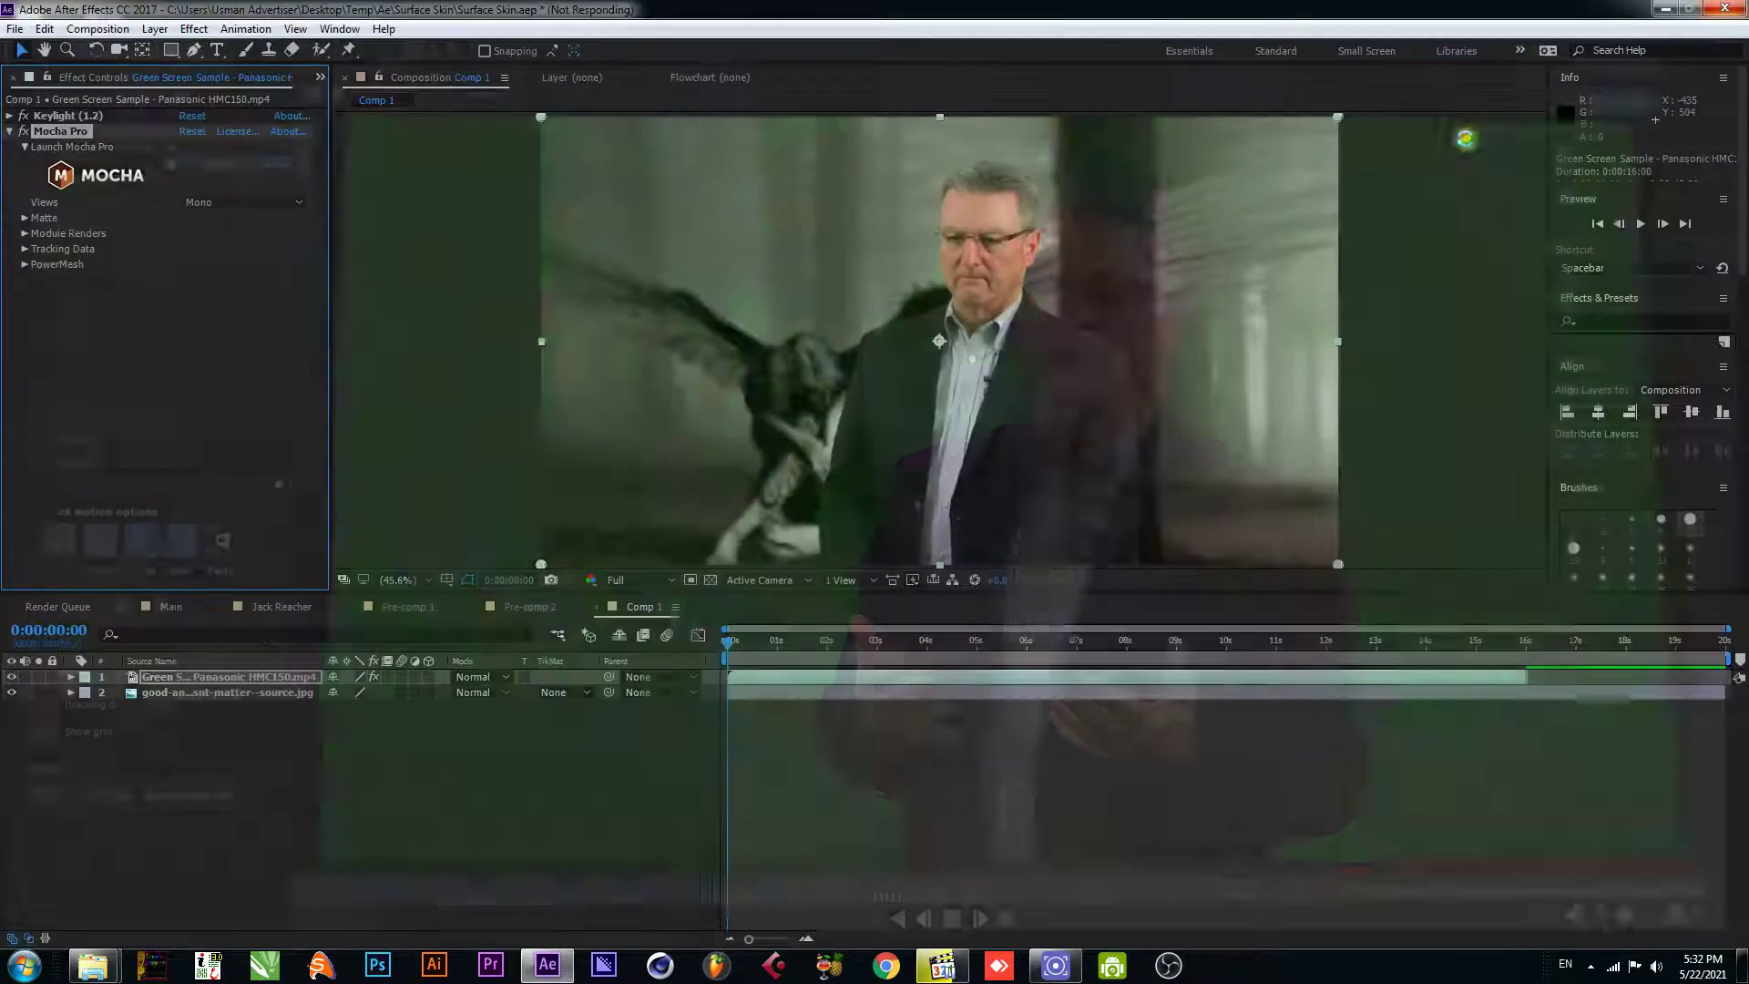
# - Add unnamed.png and 01.png from the Surface Skin folder to Comp 1
pyautogui.click(343, 820)
pyautogui.rightClick(264, 802)
pyautogui.click(87, 865)
pyautogui.moveTo(92, 963)
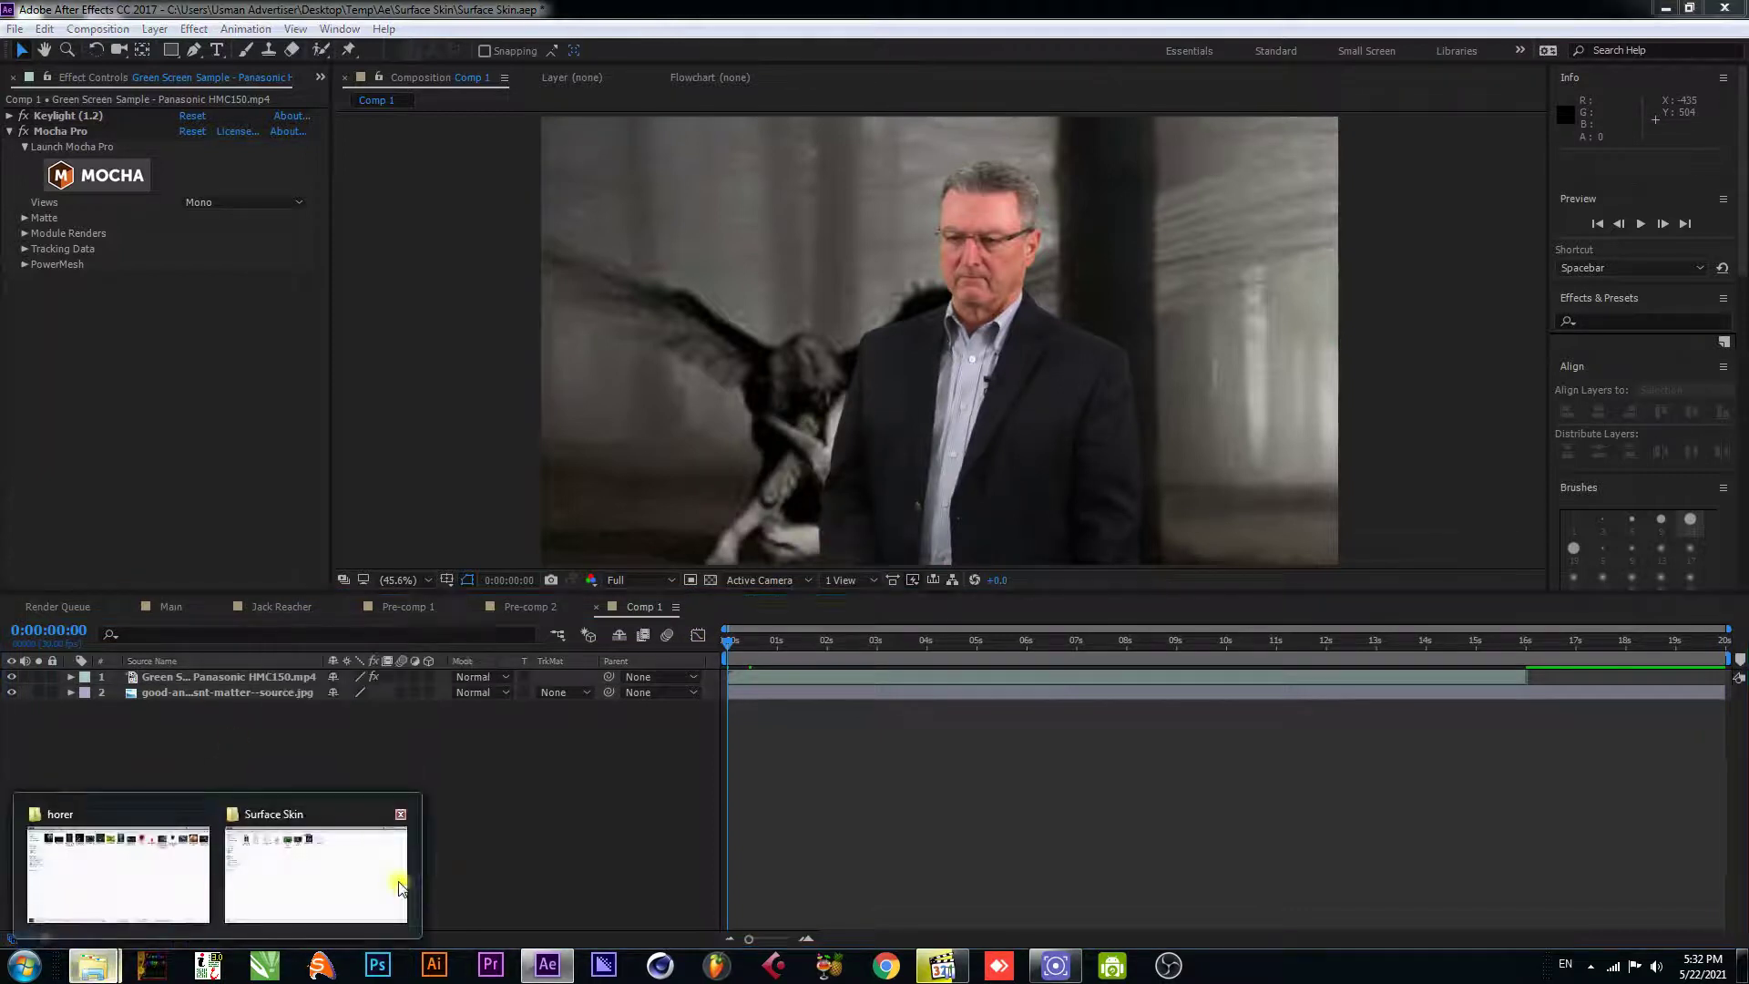
pyautogui.moveTo(259, 889)
pyautogui.moveTo(121, 890)
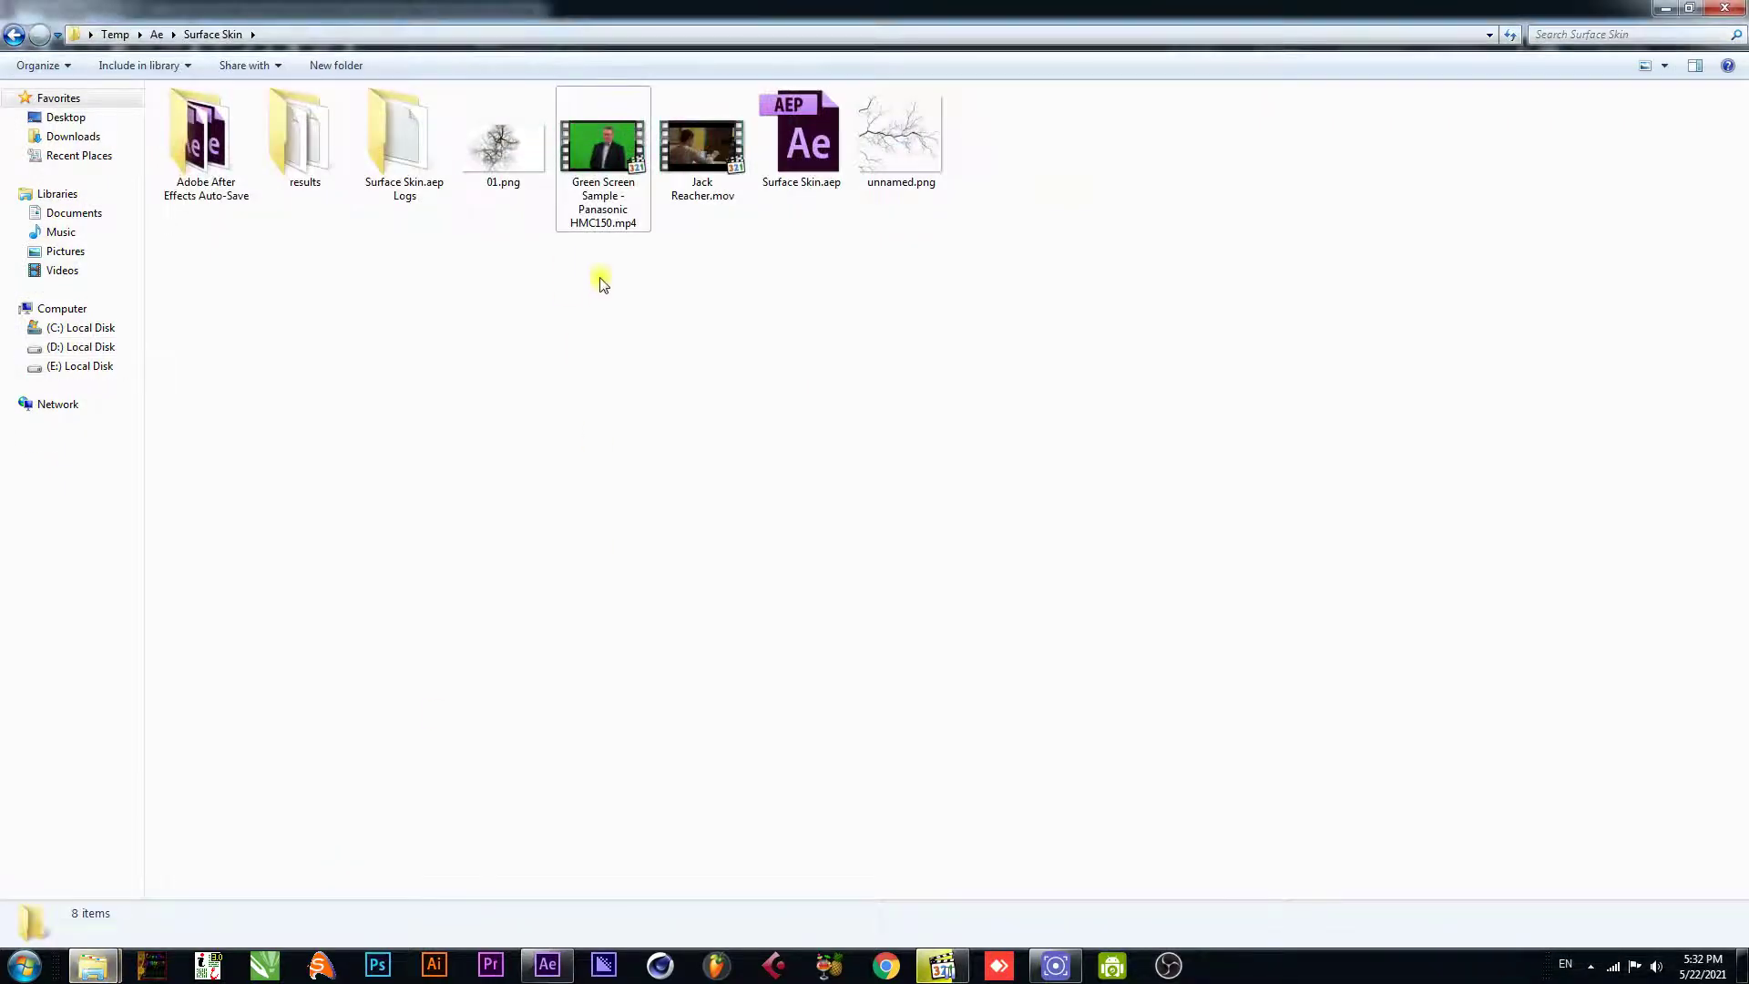
pyautogui.click(938, 183)
pyautogui.keyDown('ctrl'); pyautogui.click(496, 146); pyautogui.keyUp('ctrl')
pyautogui.moveTo(496, 146); pyautogui.dragTo(1049, 254)
pyautogui.click(959, 363)
# - Set the 01.png layer's blending mode to Multiply, and shrink and place it over the forehead on the ear side of the face
pyautogui.click(488, 676)
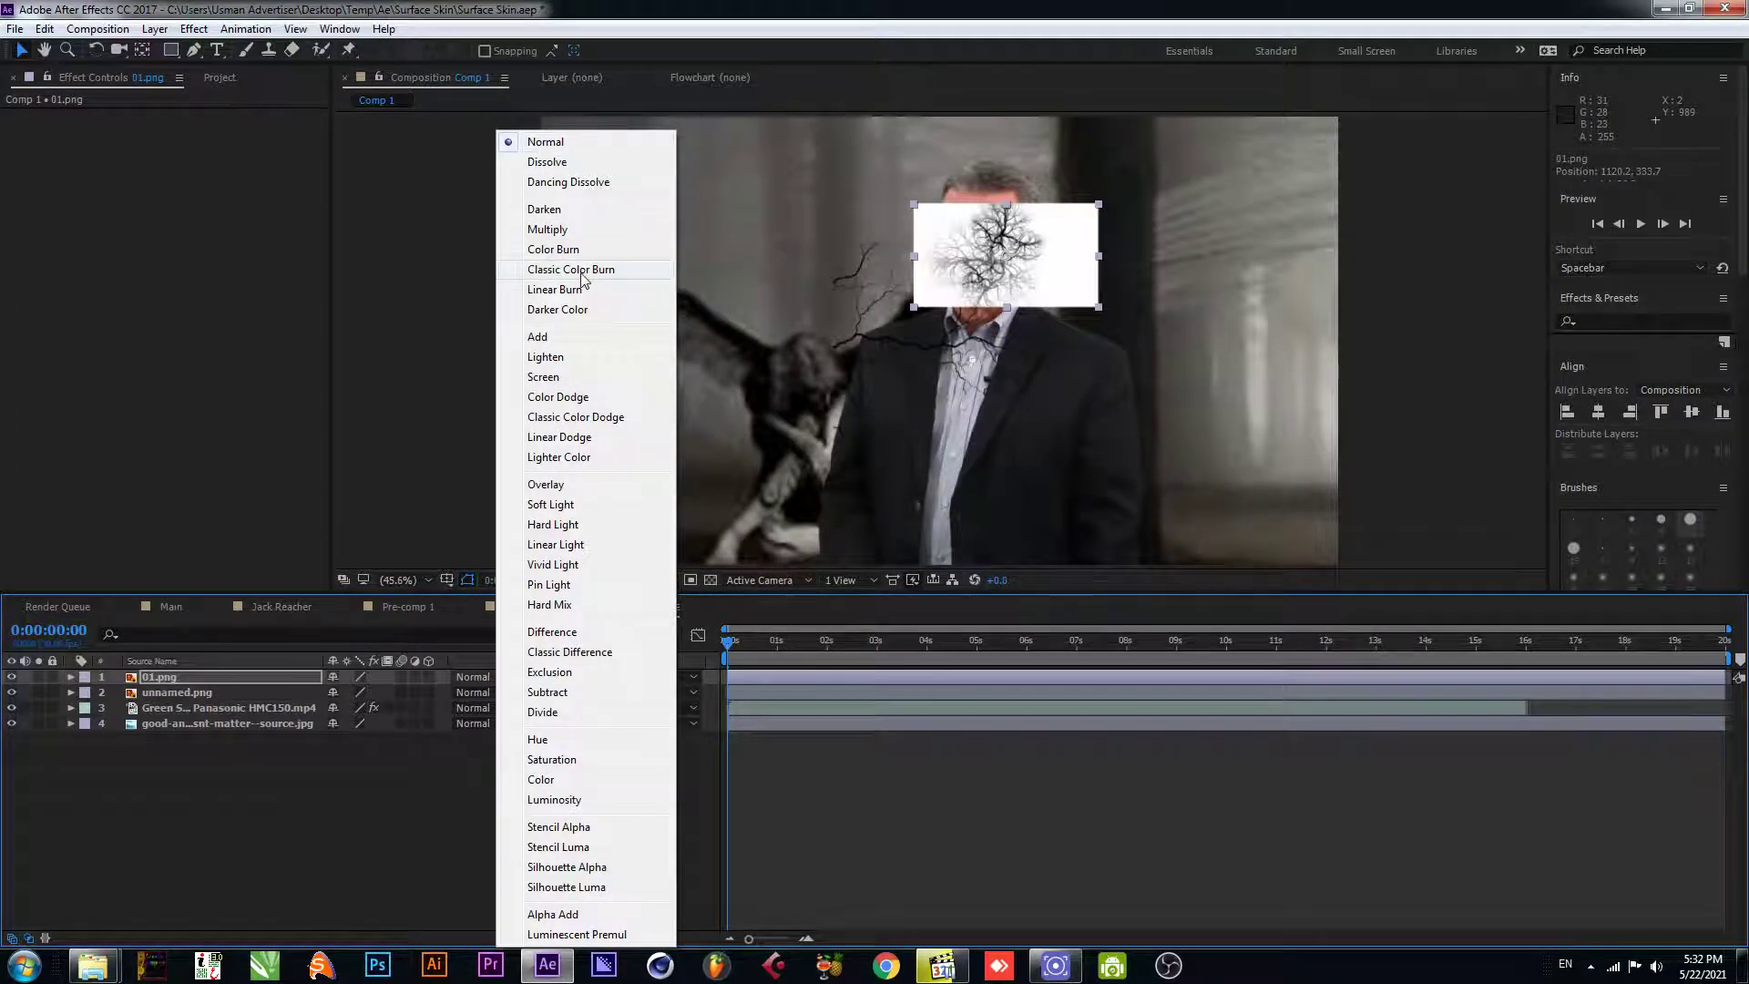
pyautogui.click(548, 230)
pyautogui.press('/')
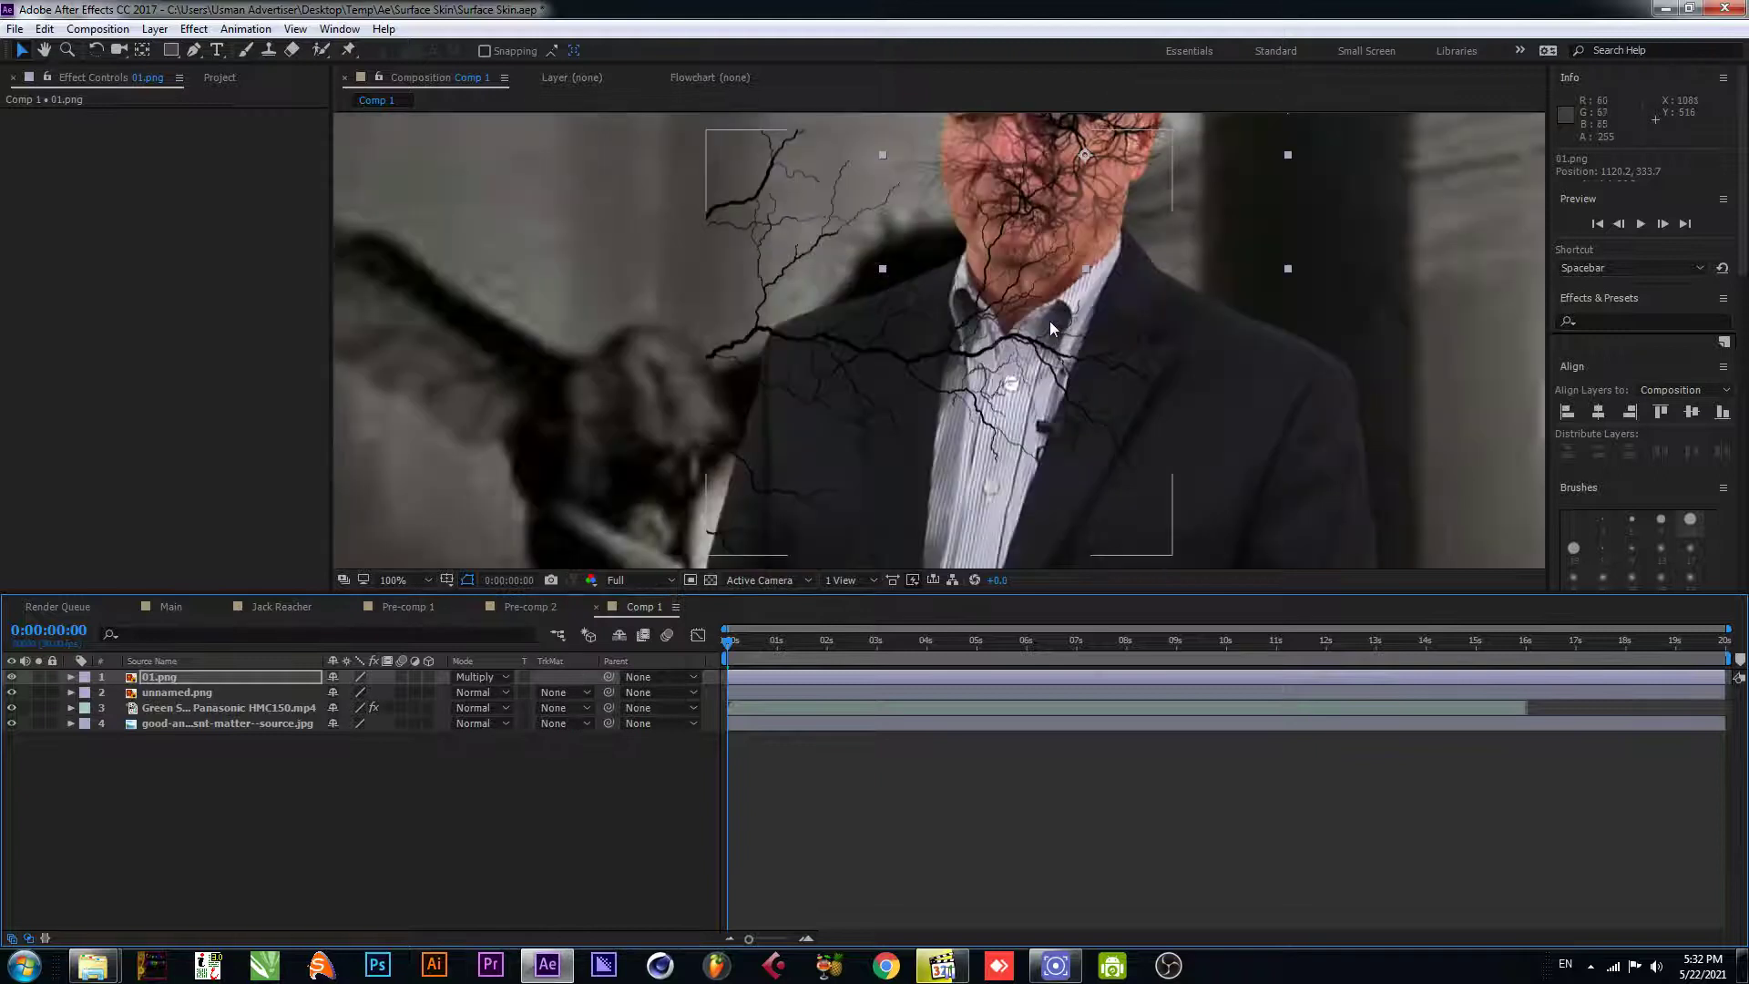
pyautogui.moveTo(1166, 233); pyautogui.dragTo(899, 466)
pyautogui.moveTo(1038, 263); pyautogui.dragTo(960, 265)
pyautogui.moveTo(854, 331); pyautogui.dragTo(857, 252)
# - Duplicate the 01.png layer and move the copy down over the cheek
pyautogui.click(220, 681)
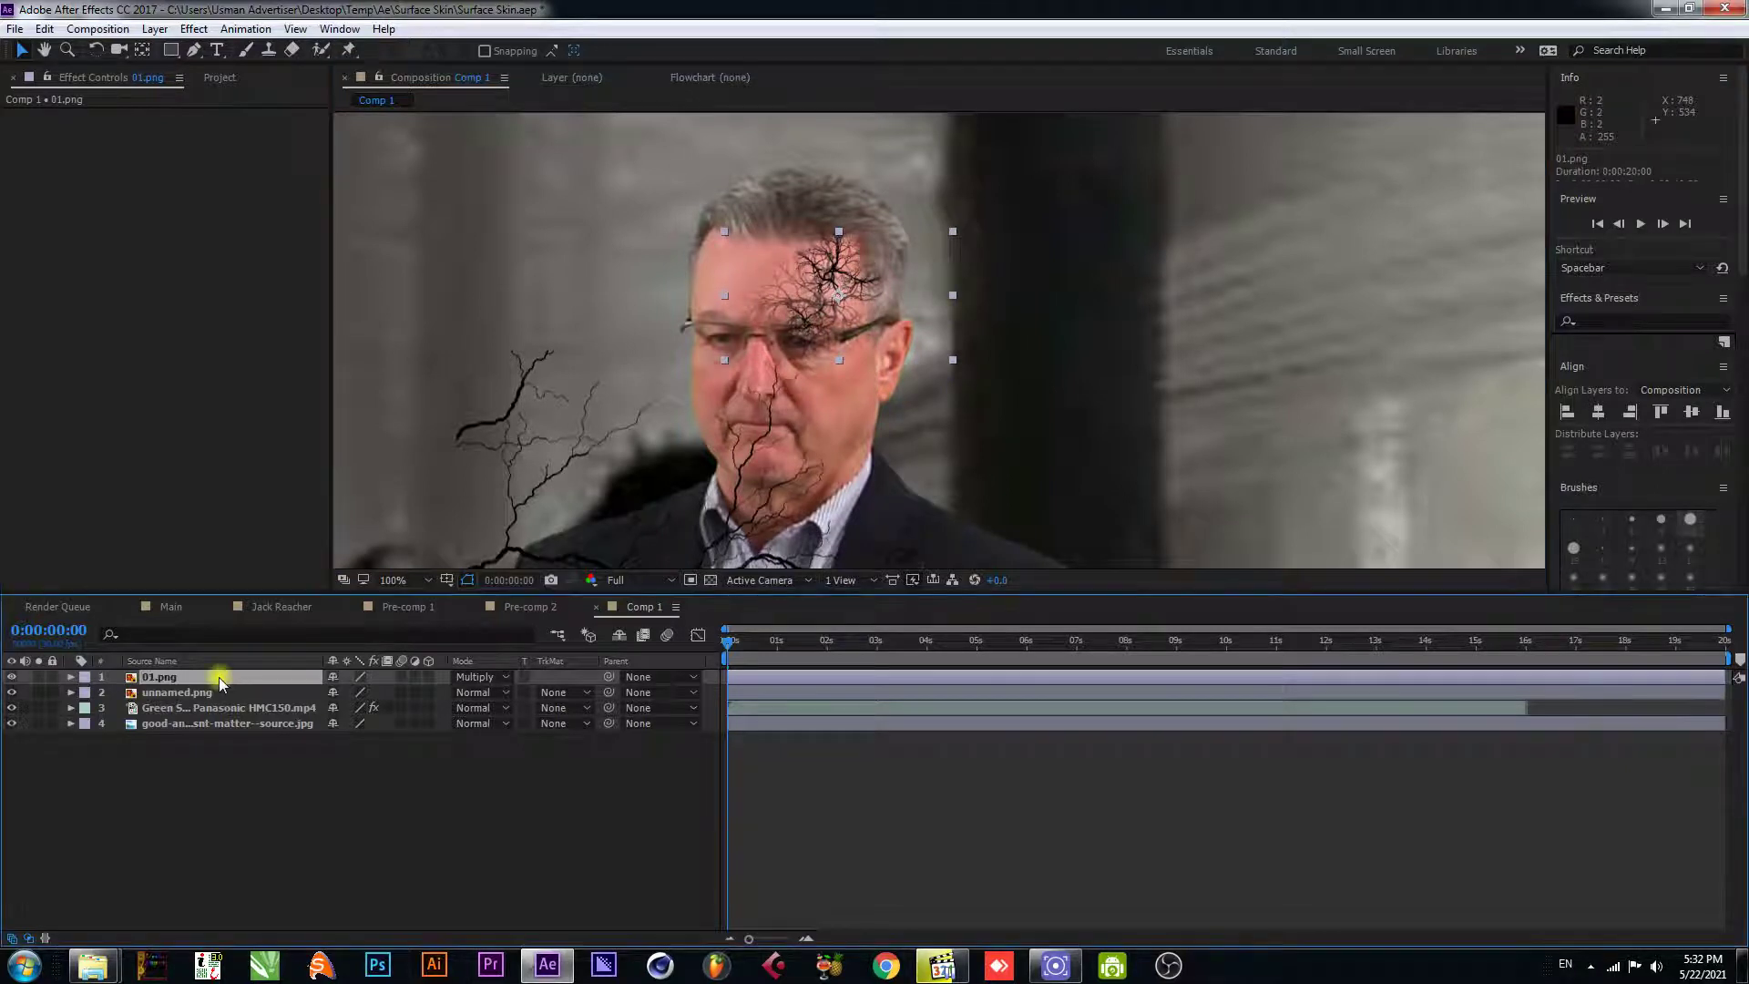
pyautogui.hotkey('ctrl', 'd')
pyautogui.moveTo(840, 299); pyautogui.dragTo(846, 418)
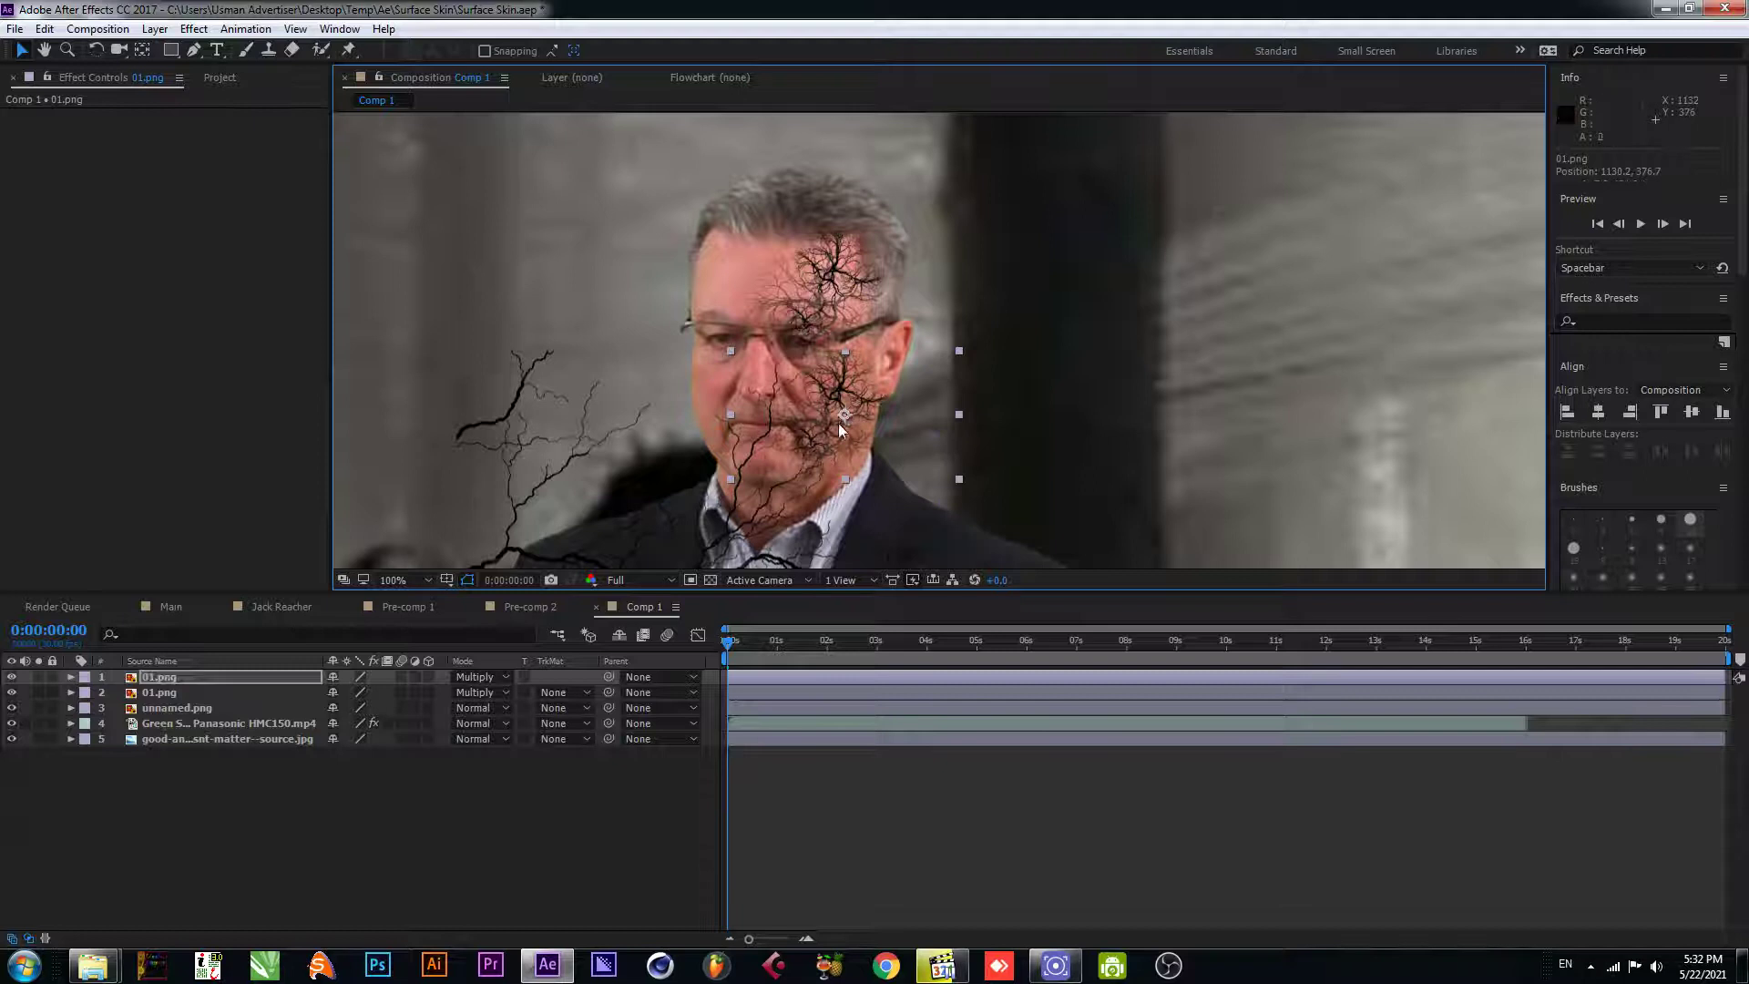
# - Move the unnamed.png branches up so they spread across the mouth and cheek
pyautogui.click(234, 752)
pyautogui.moveTo(636, 449); pyautogui.dragTo(942, 455)
pyautogui.moveTo(854, 350); pyautogui.dragTo(563, 359)
pyautogui.click(364, 814)
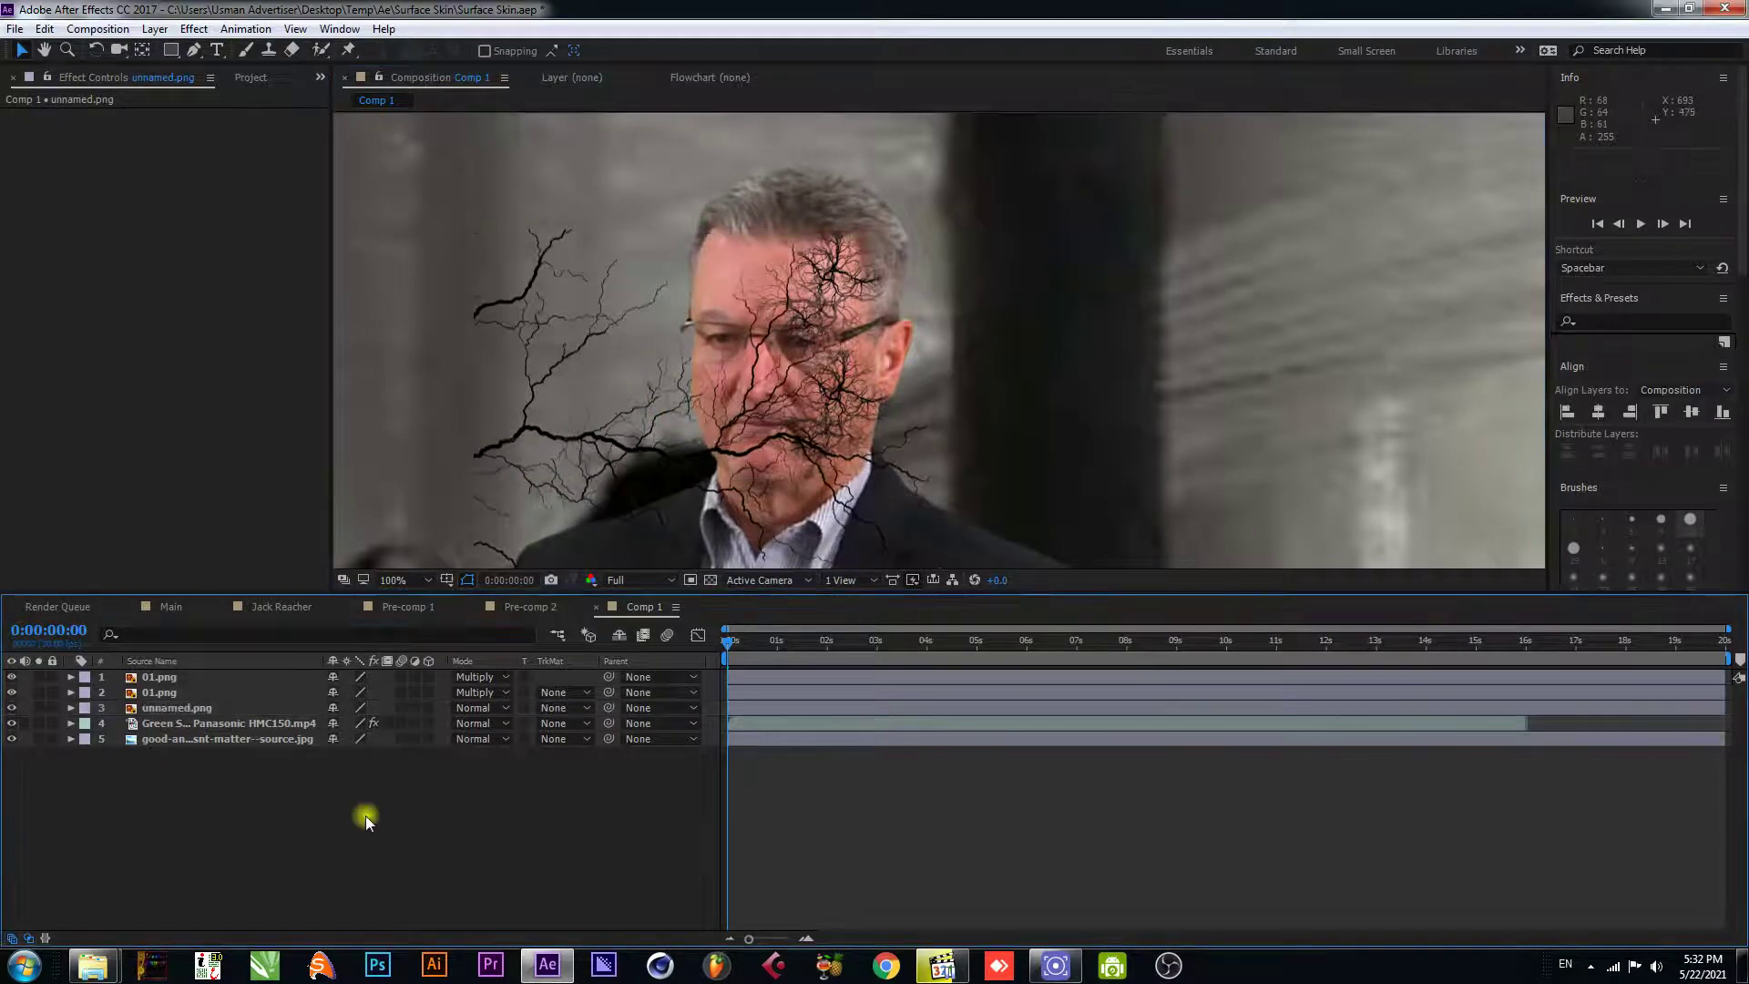
pyautogui.click(180, 707)
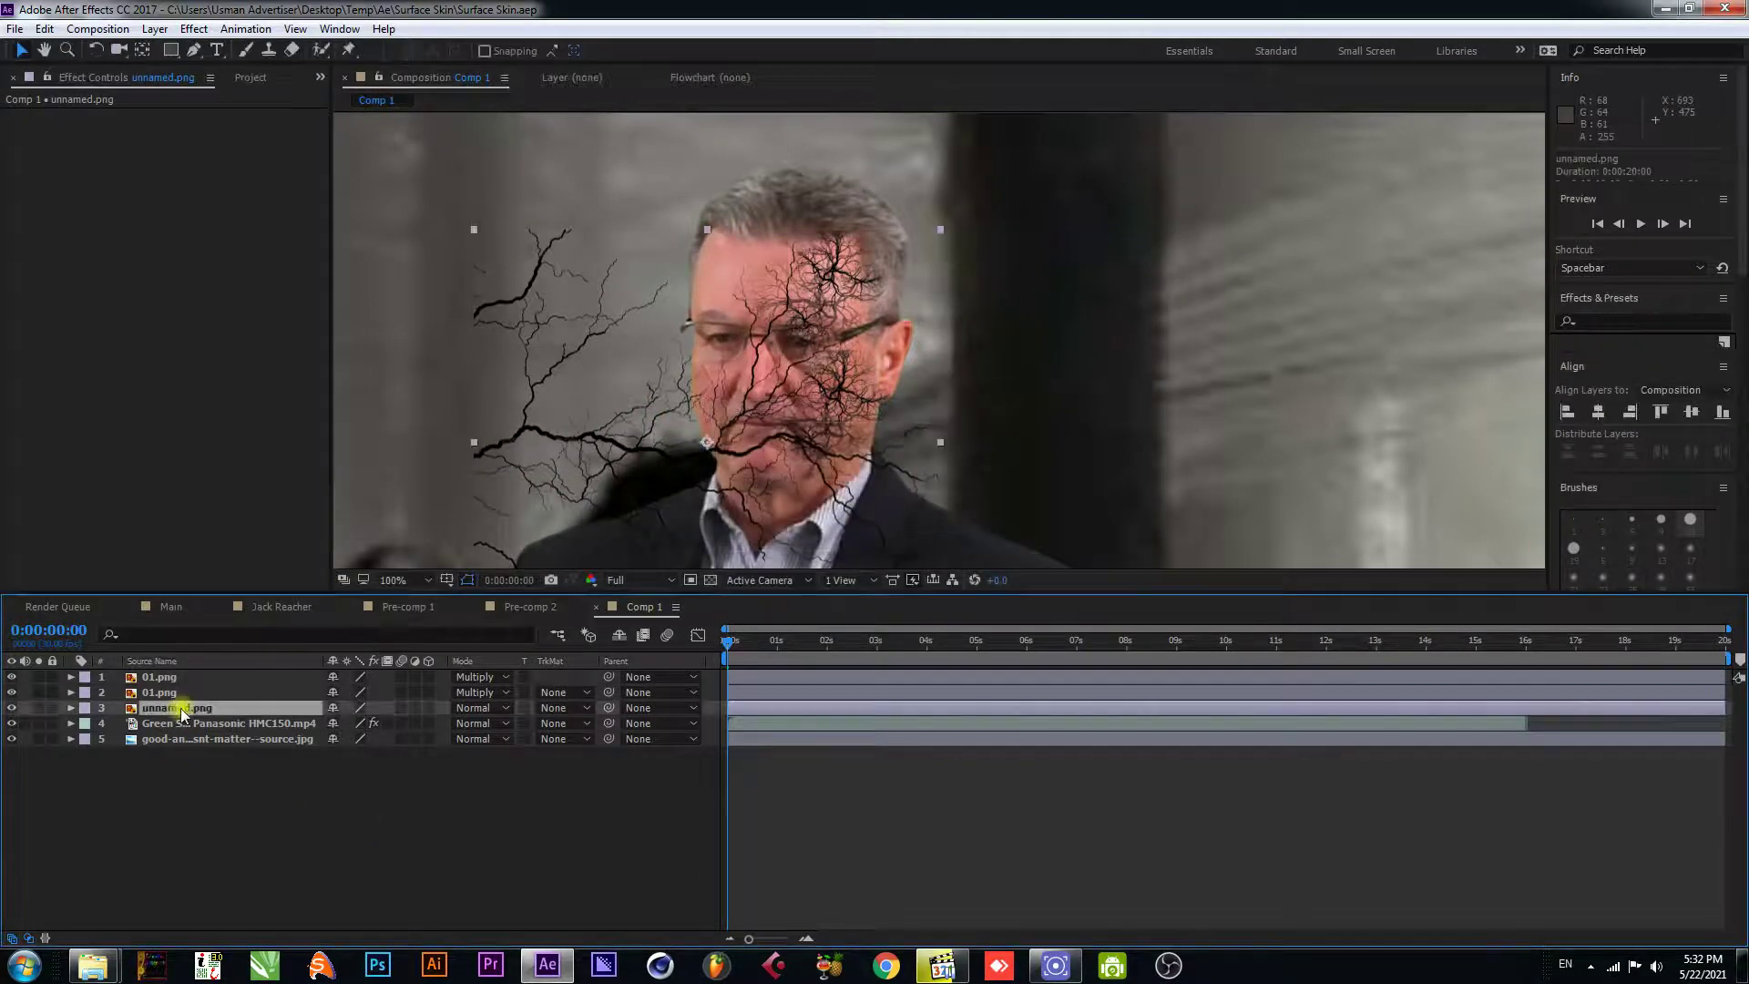
pyautogui.keyDown('shift'); pyautogui.click(182, 692); pyautogui.keyUp('shift')
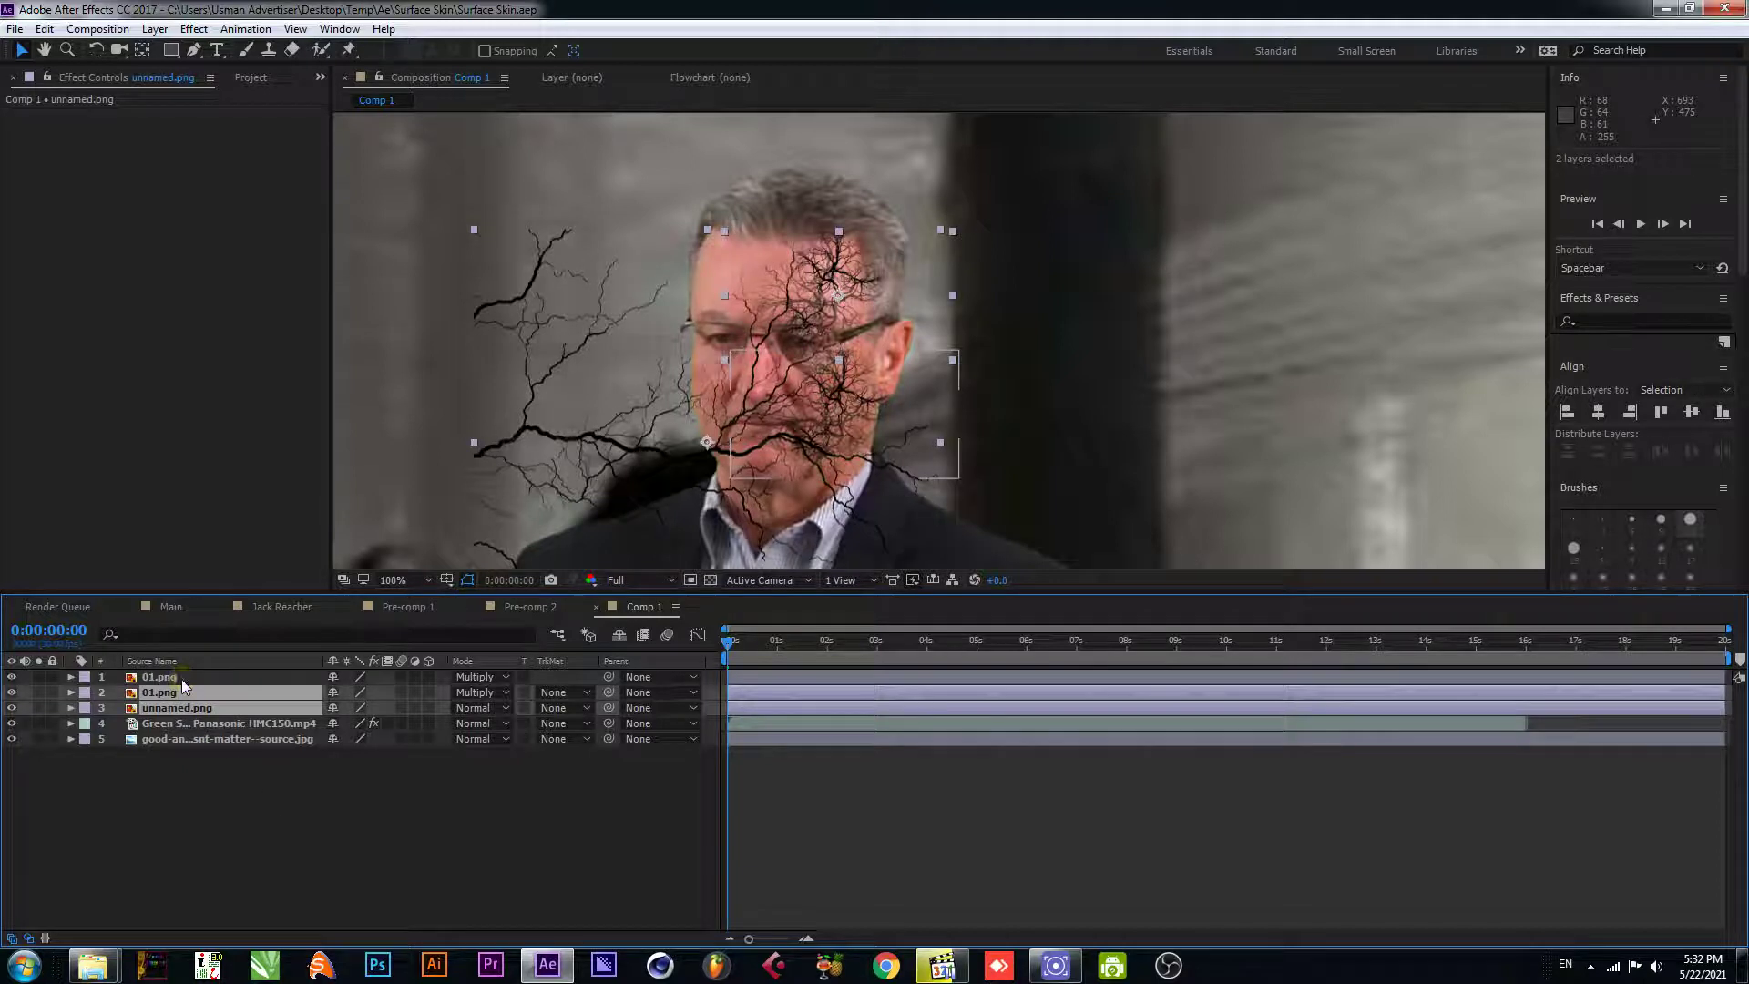
pyautogui.keyDown('shift'); pyautogui.click(182, 679); pyautogui.keyUp('shift')
# - Create a white (FFFFFF) 1920 x 1080 px solid layer named Noise
pyautogui.rightClick(226, 813)
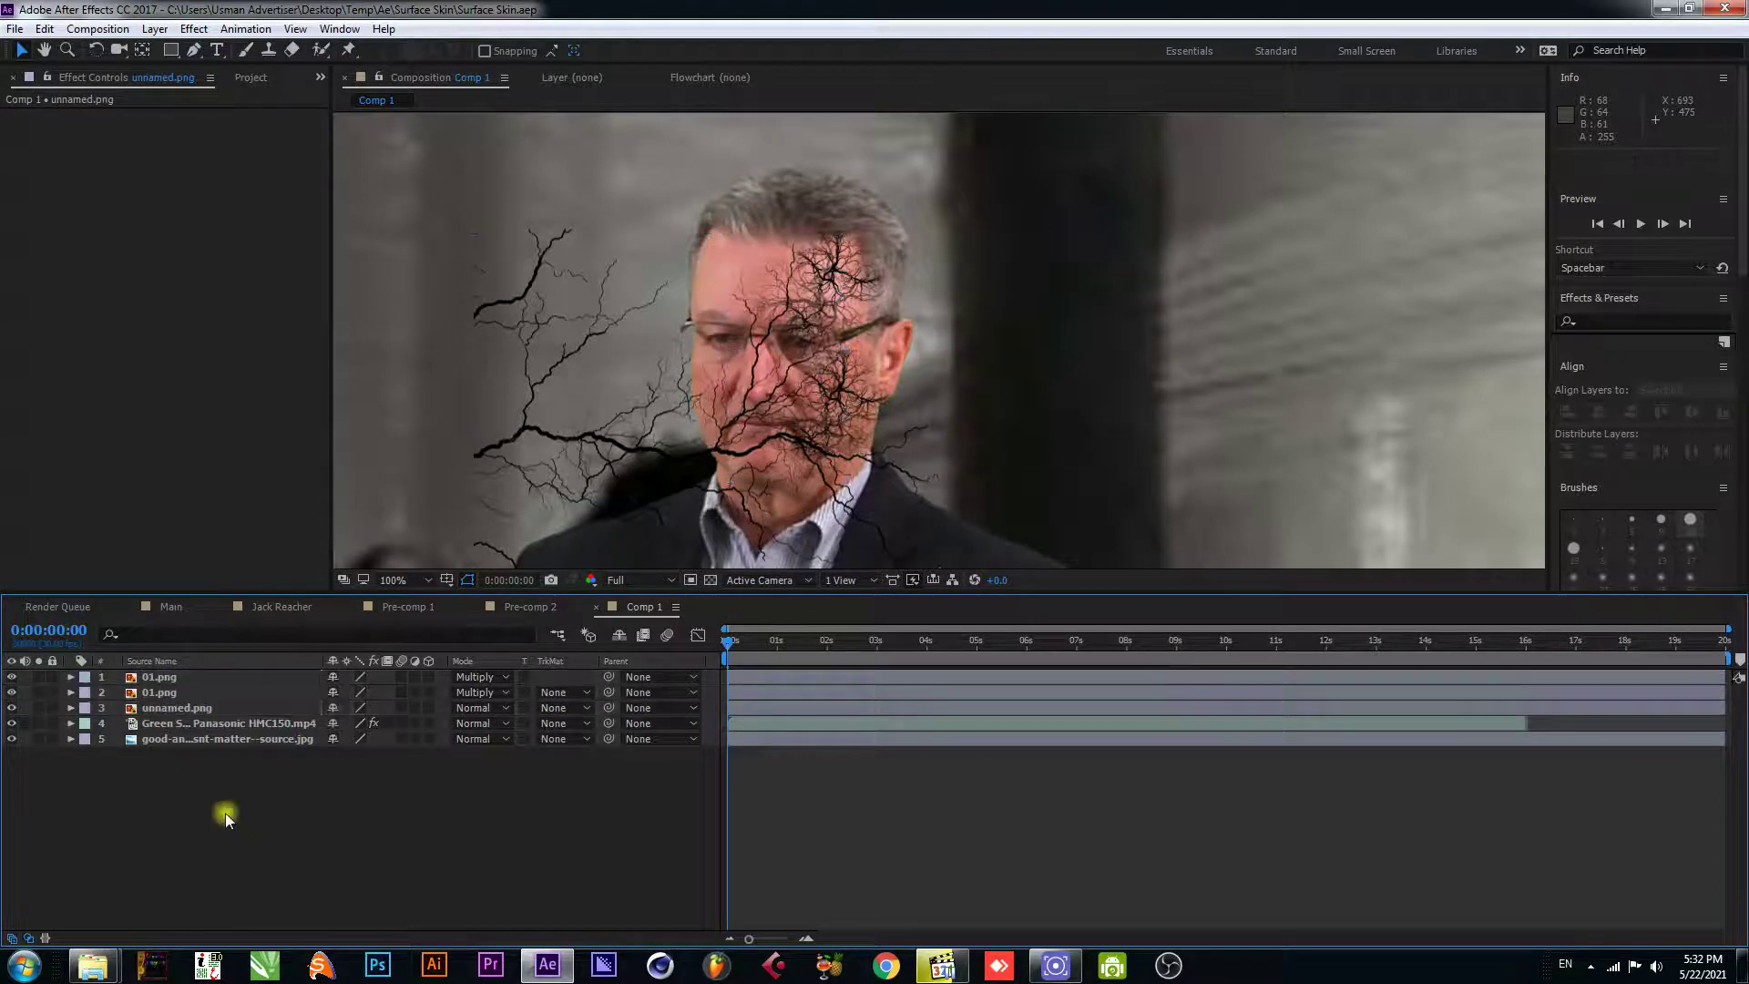
pyautogui.moveTo(330, 640)
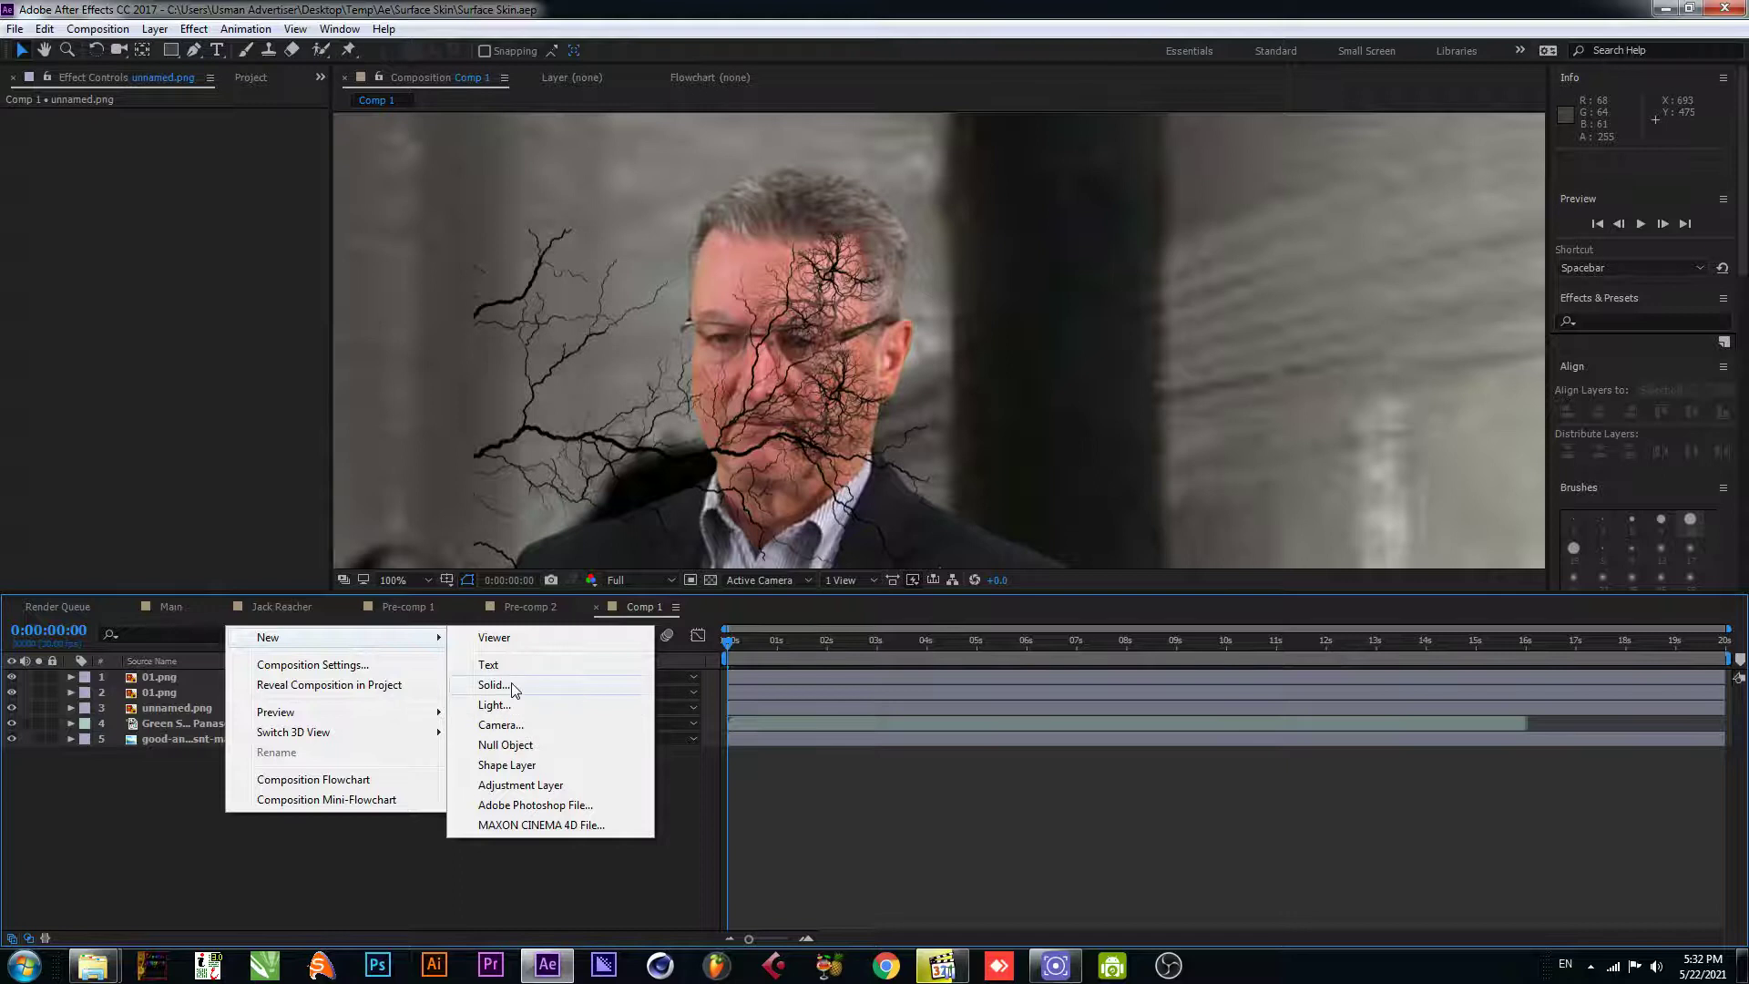
pyautogui.click(513, 688)
pyautogui.write('No')
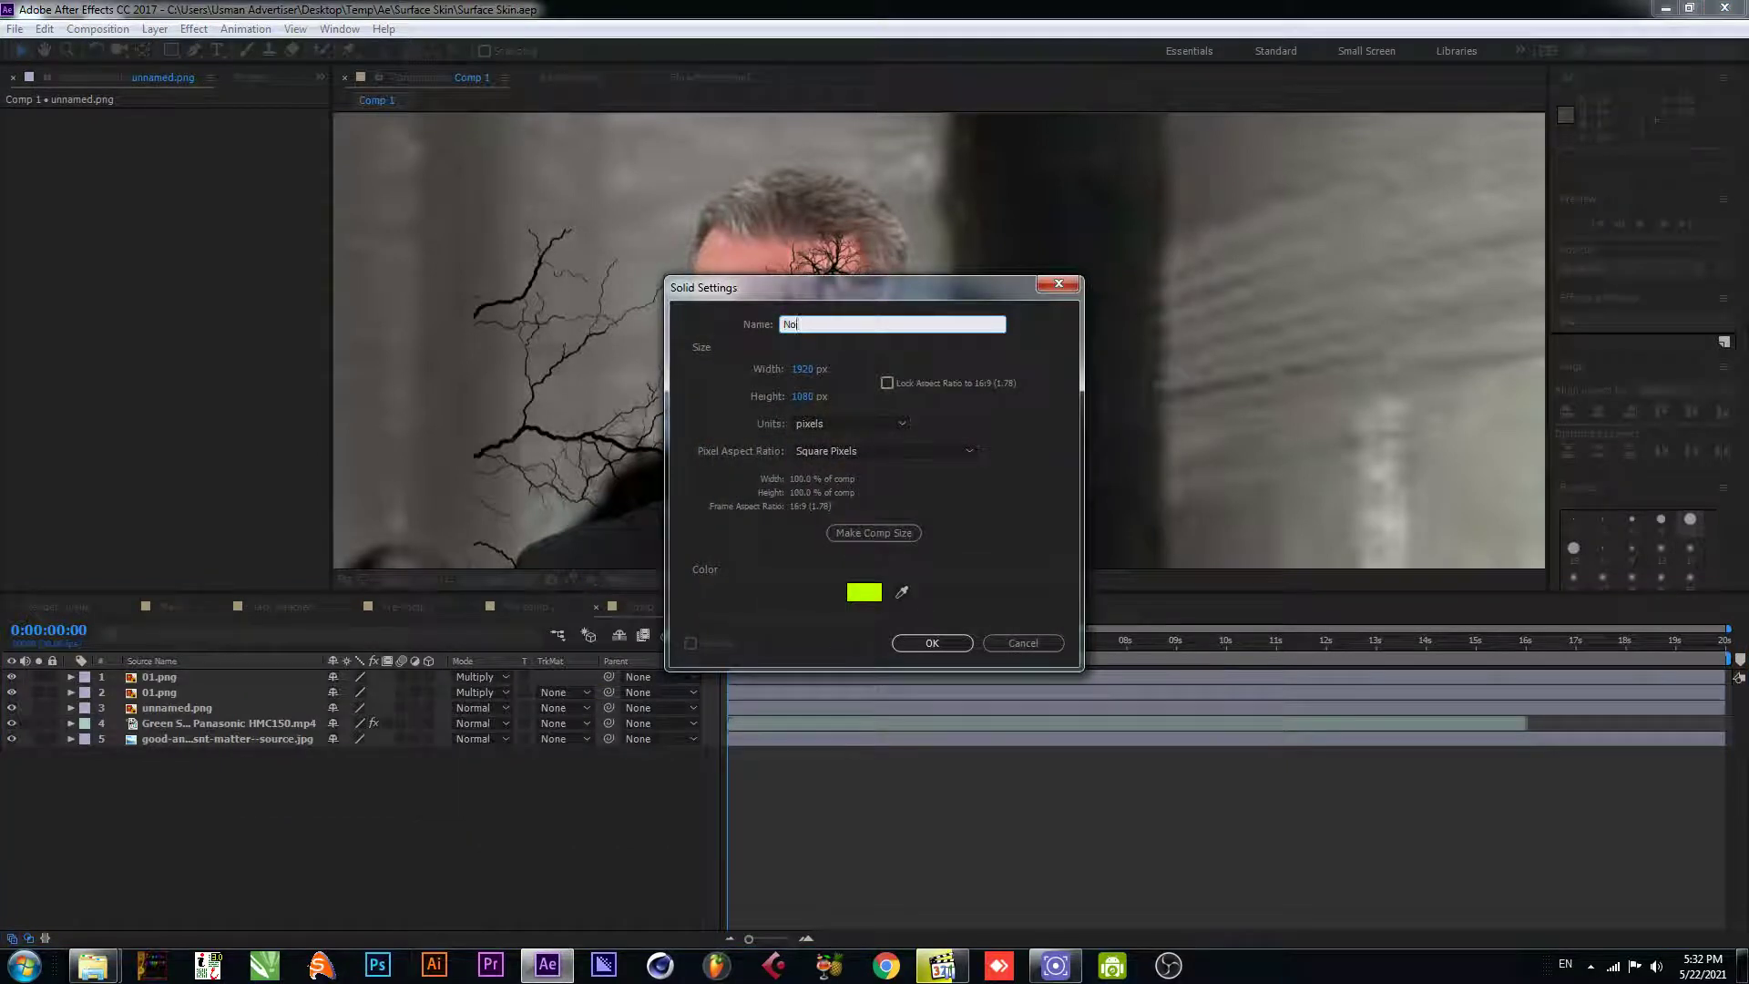
pyautogui.click(867, 590)
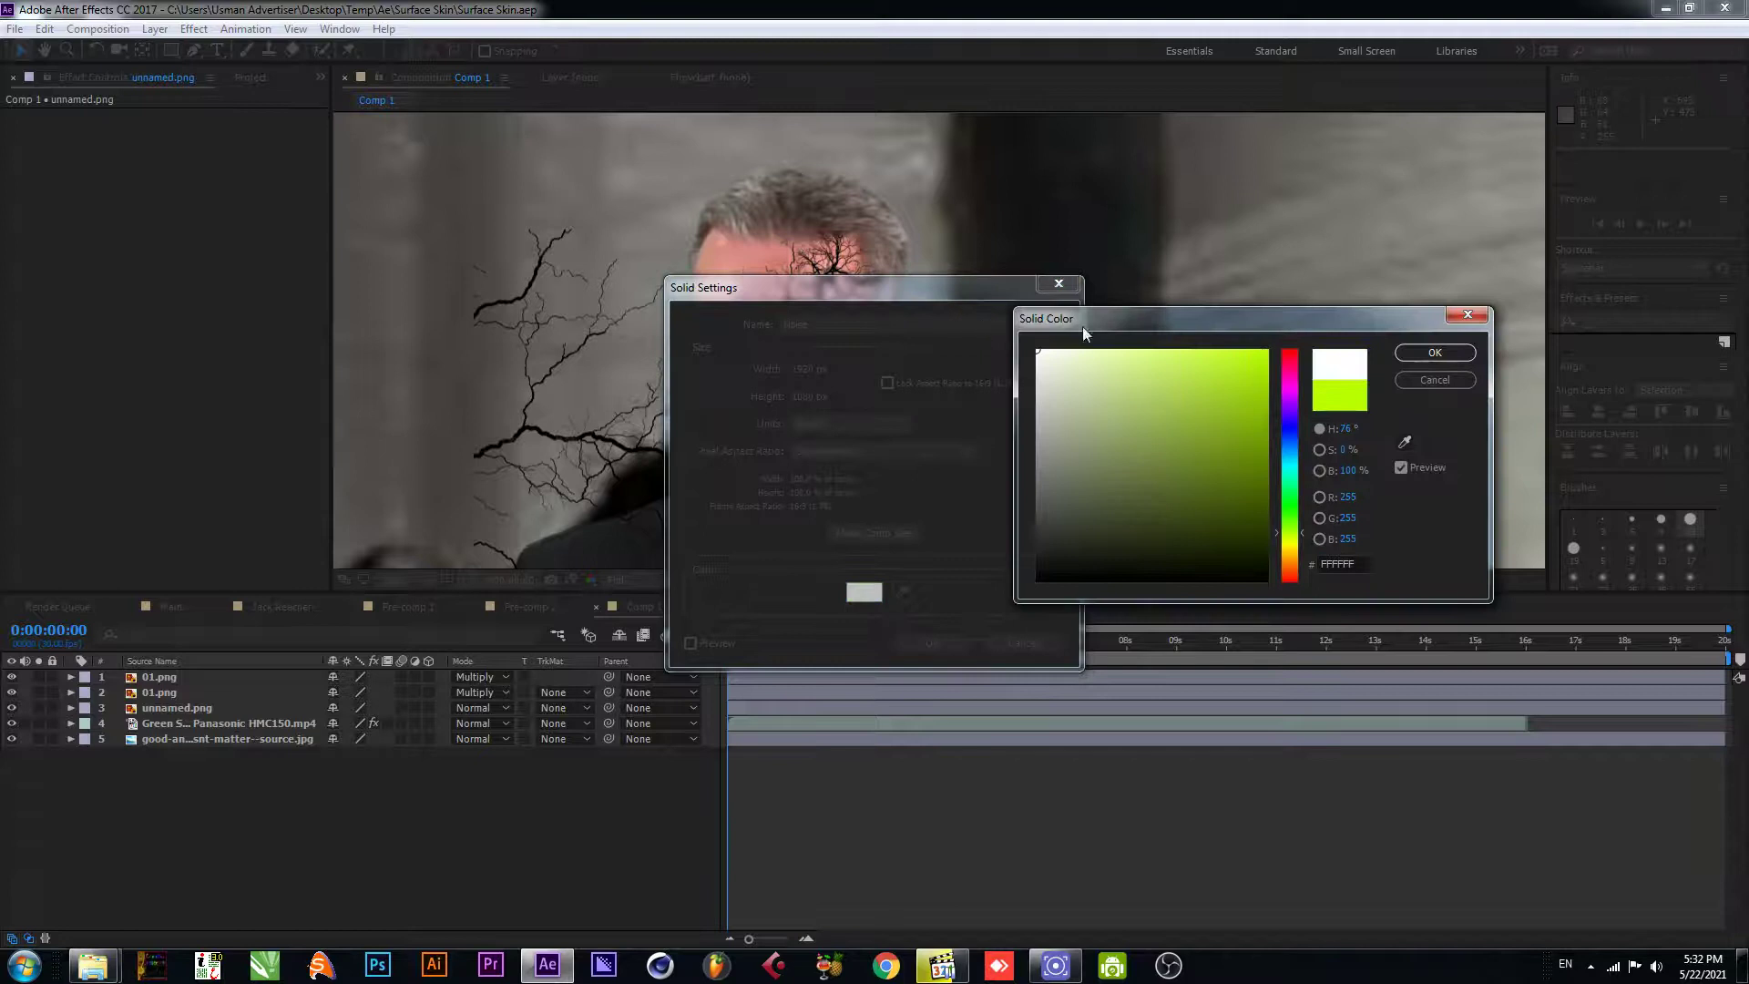
pyautogui.click(1421, 349)
pyautogui.click(925, 644)
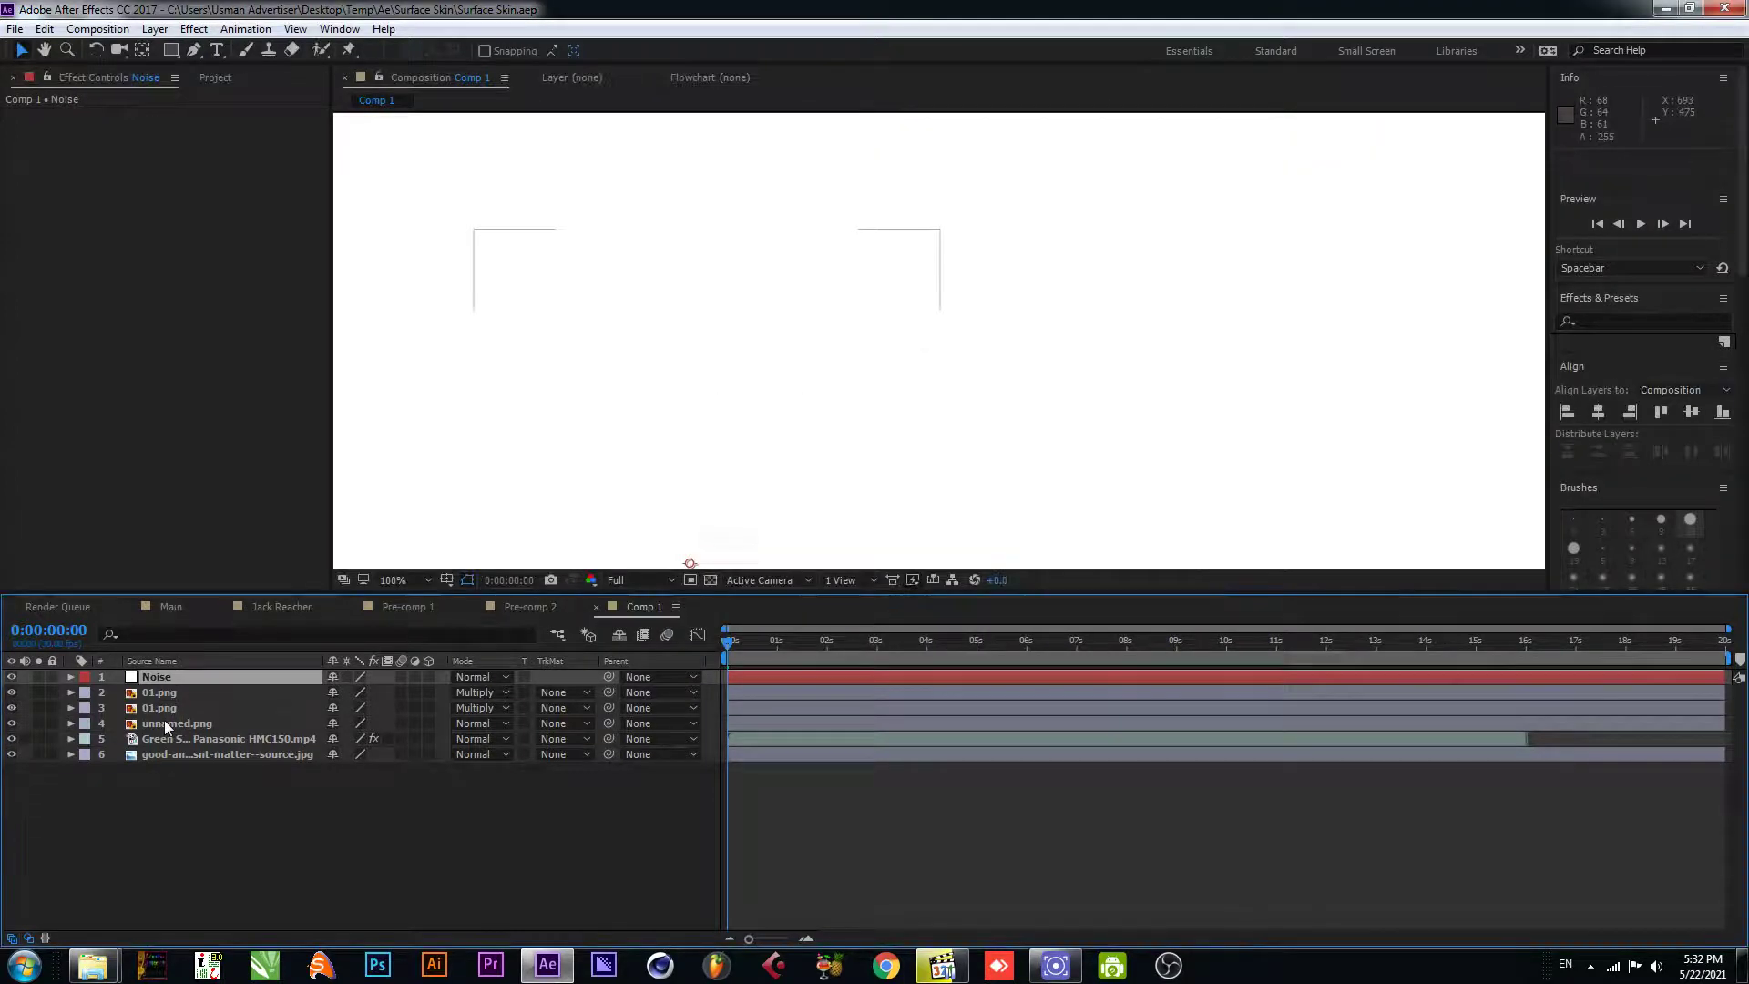
# - Apply the Fractal Noise effect to the Noise solid layer
pyautogui.press('a')
pyautogui.press('y')
pyautogui.press('a')
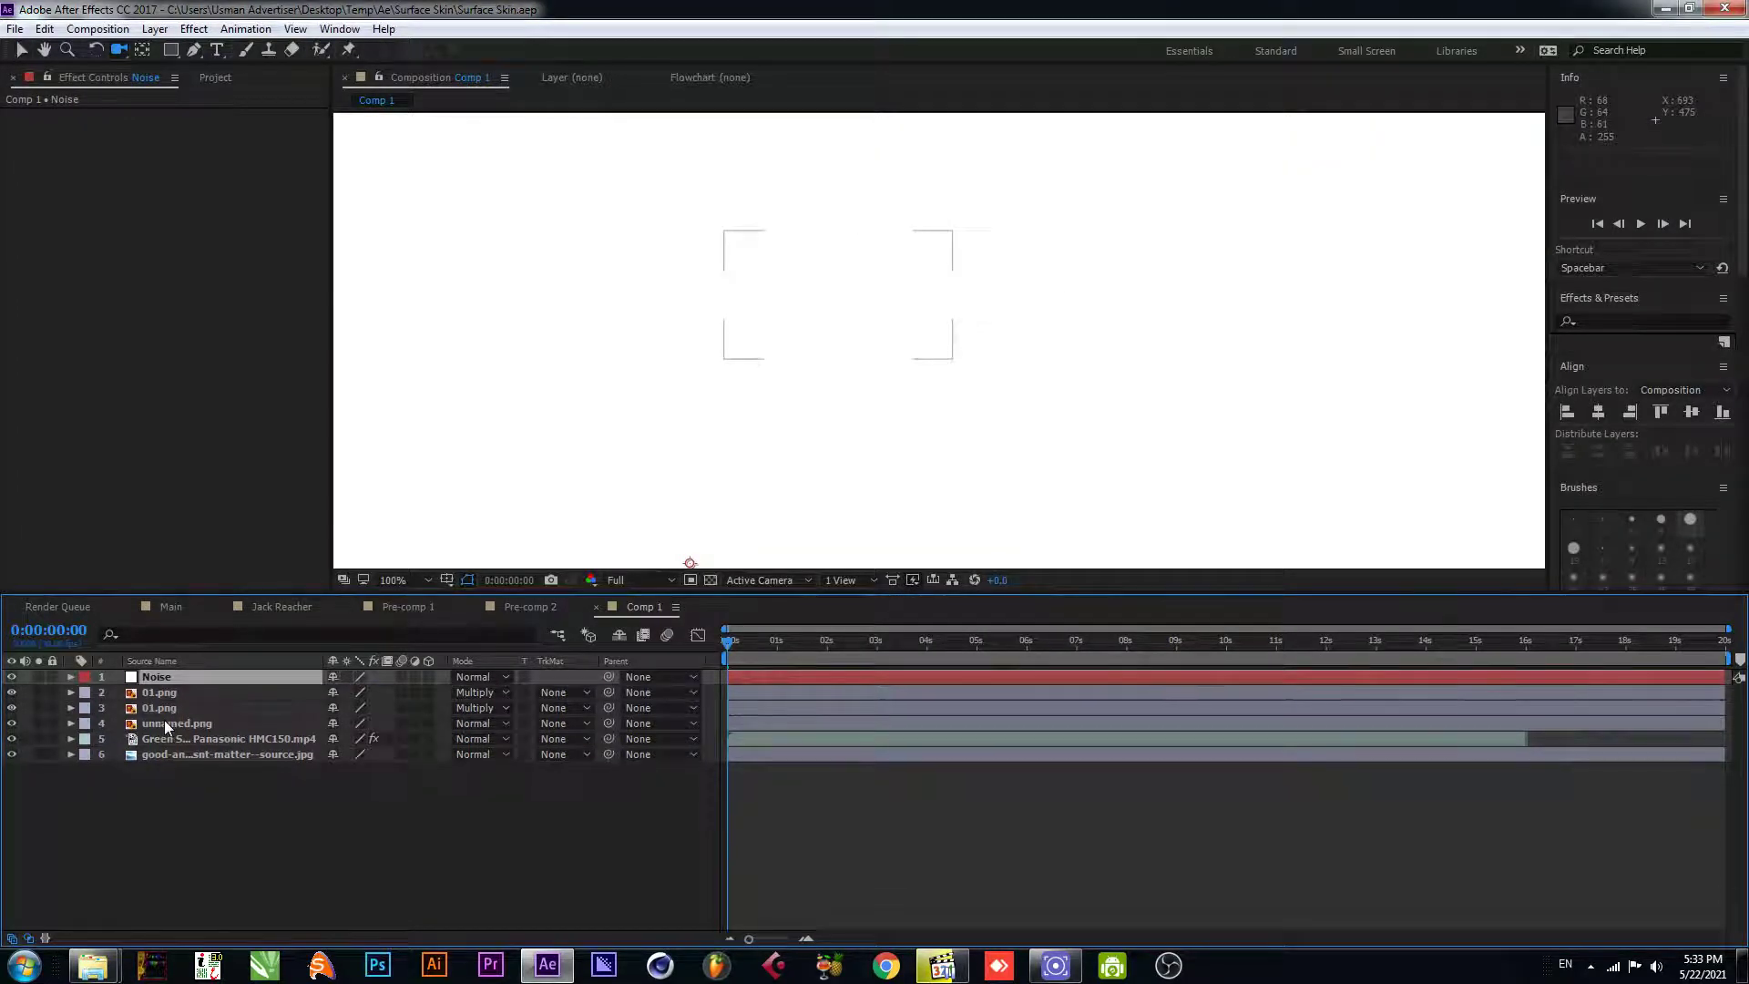
pyautogui.hotkey('ctrl', 'space')
pyautogui.write('fracta;')
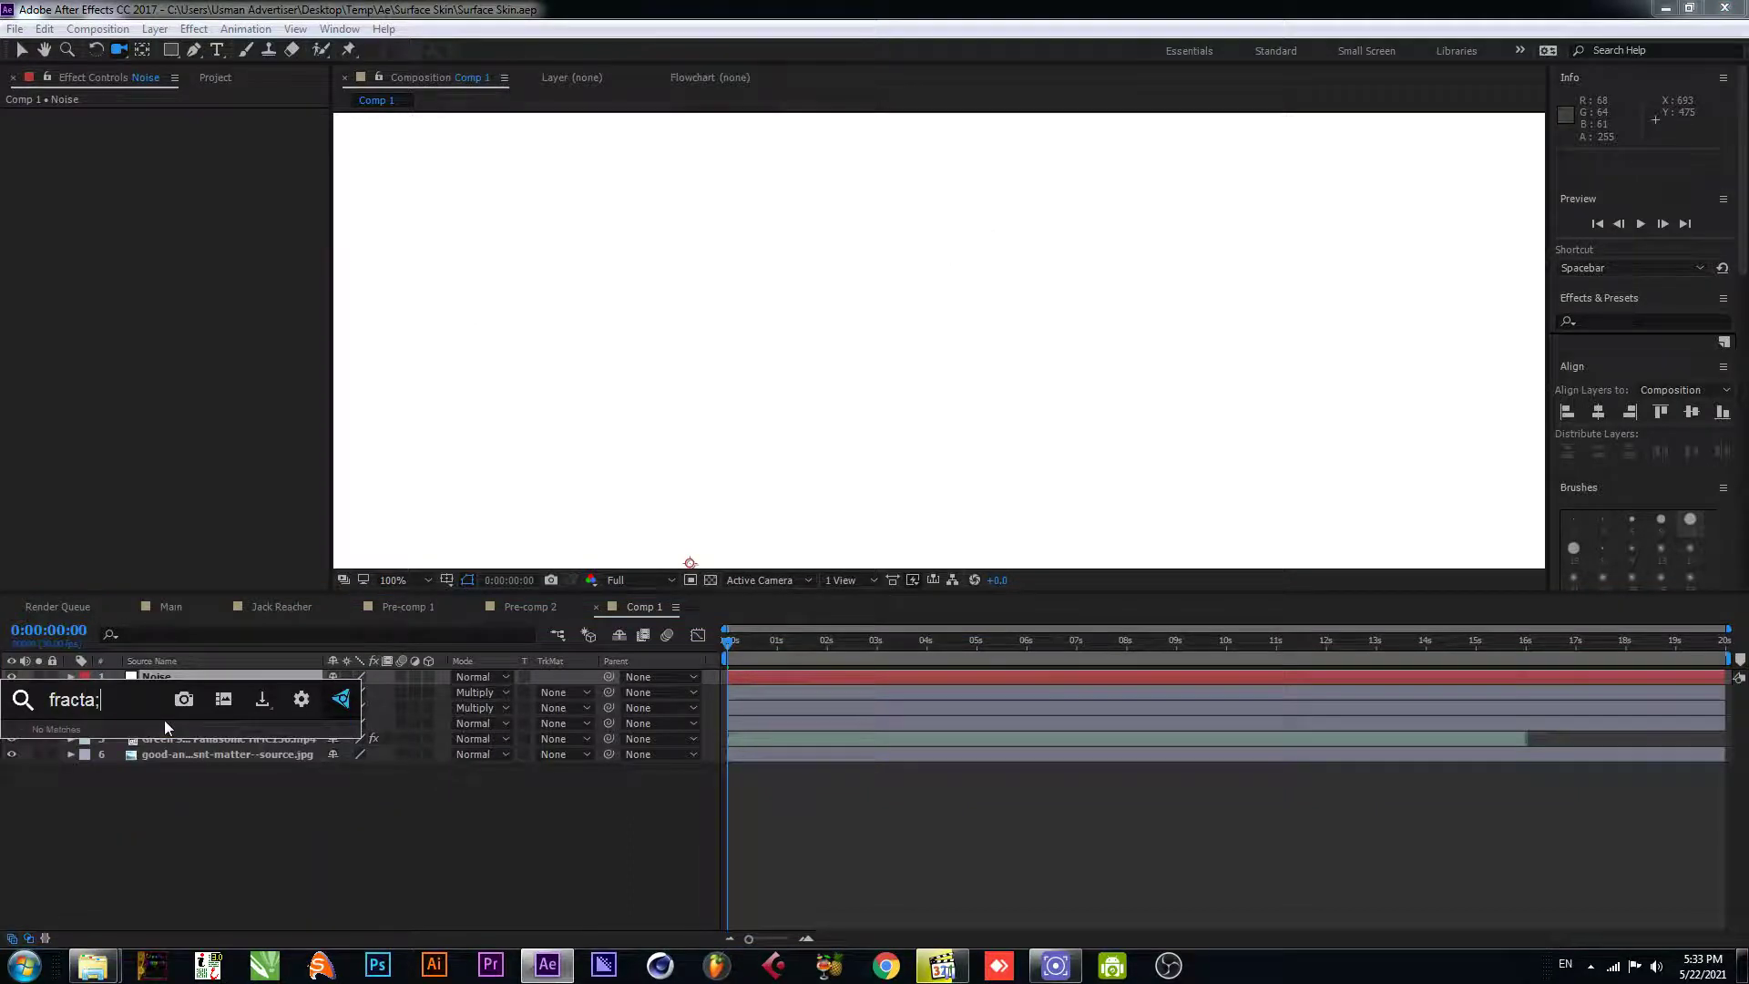
pyautogui.press('BackSpace')
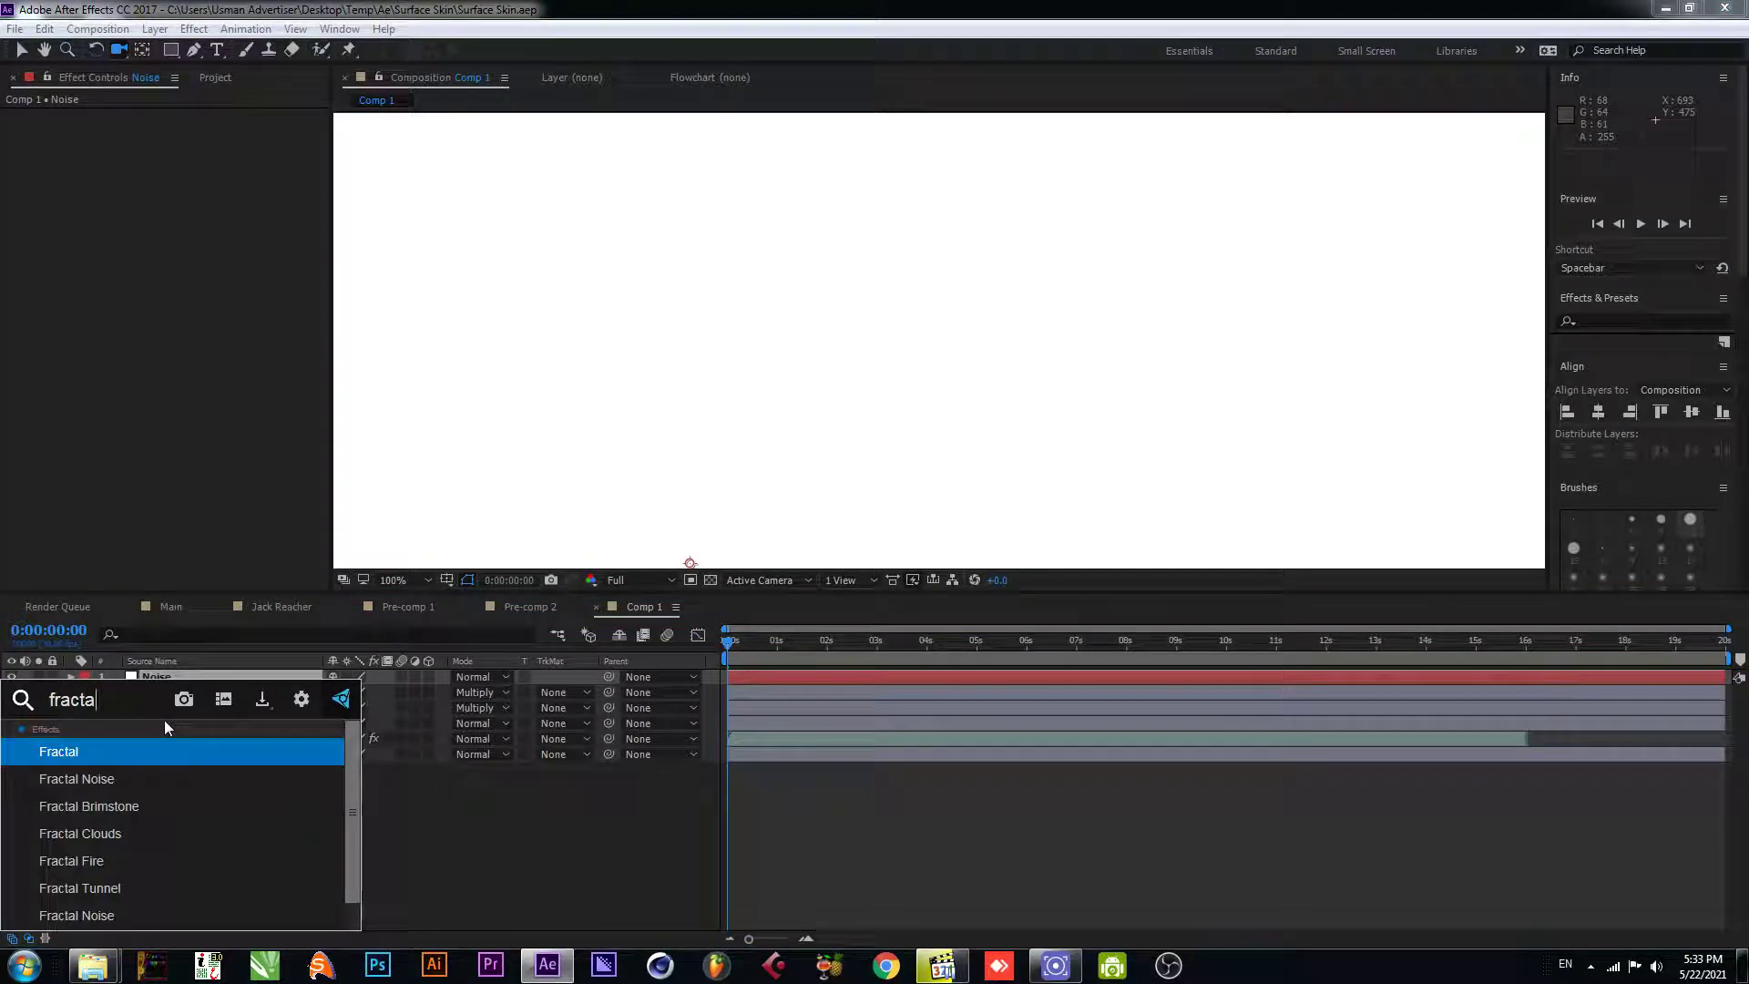
pyautogui.write('l no')
pyautogui.click(150, 758)
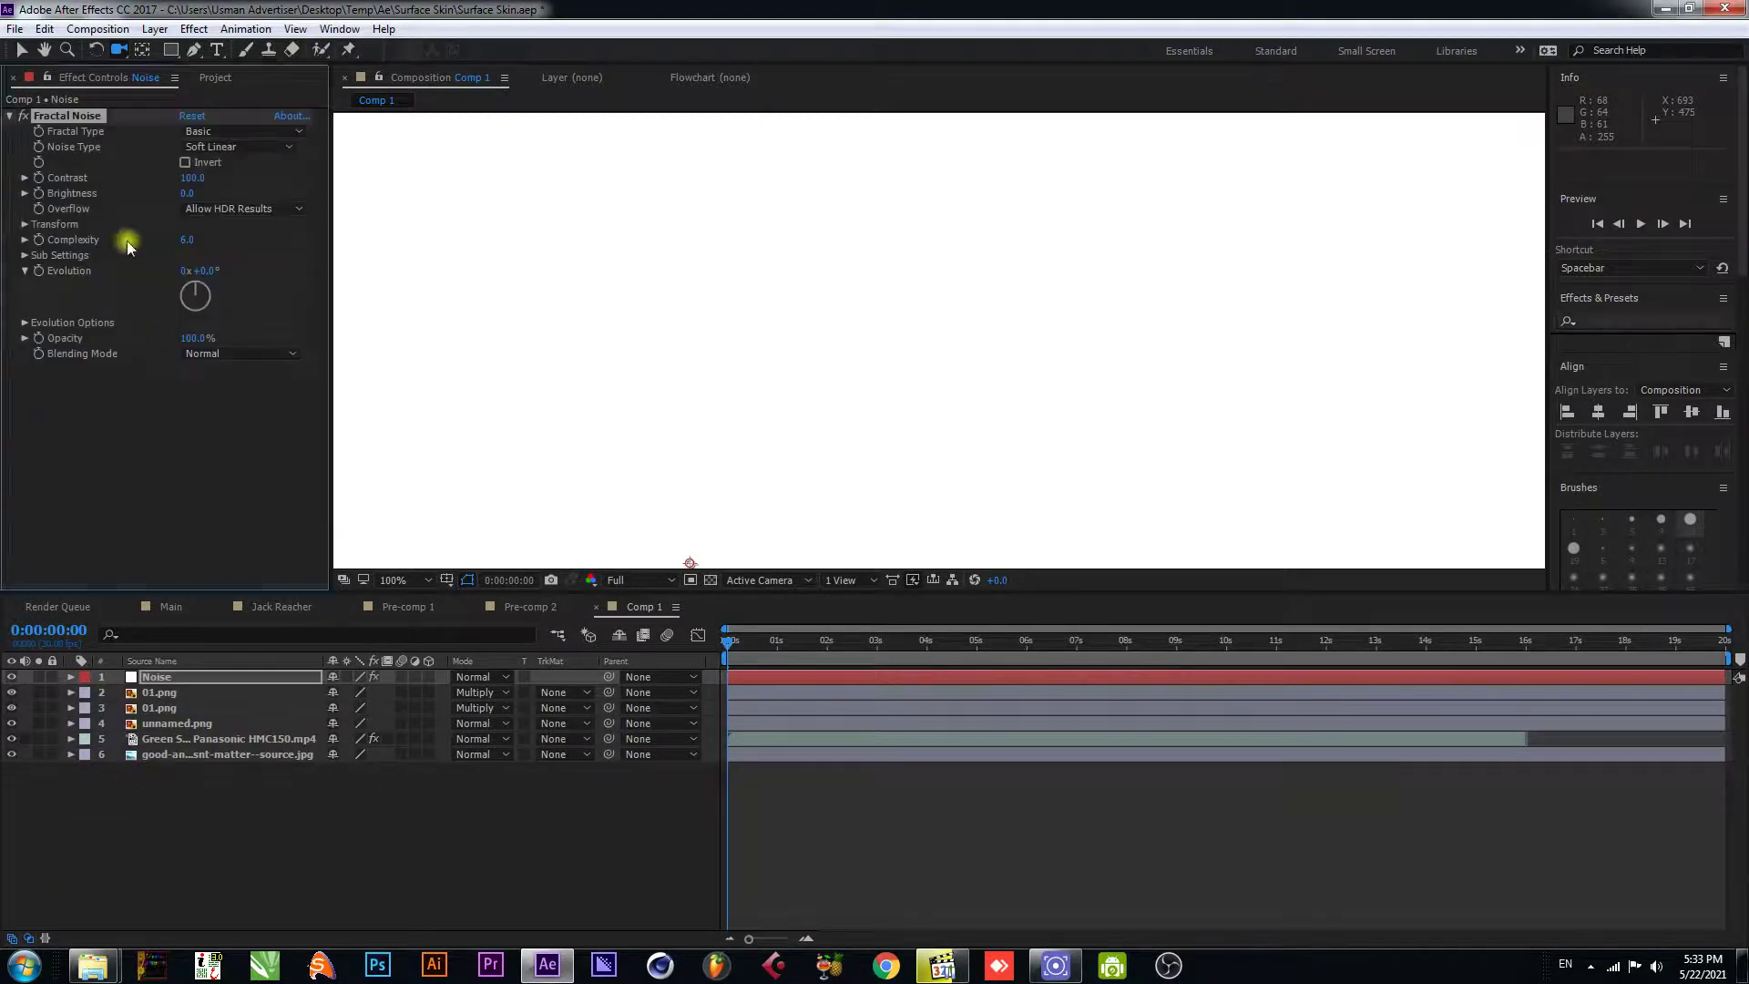
# - Set the Fractal Noise to the Dynamic fractal type, with evolution at 122° and scale at 257
pyautogui.click(226, 132)
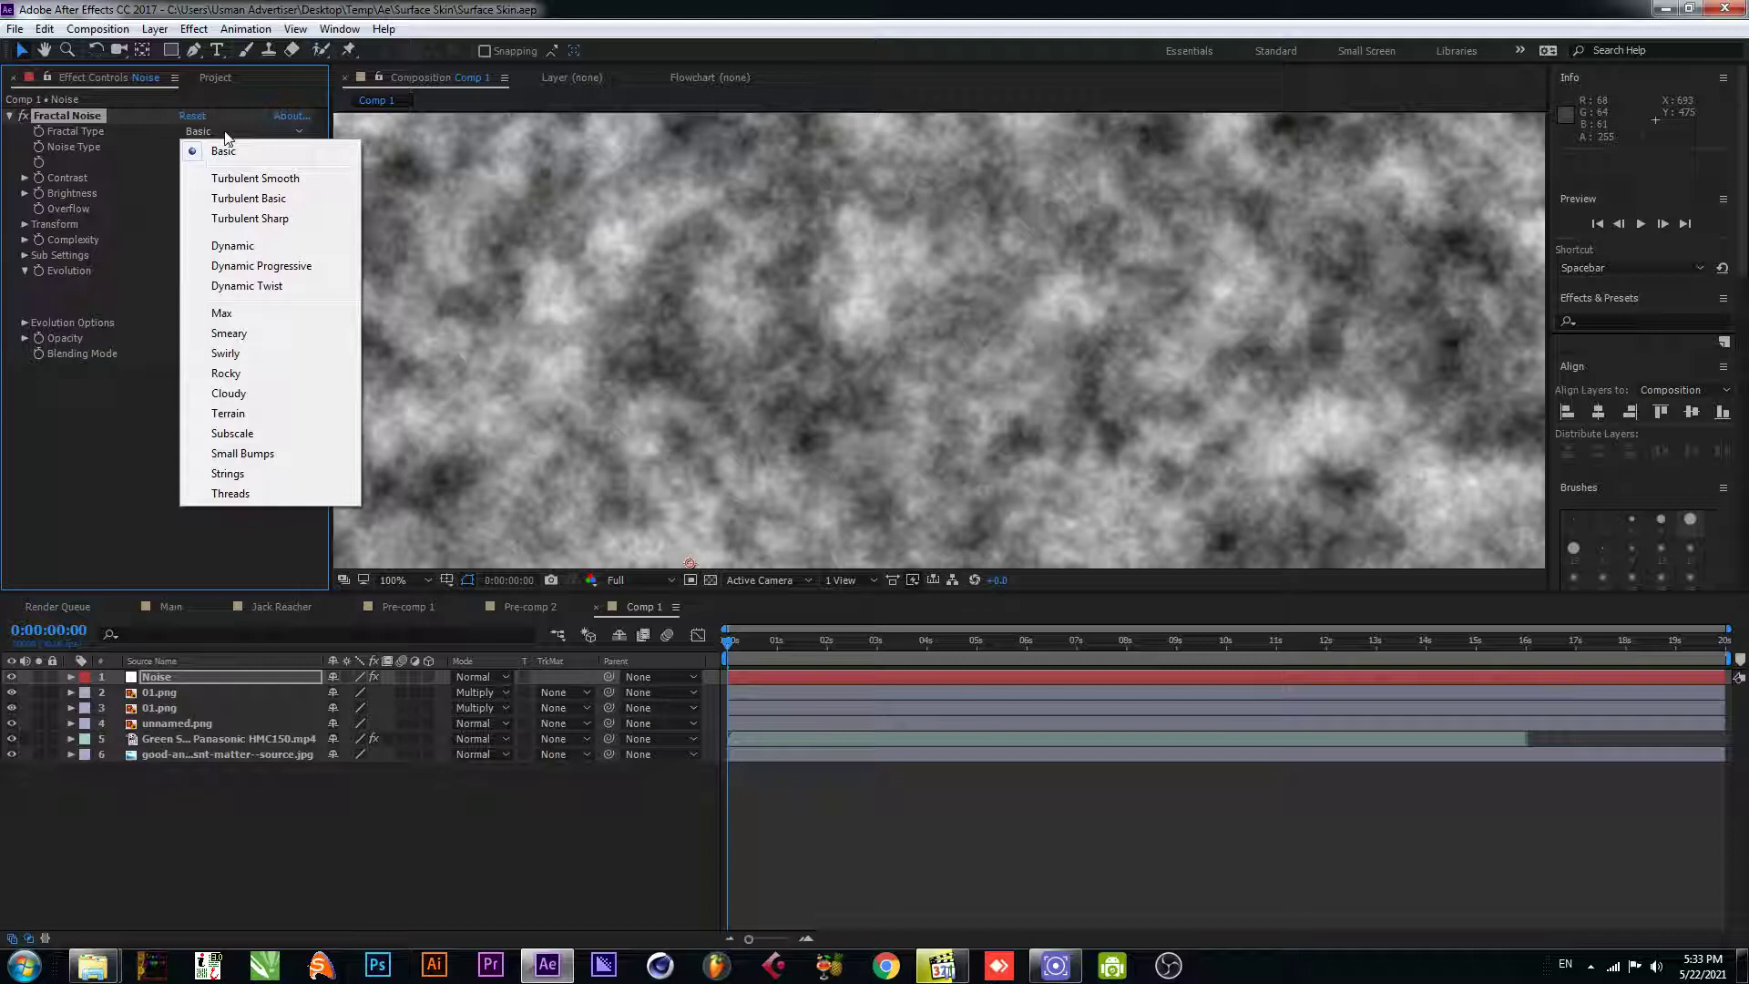
pyautogui.click(233, 246)
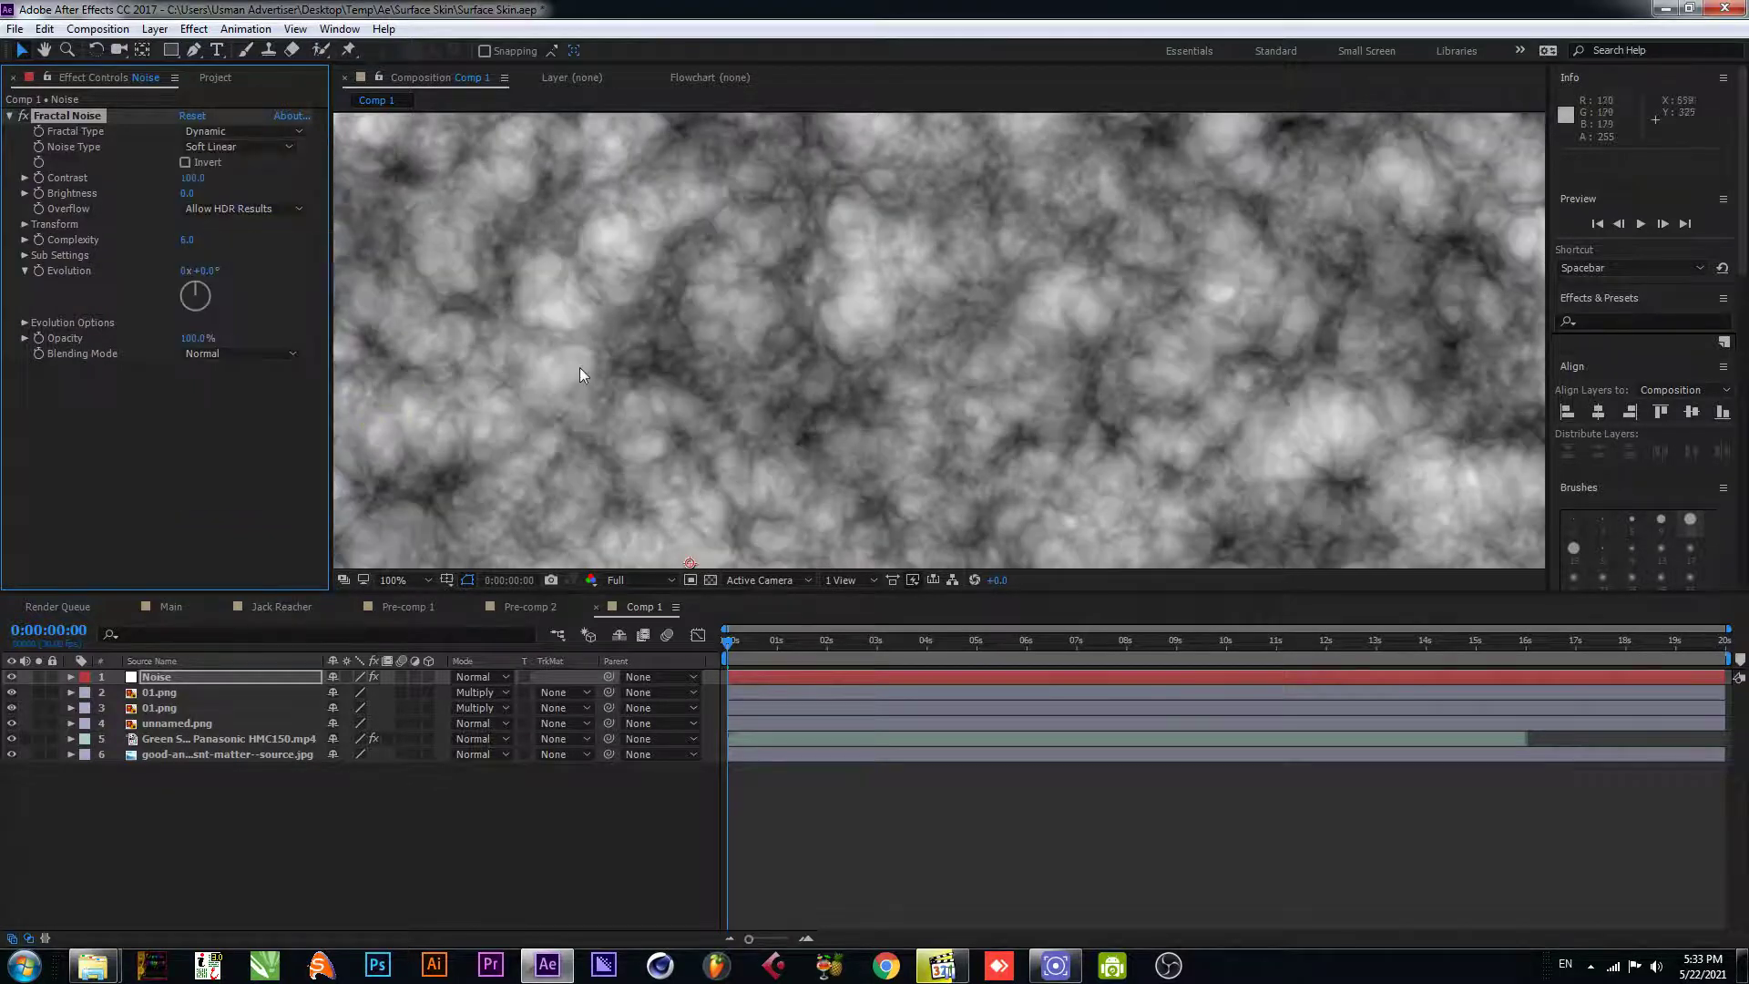
pyautogui.scroll(-4, 580, 368)
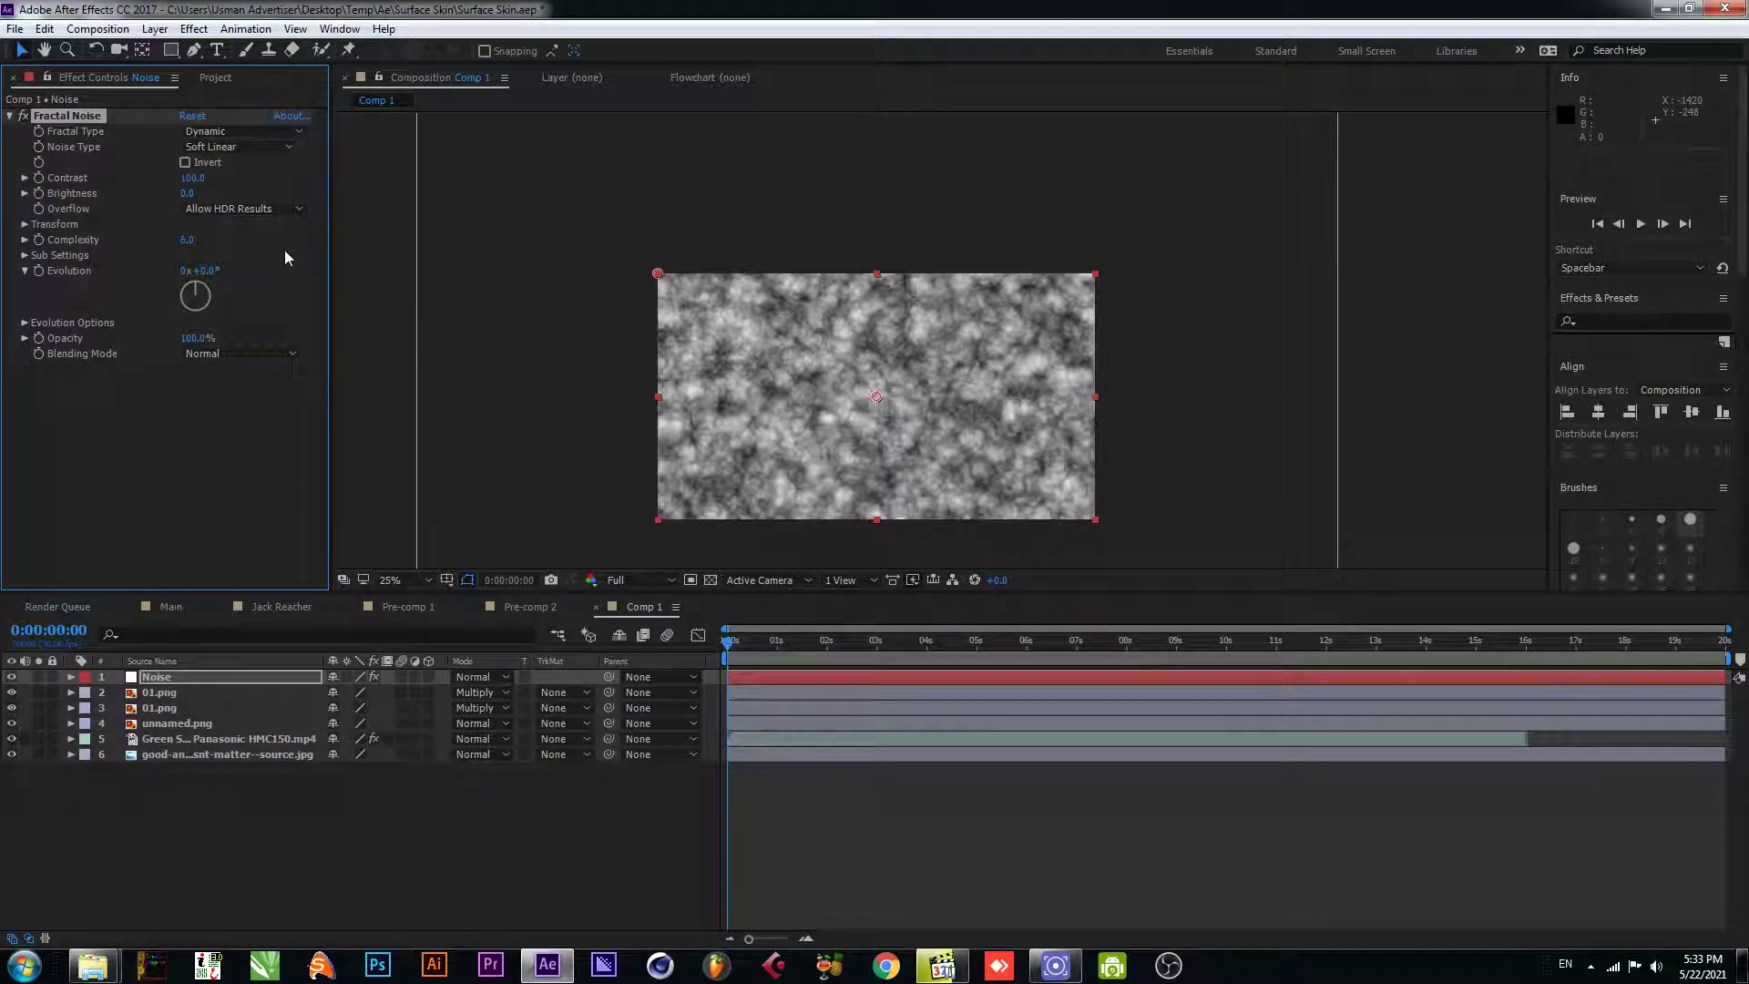
pyautogui.moveTo(207, 274); pyautogui.dragTo(327, 279)
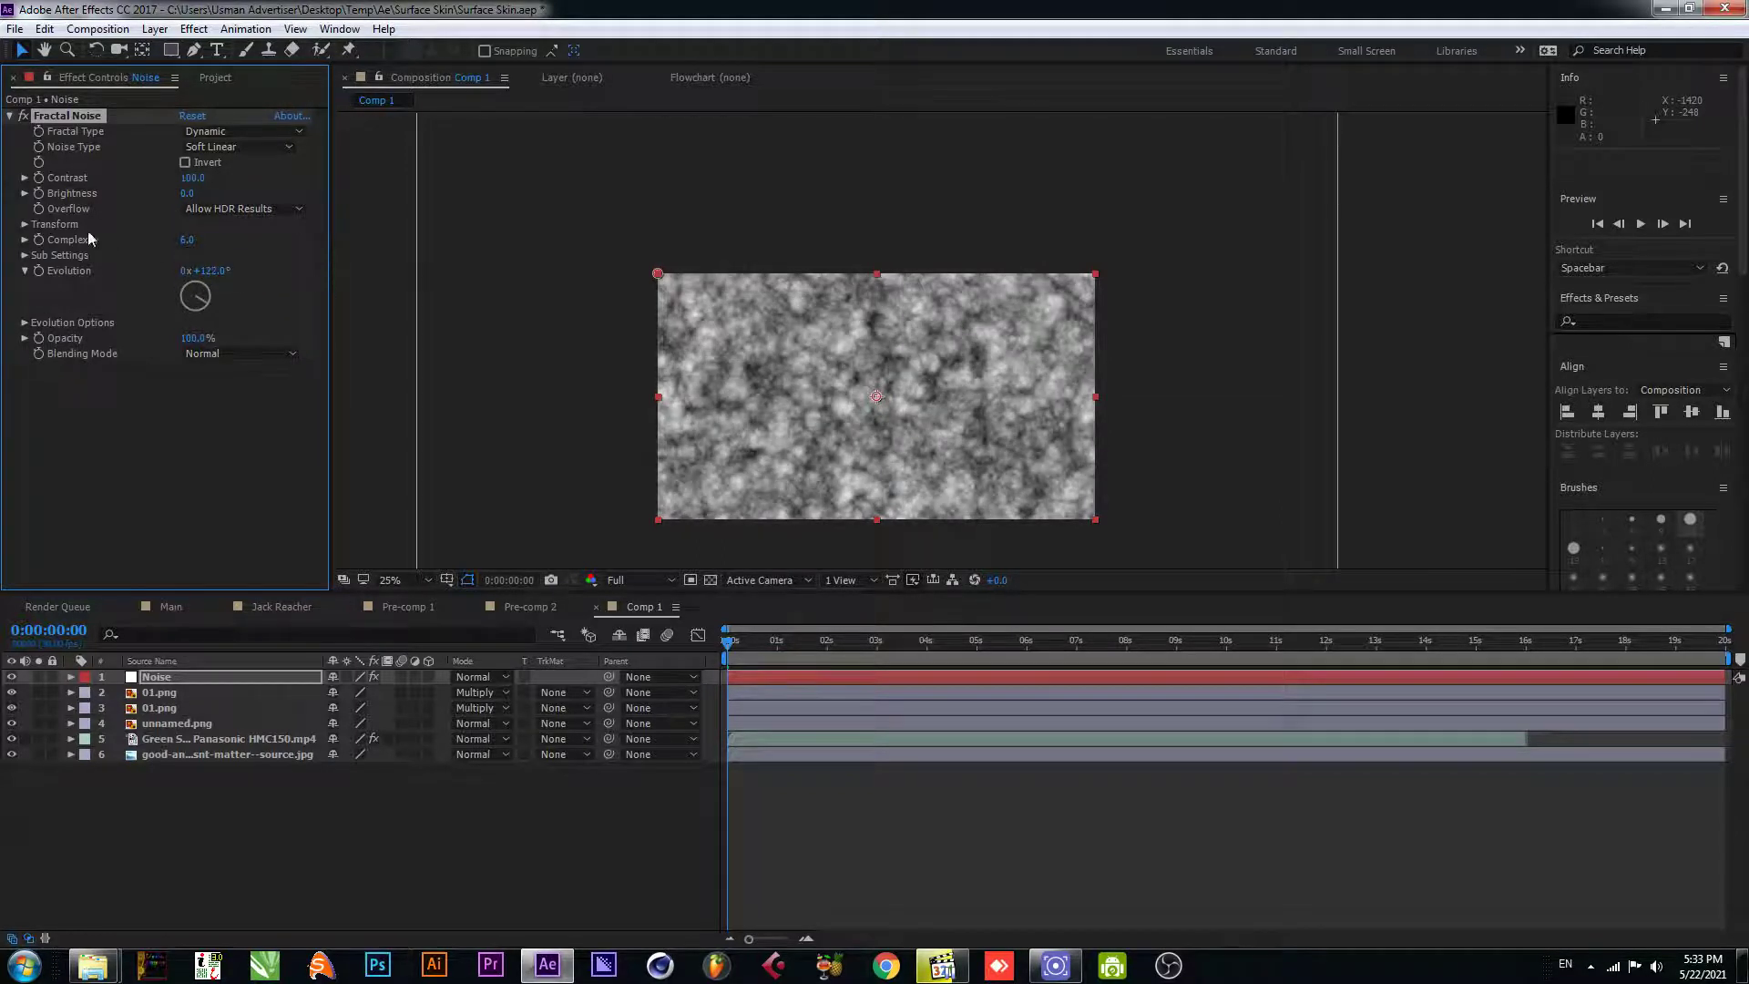
pyautogui.click(24, 225)
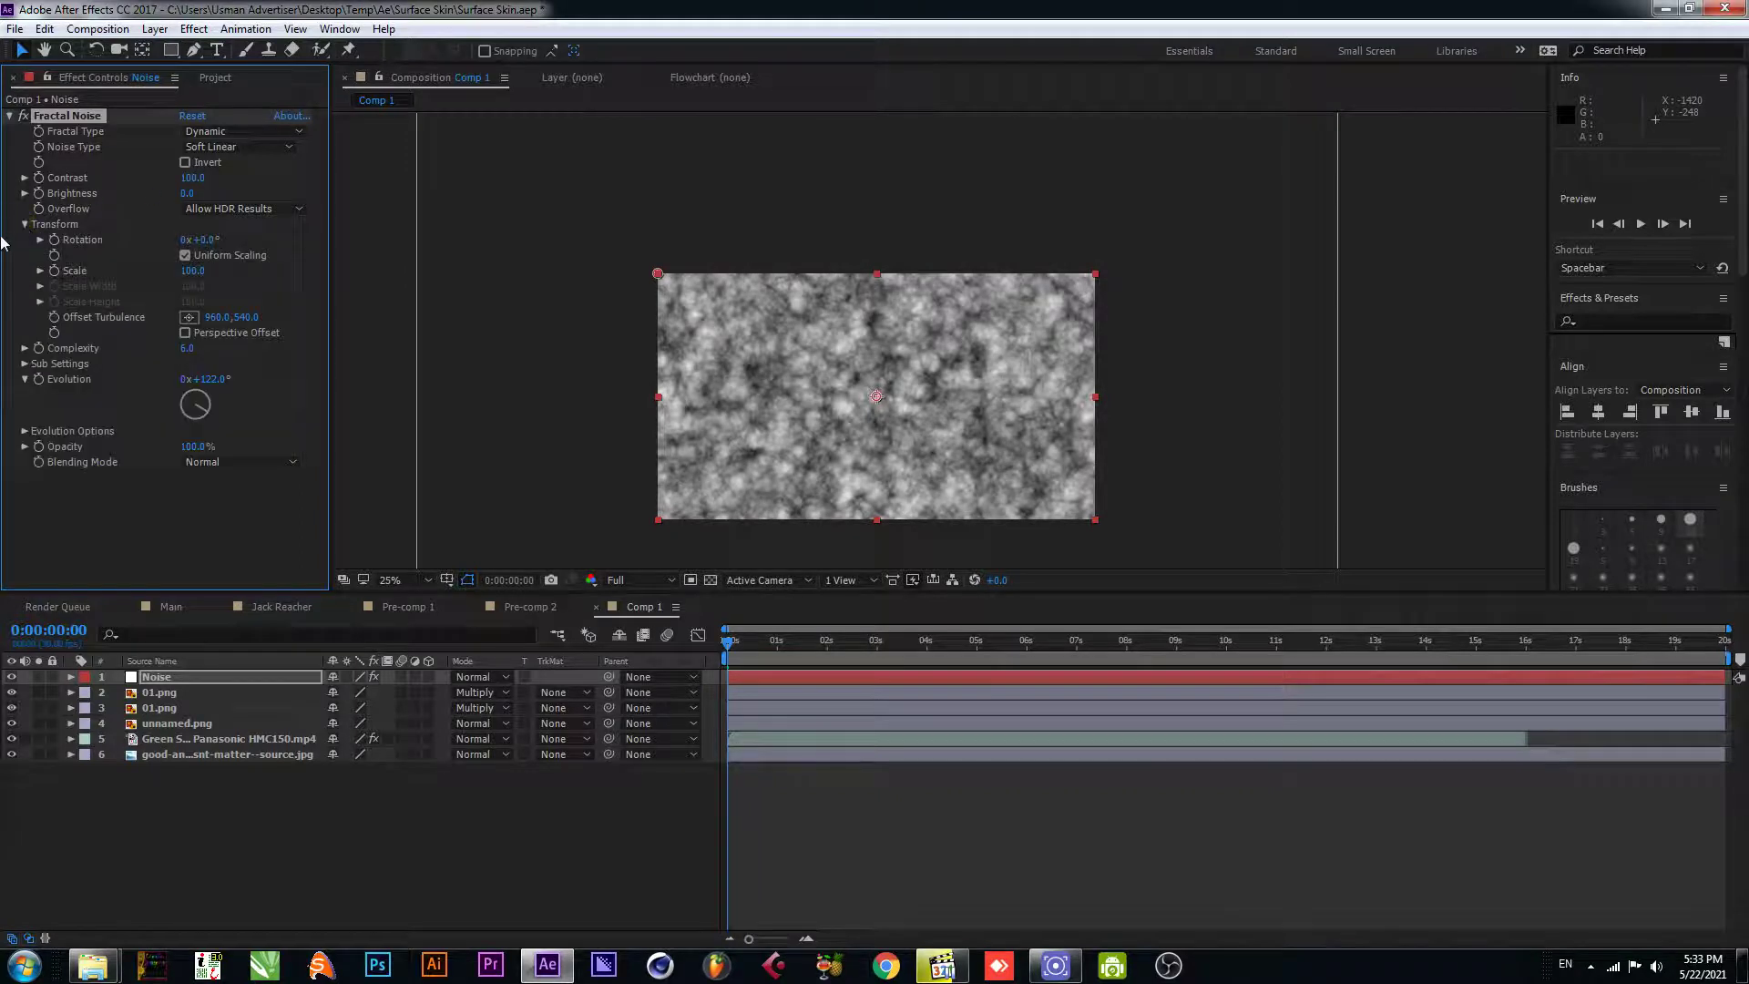
pyautogui.moveTo(192, 271); pyautogui.dragTo(275, 291)
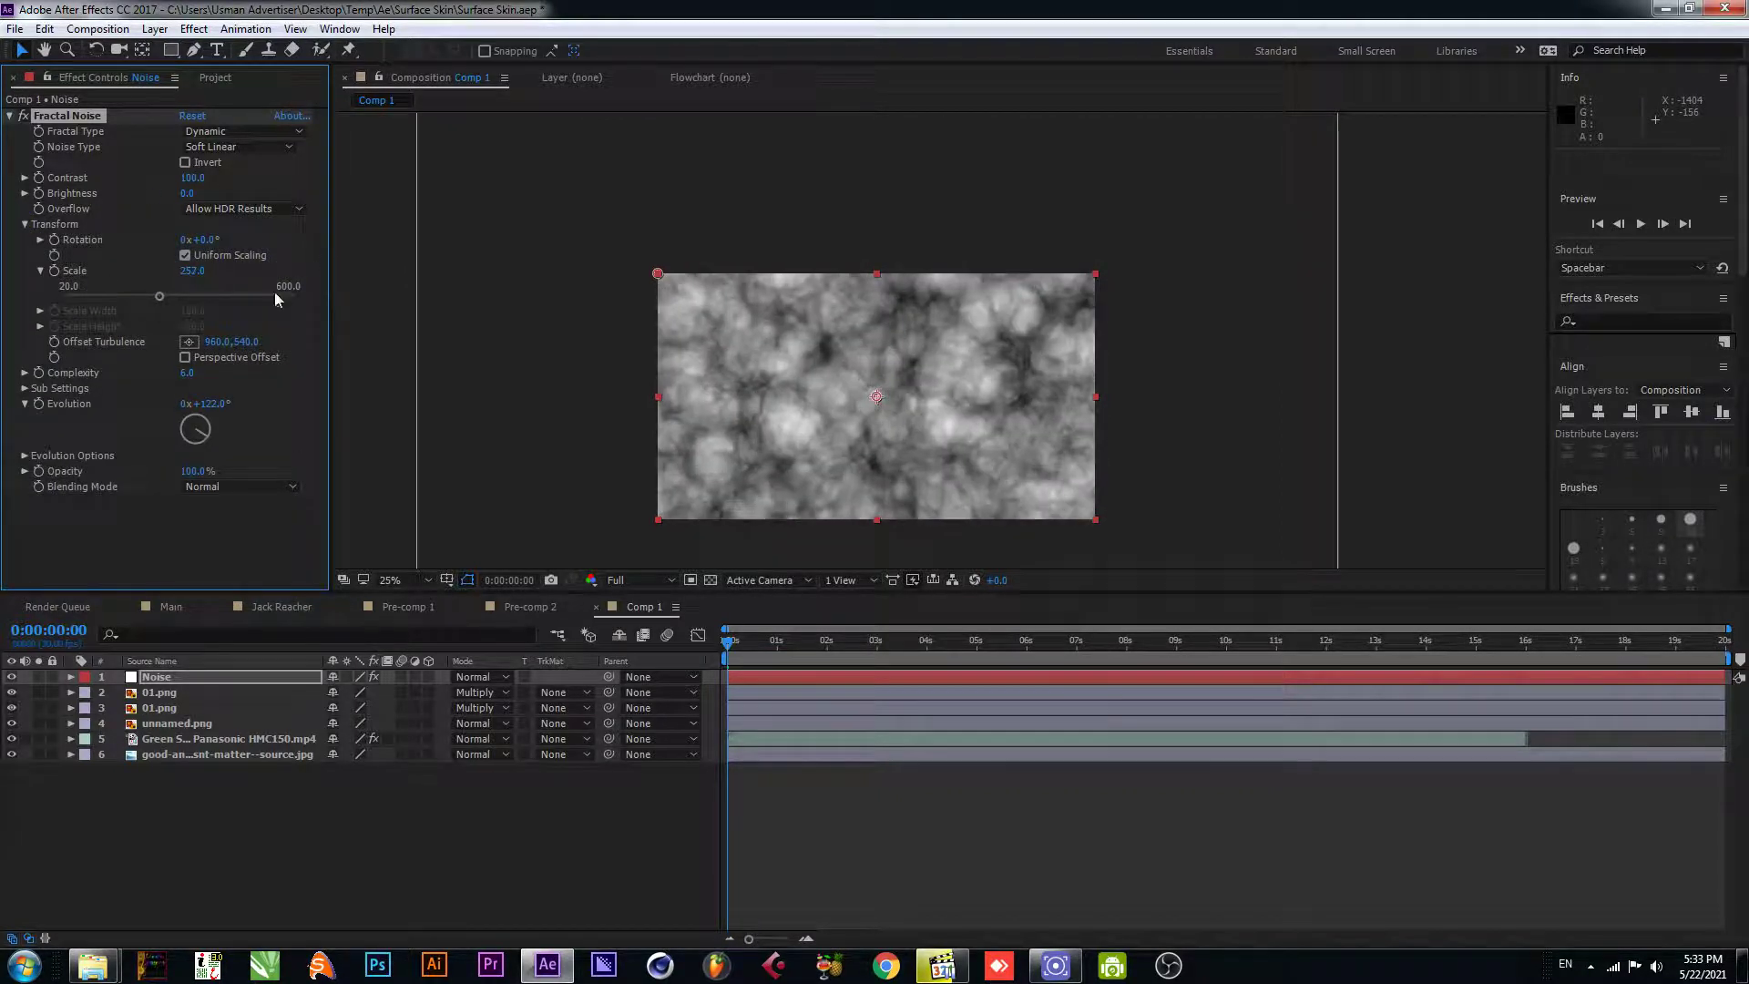
# - Hide both 01.png layers, the unnamed.png layer and the Noise layer so the bare face shows
pyautogui.click(228, 796)
pyautogui.click(235, 673)
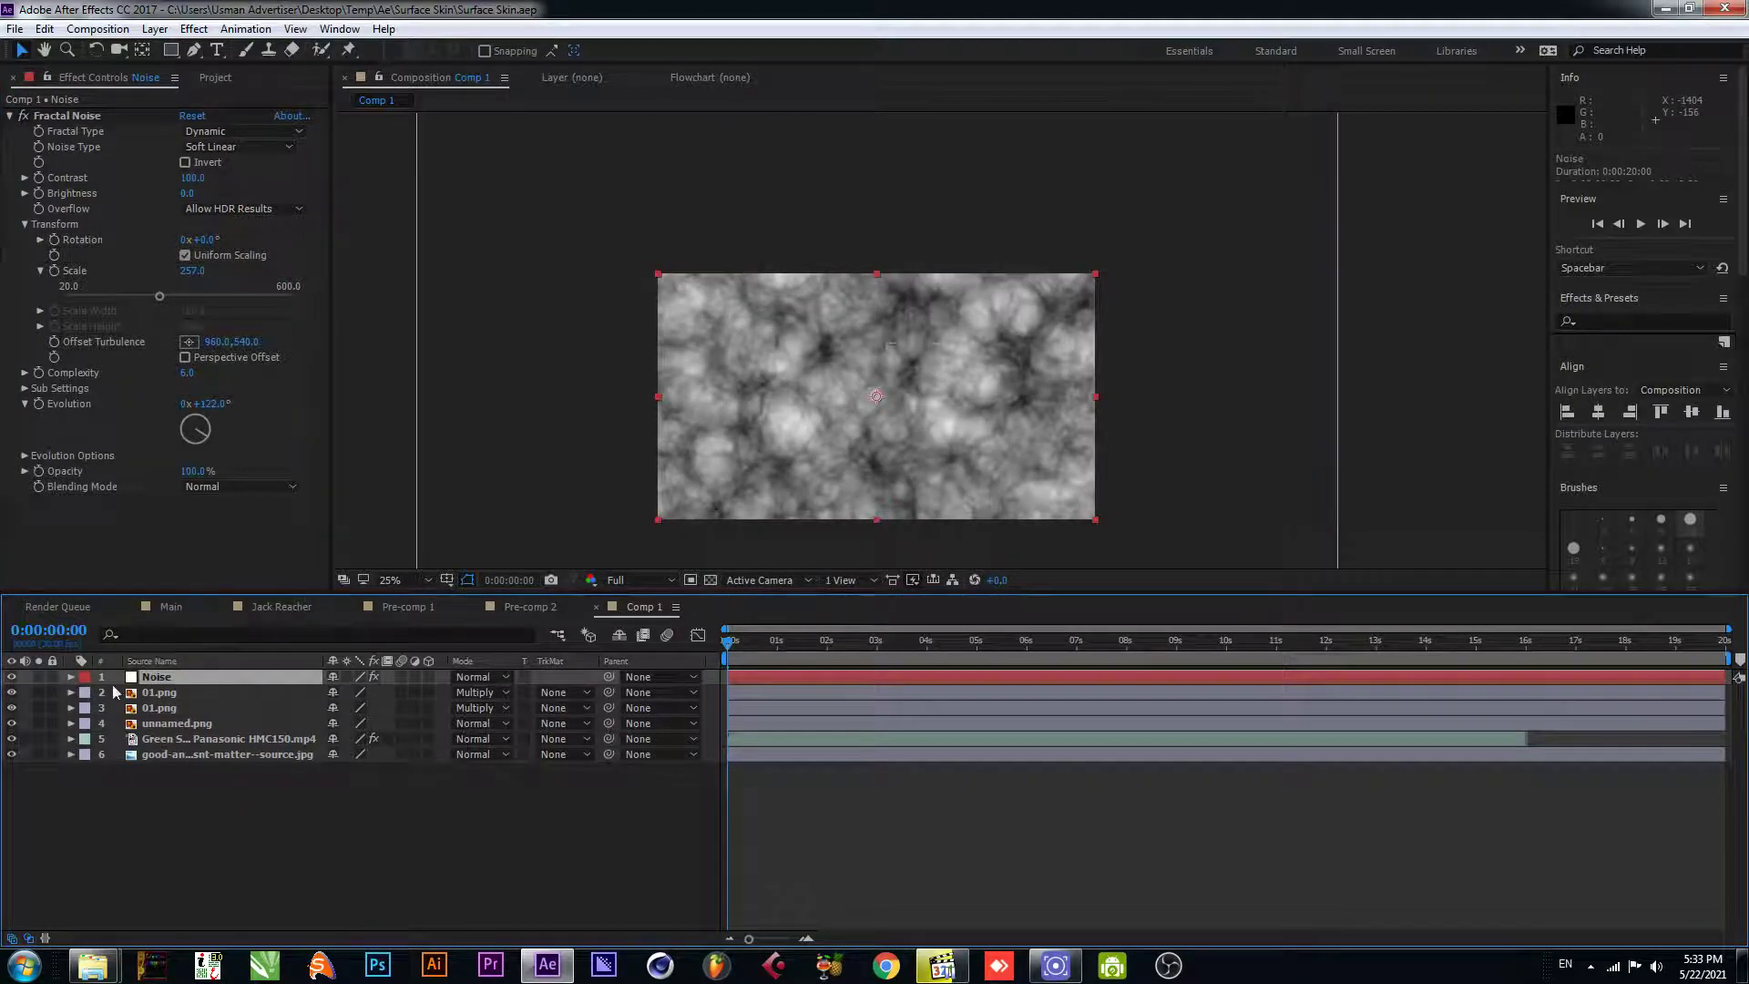
pyautogui.click(154, 693)
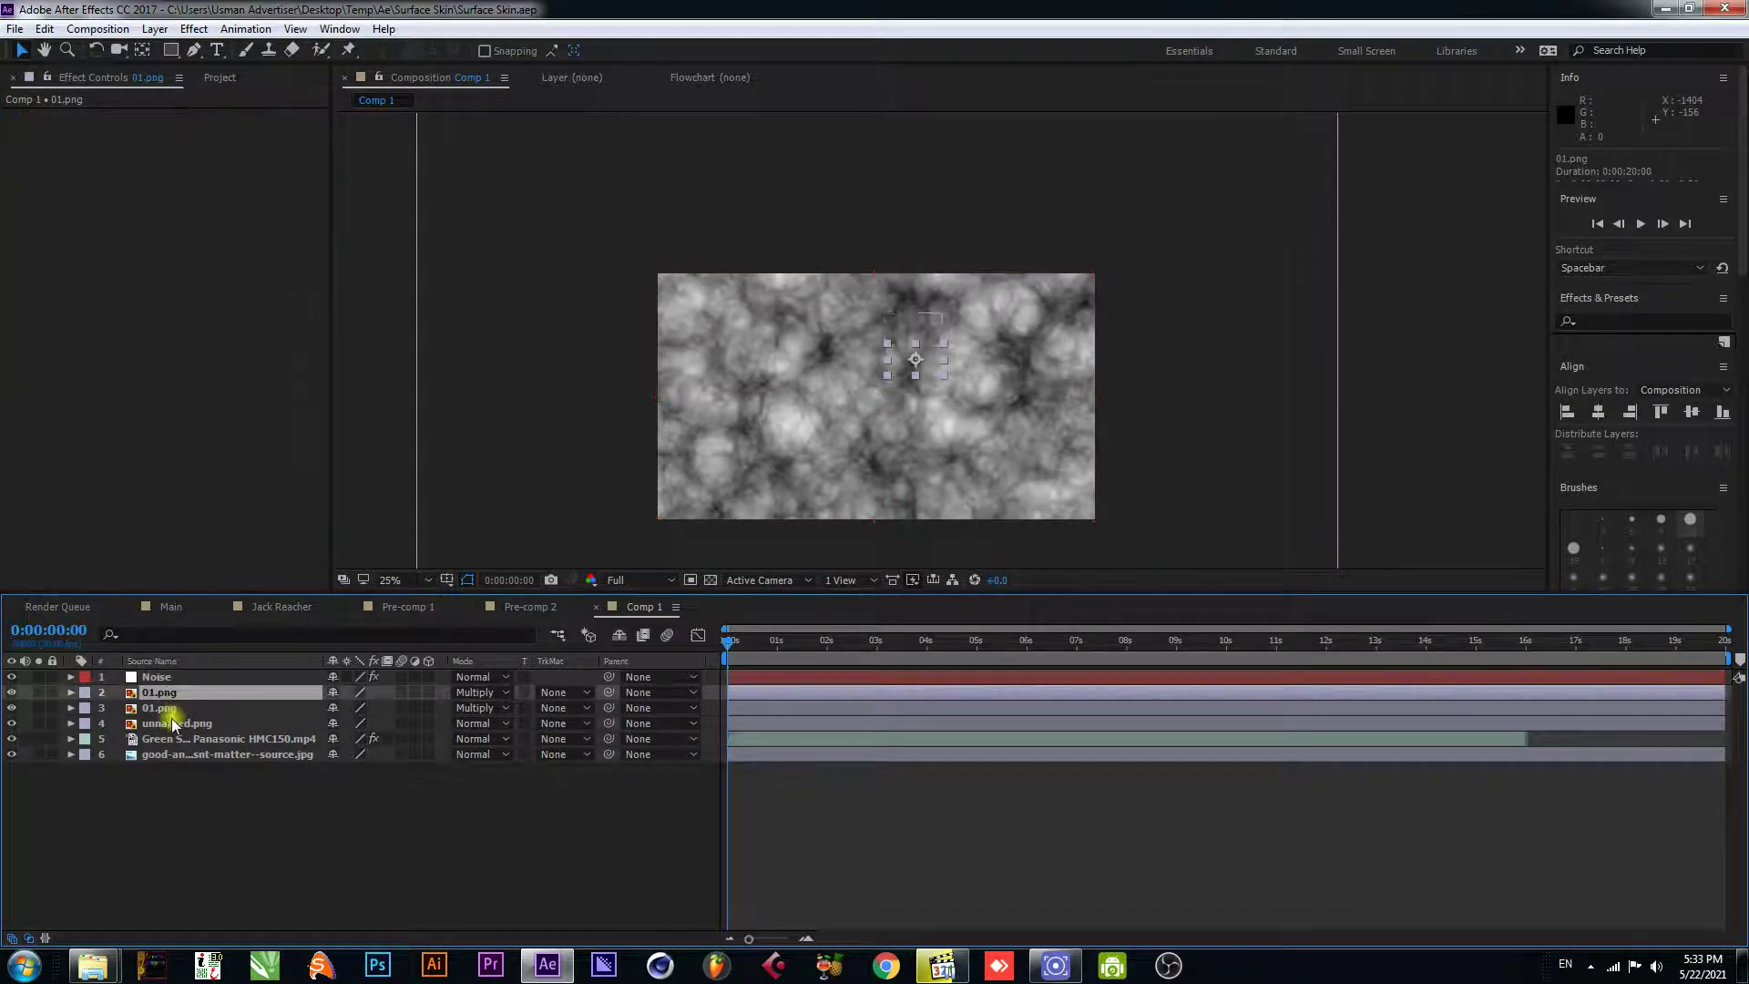
pyautogui.click(171, 722)
pyautogui.keyDown('ctrl'); pyautogui.click(169, 708); pyautogui.keyUp('ctrl')
pyautogui.keyDown('ctrl'); pyautogui.click(168, 694); pyautogui.keyUp('ctrl')
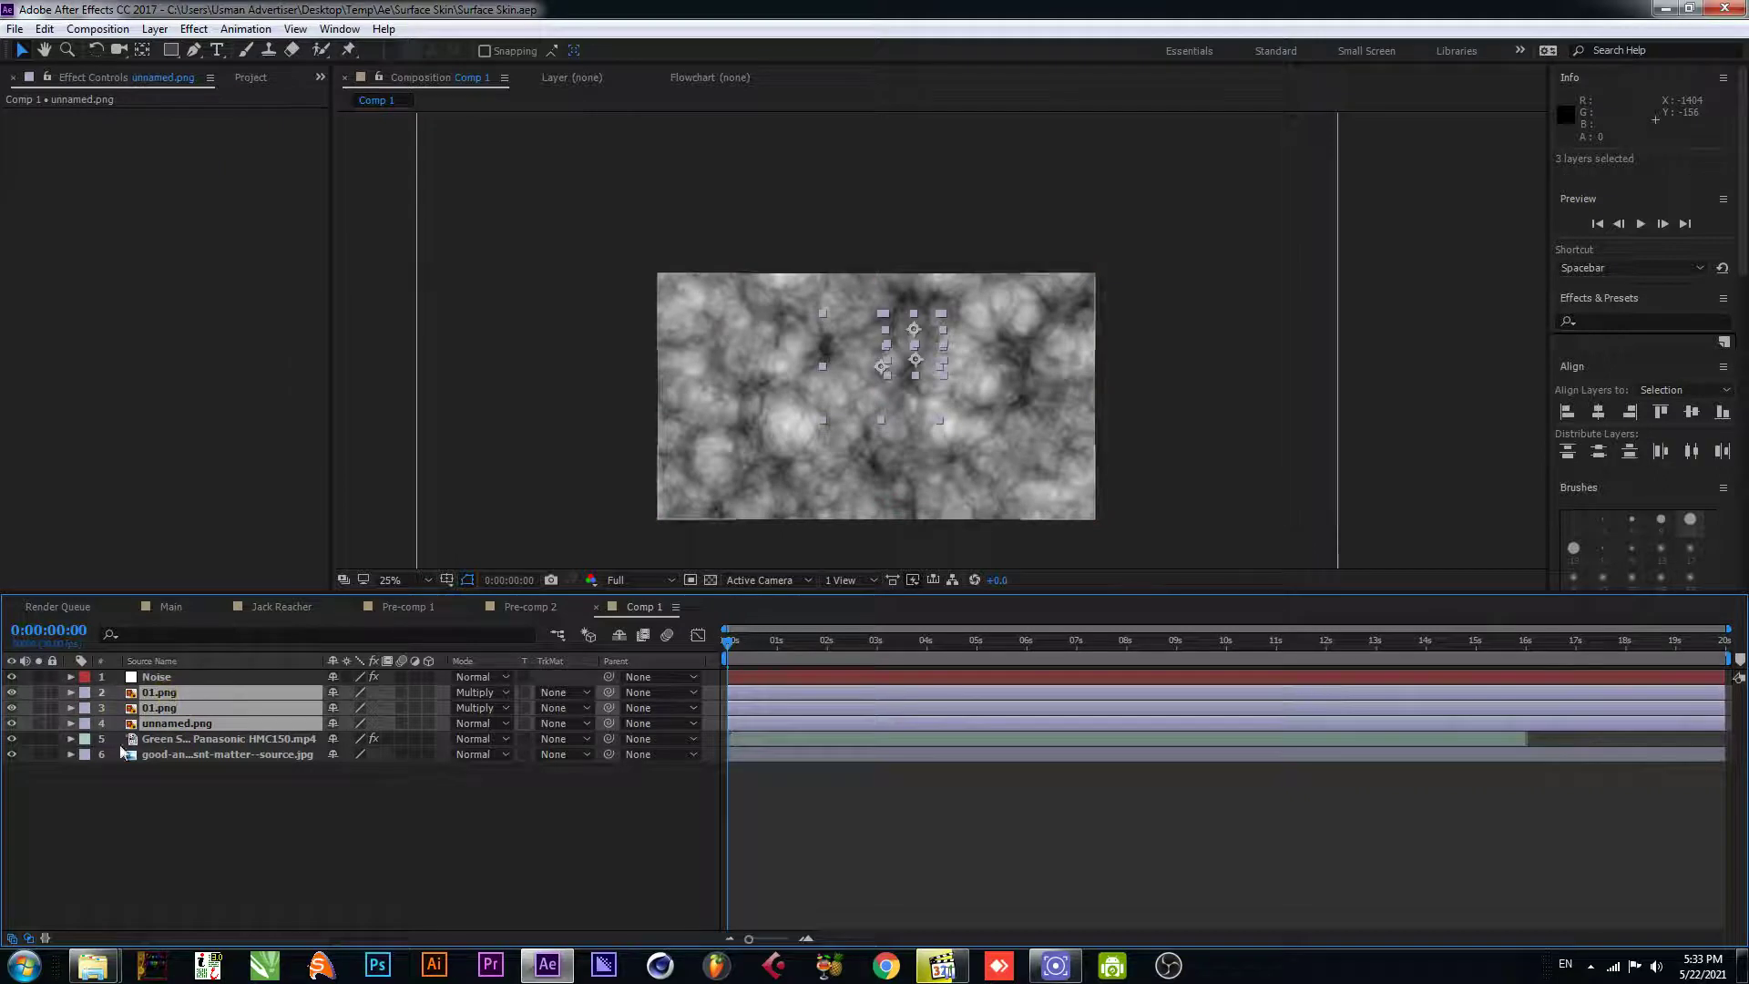
pyautogui.click(266, 779)
pyautogui.click(171, 692)
pyautogui.keyDown('ctrl'); pyautogui.click(175, 709); pyautogui.keyUp('ctrl')
pyautogui.keyDown('ctrl'); pyautogui.click(178, 720); pyautogui.keyUp('ctrl')
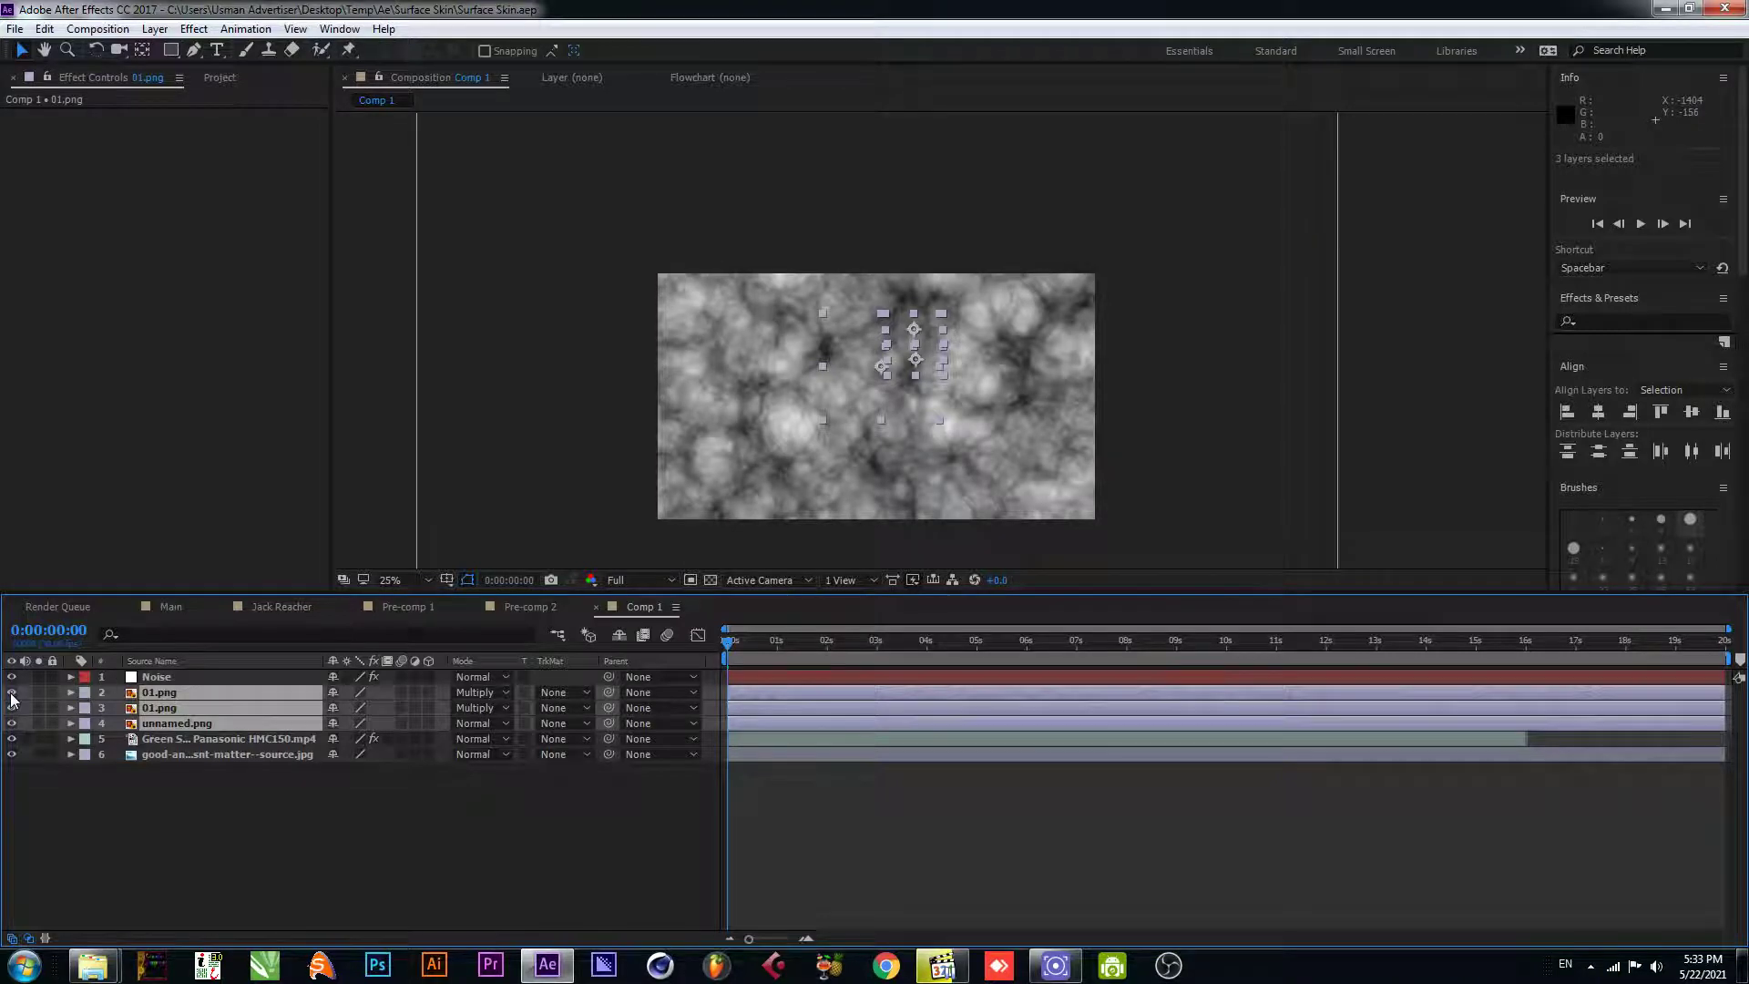
pyautogui.moveTo(13, 692); pyautogui.dragTo(13, 724)
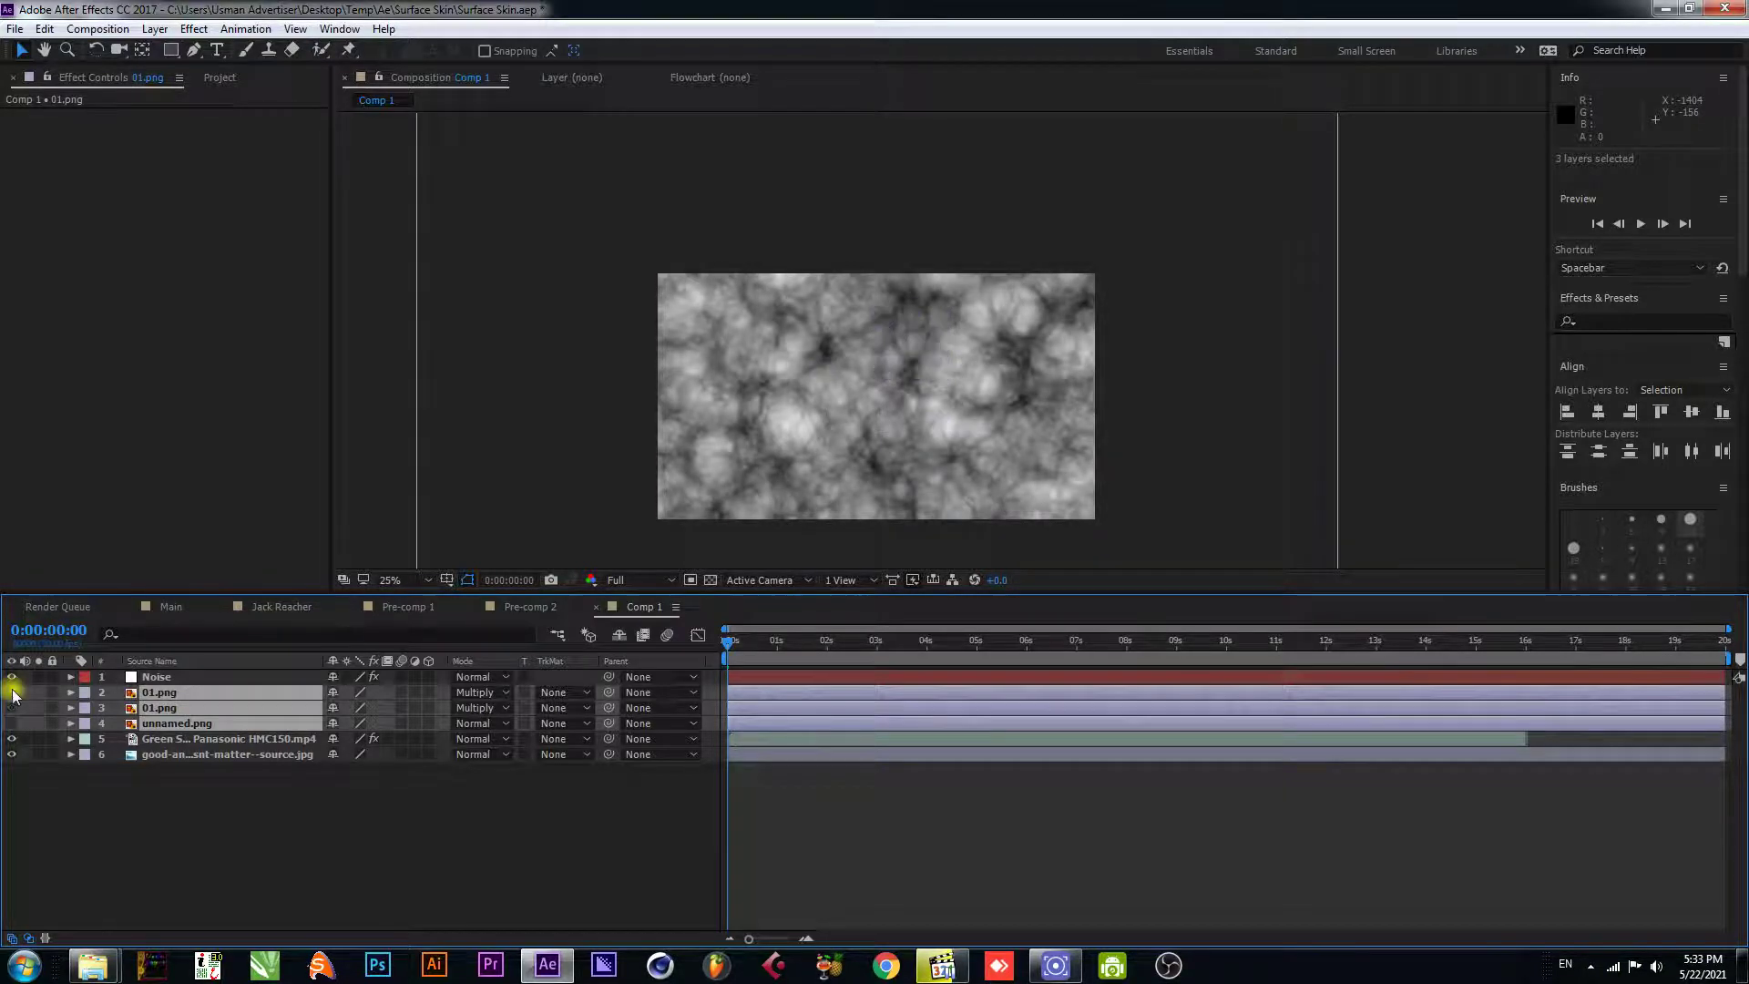
pyautogui.click(227, 793)
pyautogui.click(163, 679)
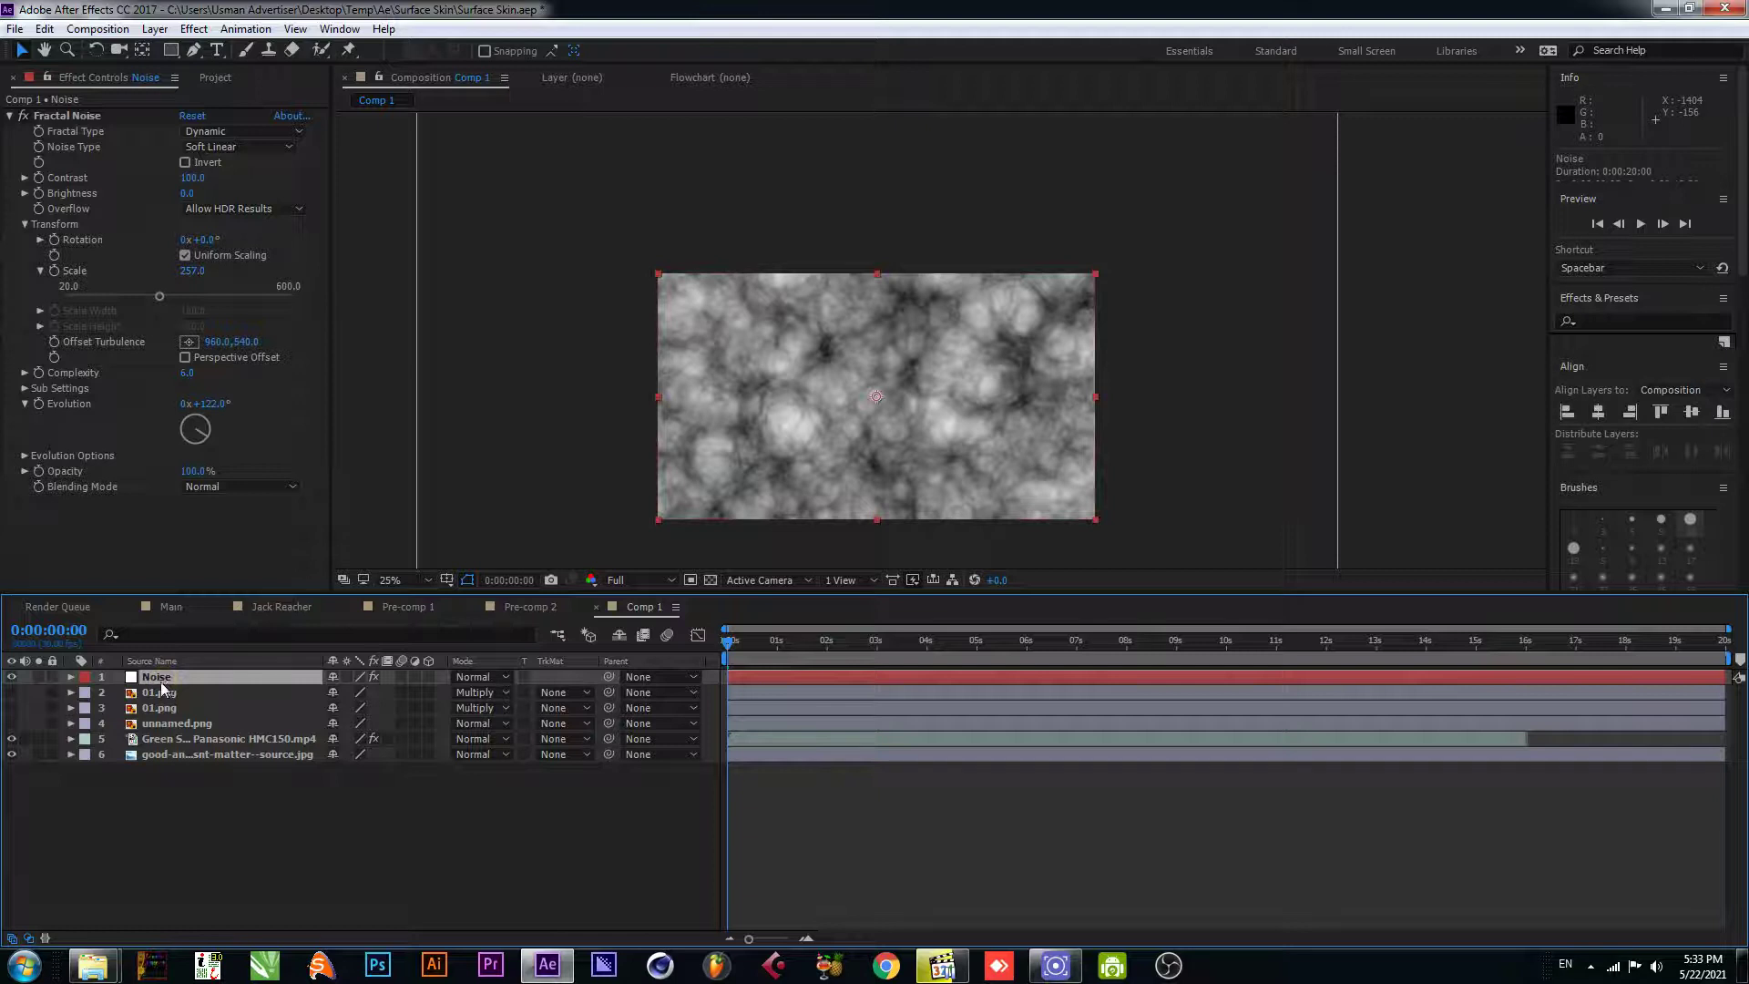
pyautogui.click(13, 677)
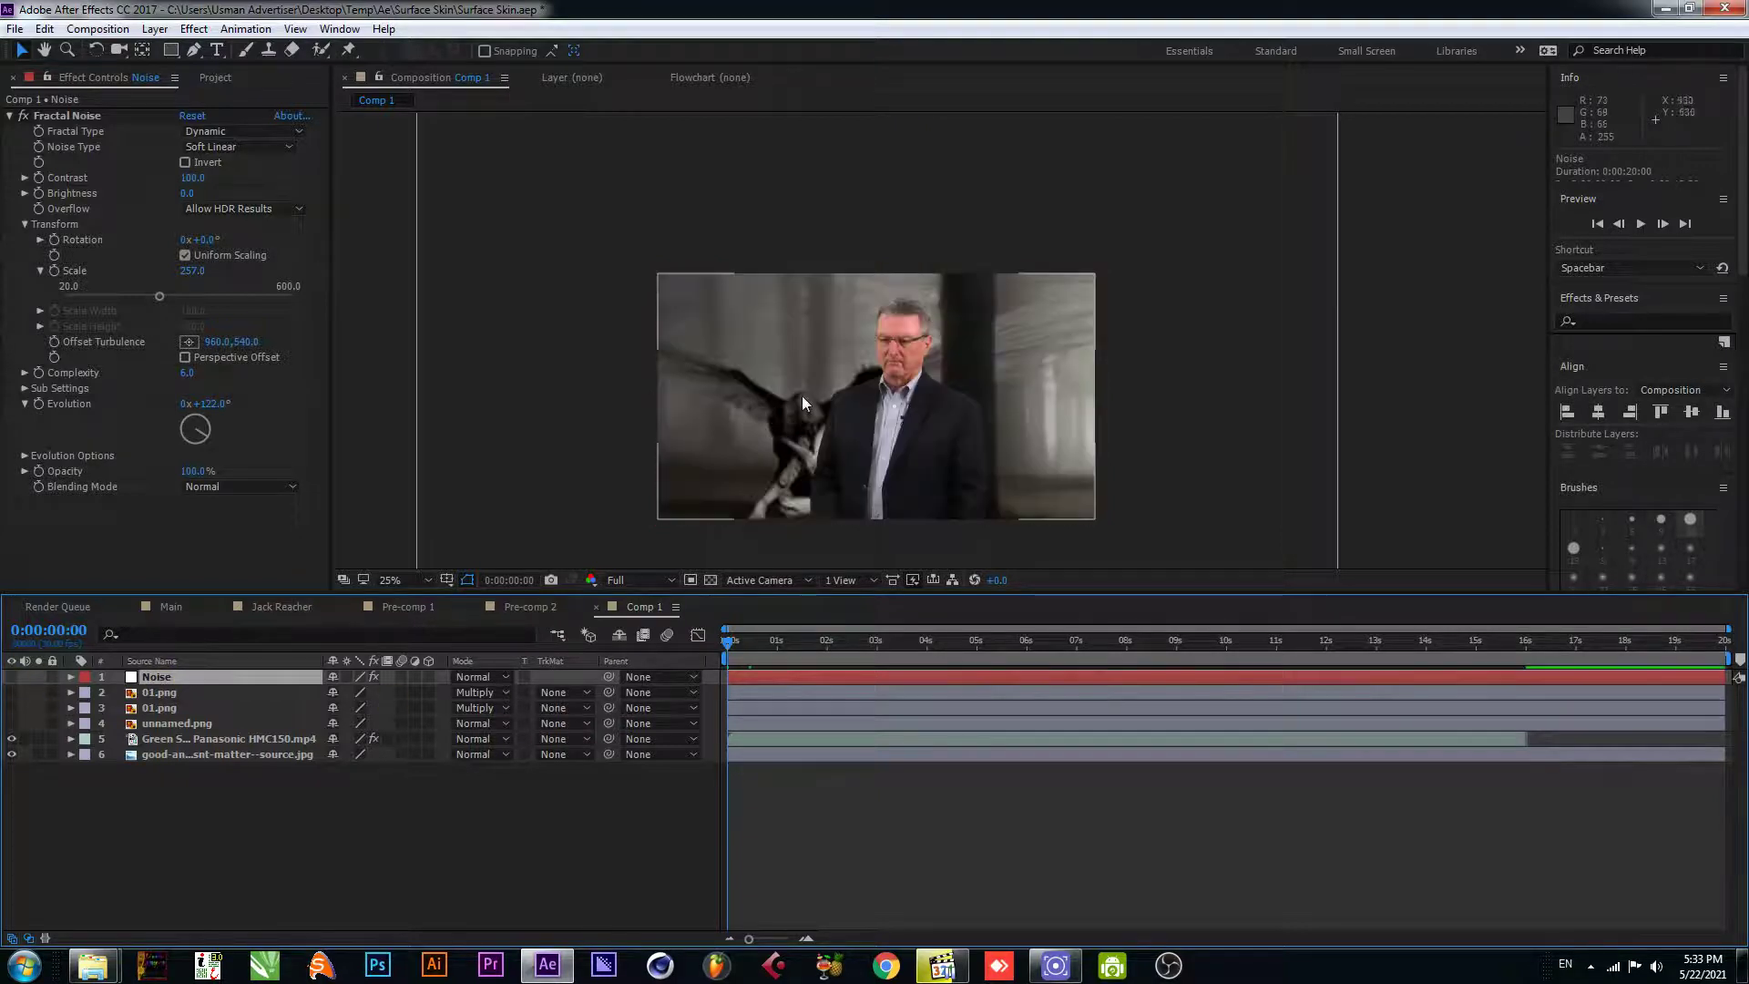
# - Draw a closed Pen tool mask on the Noise layer around the ear-side forehead, temple and cheek, curving around the eye
pyautogui.scroll(4, 801, 396)
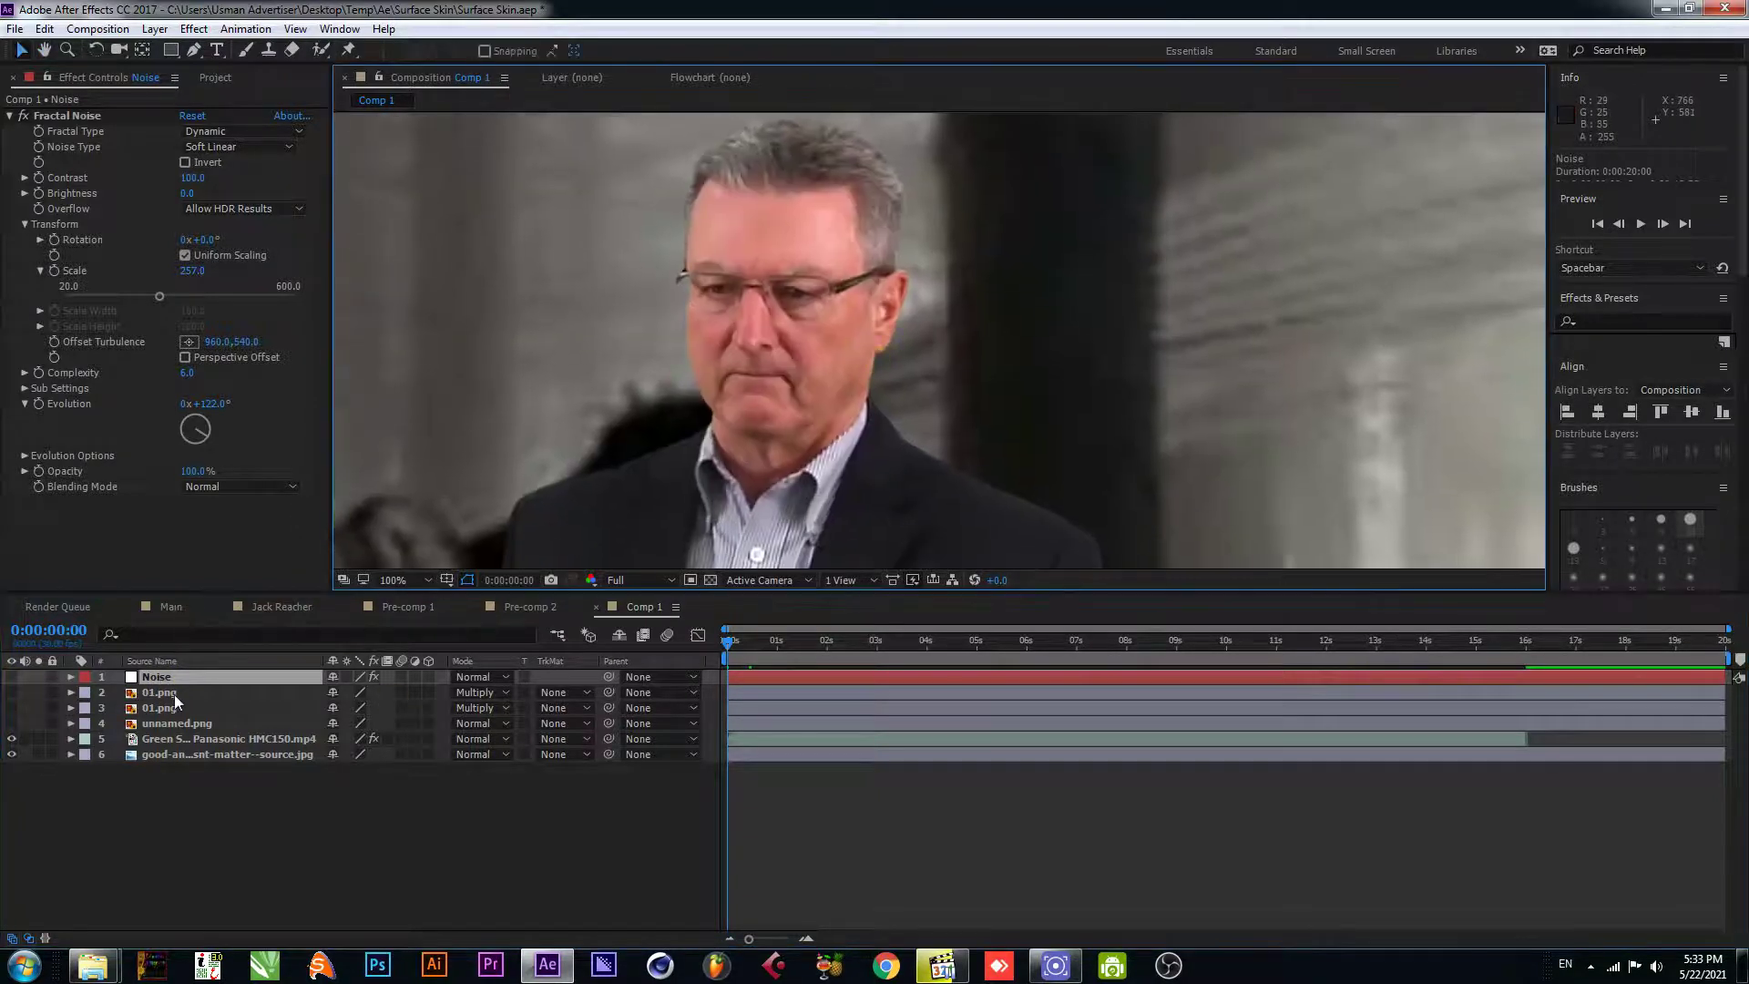
pyautogui.scroll(1, 756, 340)
pyautogui.moveTo(756, 339); pyautogui.dragTo(915, 377)
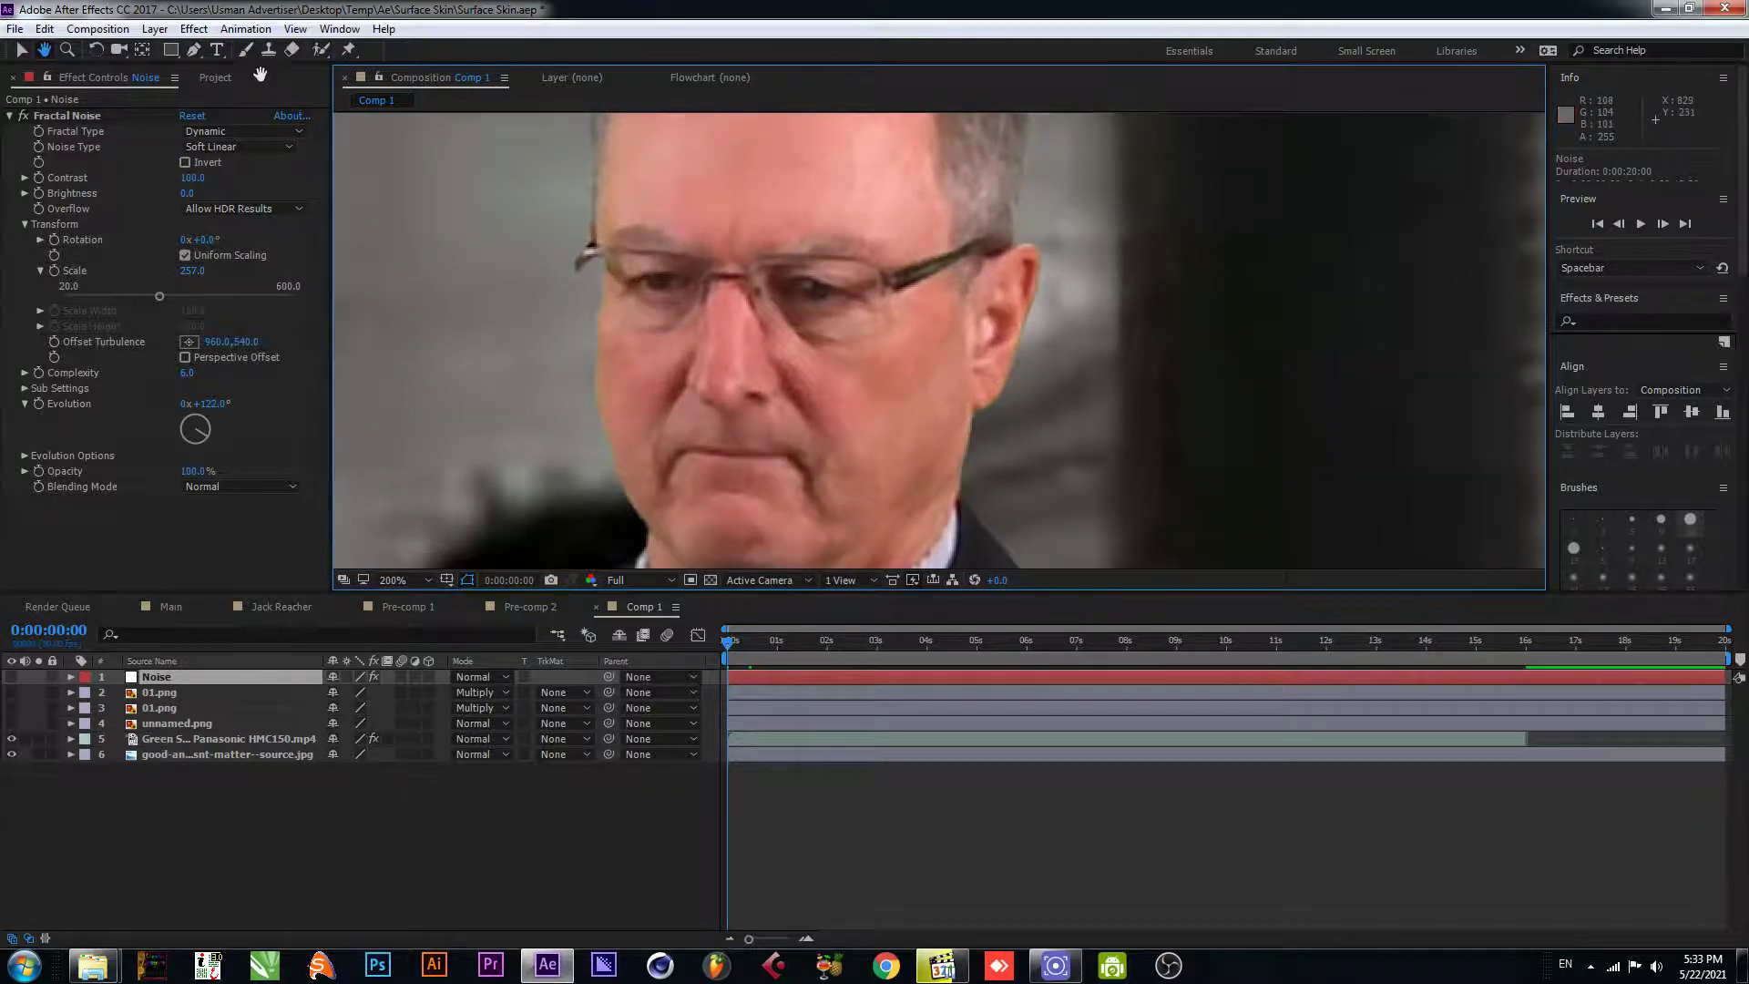
pyautogui.click(191, 49)
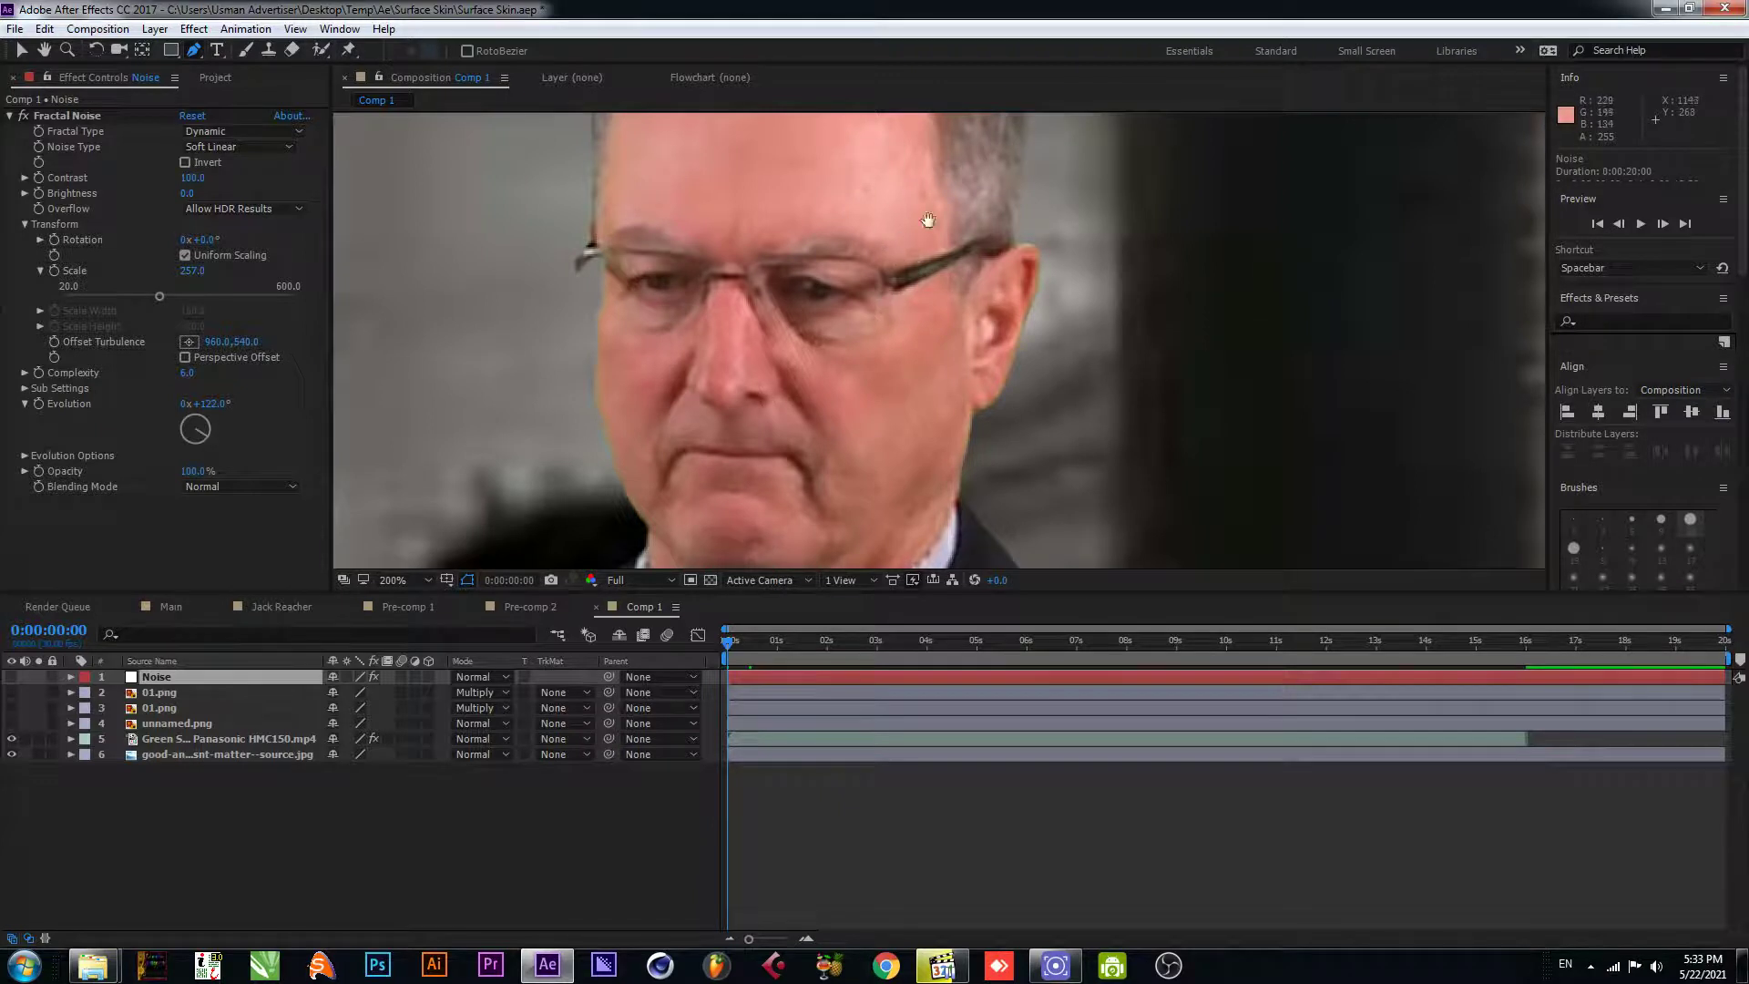
pyautogui.moveTo(929, 249); pyautogui.dragTo(910, 293)
pyautogui.click(893, 162)
pyautogui.click(925, 272)
pyautogui.click(934, 347)
pyautogui.click(938, 465)
pyautogui.moveTo(916, 475); pyautogui.dragTo(938, 377)
pyautogui.click(918, 421)
pyautogui.click(844, 488)
pyautogui.click(821, 474)
pyautogui.click(789, 354)
pyautogui.click(790, 298)
pyautogui.click(876, 259)
pyautogui.click(896, 220)
pyautogui.click(863, 186)
pyautogui.moveTo(800, 155); pyautogui.dragTo(792, 294)
pyautogui.click(787, 307)
pyautogui.click(804, 243)
pyautogui.click(824, 188)
pyautogui.click(910, 193)
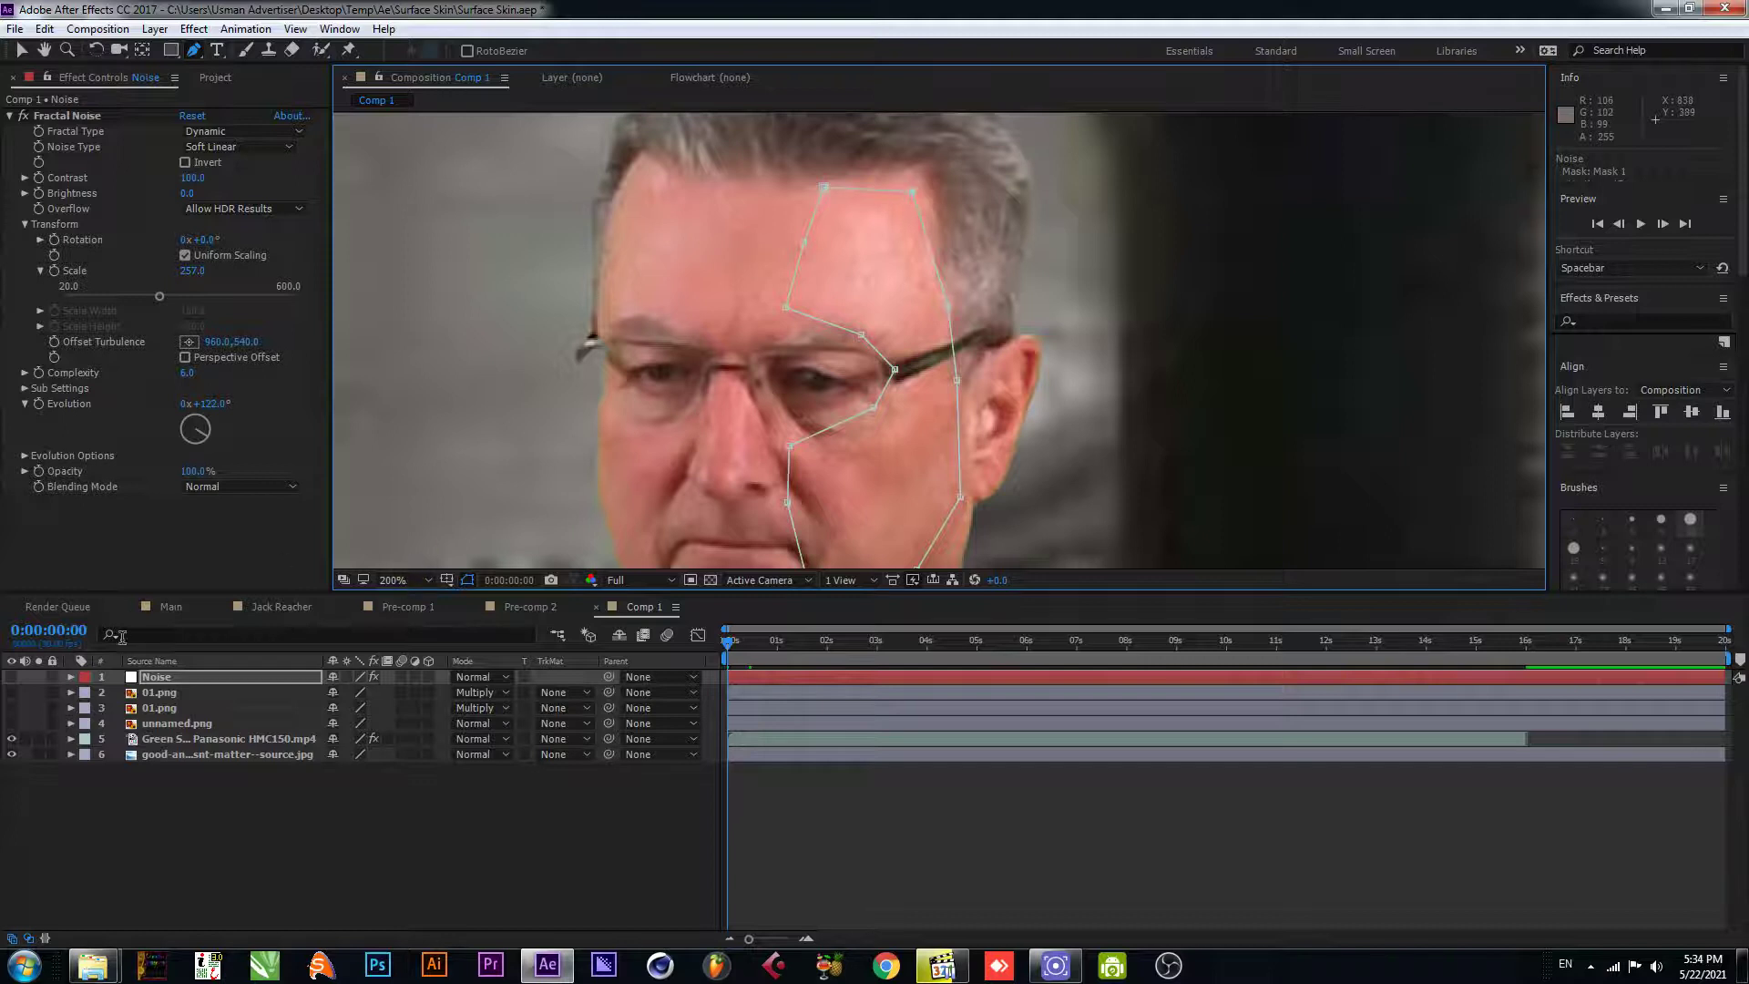
# - Show the Noise layer again and set its Mask 1 feather to 120 pixels
pyautogui.click(12, 676)
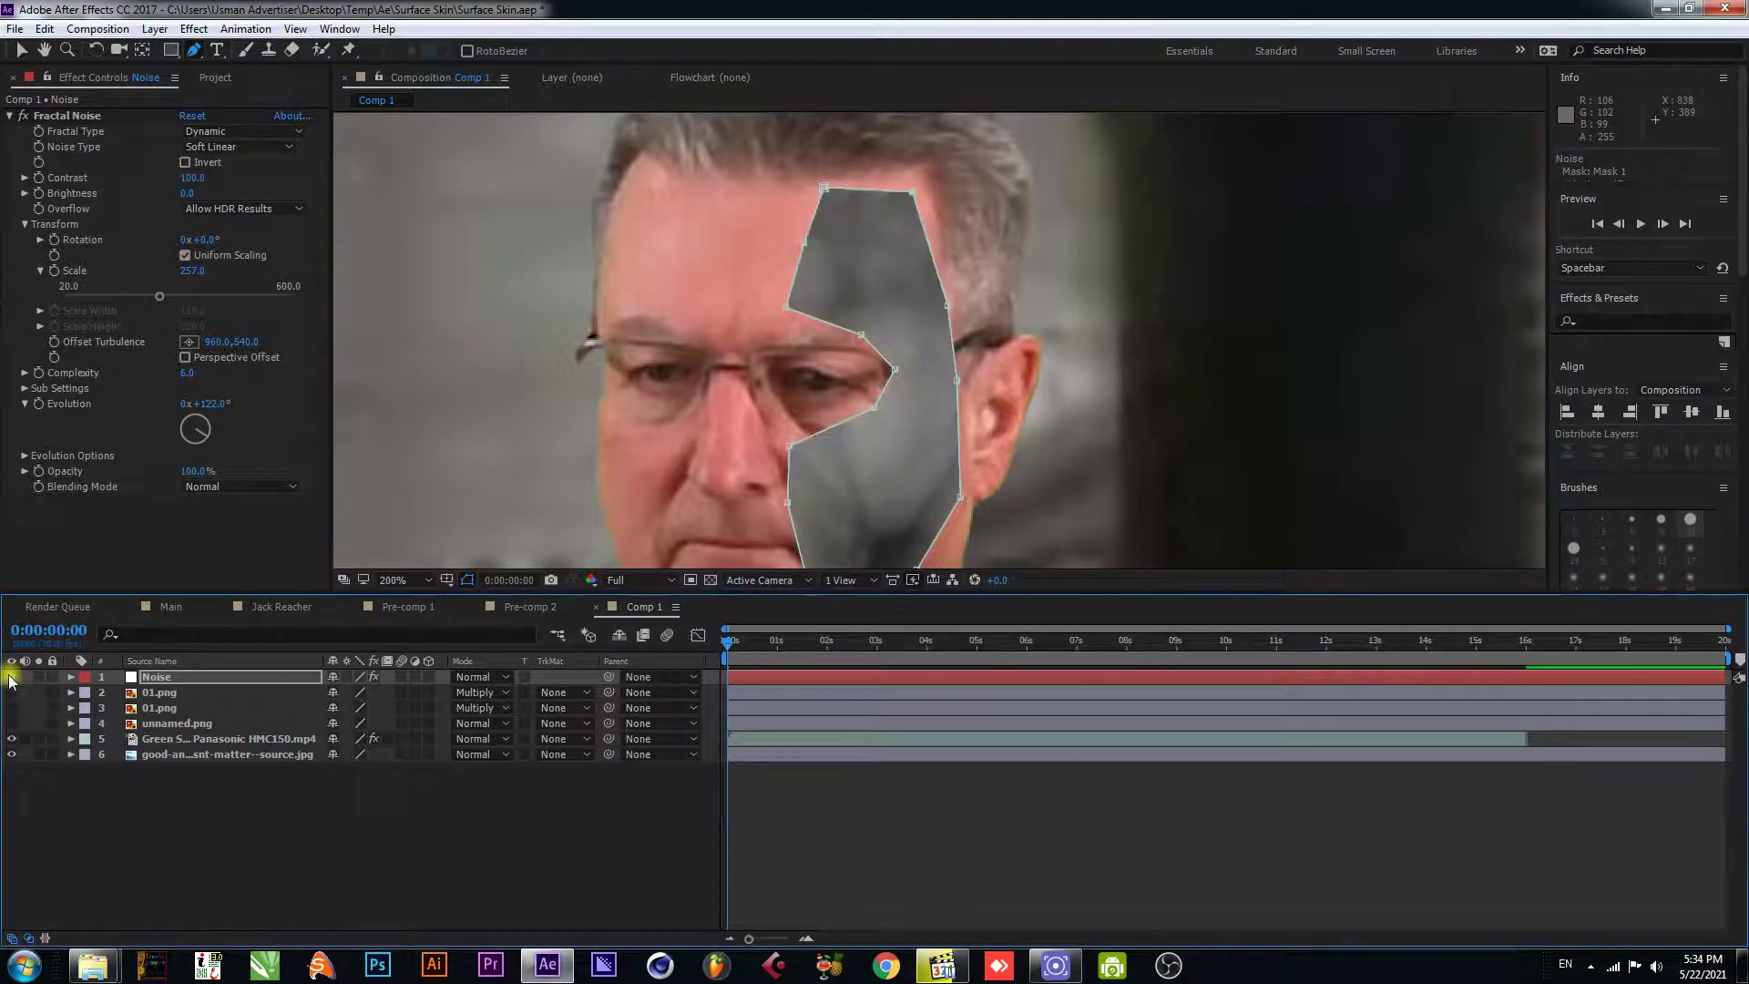
pyautogui.click(71, 677)
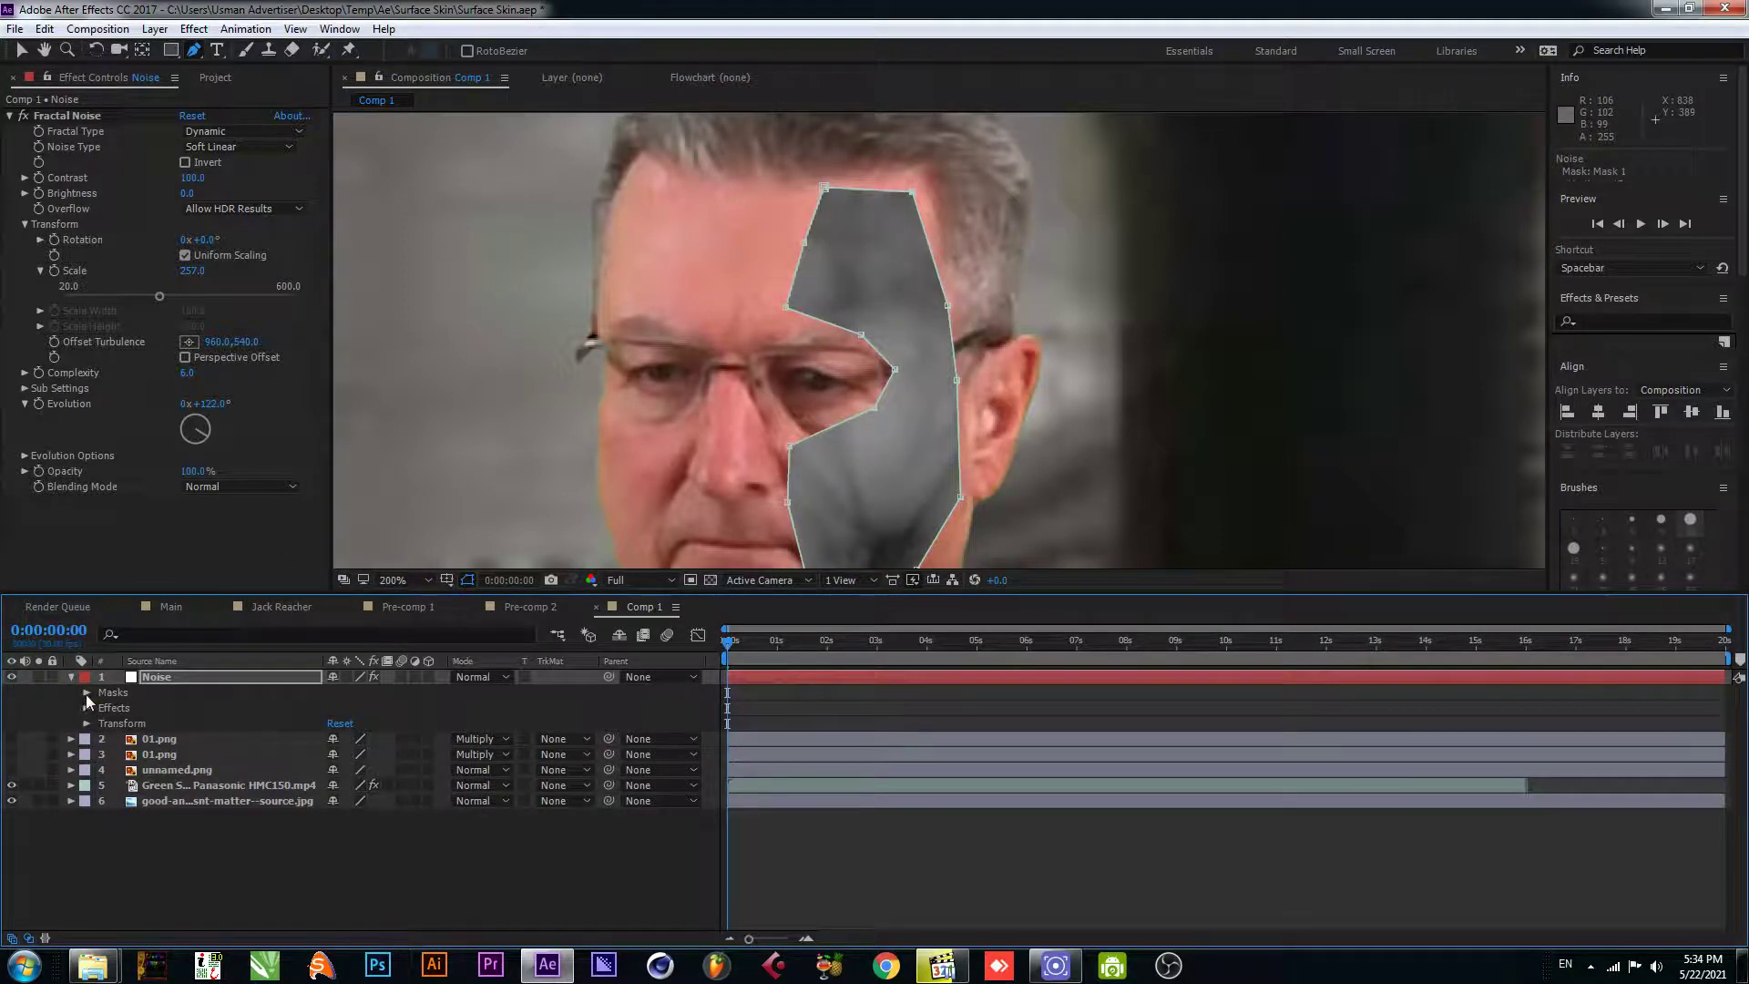
pyautogui.click(101, 710)
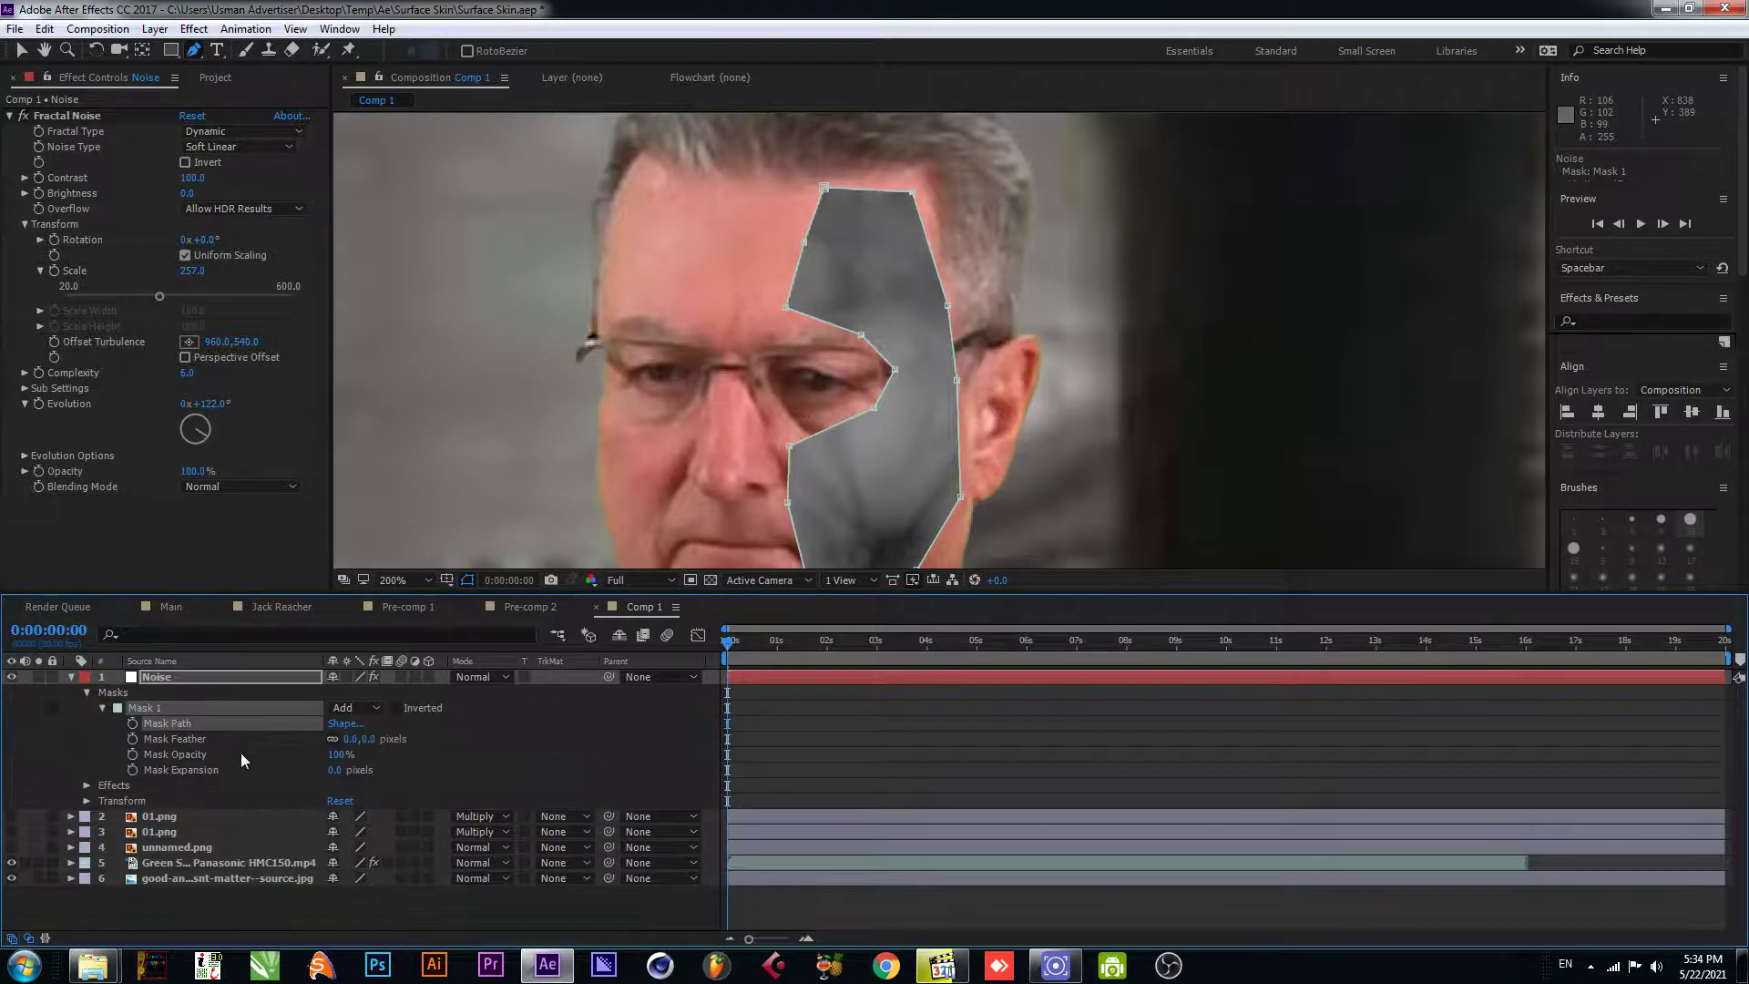
pyautogui.click(353, 739)
pyautogui.write('120')
pyautogui.press('Return')
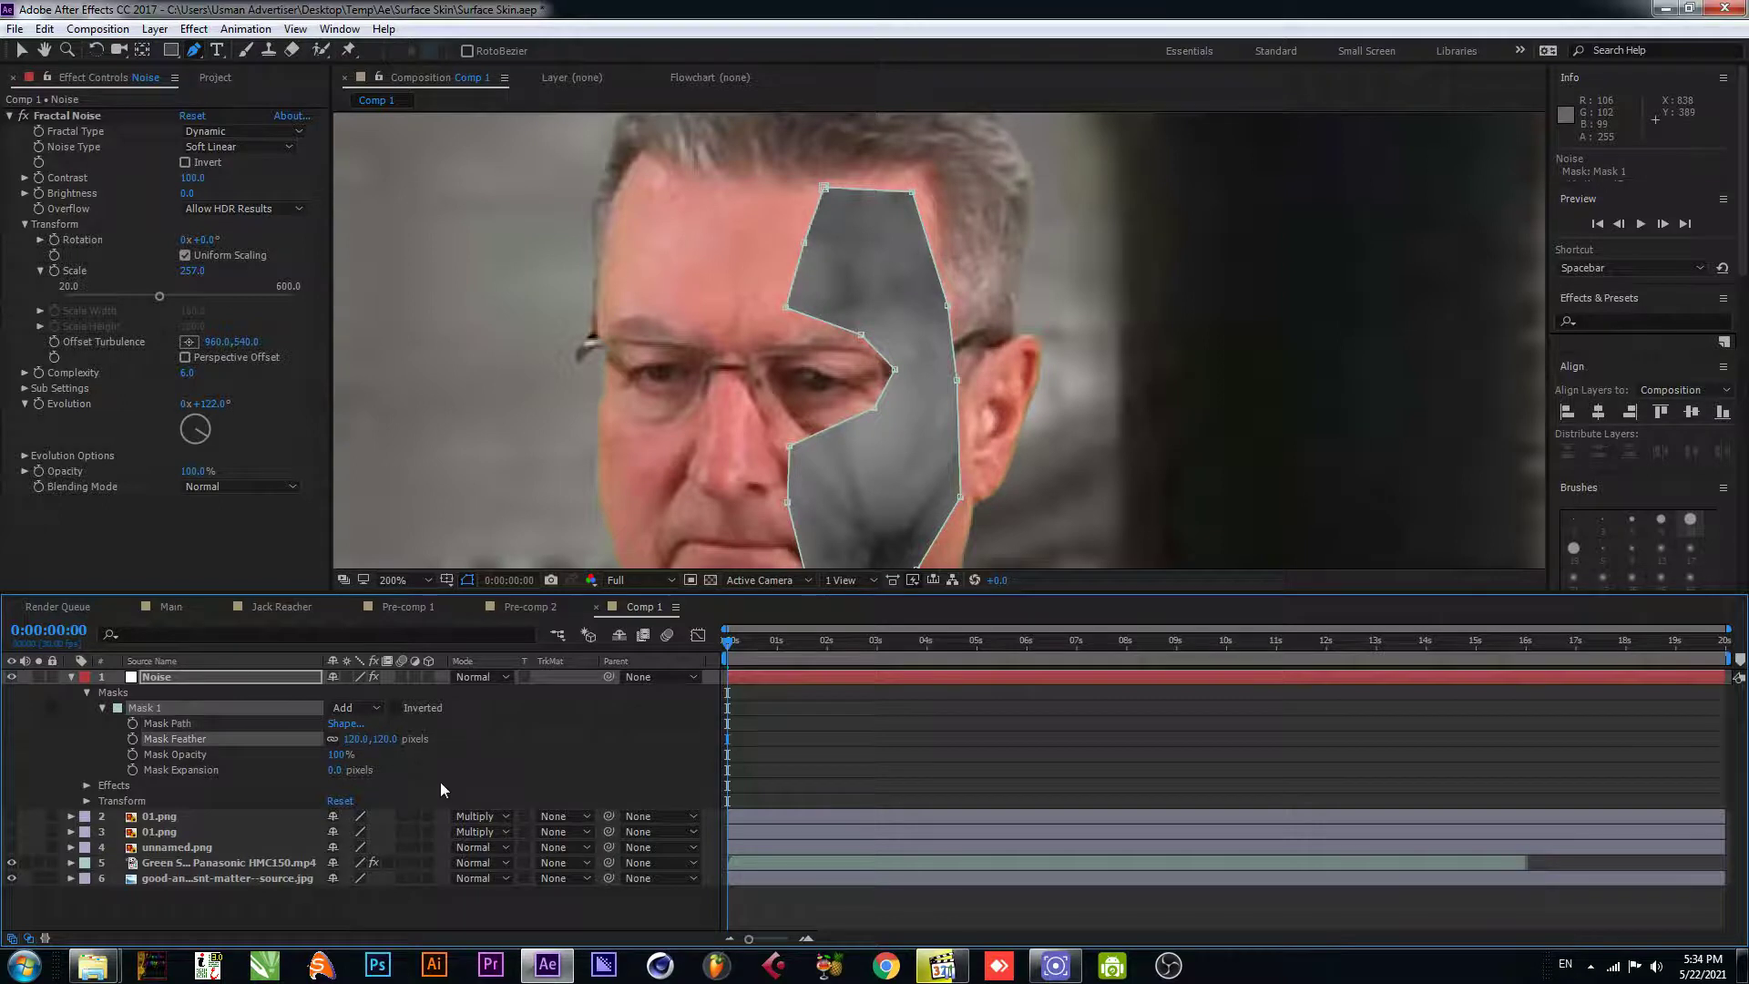
# - Reduce the Noise layer's Mask 1 feather to 37 pixels and refine it to 40 pixels
pyautogui.click(360, 738)
pyautogui.write('37')
pyautogui.press('Return')
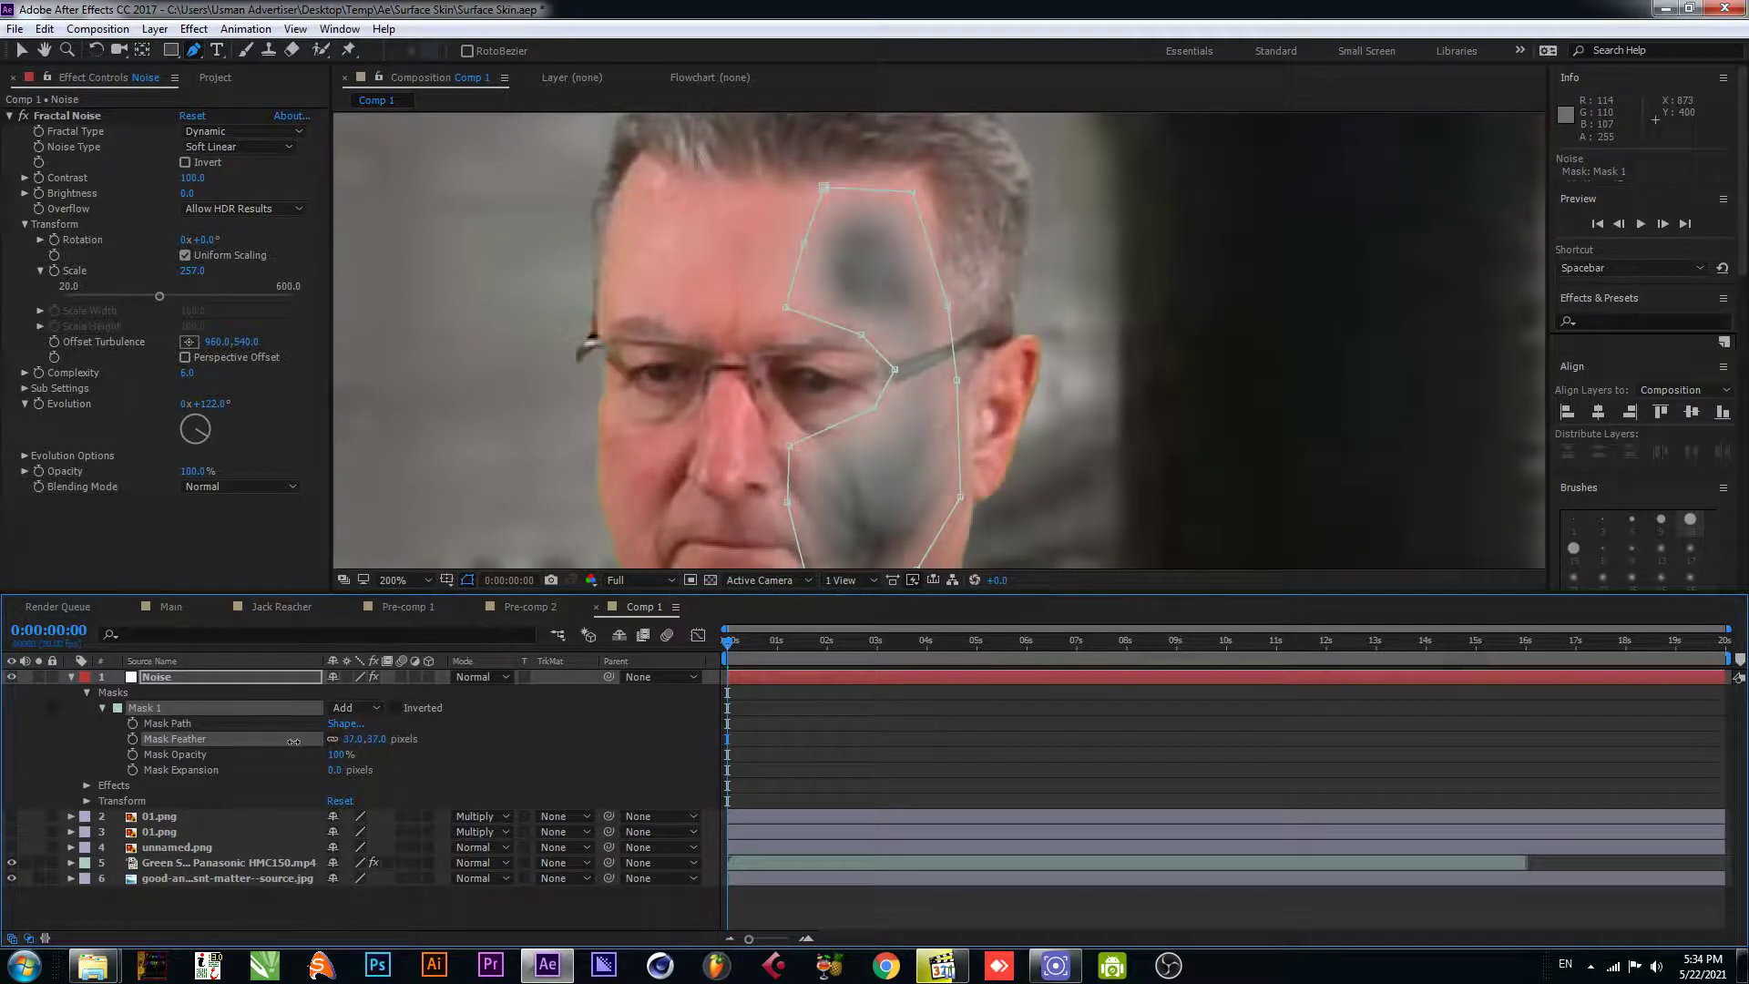
pyautogui.click(366, 740)
pyautogui.click(405, 749)
pyautogui.click(353, 739)
pyautogui.click(594, 720)
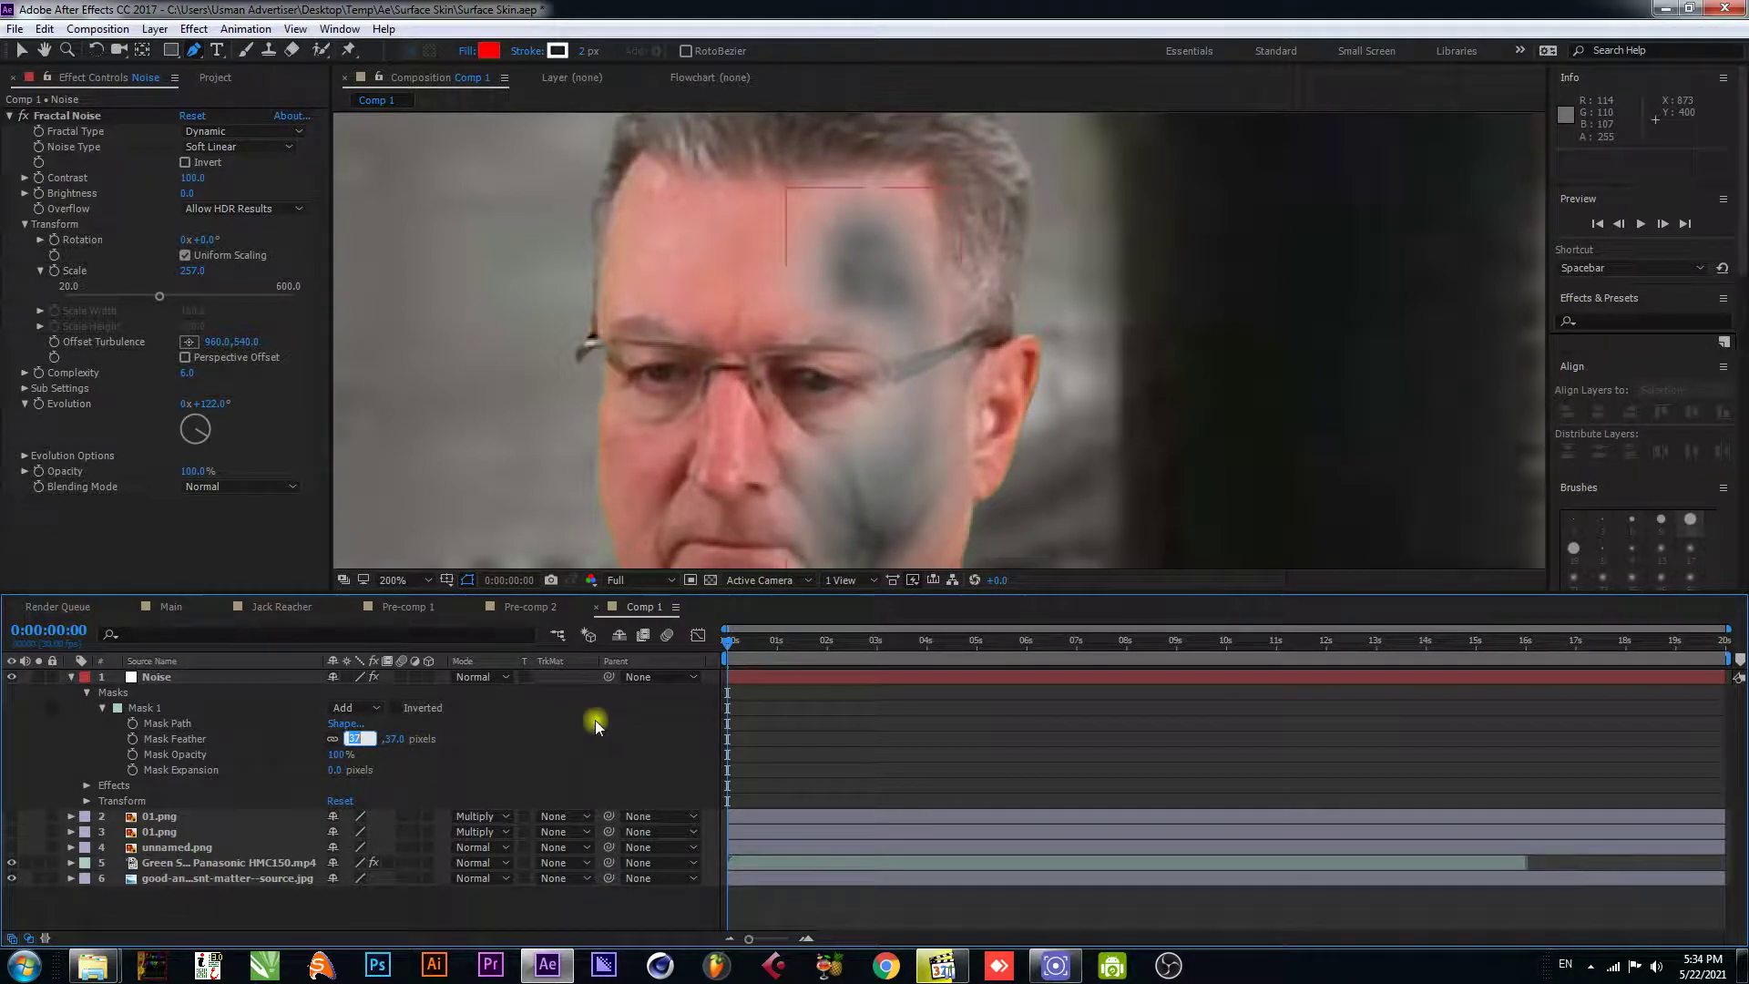
pyautogui.write('40')
pyautogui.press('Return')
pyautogui.scroll(-2, 938, 332)
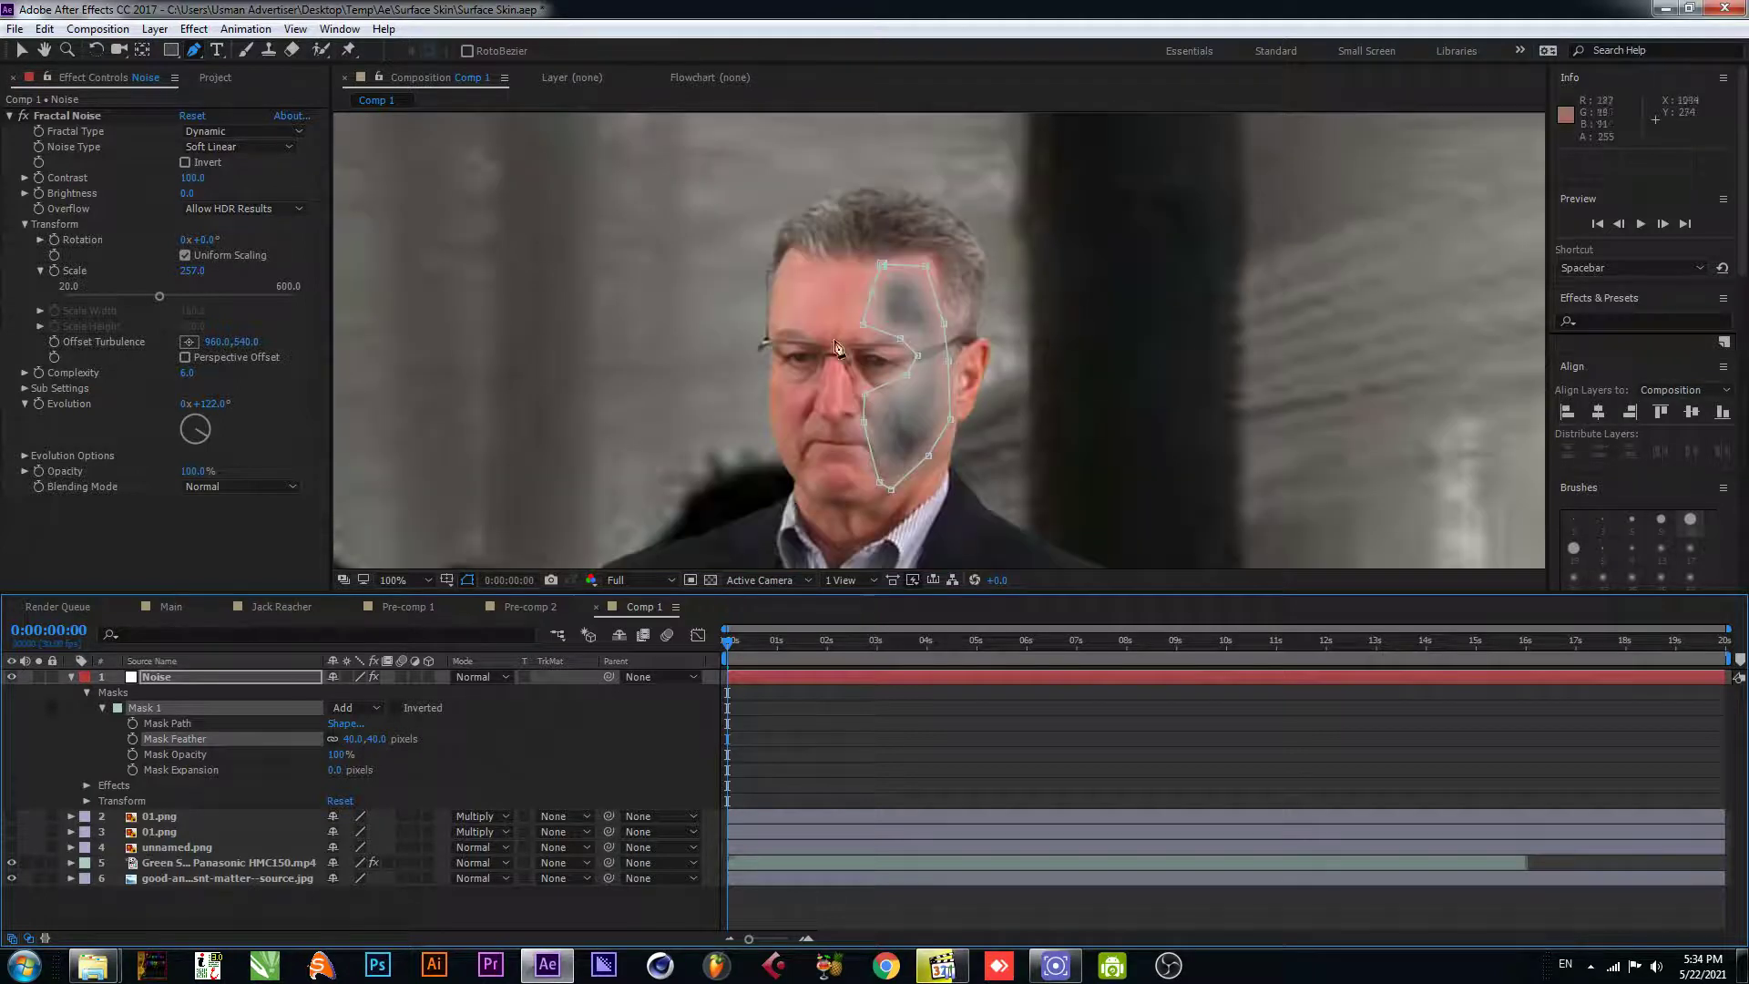
pyautogui.press('v')
pyautogui.click(71, 677)
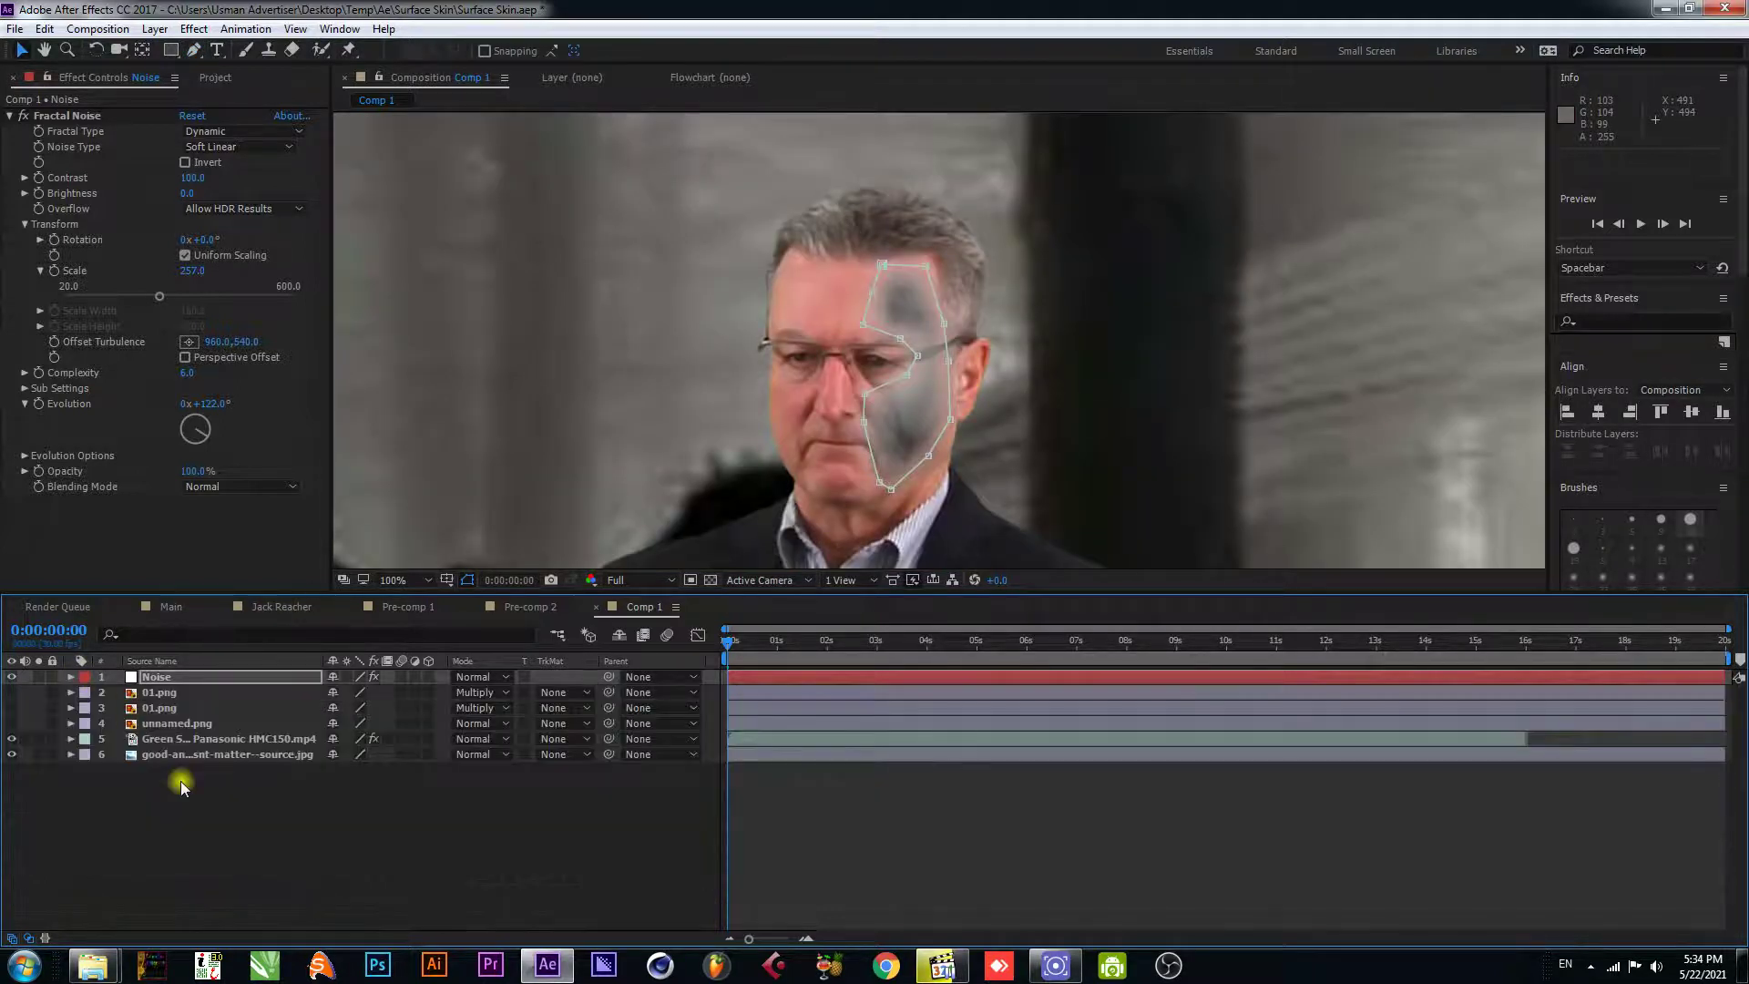
# - Show both 01.png layers and unnamed.png again, and pre-compose the three layers as Veins
pyautogui.click(172, 690)
pyautogui.keyDown('shift'); pyautogui.click(177, 723); pyautogui.keyUp('shift')
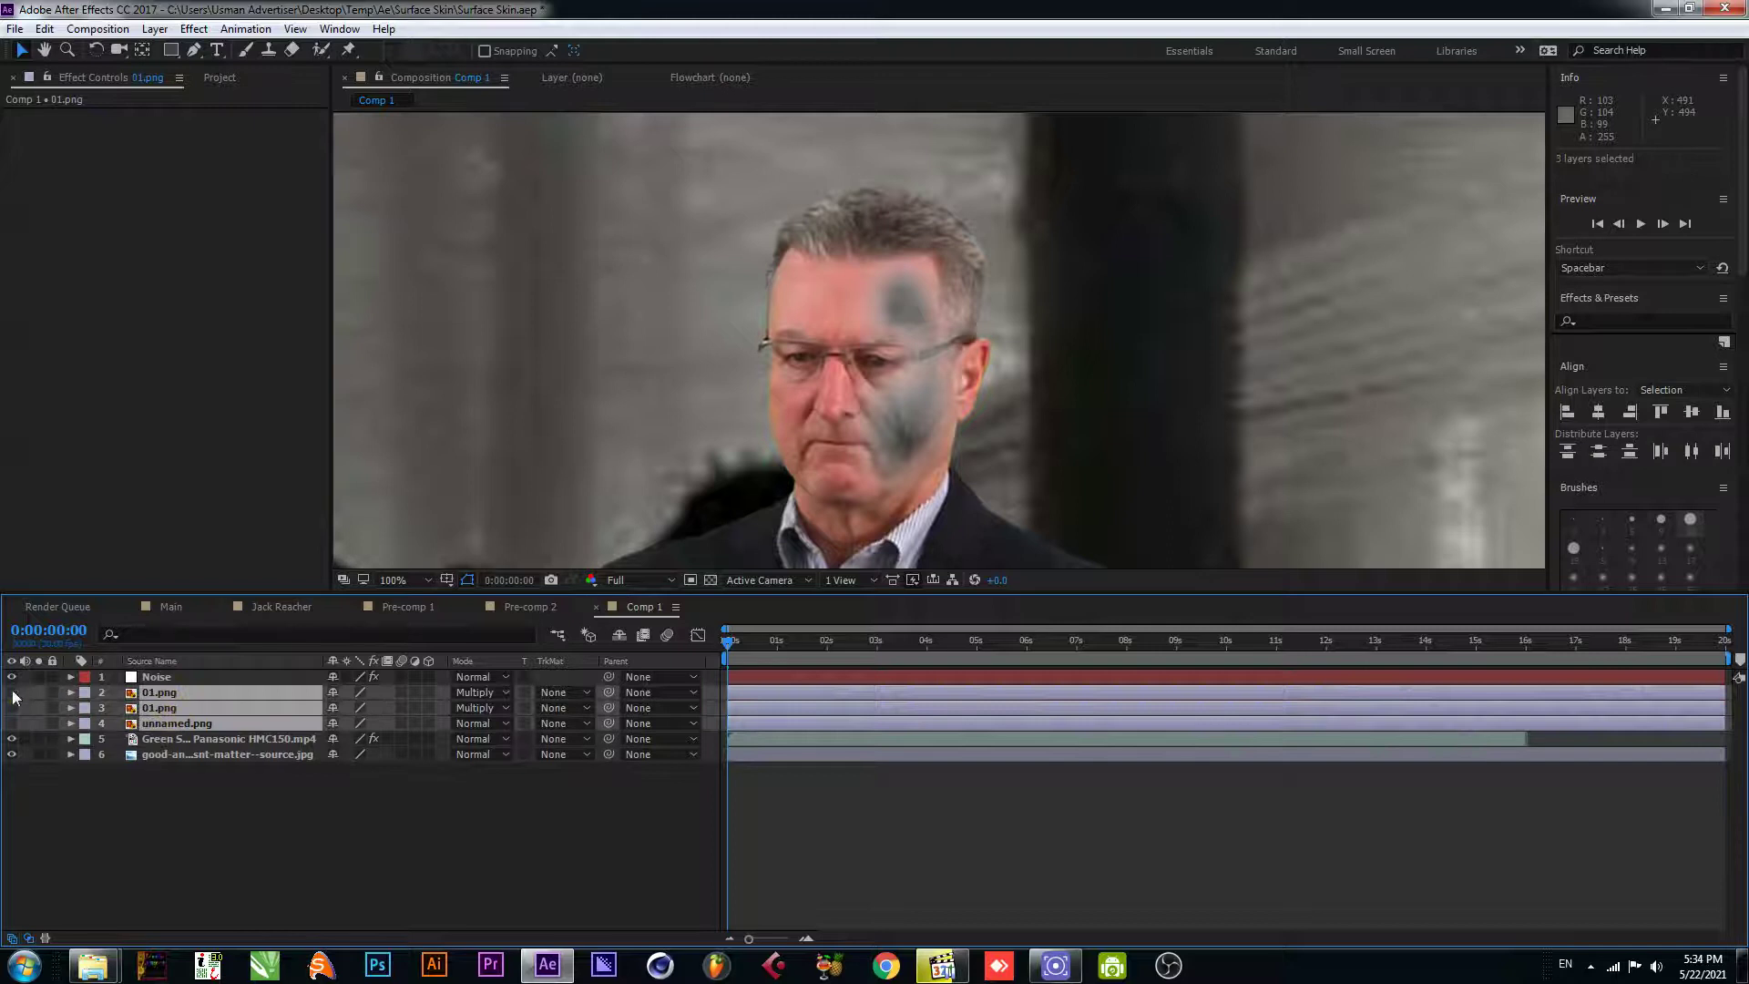
pyautogui.moveTo(11, 693); pyautogui.dragTo(11, 723)
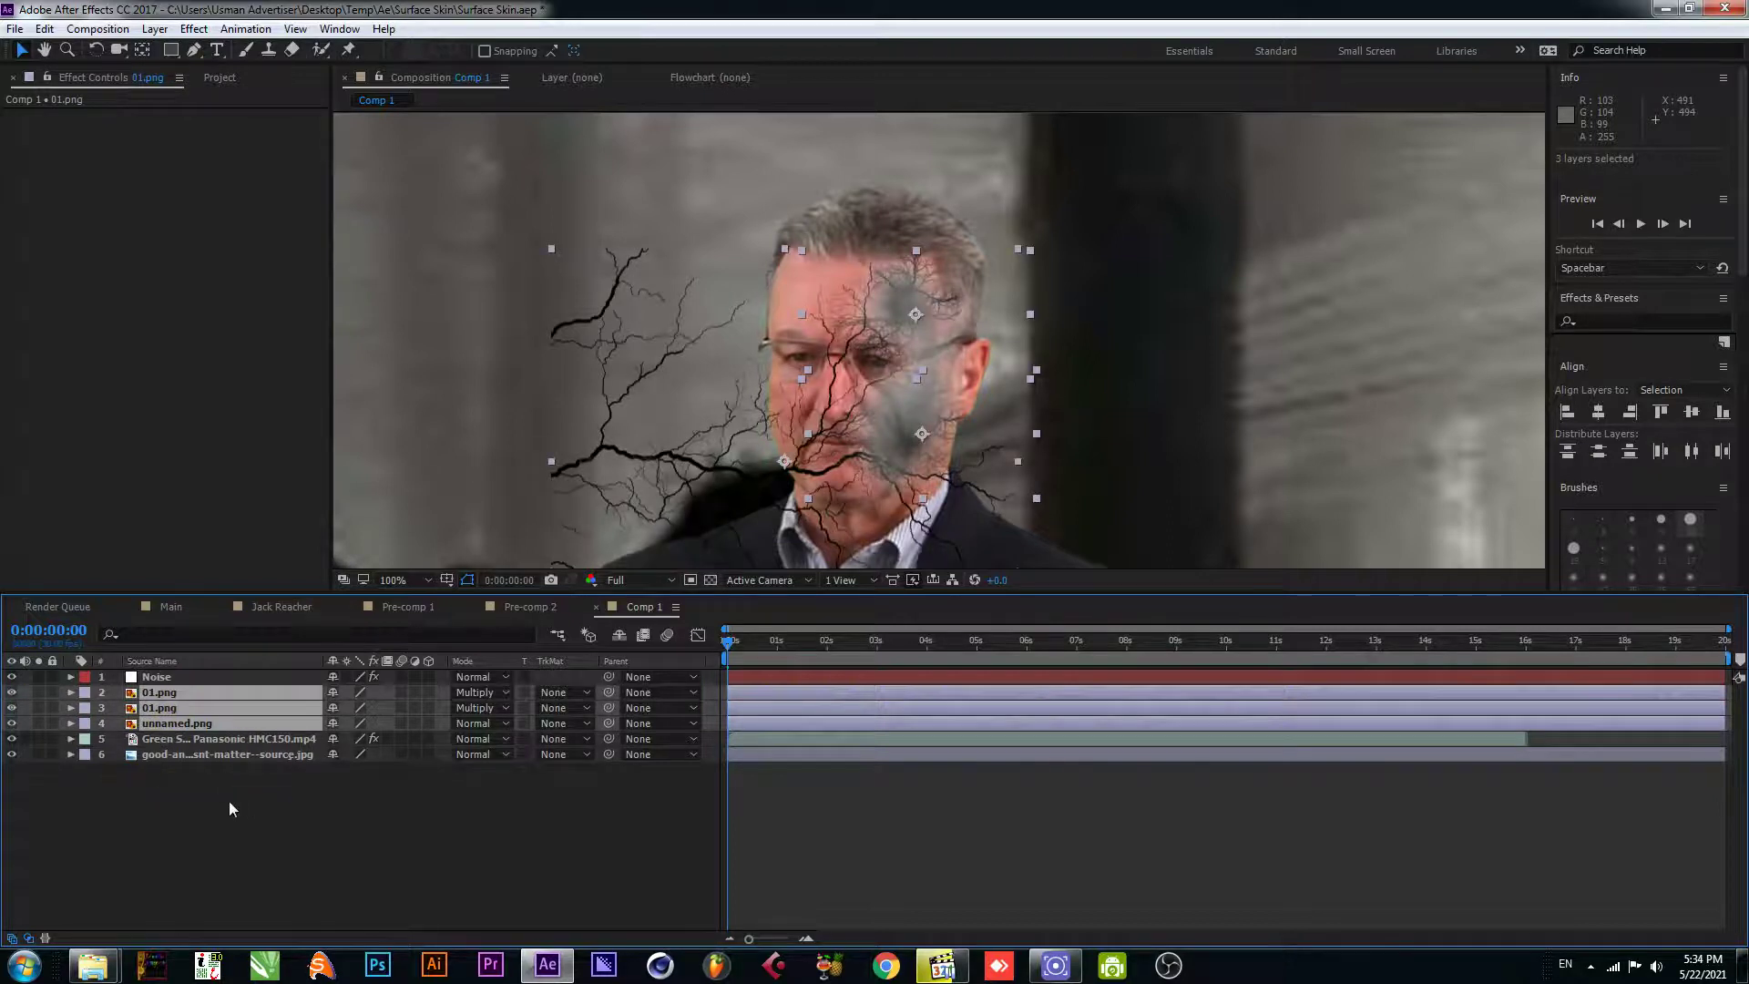
pyautogui.rightClick(191, 719)
pyautogui.click(273, 777)
pyautogui.write('Veins')
pyautogui.press('Return')
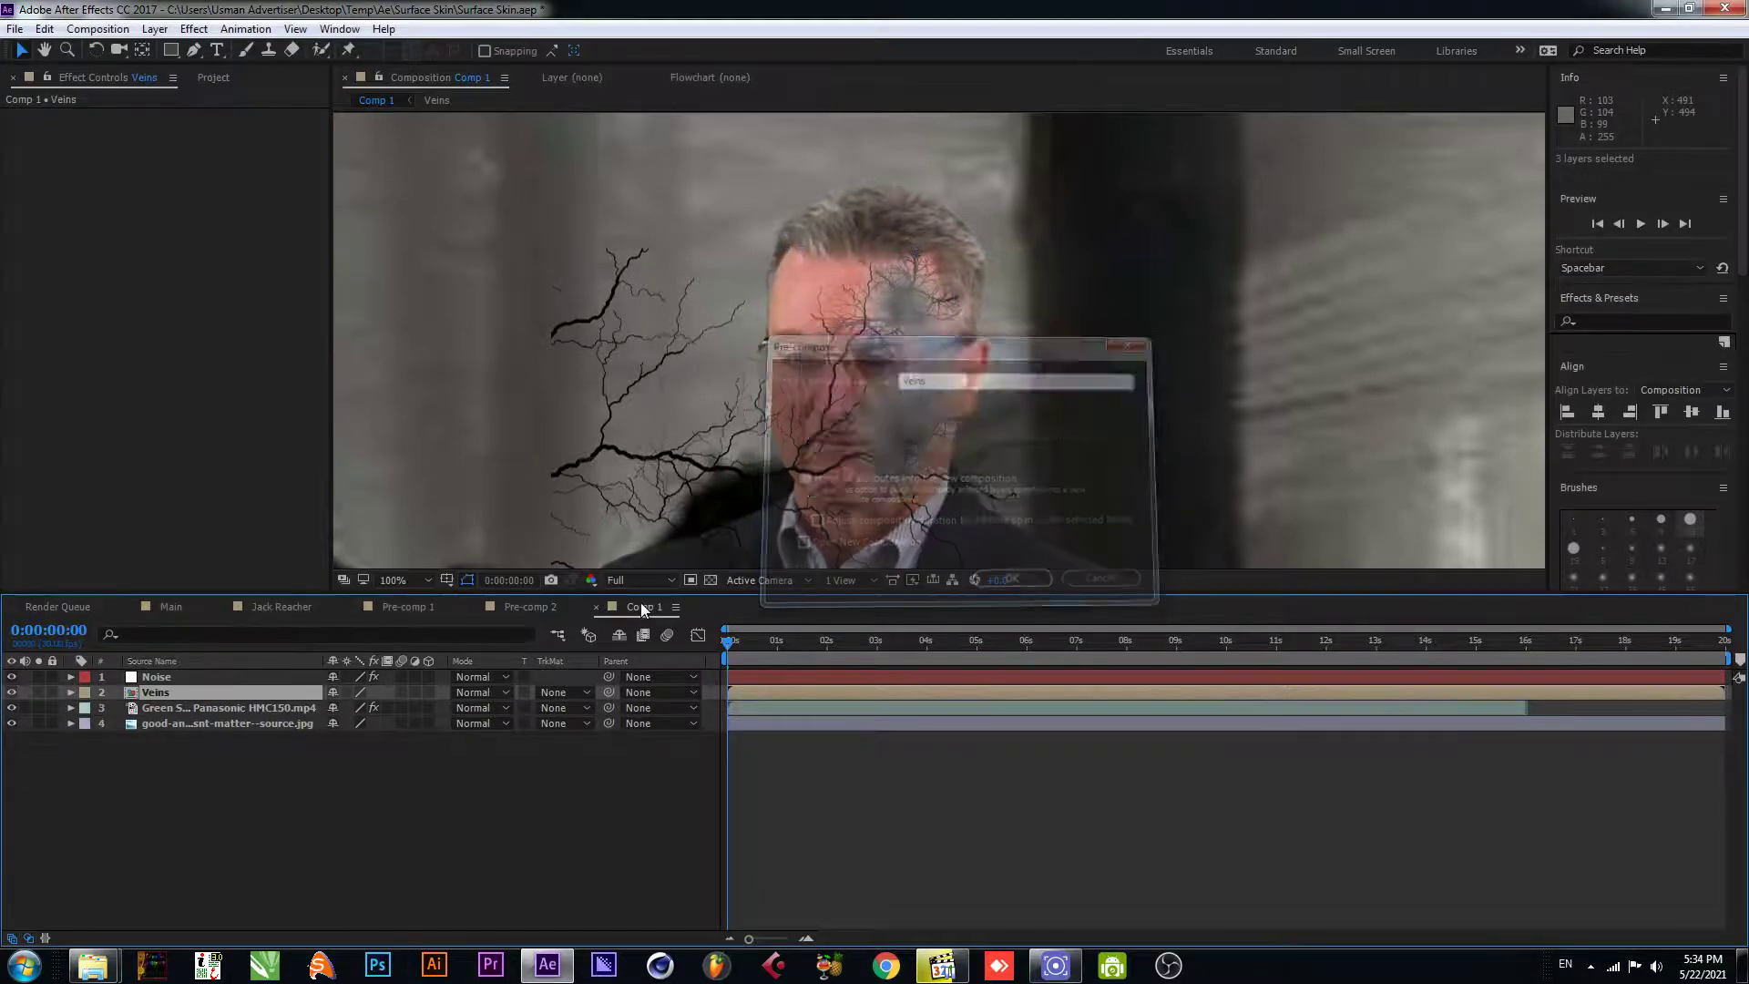
# - Open the Veins composition and add a white 1920 × 1080 px solid beneath its three image layers
pyautogui.doubleClick(200, 696)
pyautogui.rightClick(251, 780)
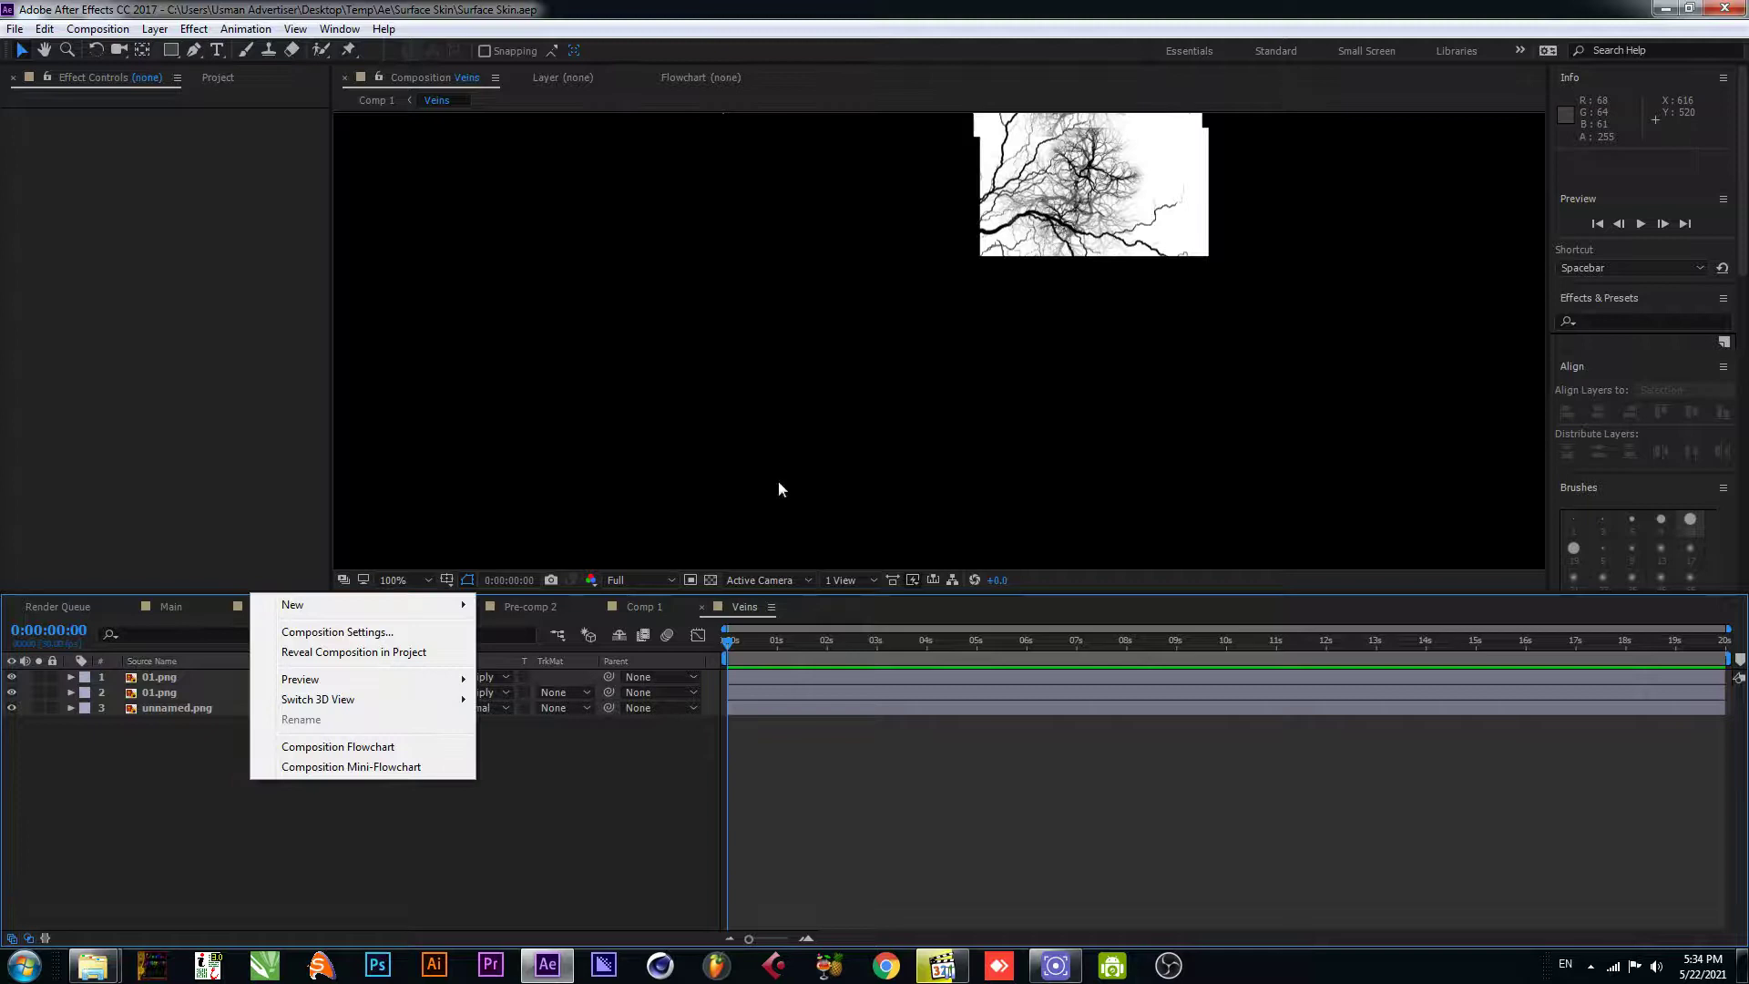
pyautogui.click(799, 433)
pyautogui.scroll(-4, 782, 415)
pyautogui.rightClick(303, 812)
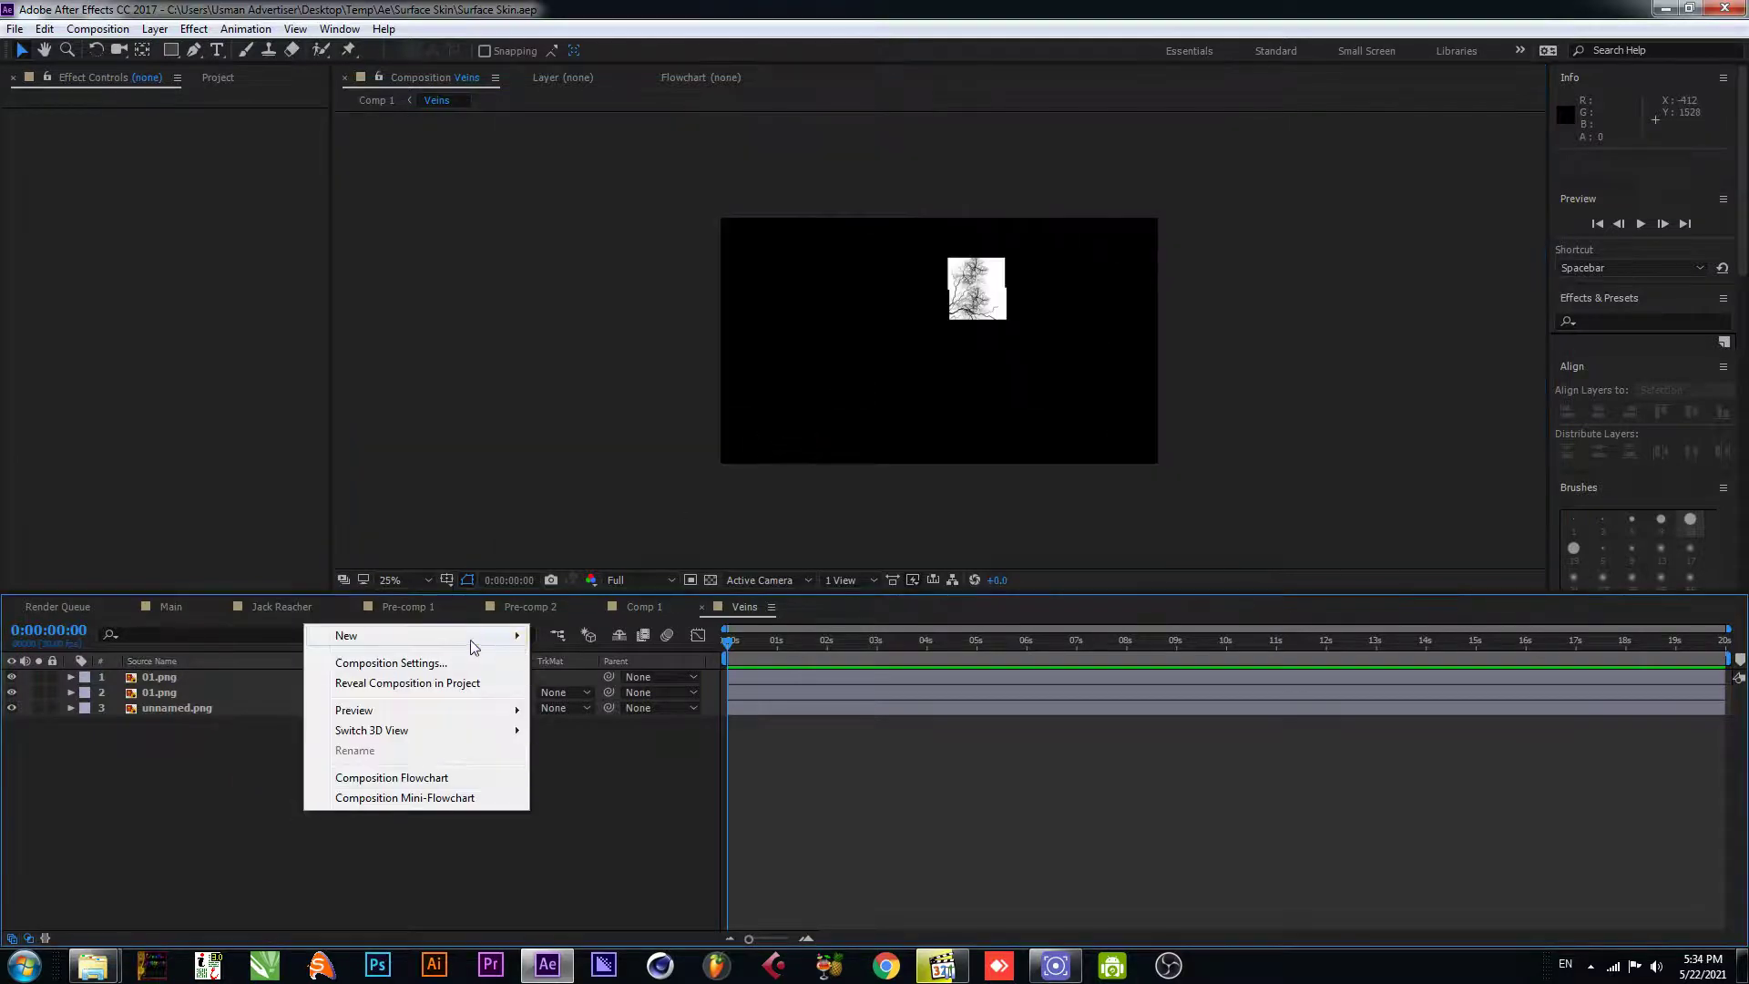
pyautogui.moveTo(474, 636)
pyautogui.click(609, 682)
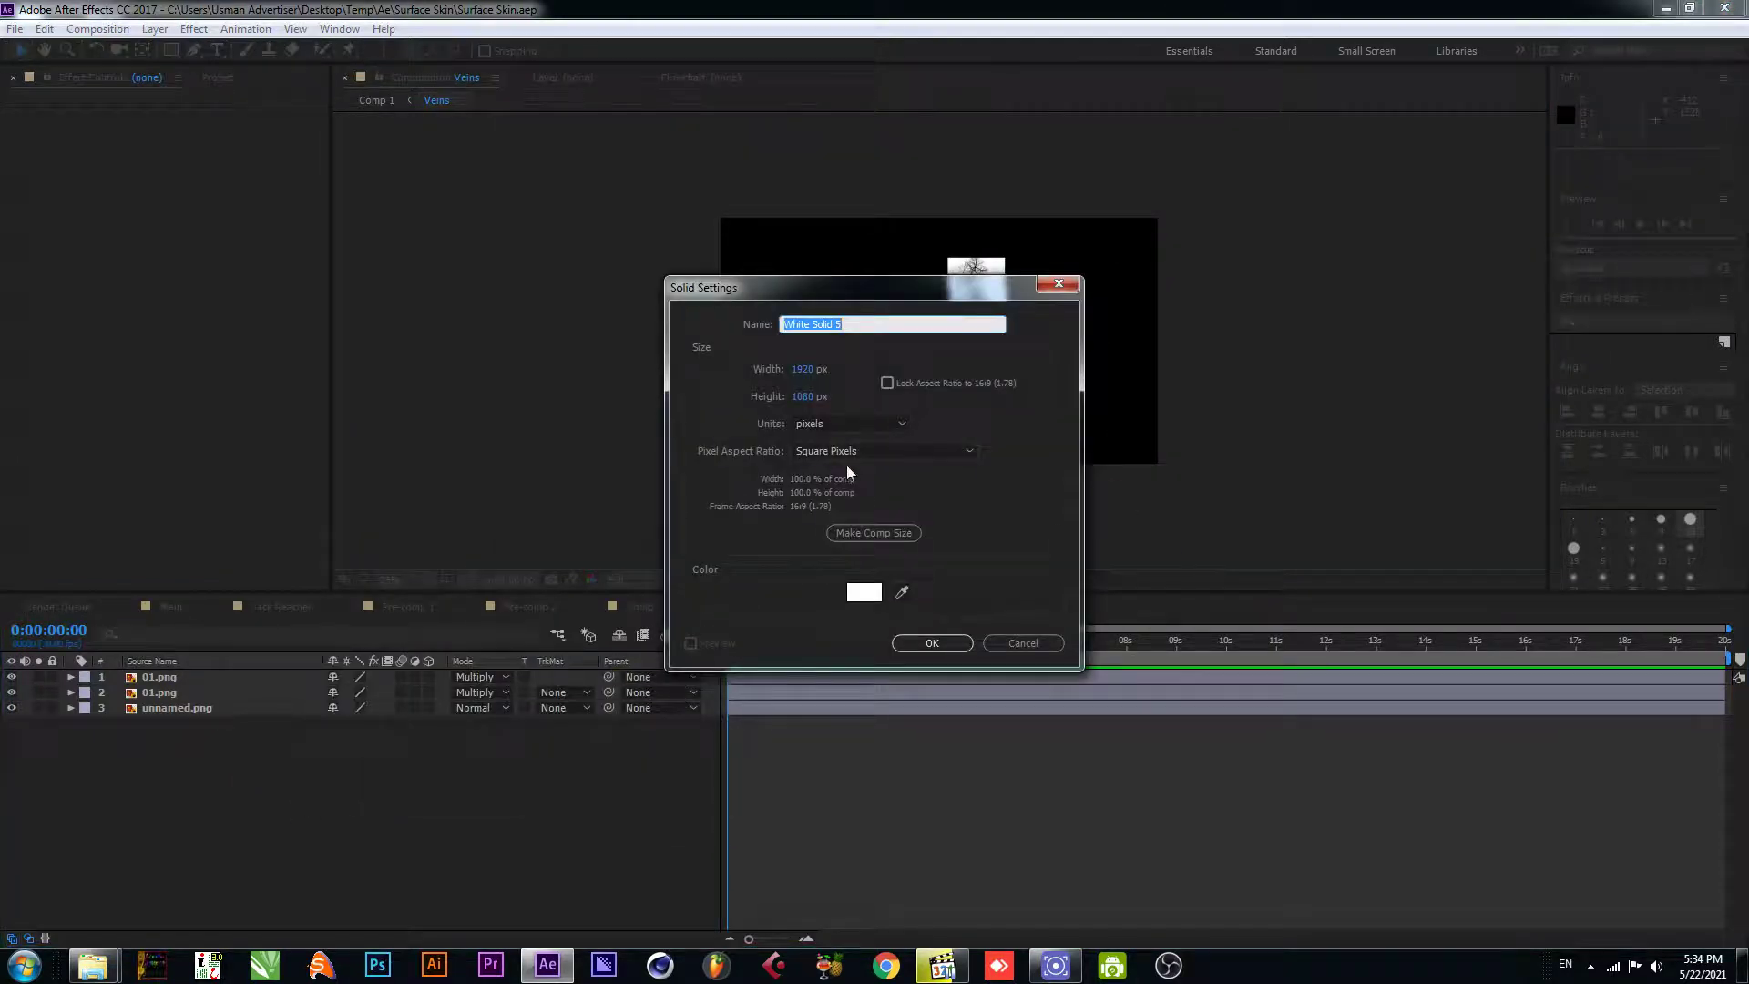
pyautogui.click(955, 643)
pyautogui.moveTo(161, 680); pyautogui.dragTo(179, 764)
pyautogui.click(178, 764)
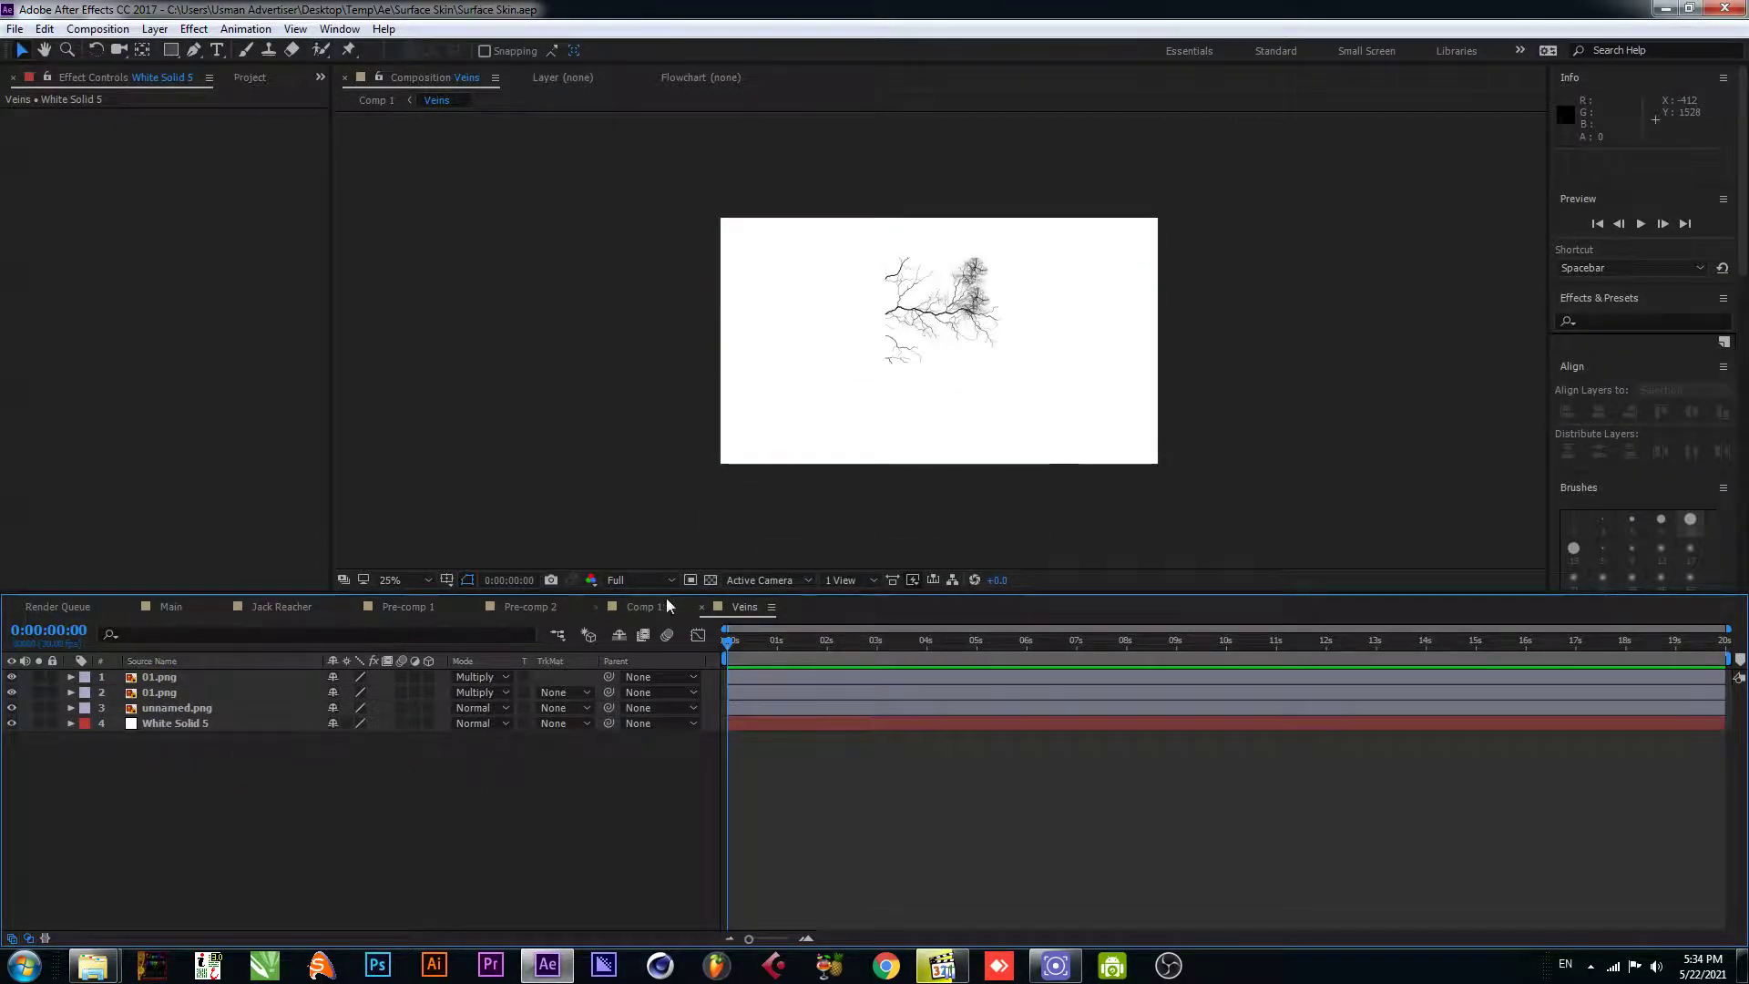
# - Return to Comp 1, place the Veins layer above Noise and set its blending mode to Multiply
pyautogui.click(645, 606)
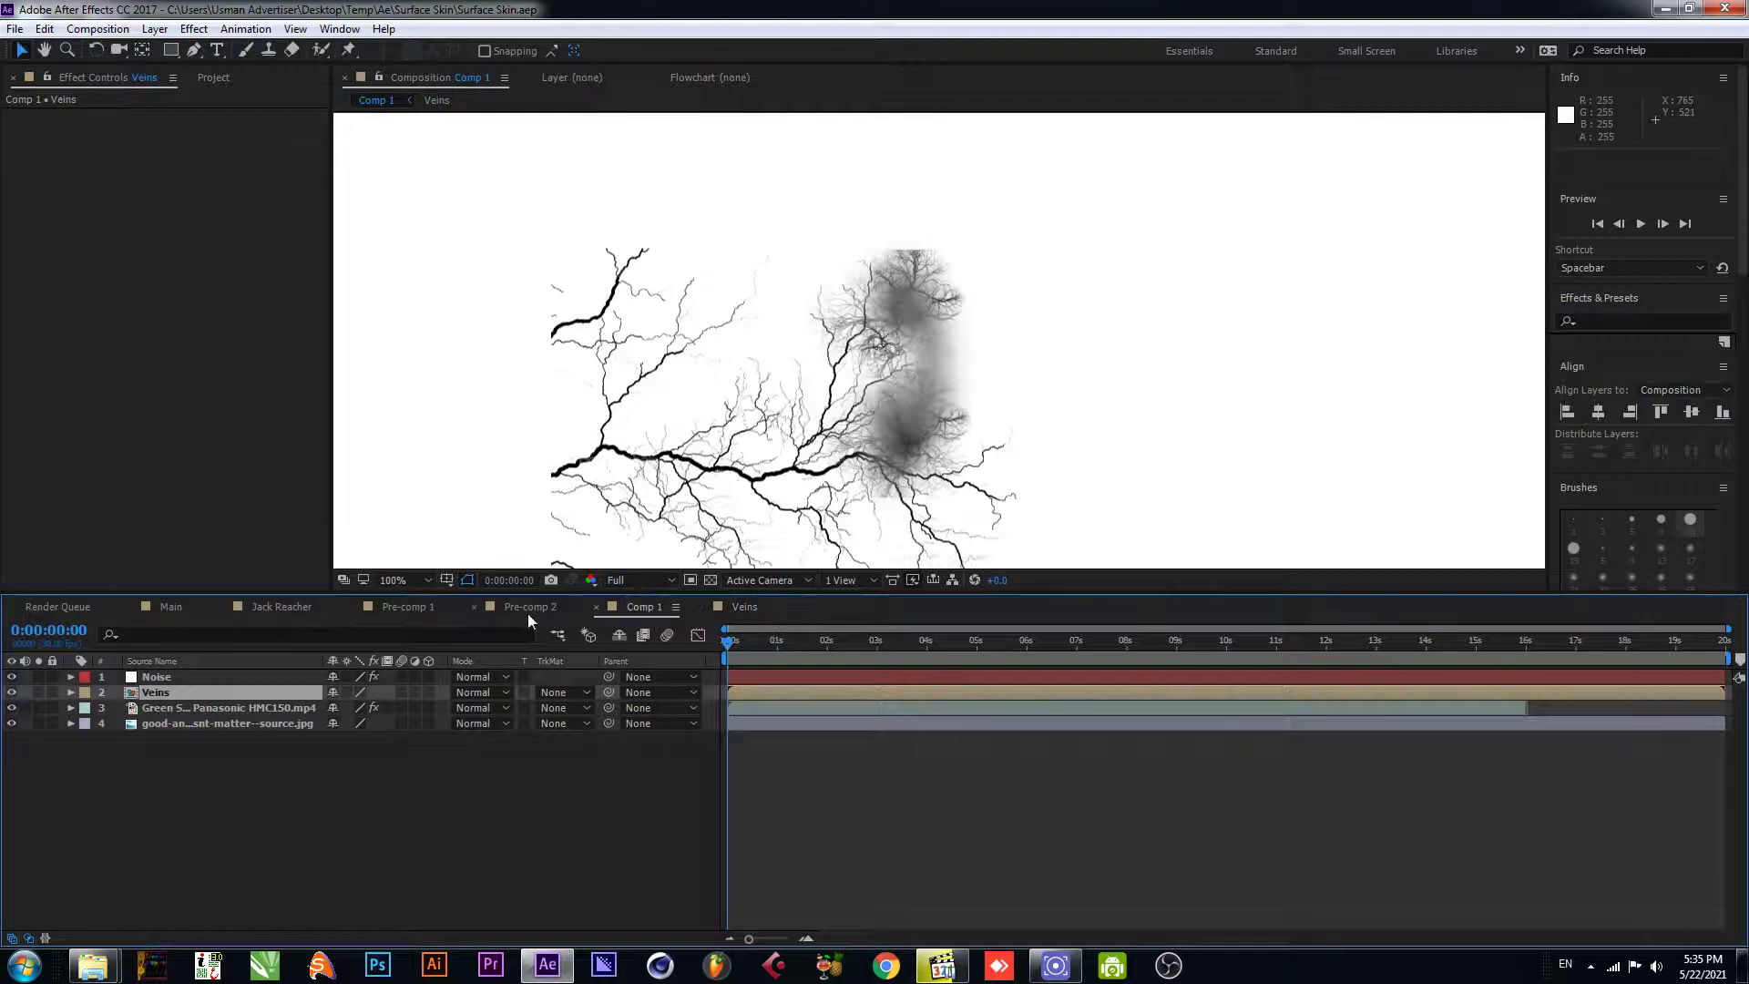
pyautogui.click(168, 608)
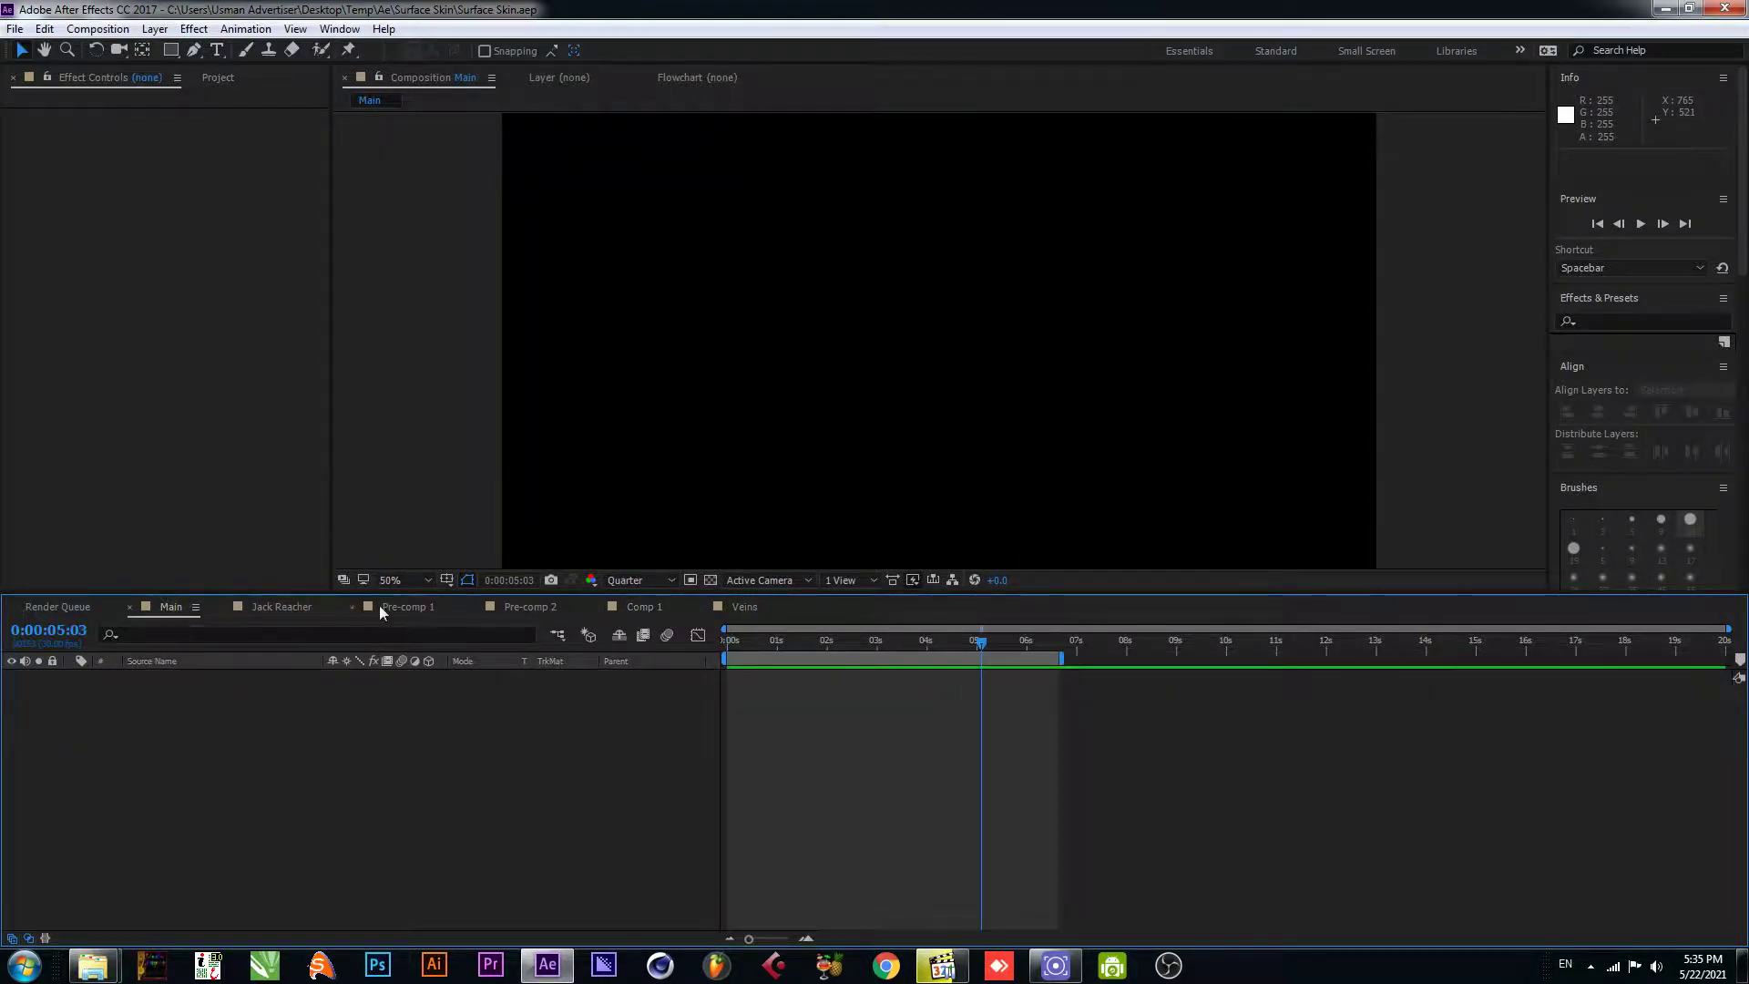
pyautogui.click(643, 606)
pyautogui.scroll(-2, 733, 455)
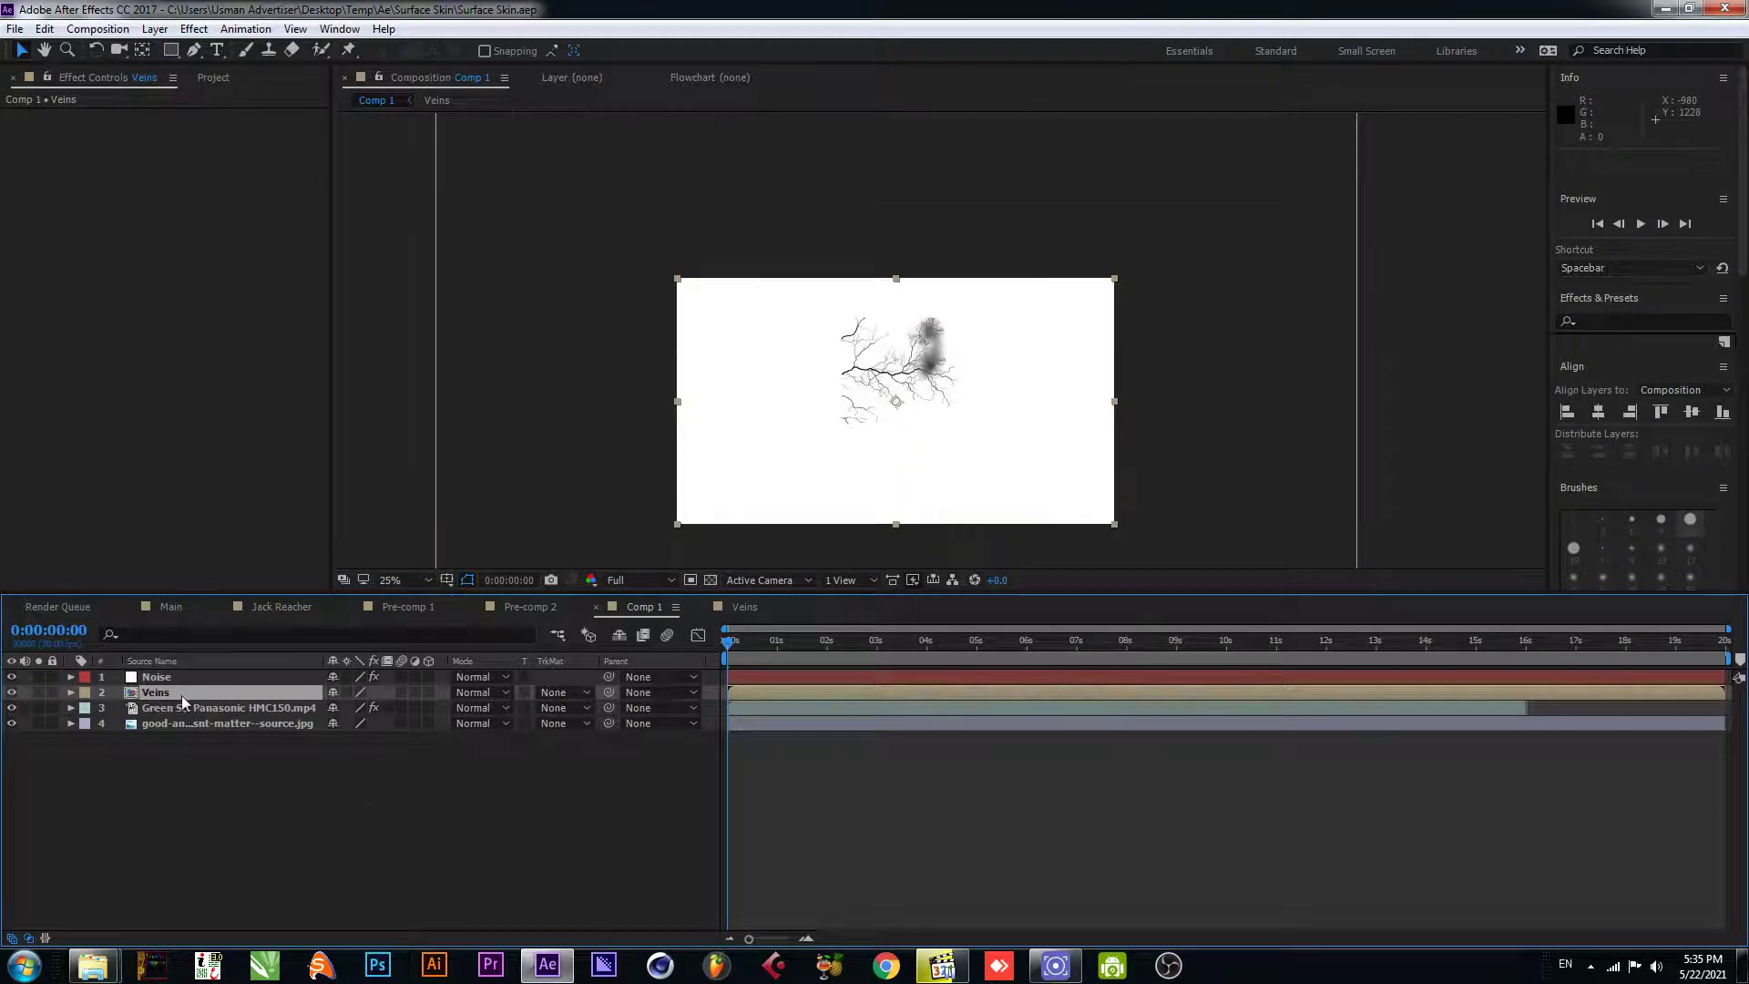
pyautogui.moveTo(177, 694); pyautogui.dragTo(182, 679)
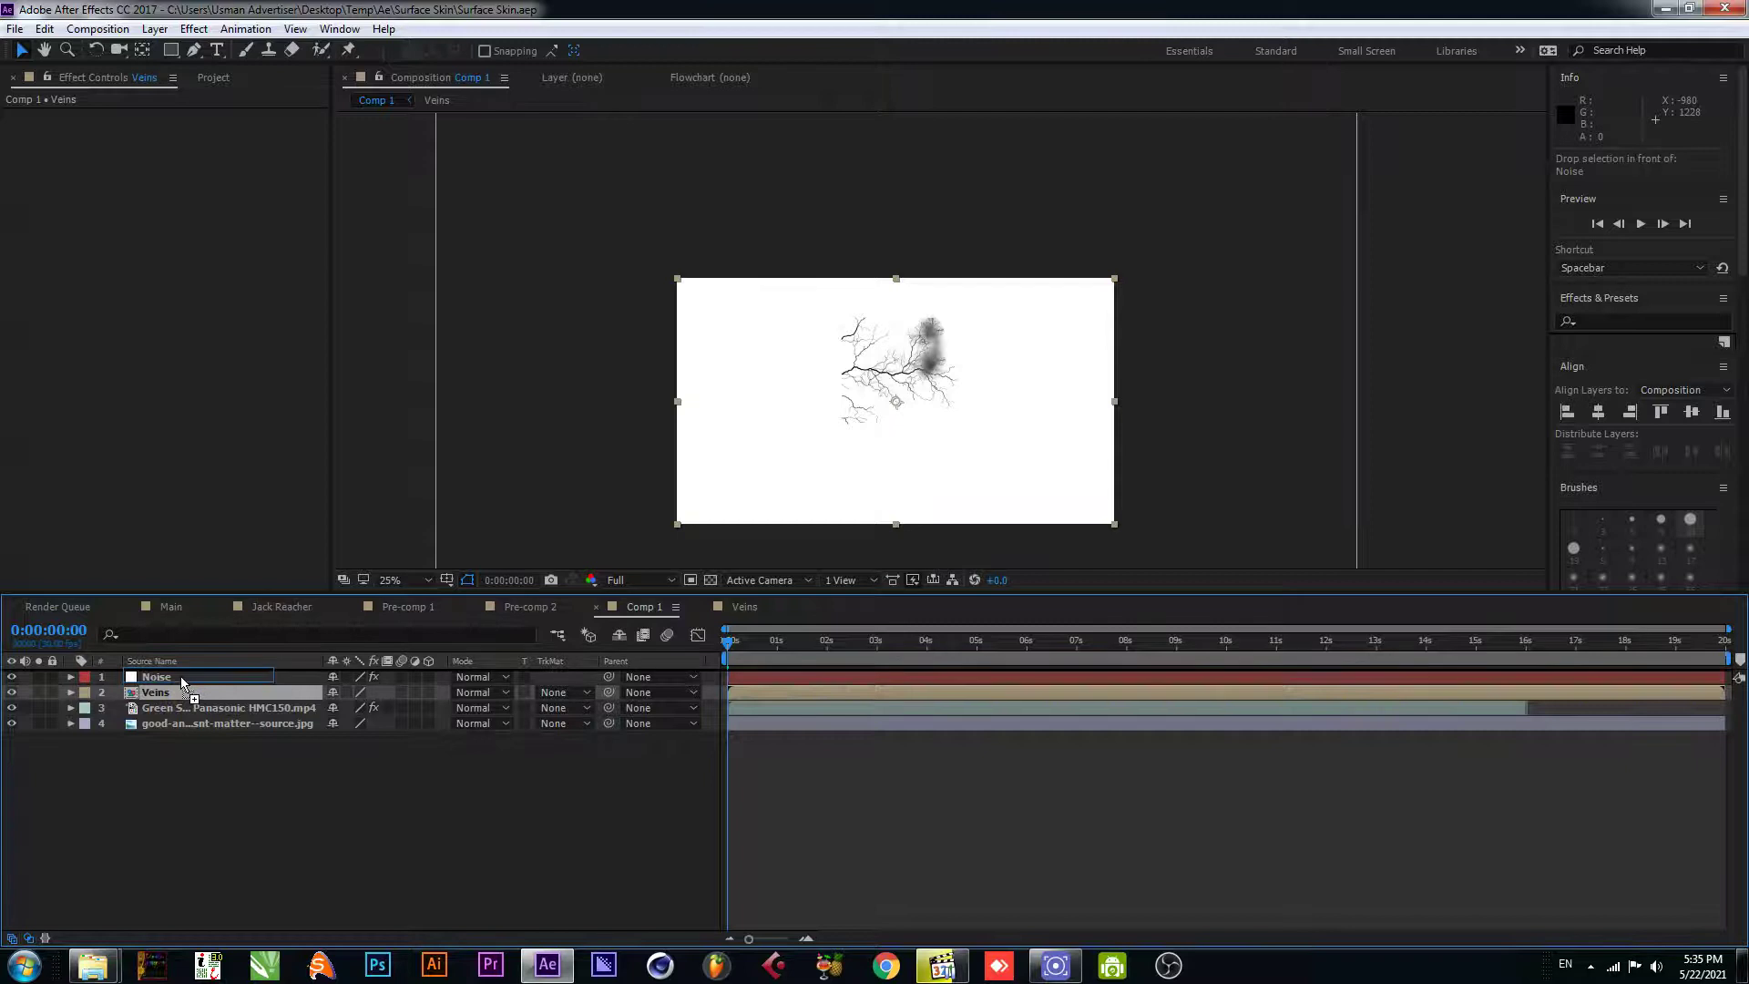
pyautogui.click(481, 675)
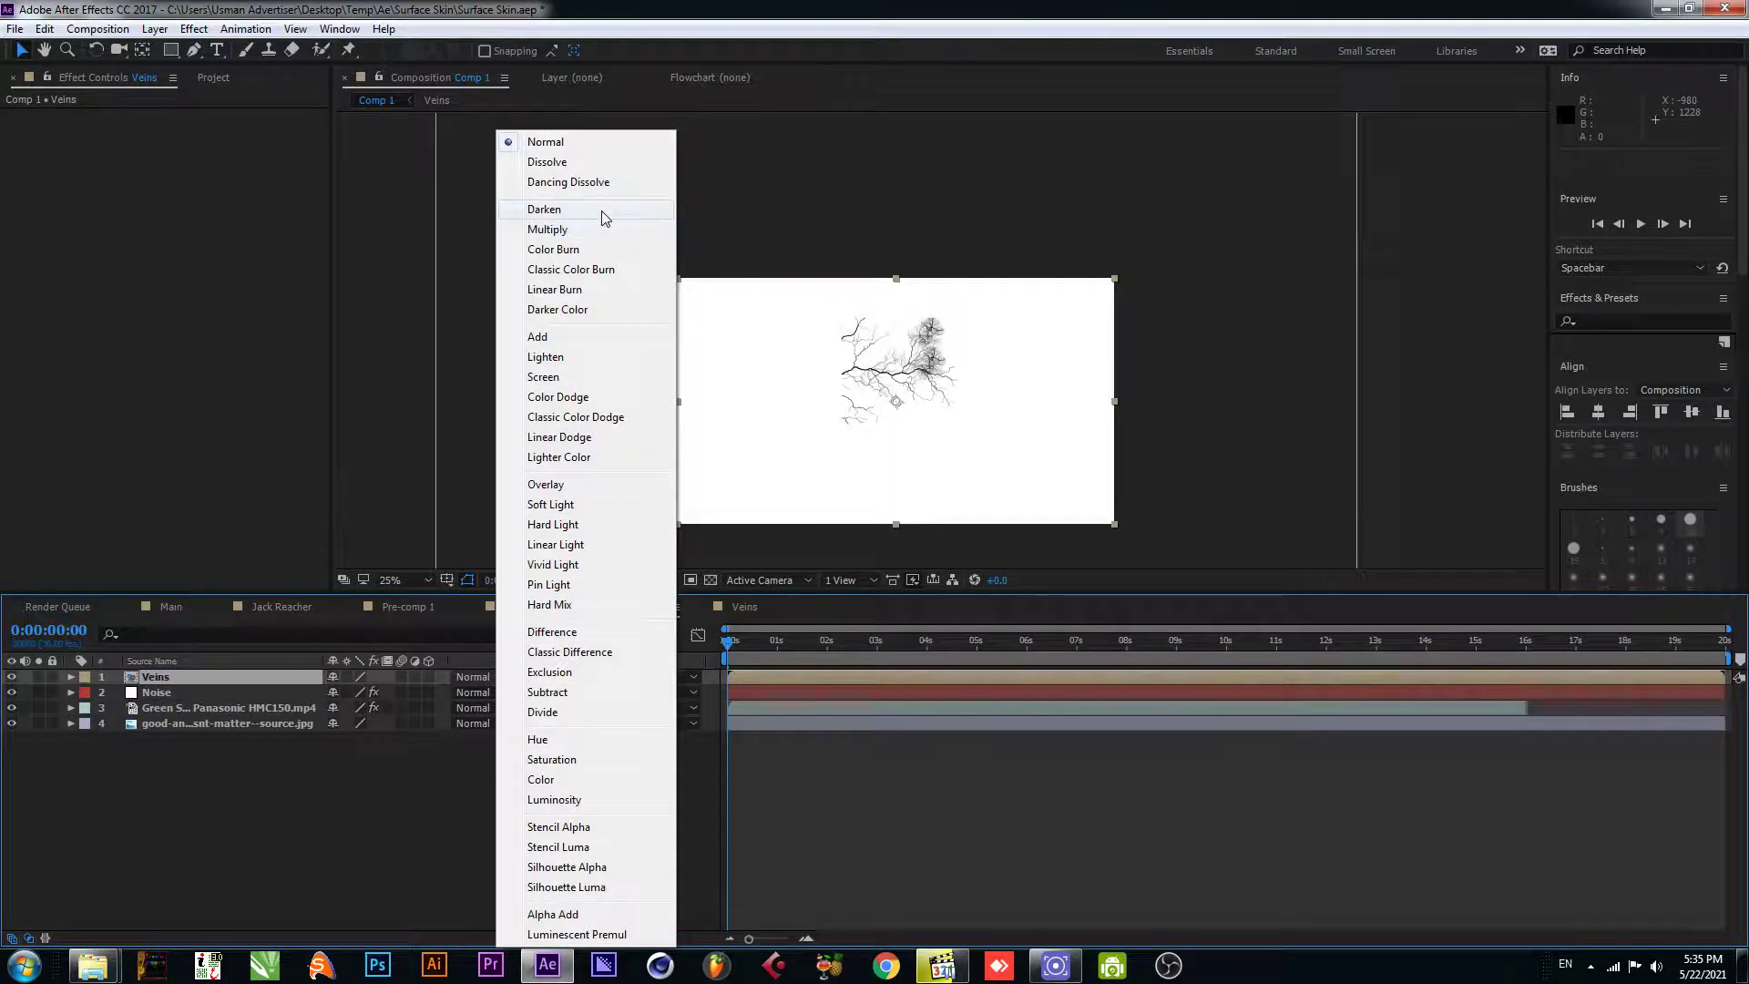
pyautogui.click(578, 232)
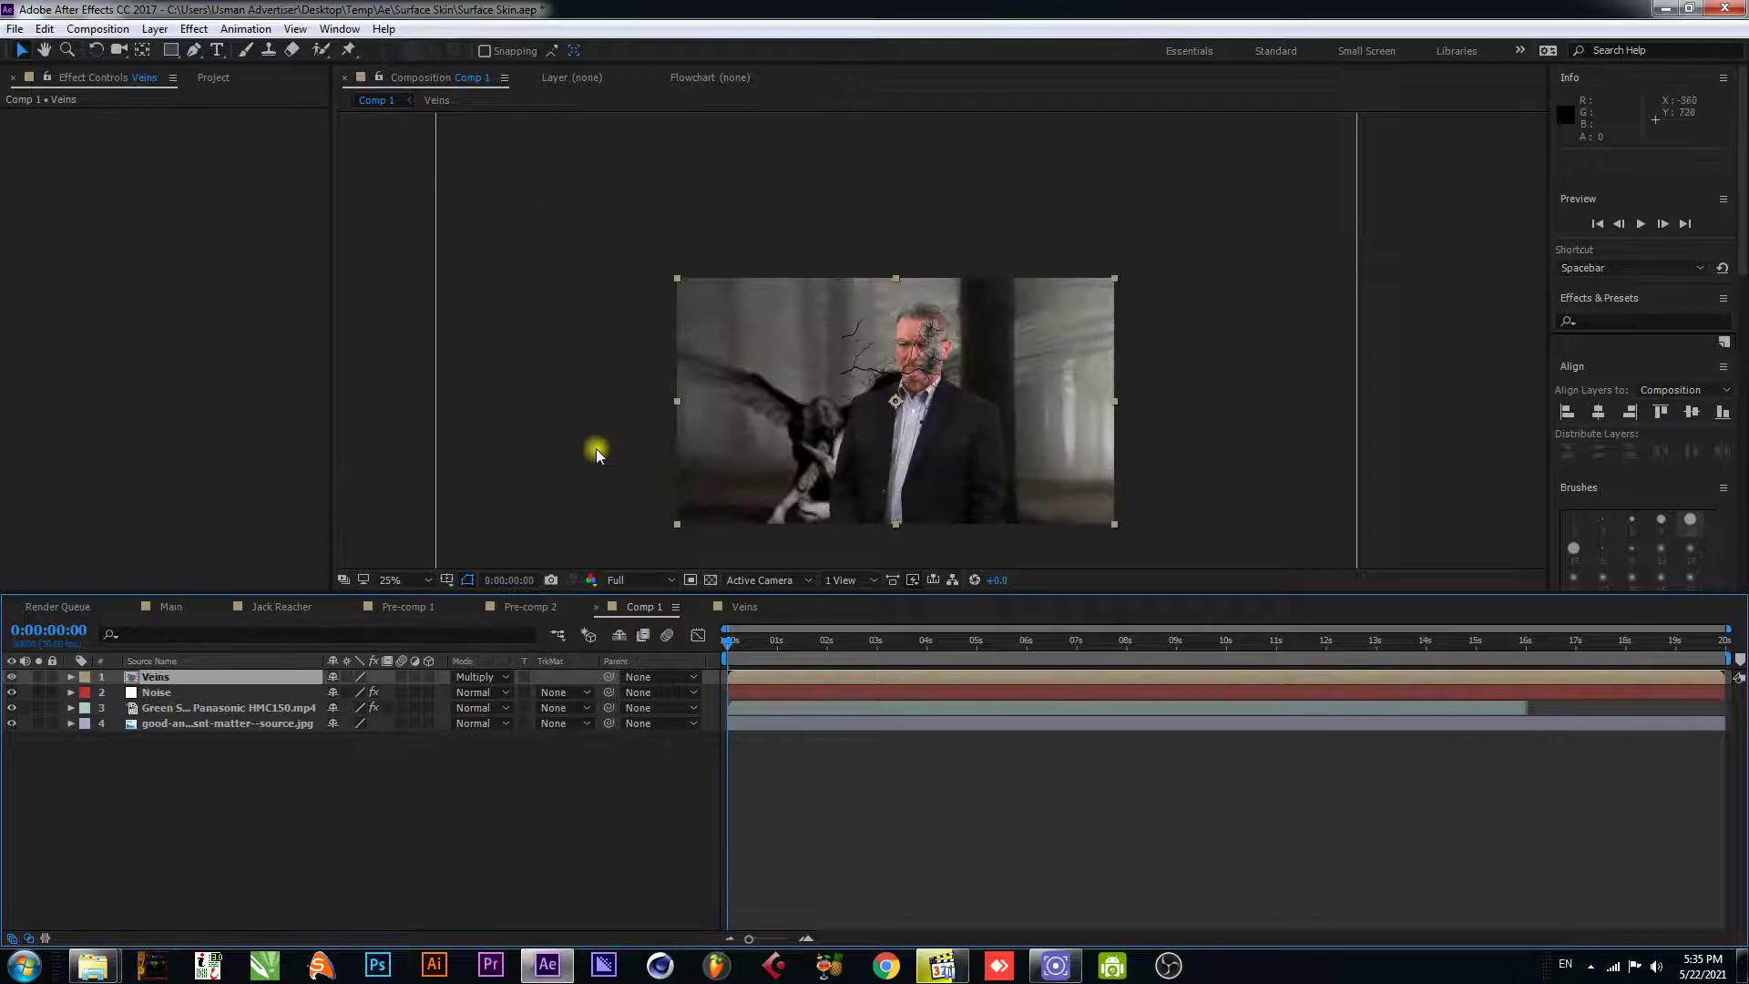
pyautogui.click(397, 800)
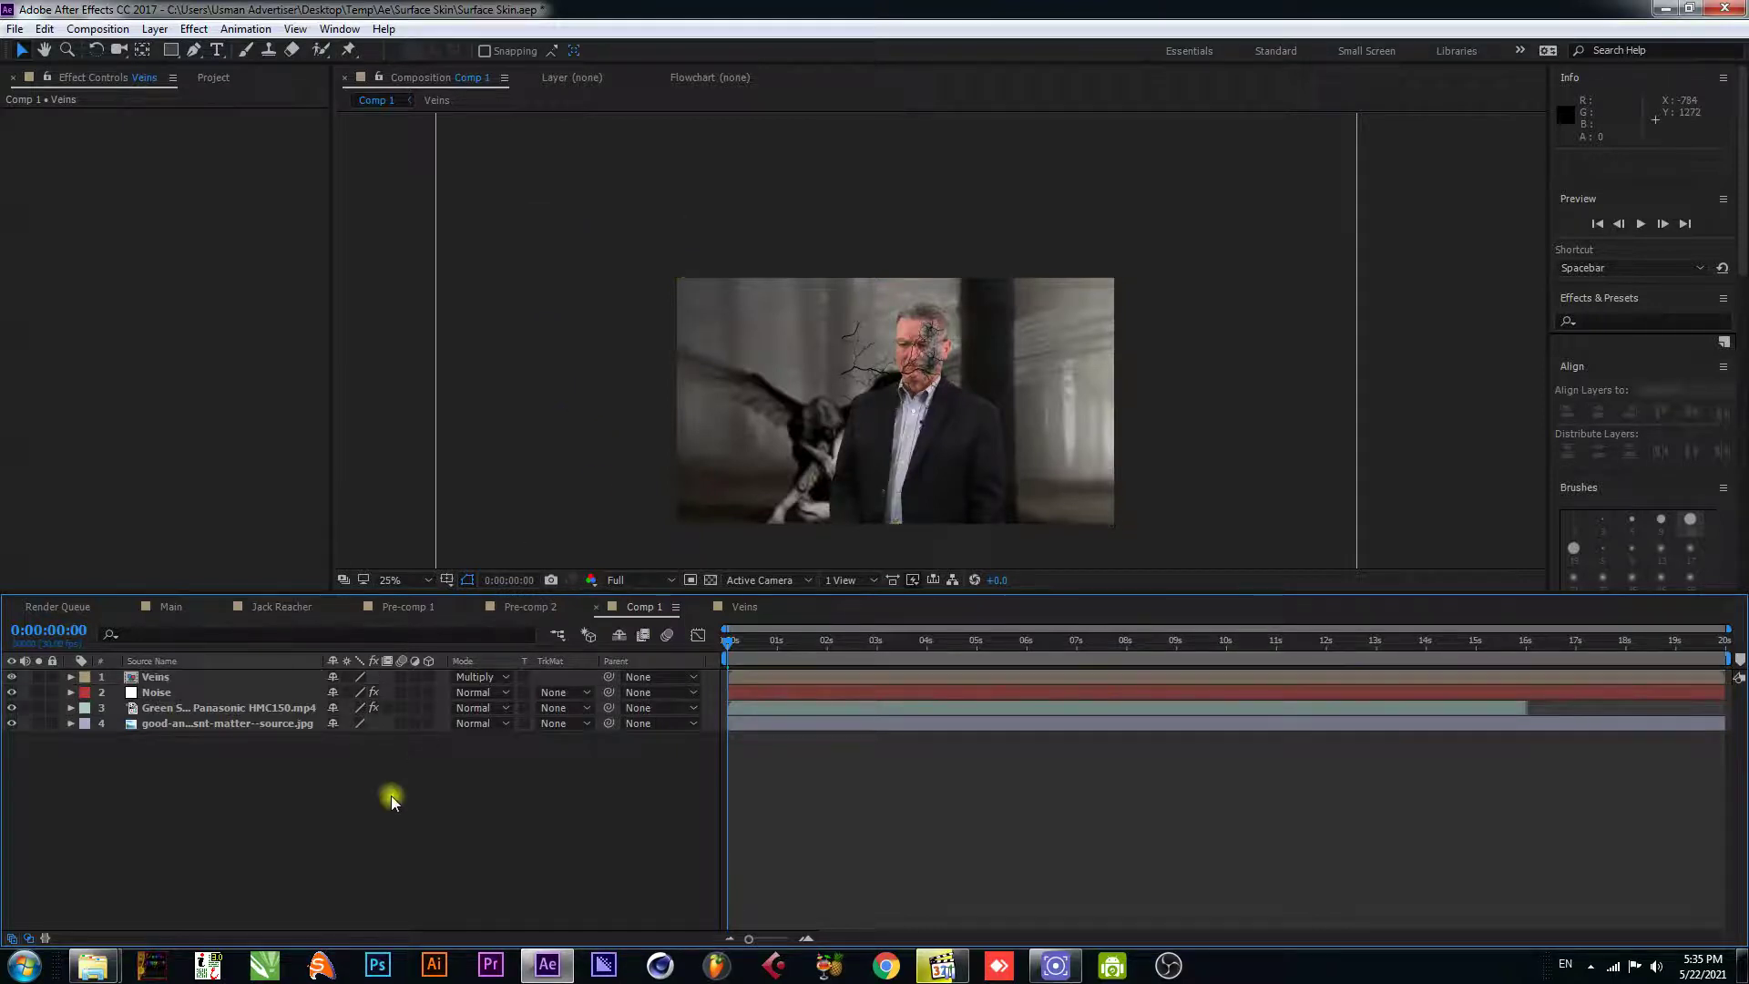
# - Set the Noise layer's track matte to Luma Matte "Veins" and check the veins on the face
pyautogui.click(170, 680)
pyautogui.click(177, 690)
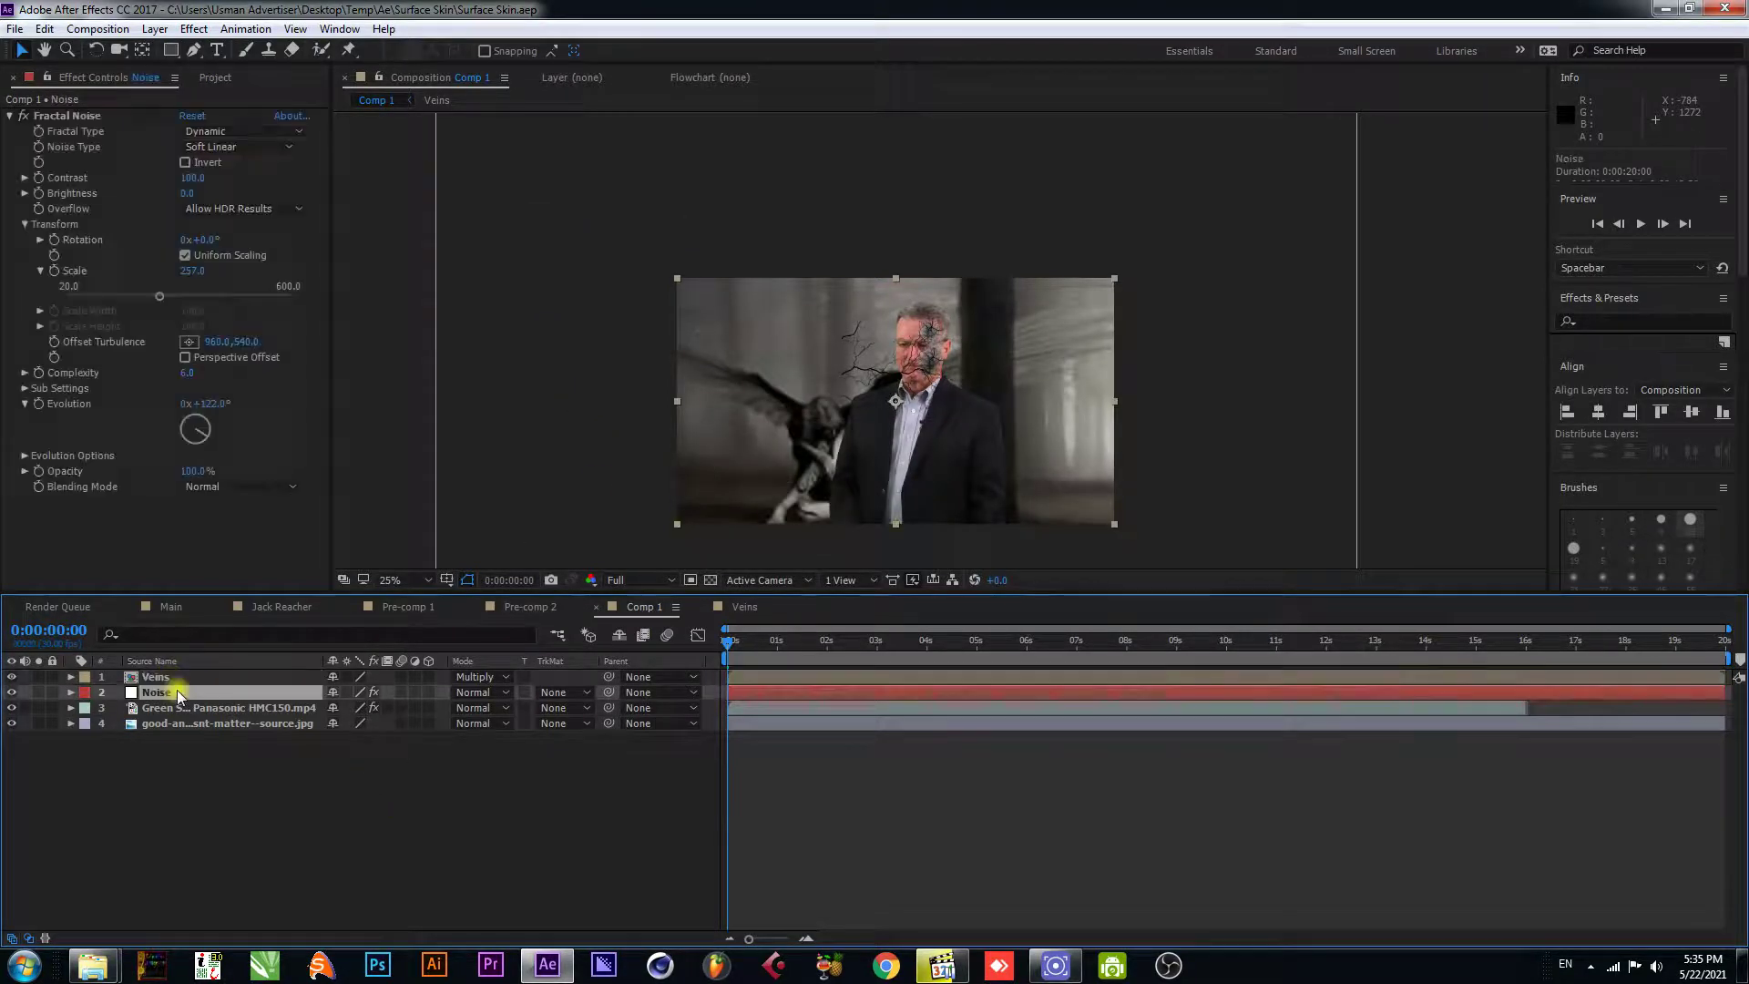
pyautogui.click(479, 692)
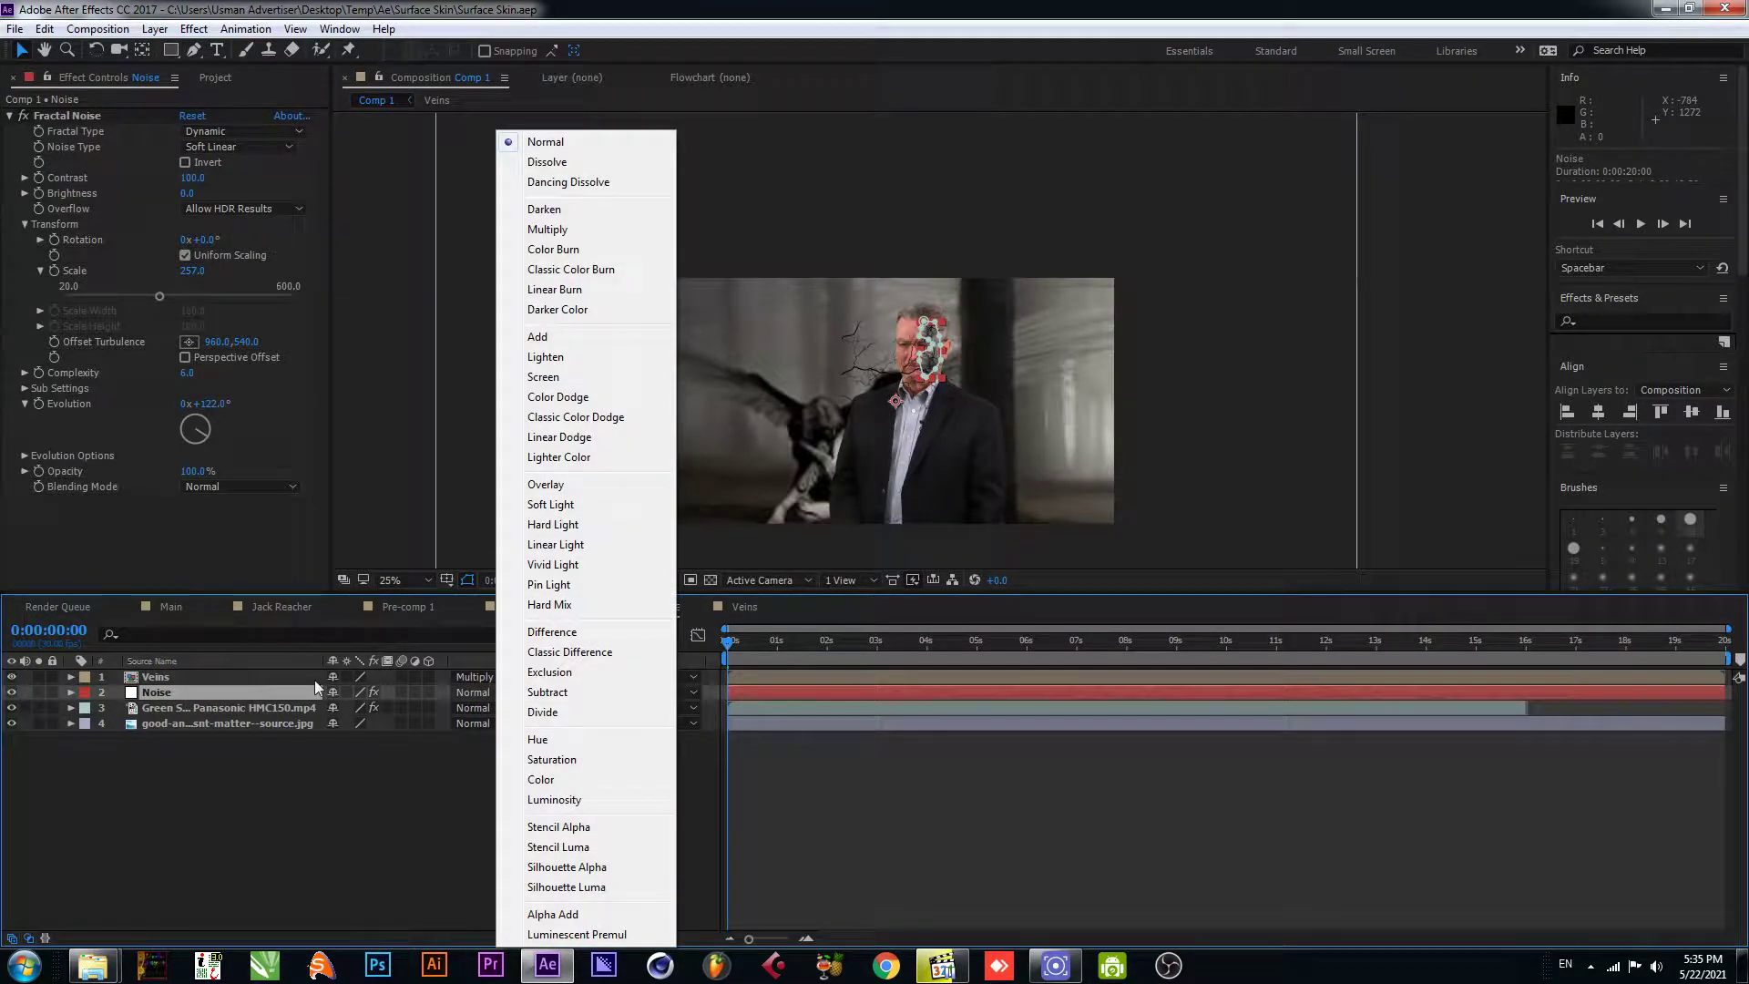
pyautogui.click(361, 725)
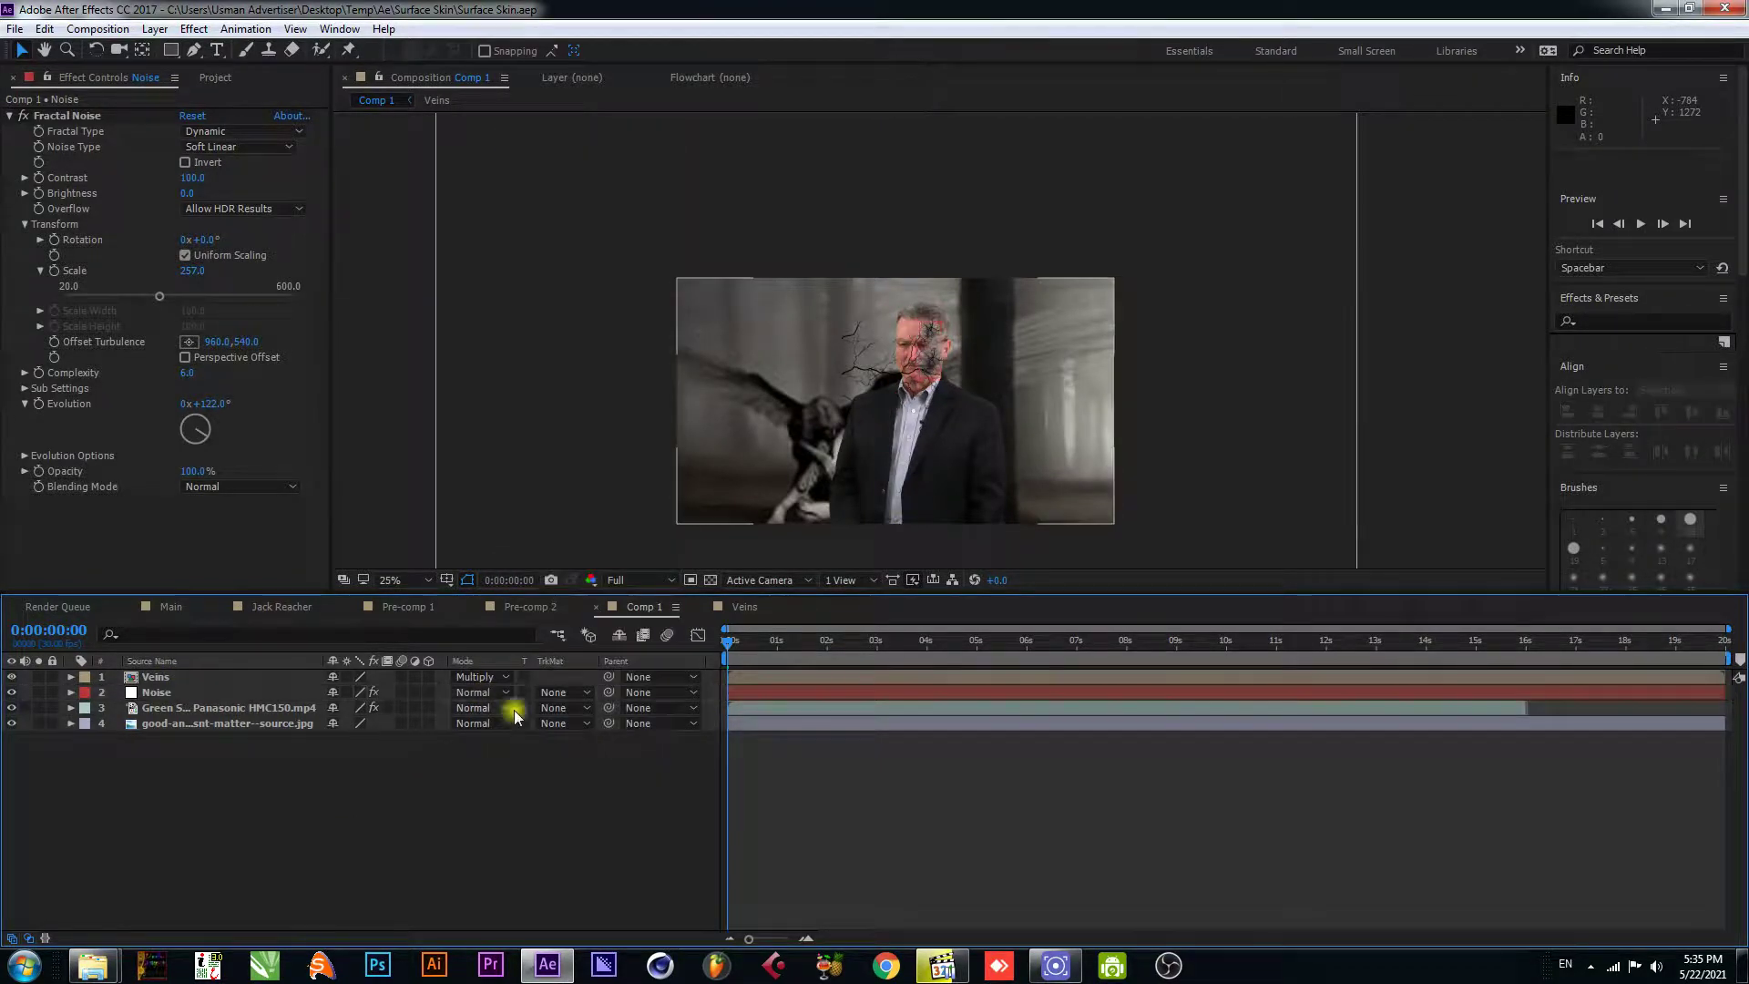
pyautogui.click(557, 692)
pyautogui.click(600, 779)
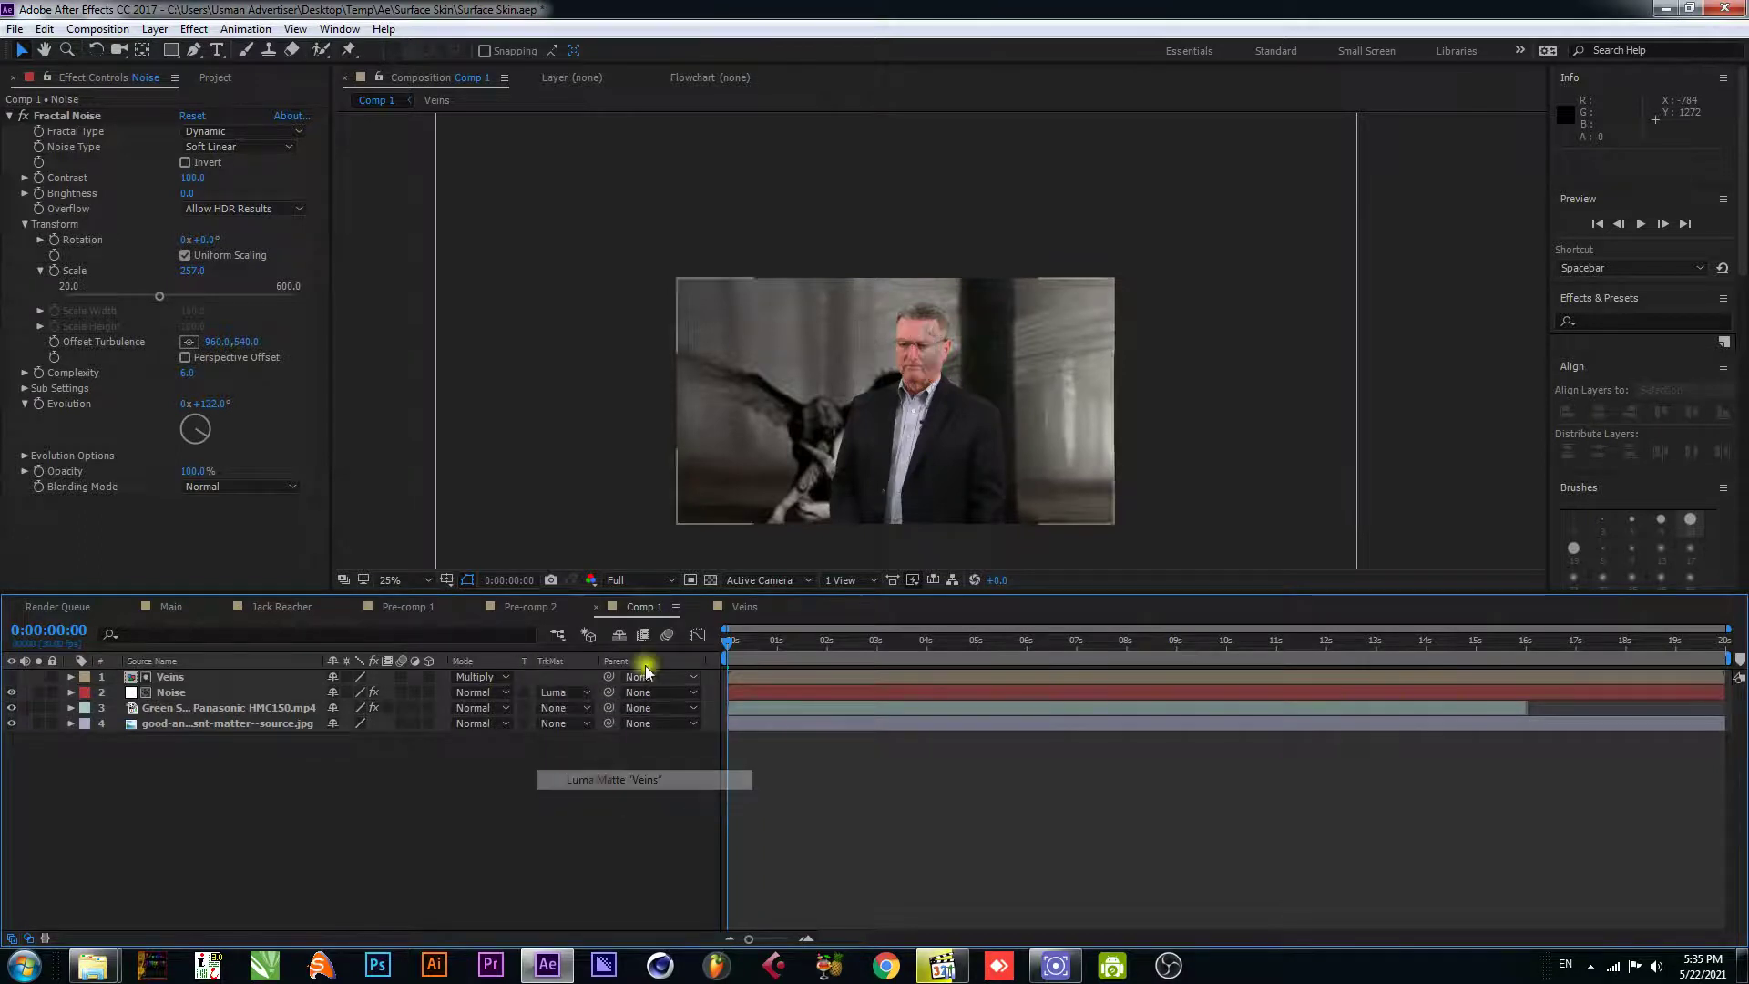
pyautogui.scroll(4, 883, 467)
pyautogui.moveTo(970, 431); pyautogui.dragTo(897, 373)
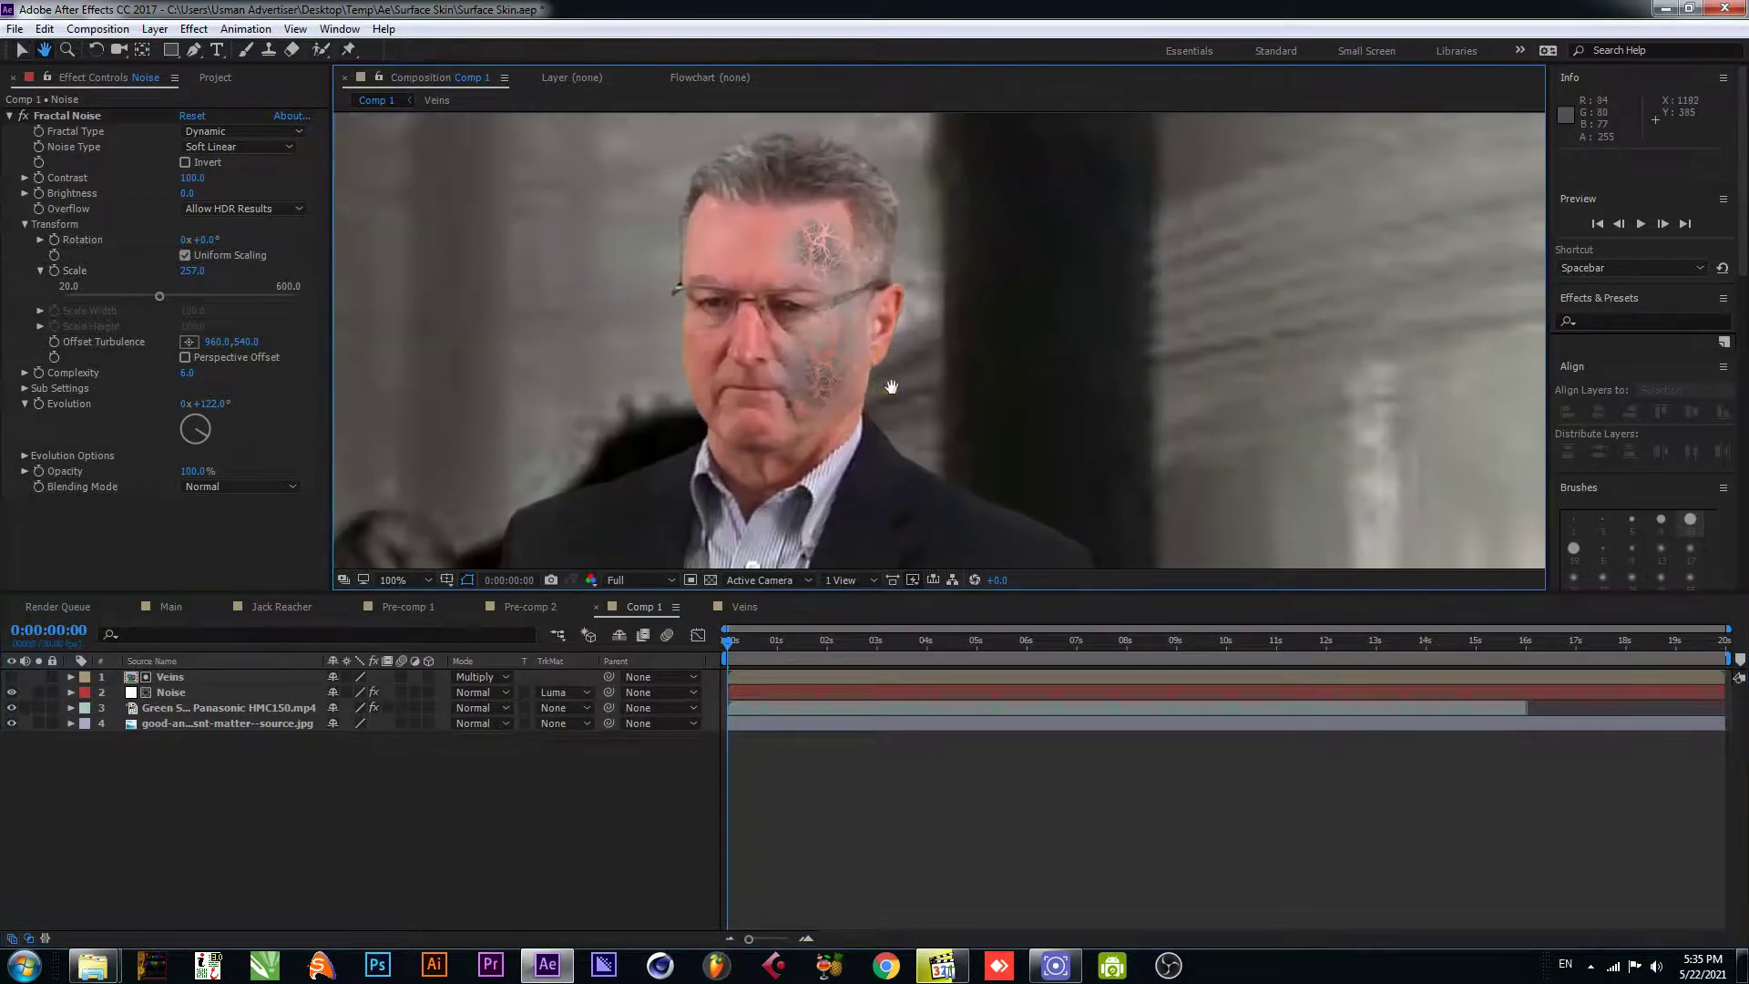
pyautogui.moveTo(802, 649); pyautogui.dragTo(666, 658)
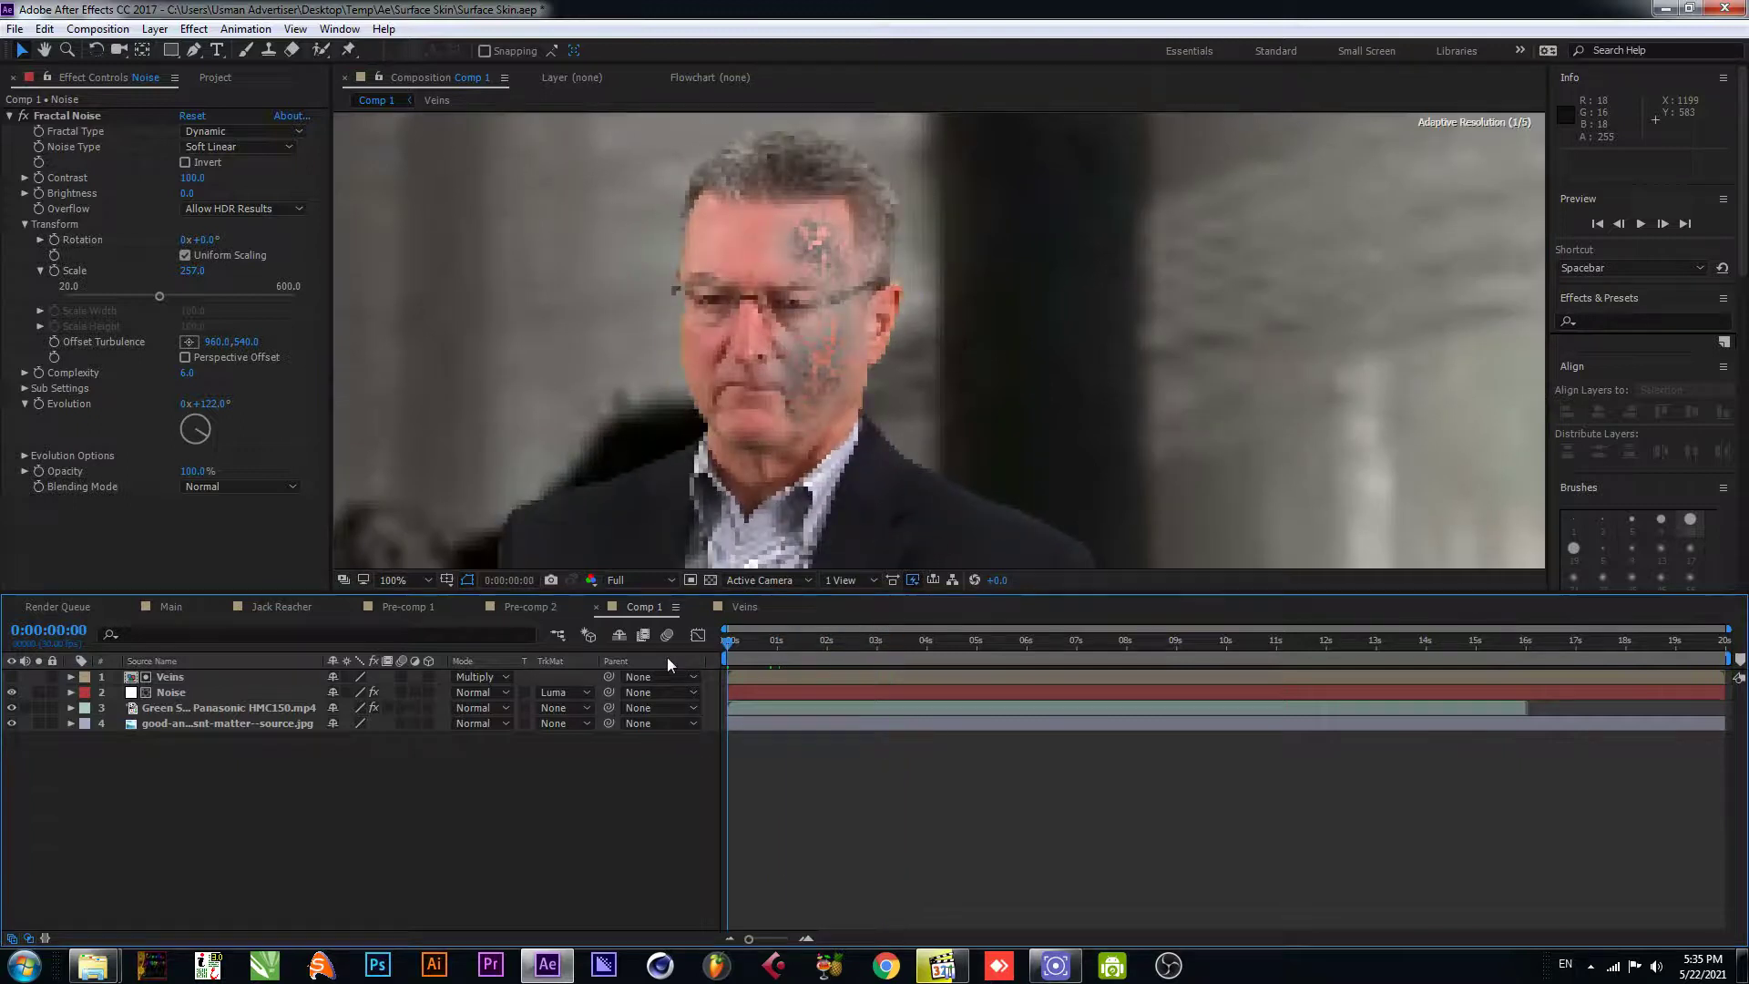
# - Select the Veins and Noise layers together and pre-compose them as Pre-comp
pyautogui.click(176, 681)
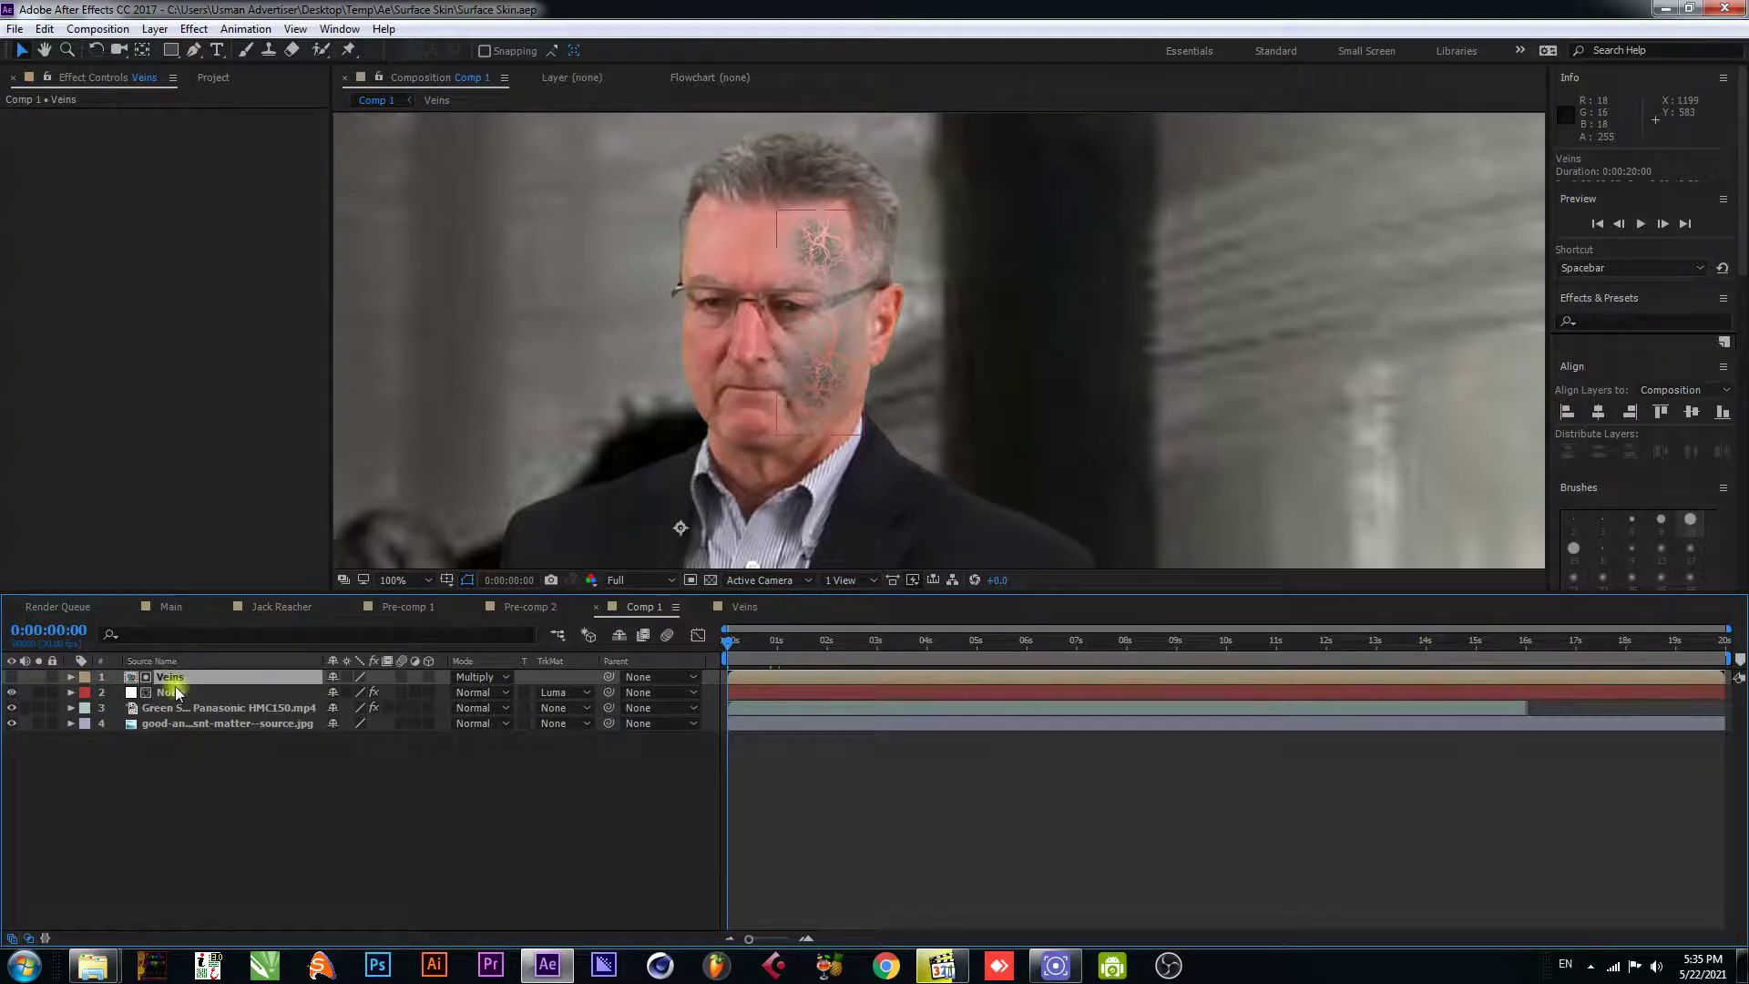
pyautogui.keyDown('shift'); pyautogui.click(177, 692); pyautogui.keyUp('shift')
pyautogui.rightClick(177, 693)
pyautogui.click(238, 787)
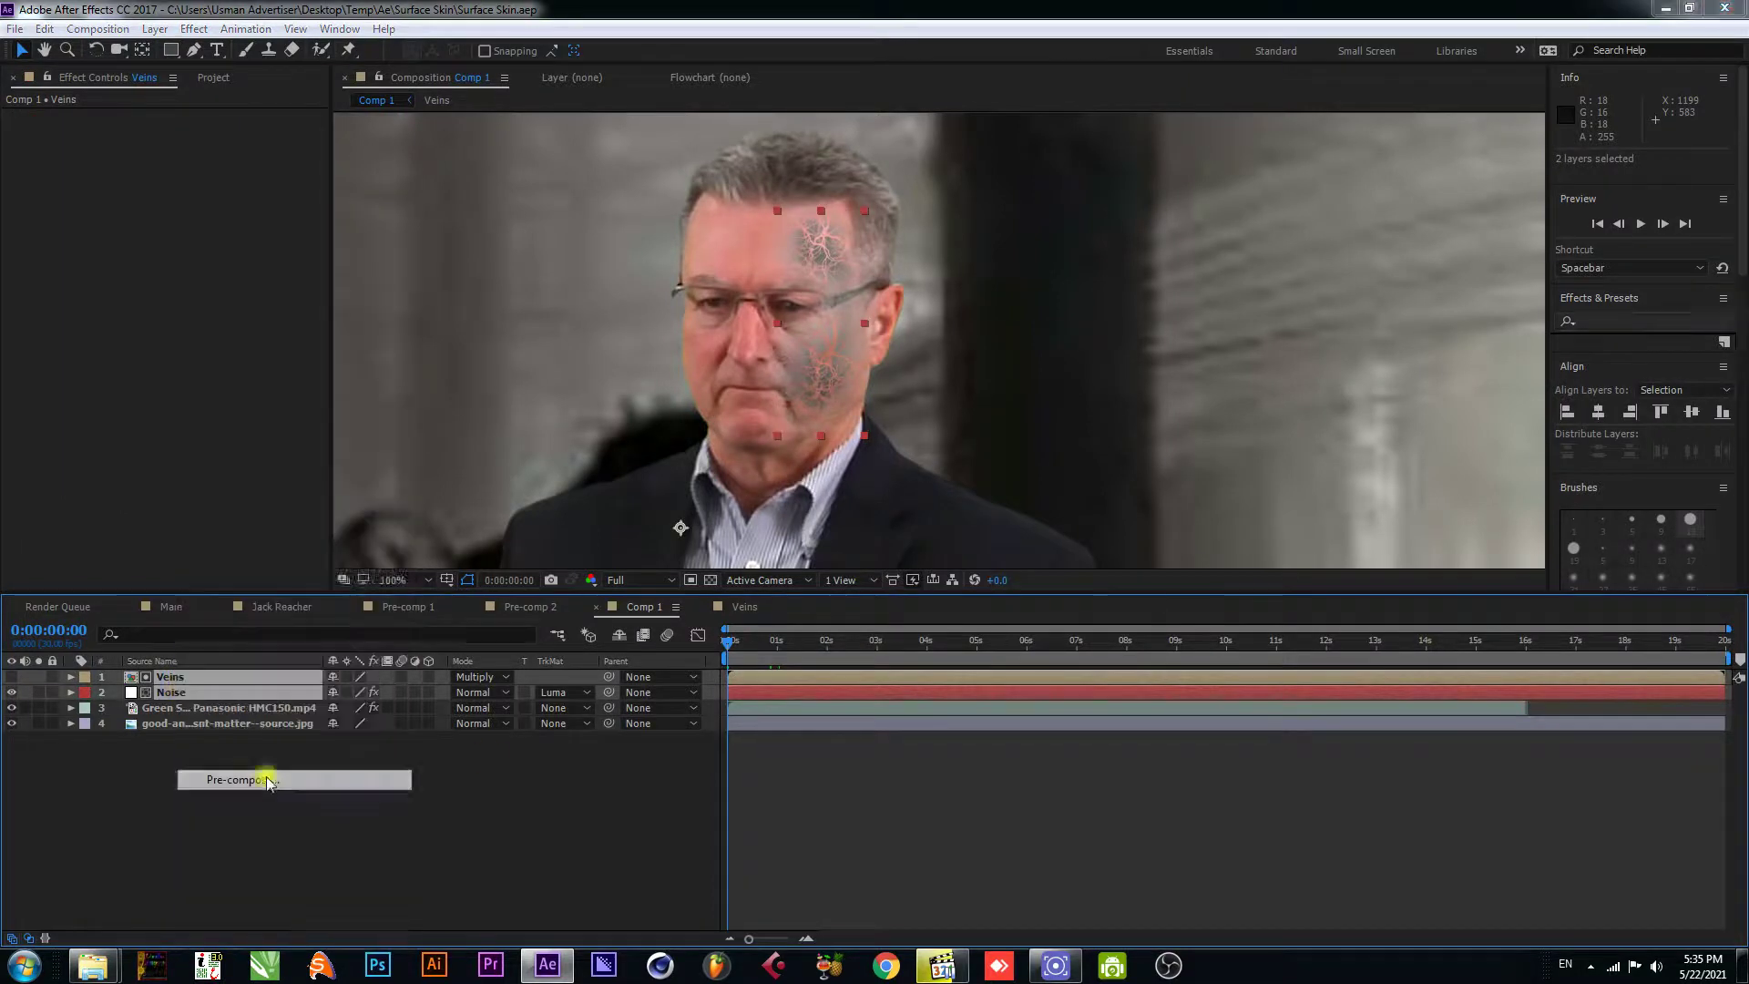
pyautogui.press('Right')
pyautogui.press('Return')
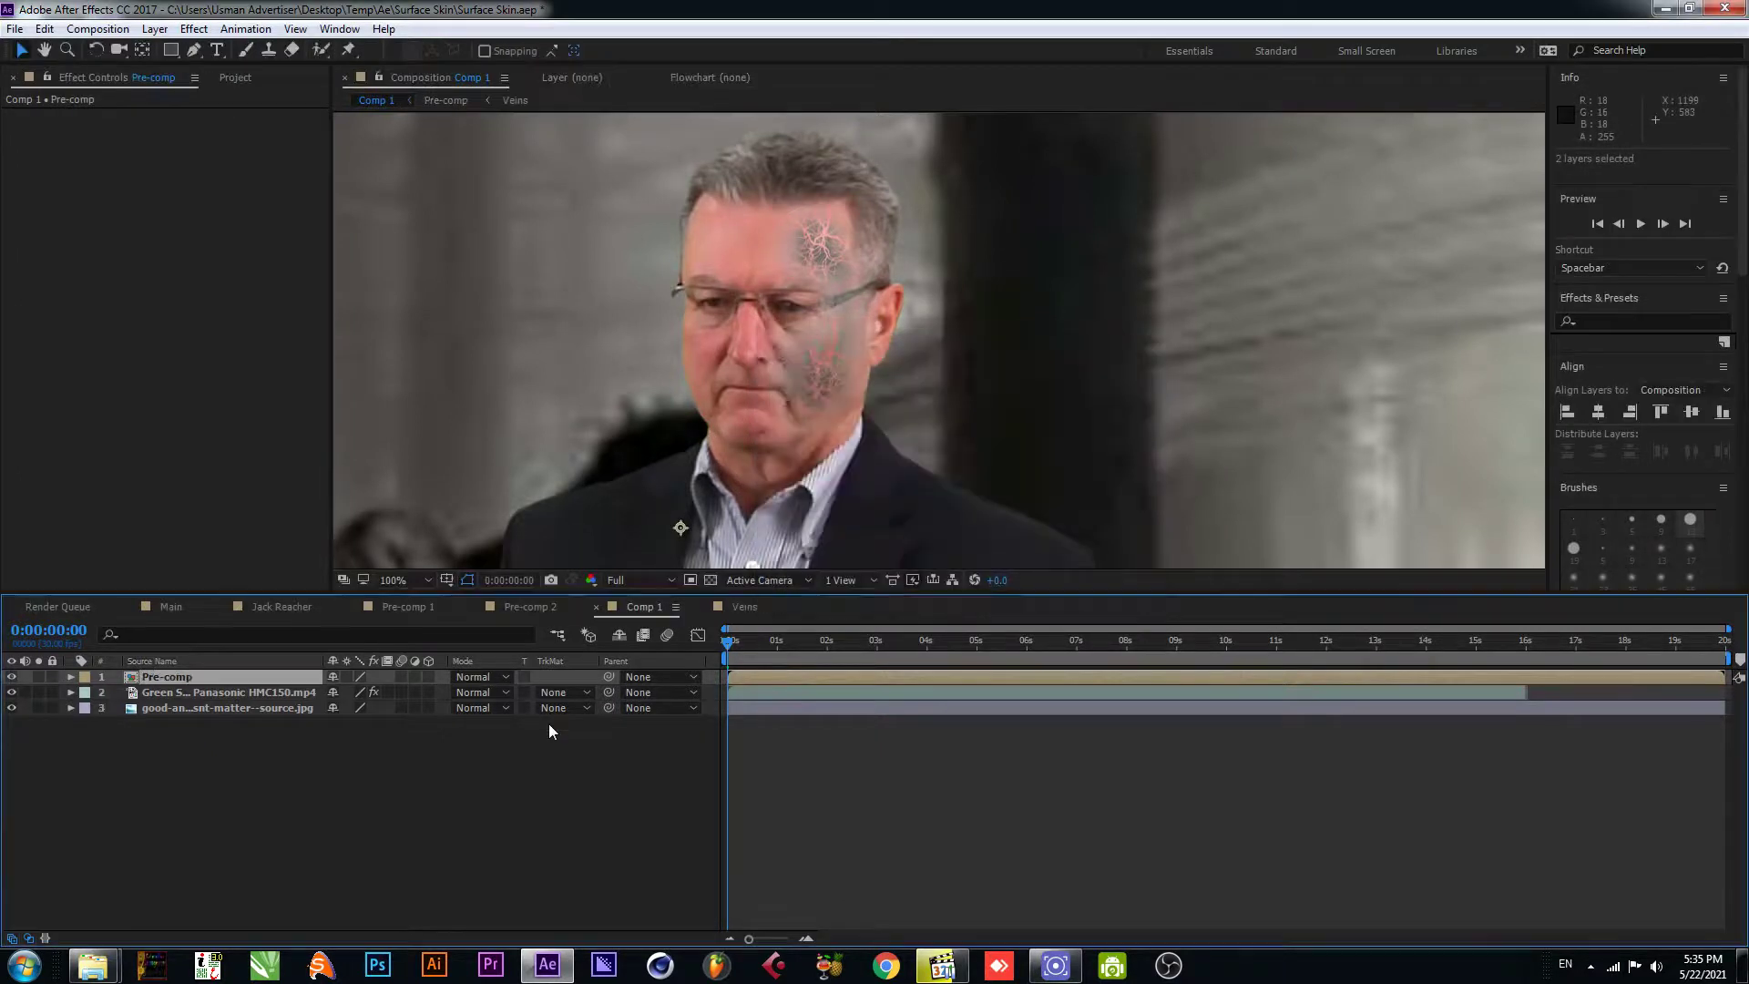
# - Open the Pre-comp composition and turn on the transparency grid
pyautogui.doubleClick(201, 680)
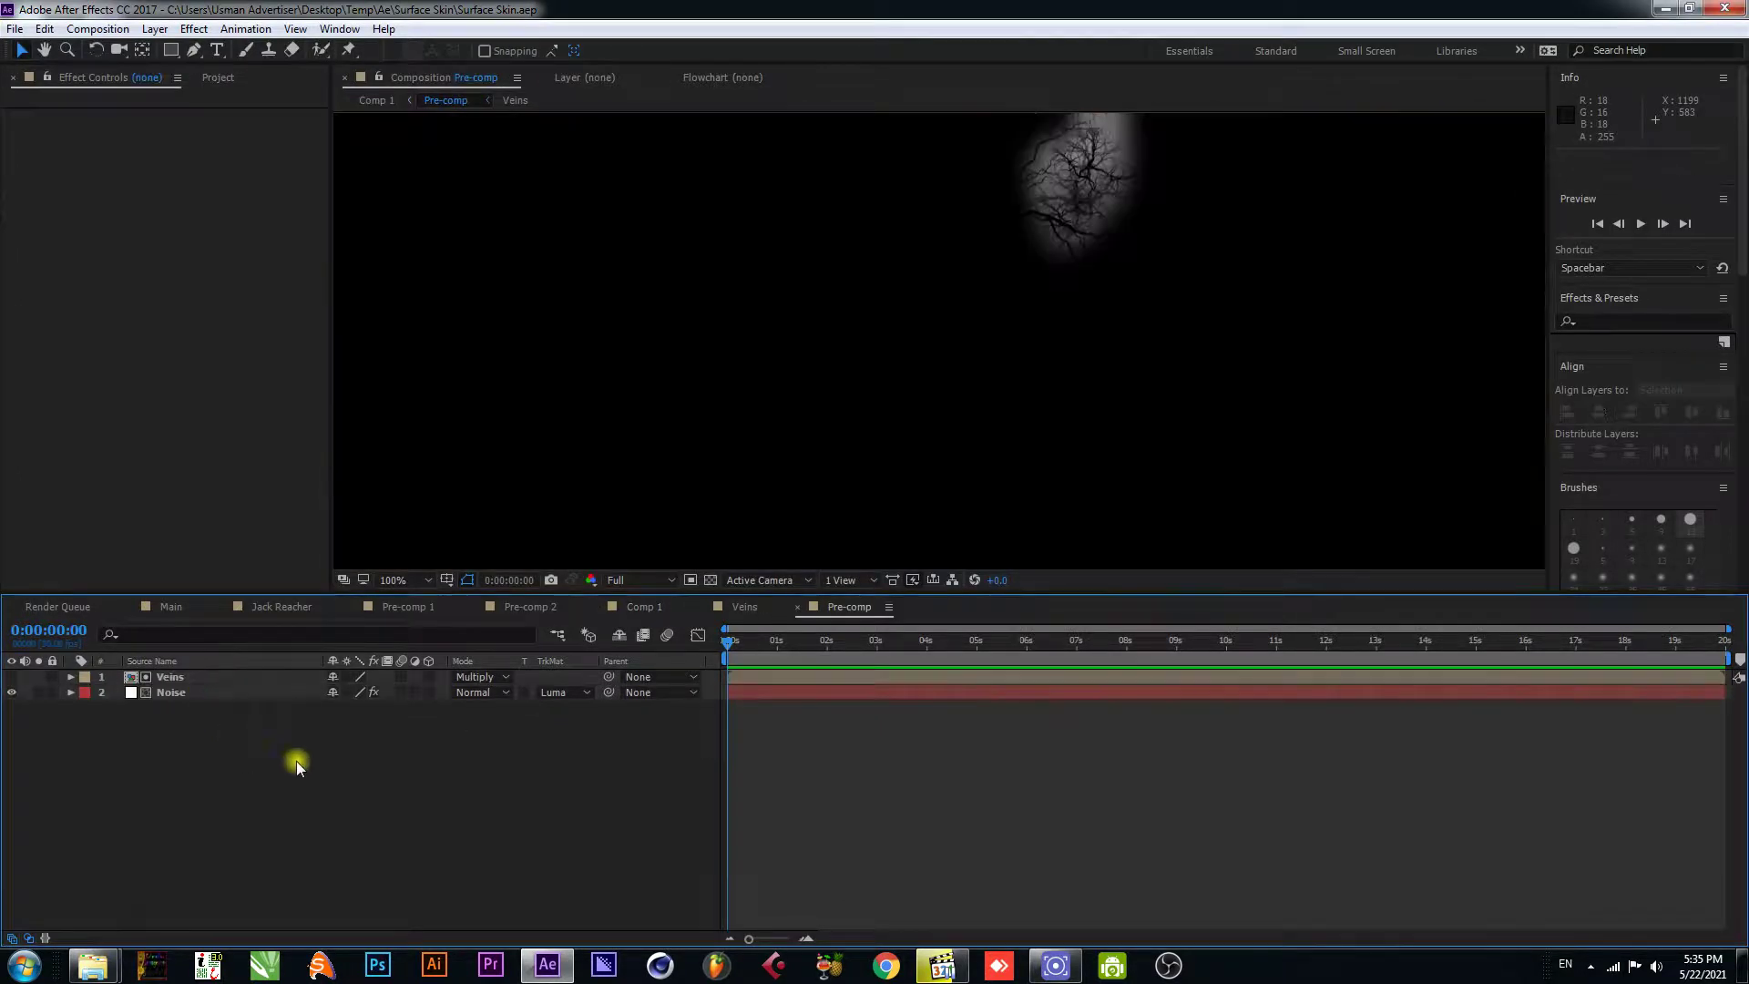
pyautogui.click(709, 580)
pyautogui.rightClick(450, 778)
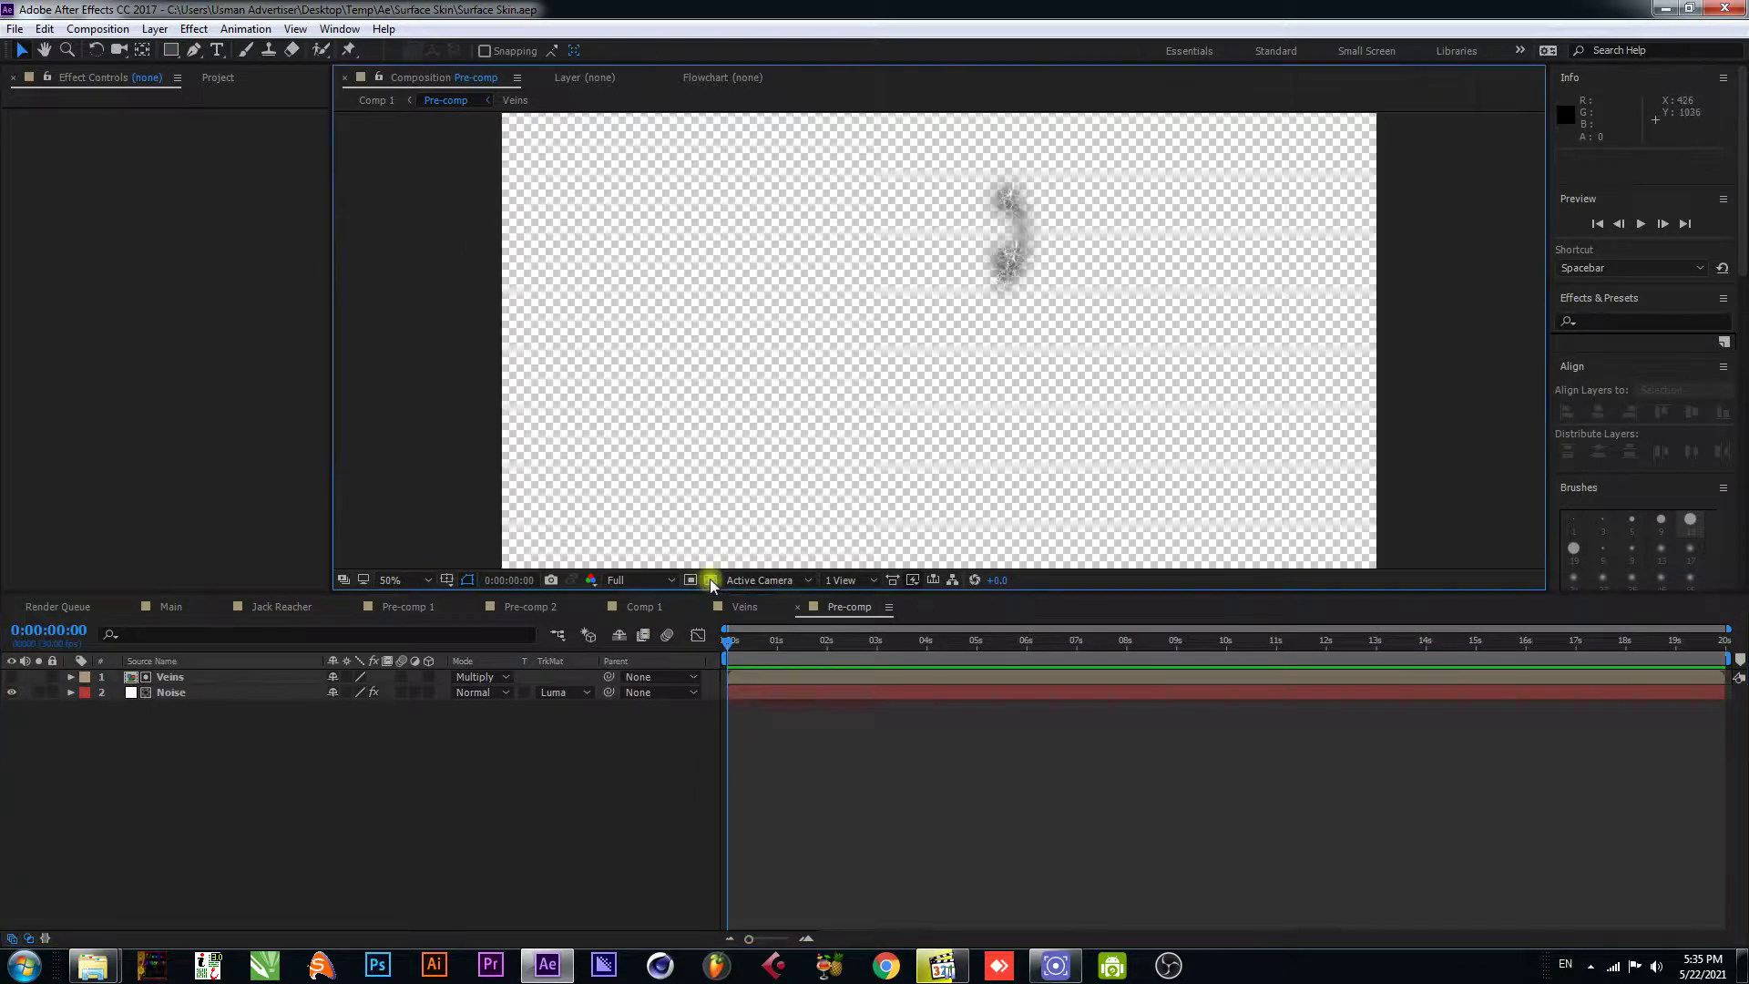
pyautogui.moveTo(539, 603)
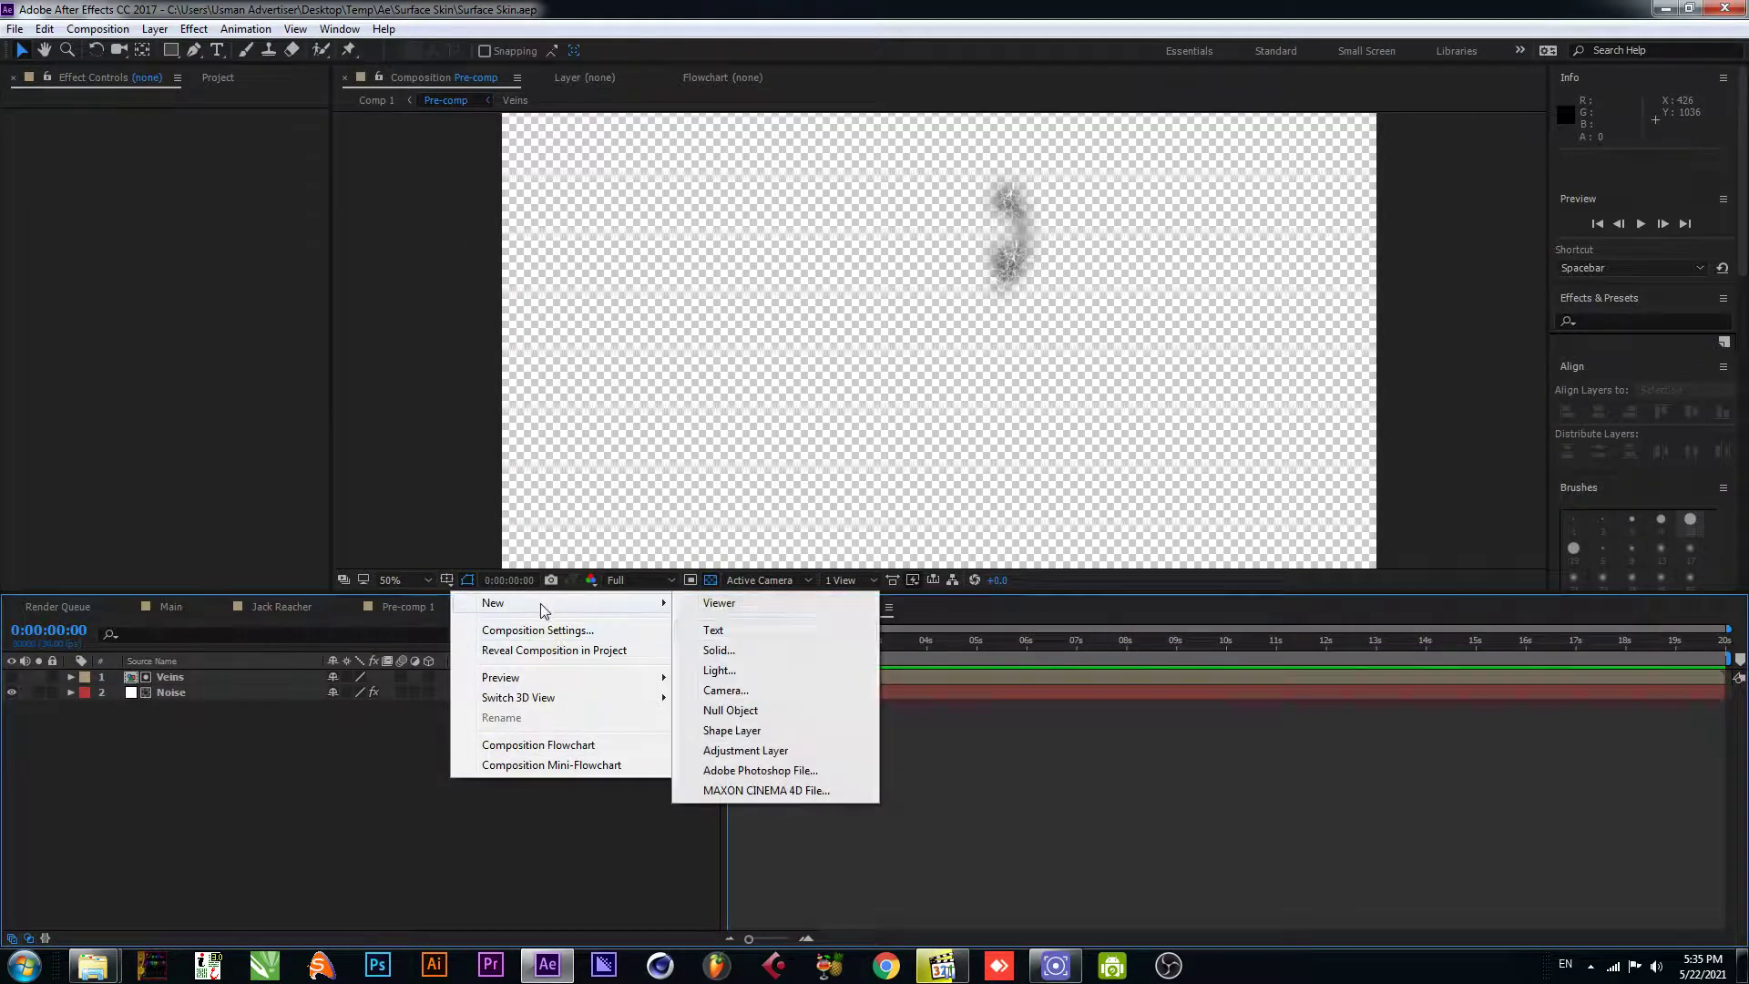
pyautogui.click(733, 669)
pyautogui.click(1467, 719)
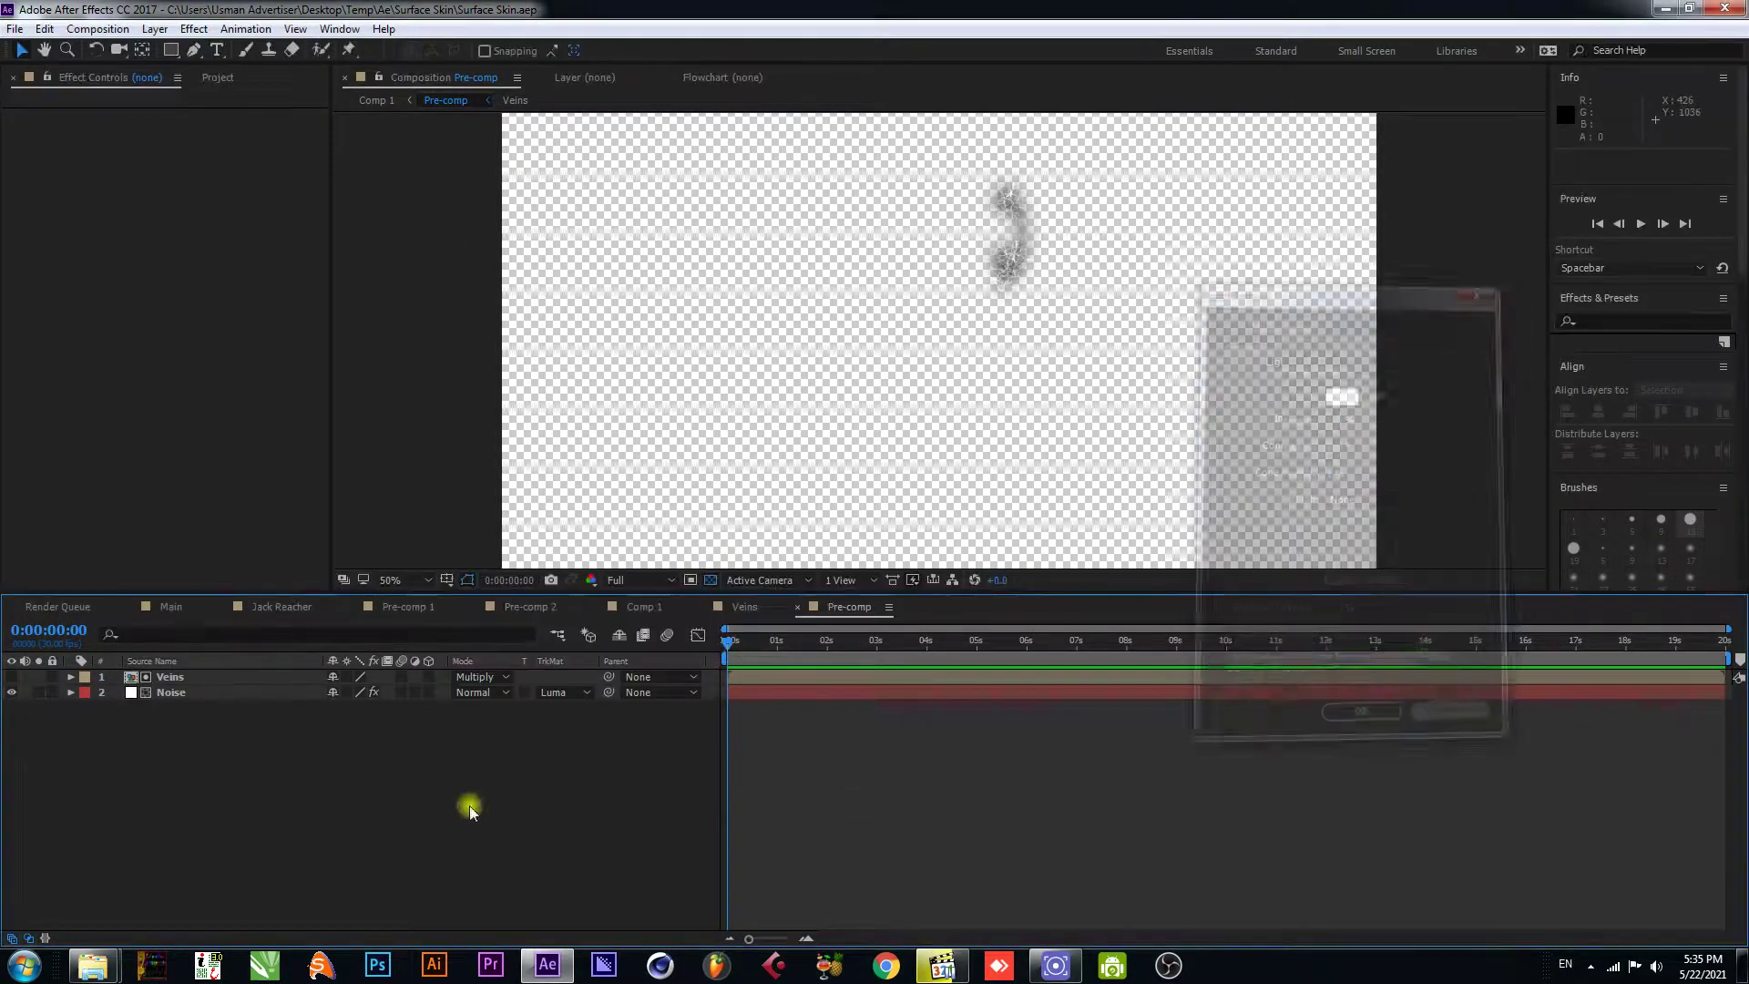
# - Add a black 1920 × 1080 px solid to Pre-comp and place it beneath the Noise layer
pyautogui.rightClick(468, 805)
pyautogui.moveTo(558, 641)
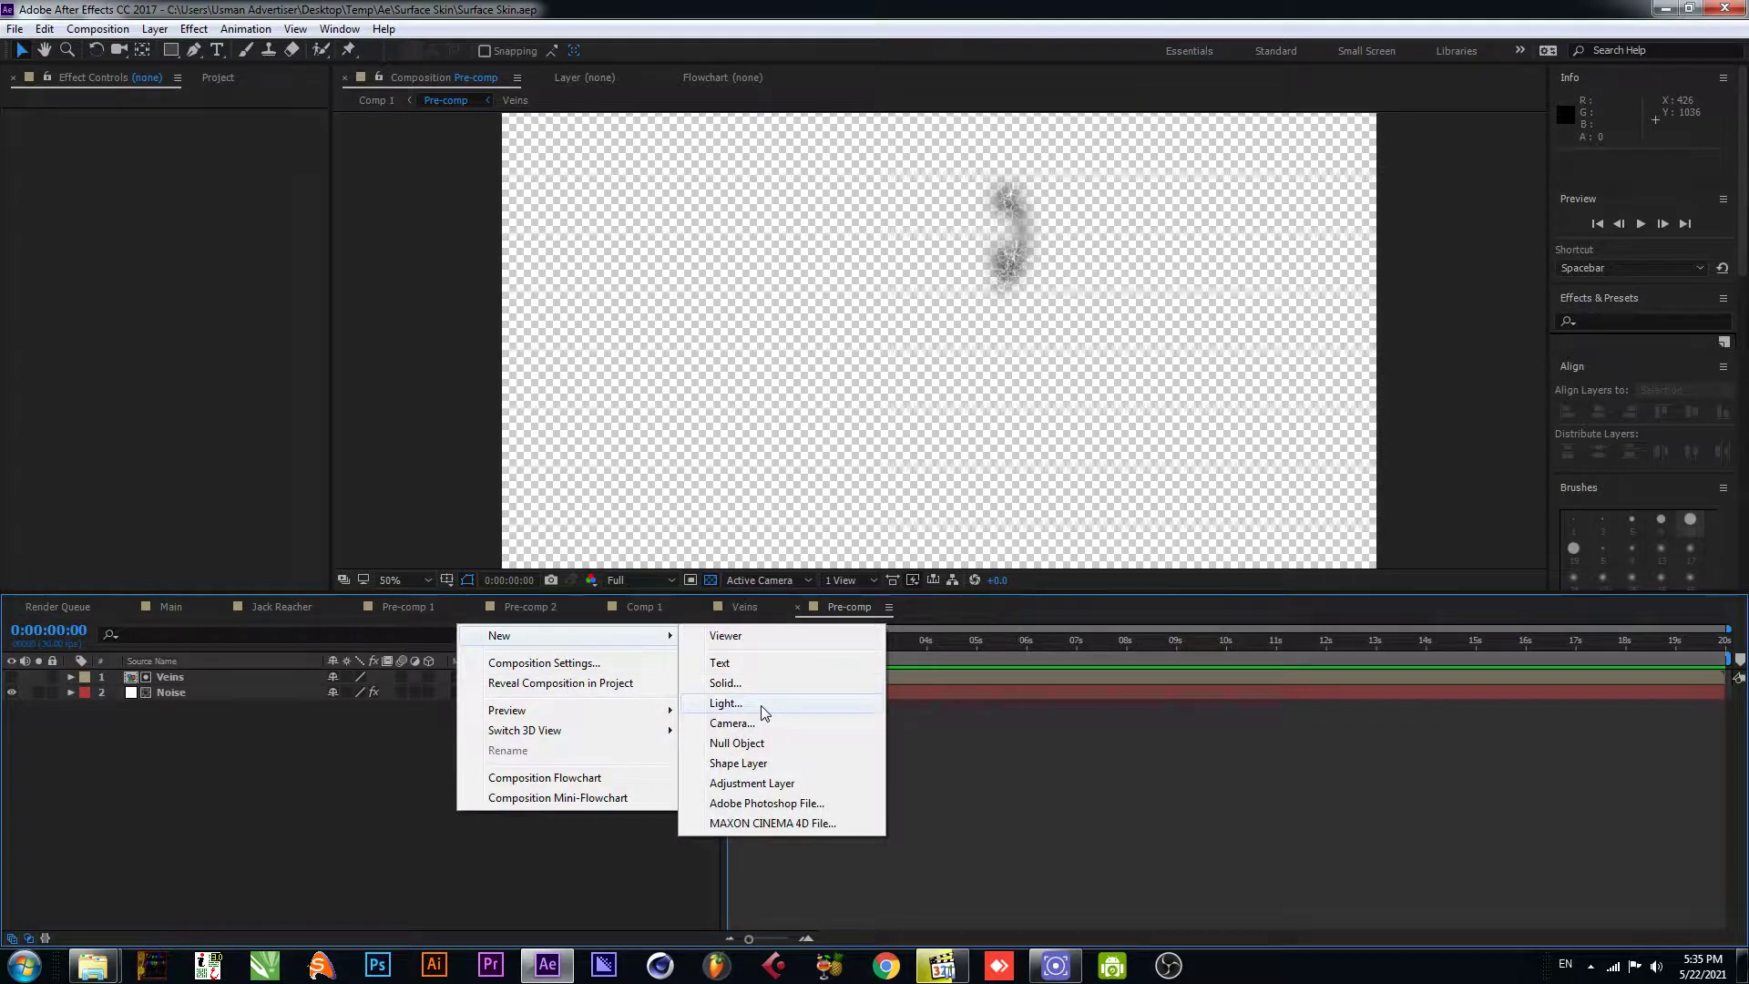
pyautogui.click(760, 684)
pyautogui.click(878, 594)
pyautogui.click(1066, 546)
pyautogui.click(1426, 355)
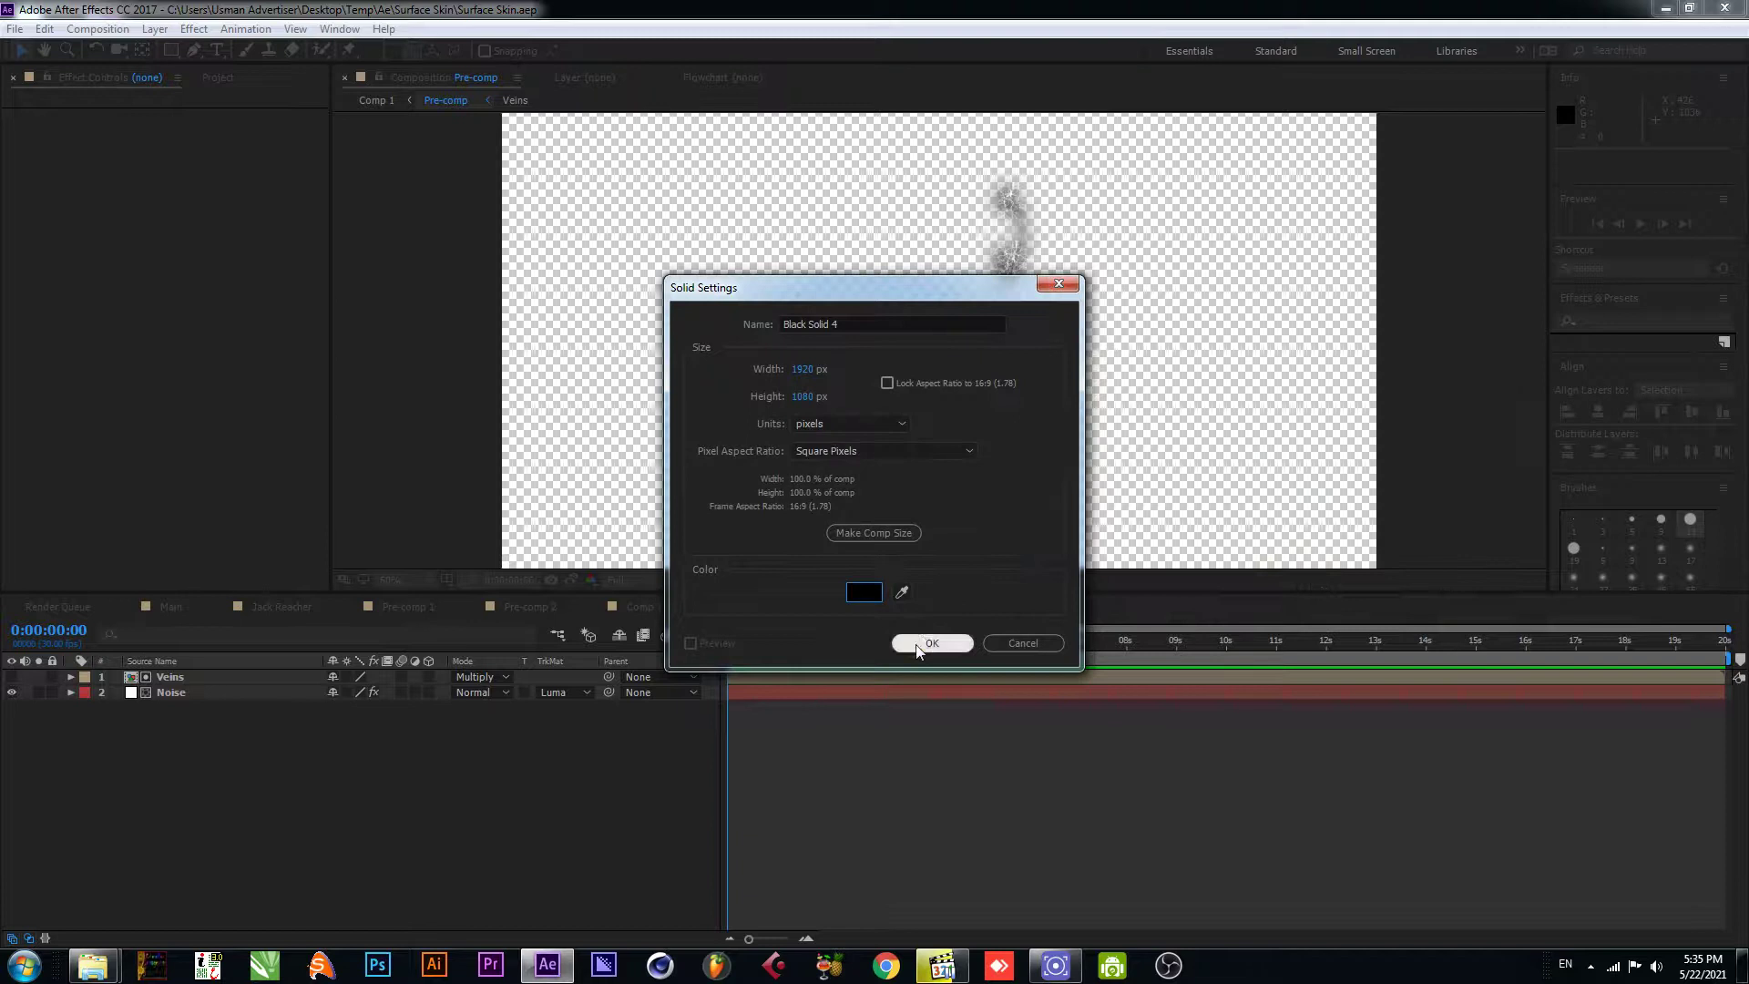
pyautogui.click(929, 642)
pyautogui.moveTo(178, 680); pyautogui.dragTo(173, 738)
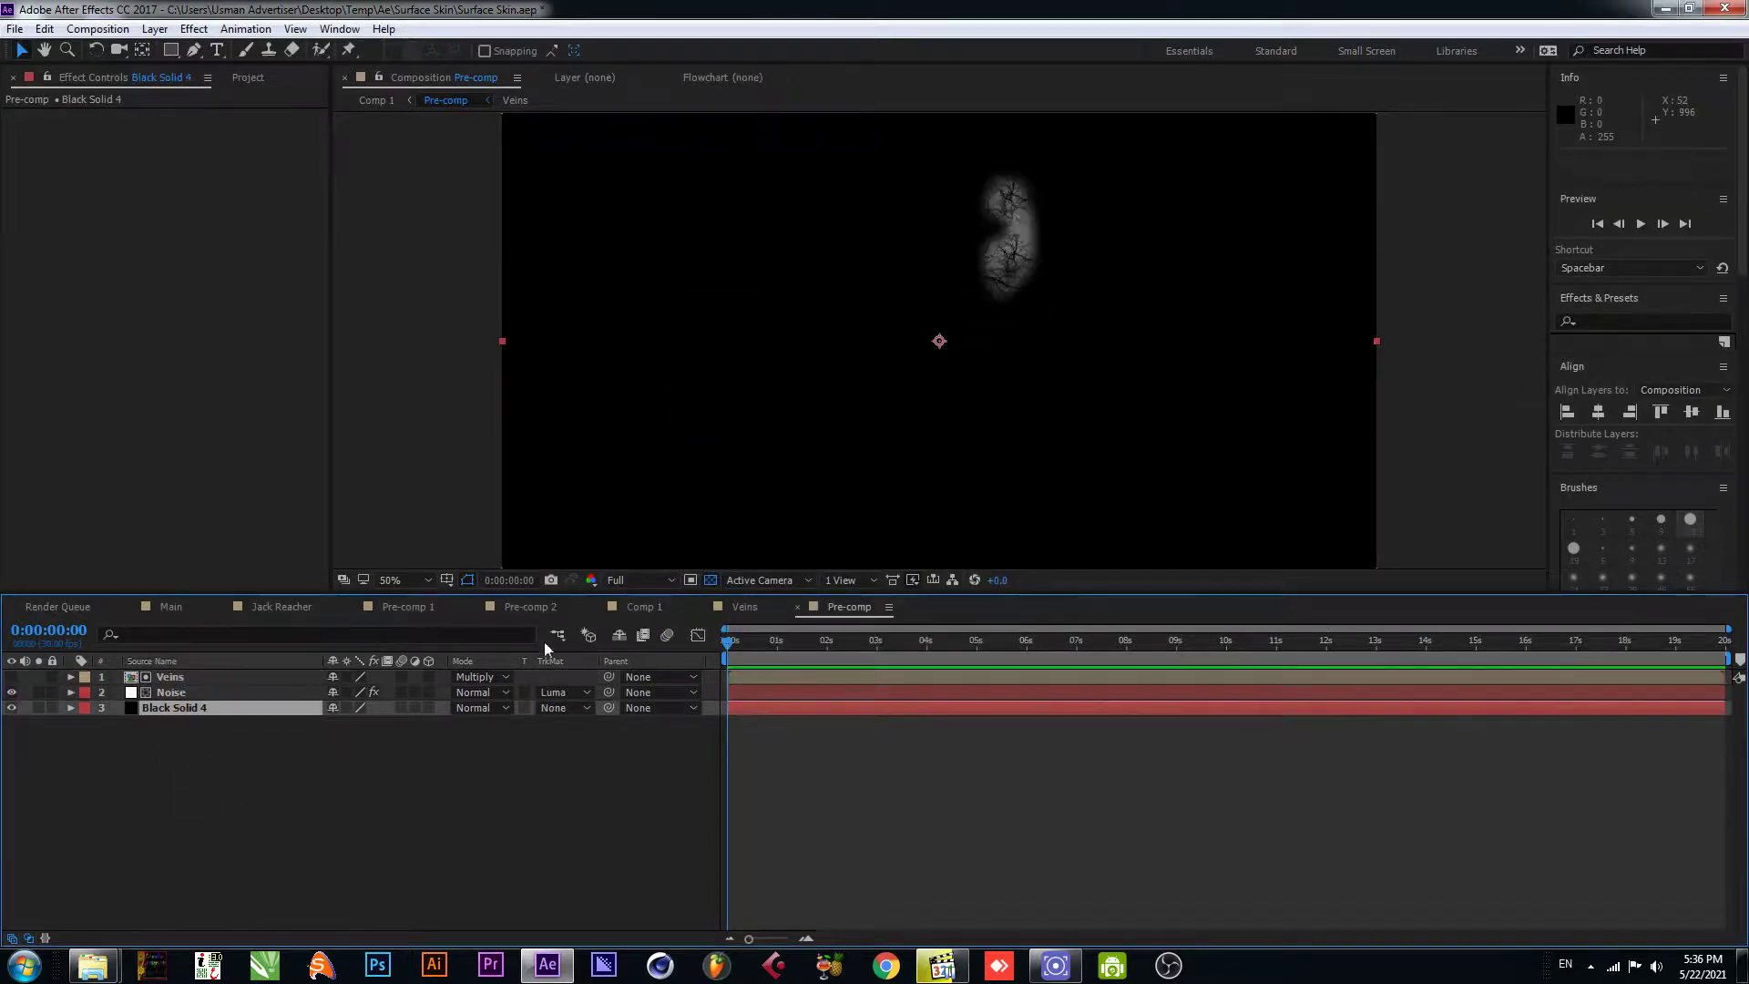
# - Return to Comp 1 and set the Pre-comp layer's blending mode to Color Dodge
pyautogui.click(644, 606)
pyautogui.scroll(-2, 789, 441)
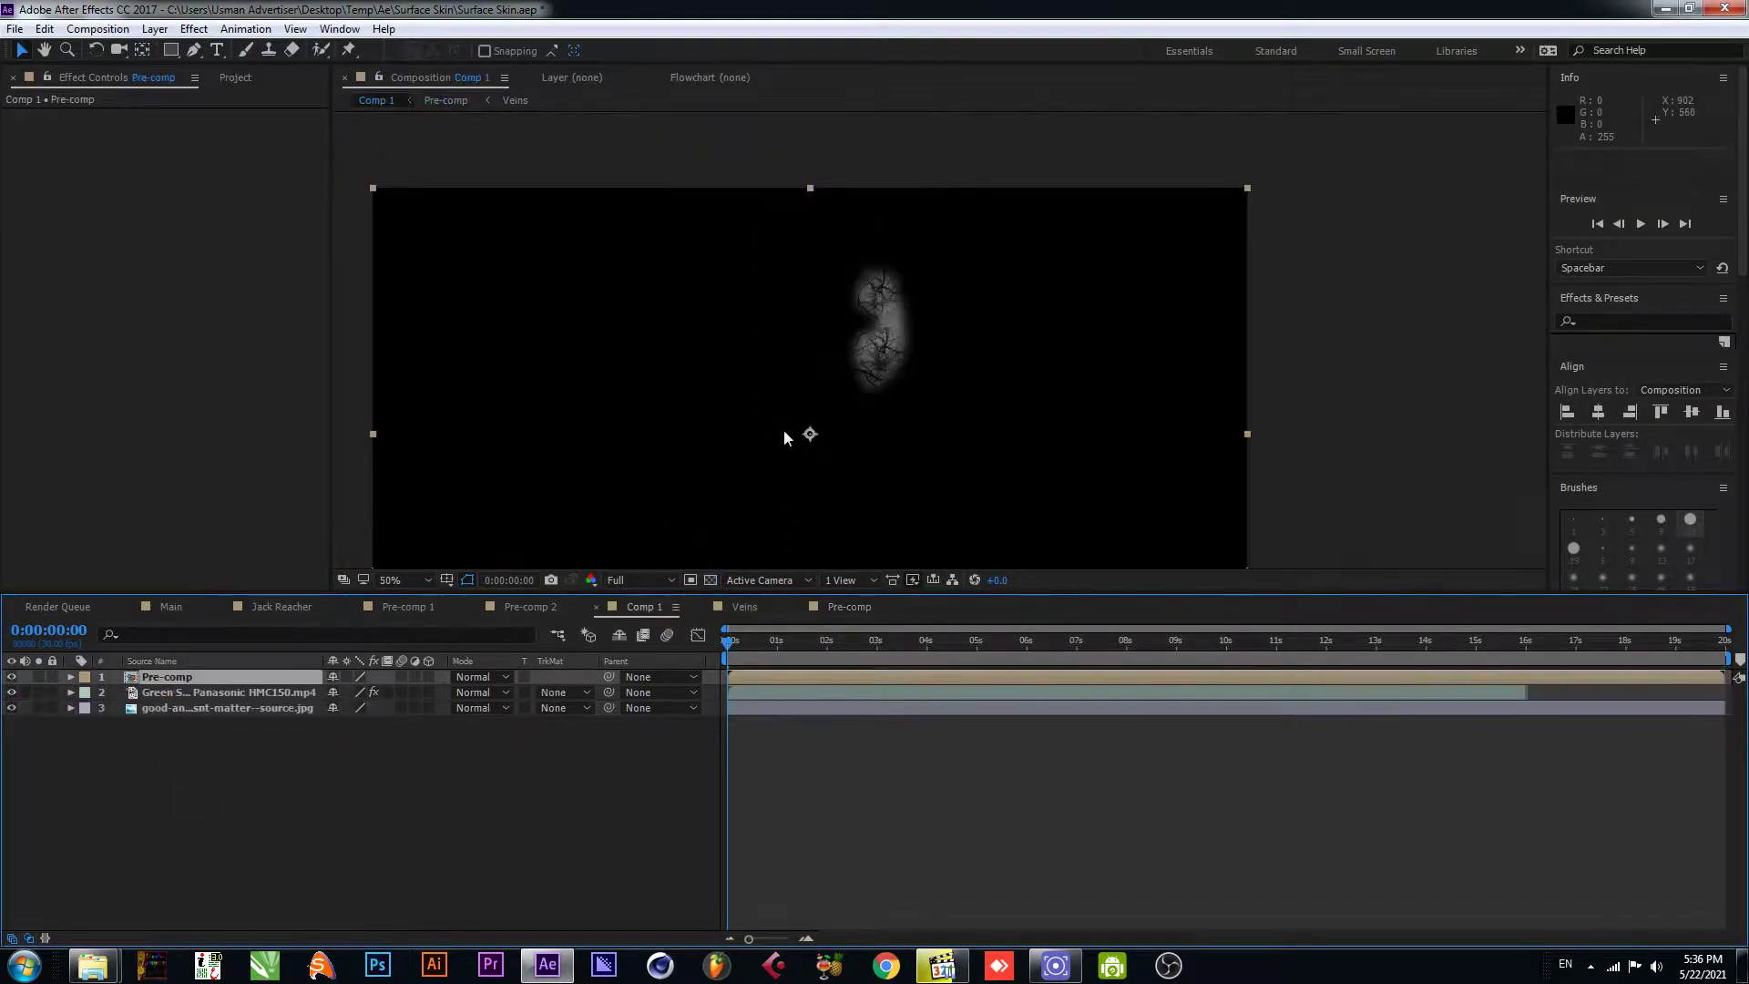
pyautogui.moveTo(899, 403); pyautogui.dragTo(899, 391)
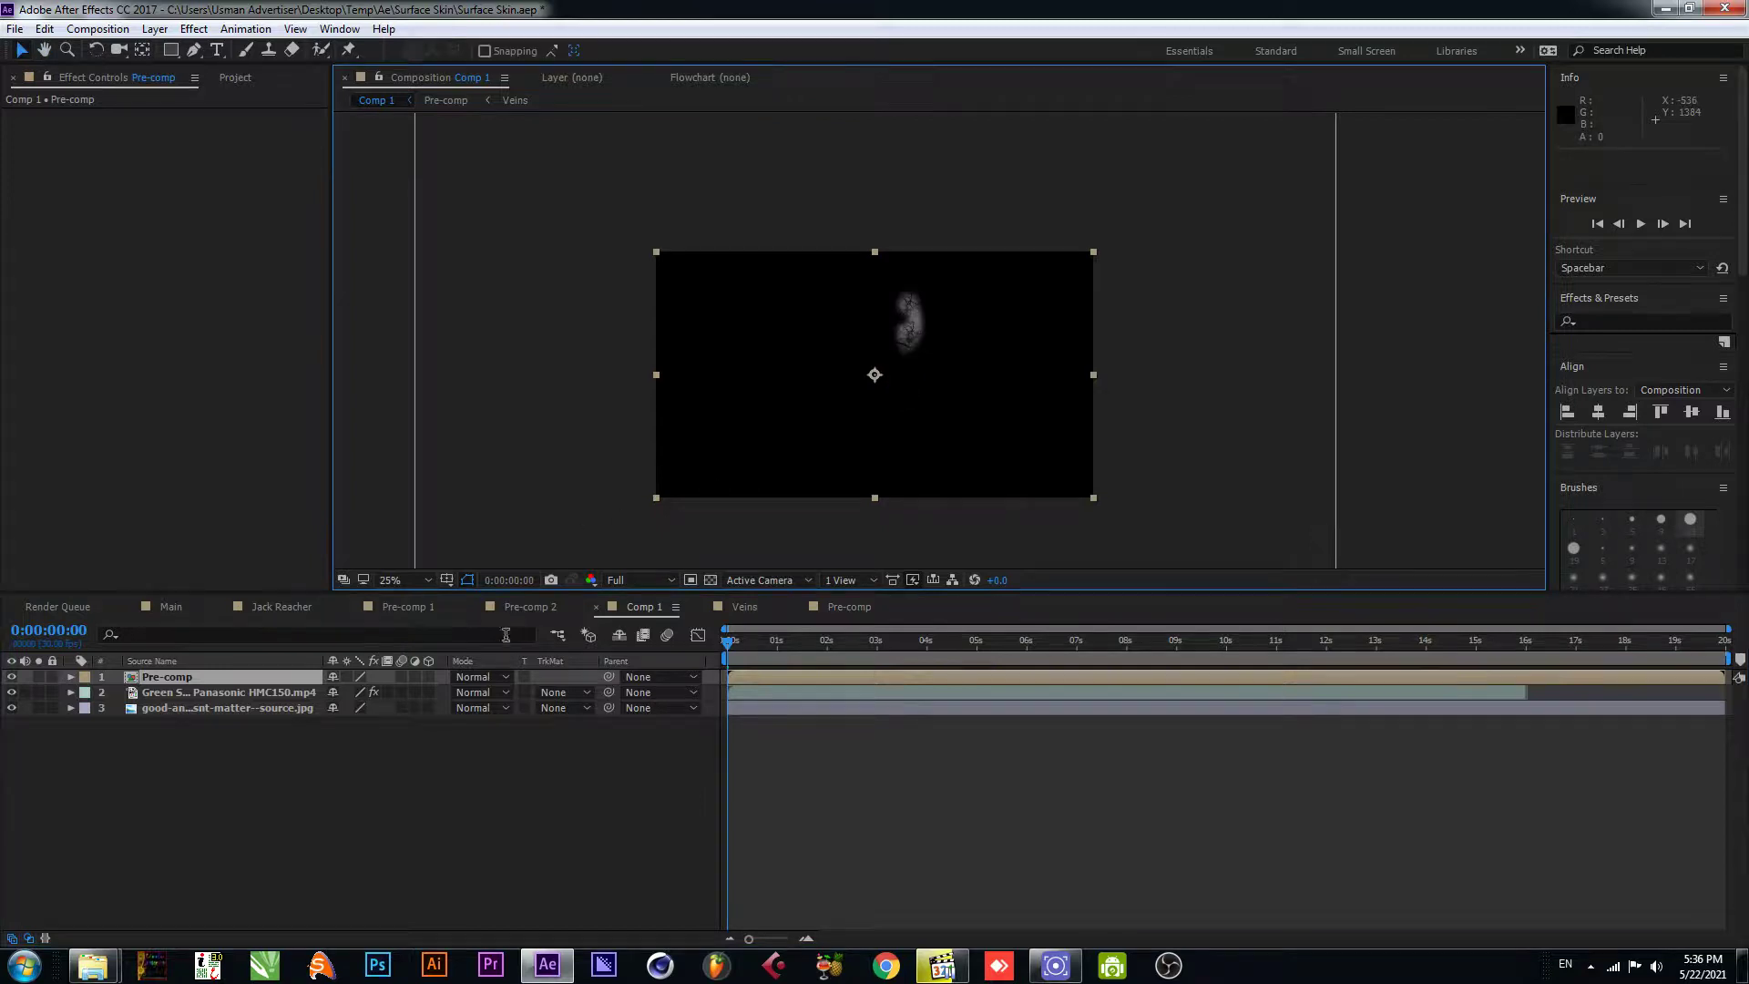
pyautogui.click(480, 678)
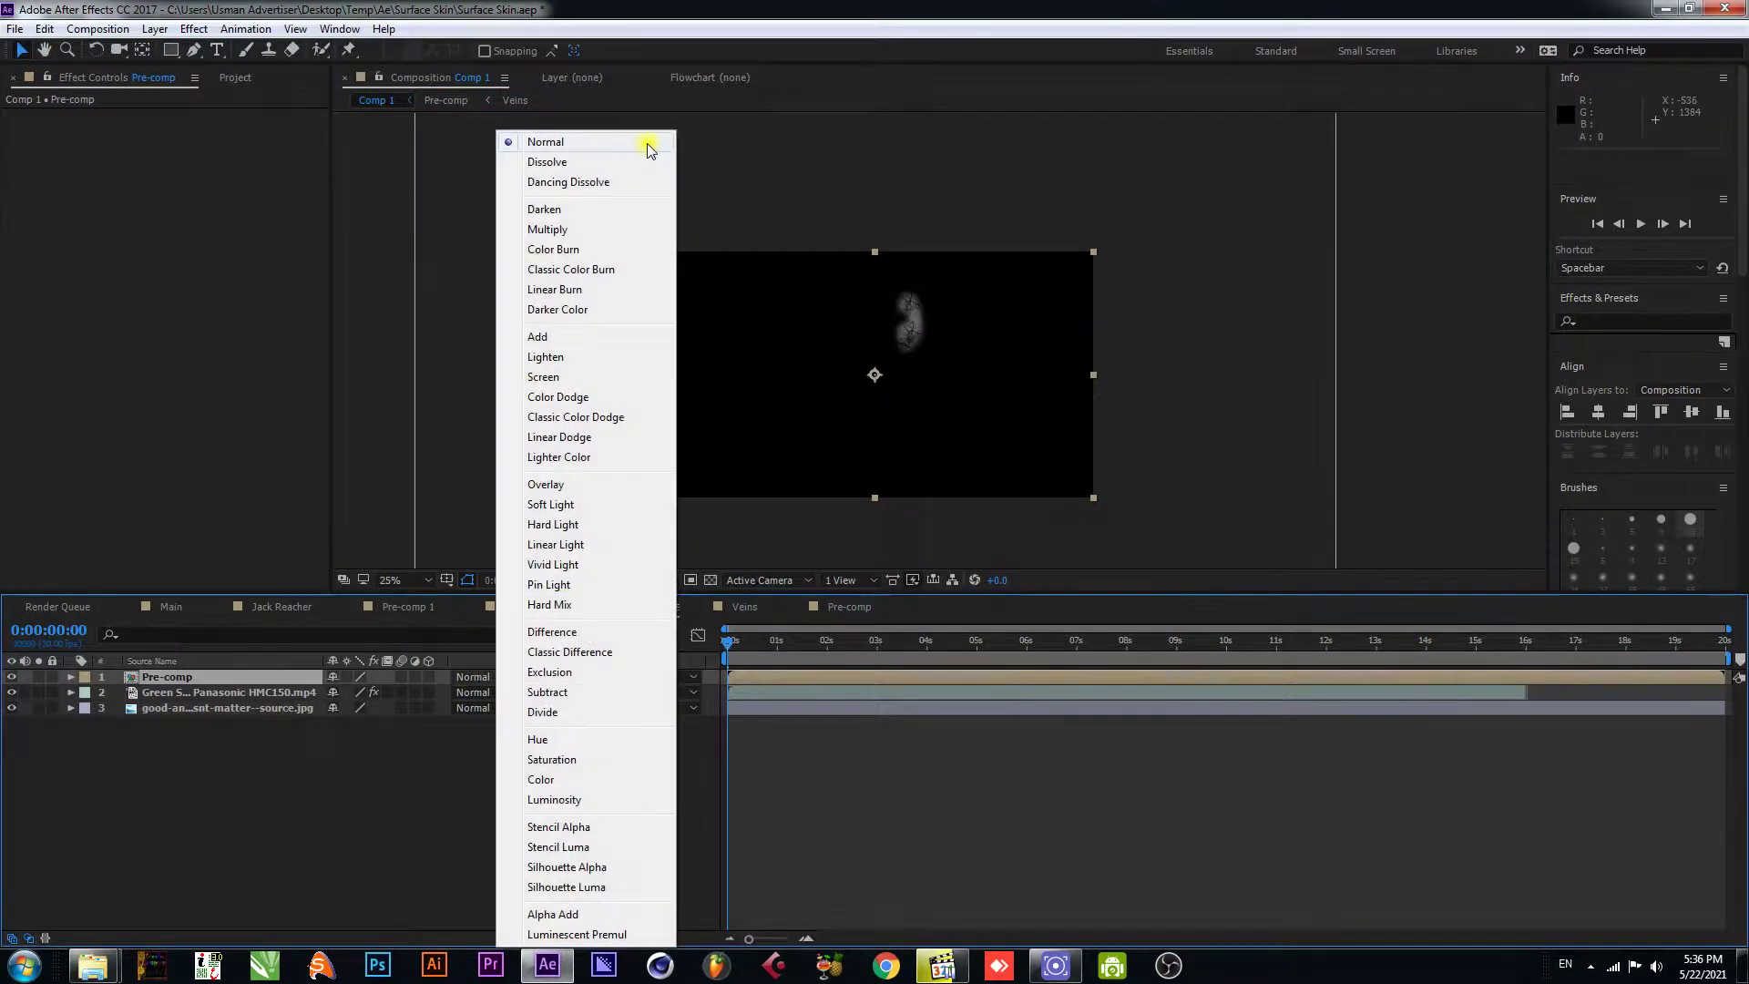
pyautogui.click(570, 396)
pyautogui.scroll(4, 833, 360)
pyautogui.moveTo(833, 360); pyautogui.dragTo(851, 382)
pyautogui.press('v')
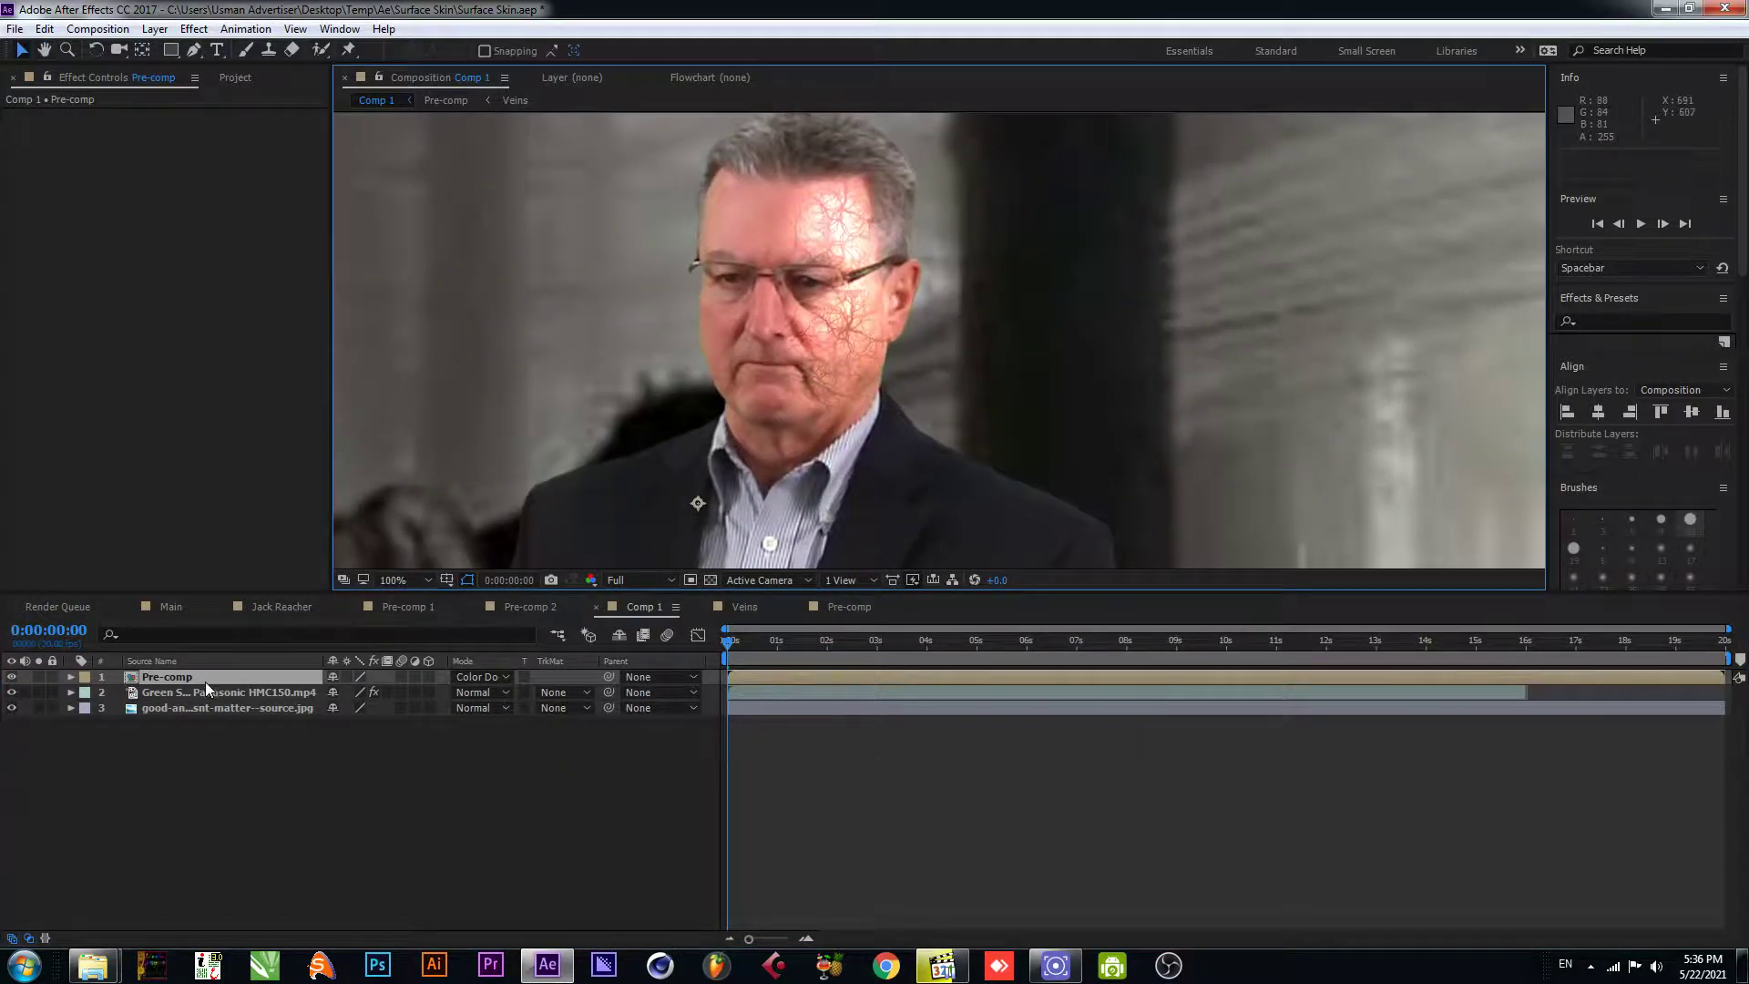
# - Apply the Curves effect to the Pre-comp layer and raise the midtones of its Red channel slightly
pyautogui.hotkey('ctrl', 'space')
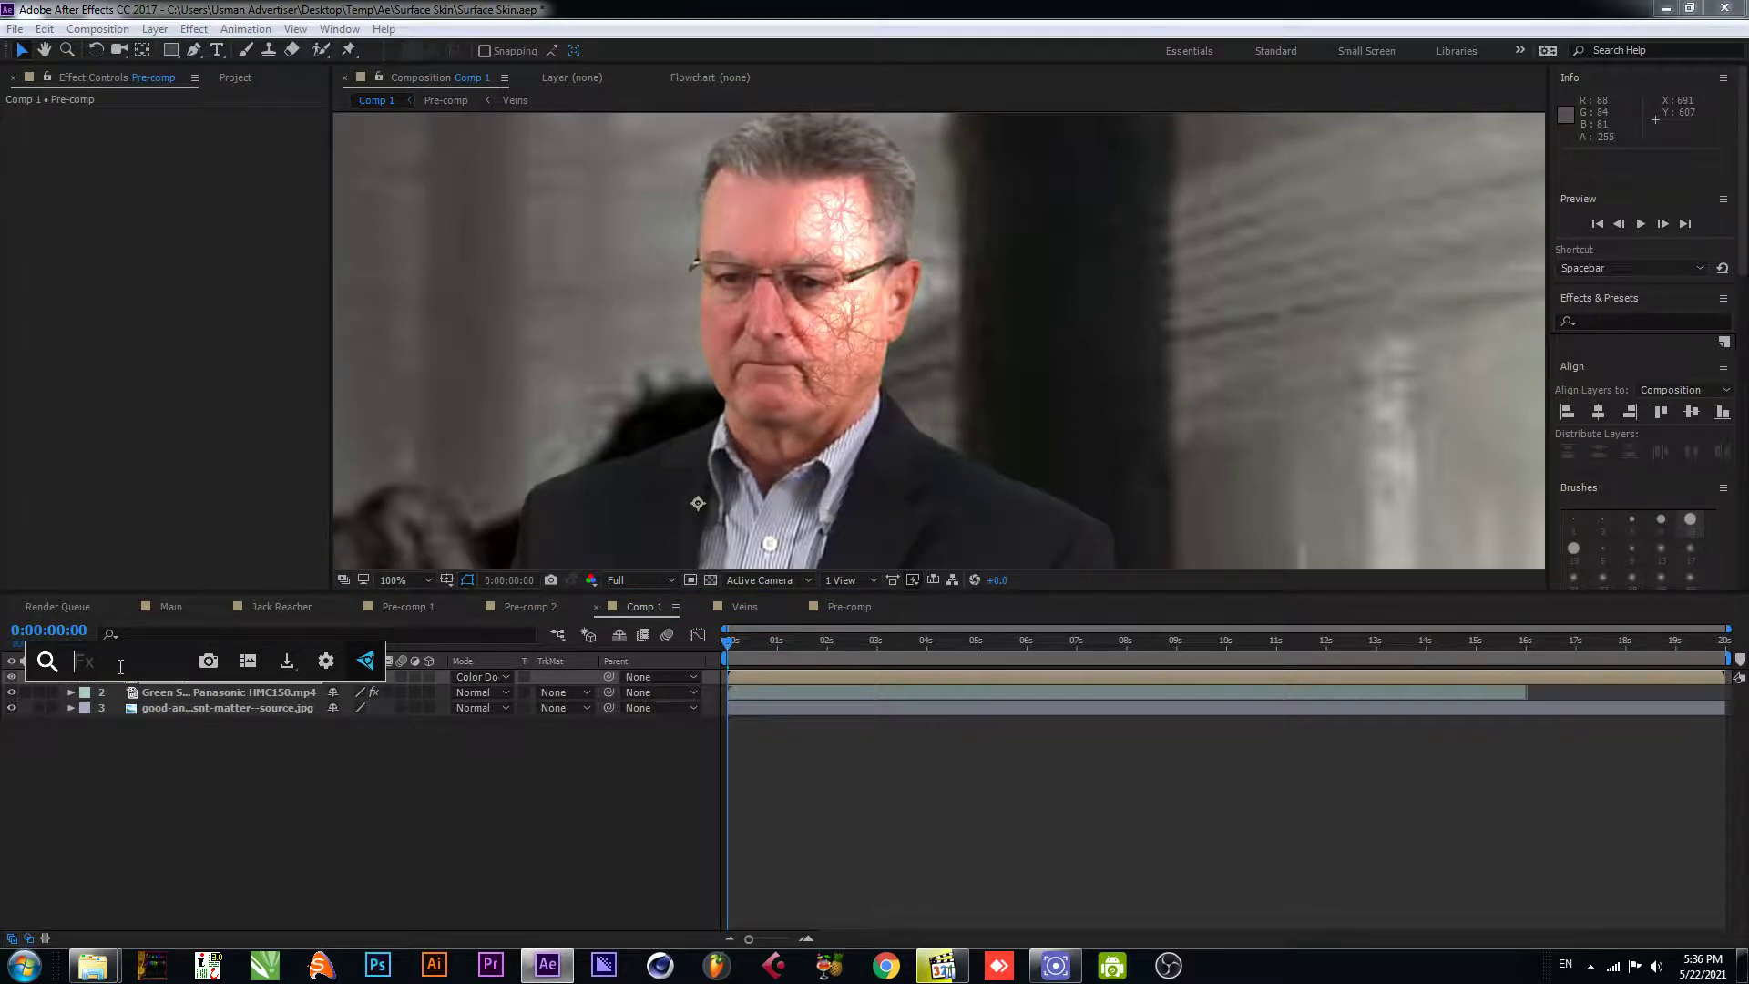
pyautogui.write('Curv')
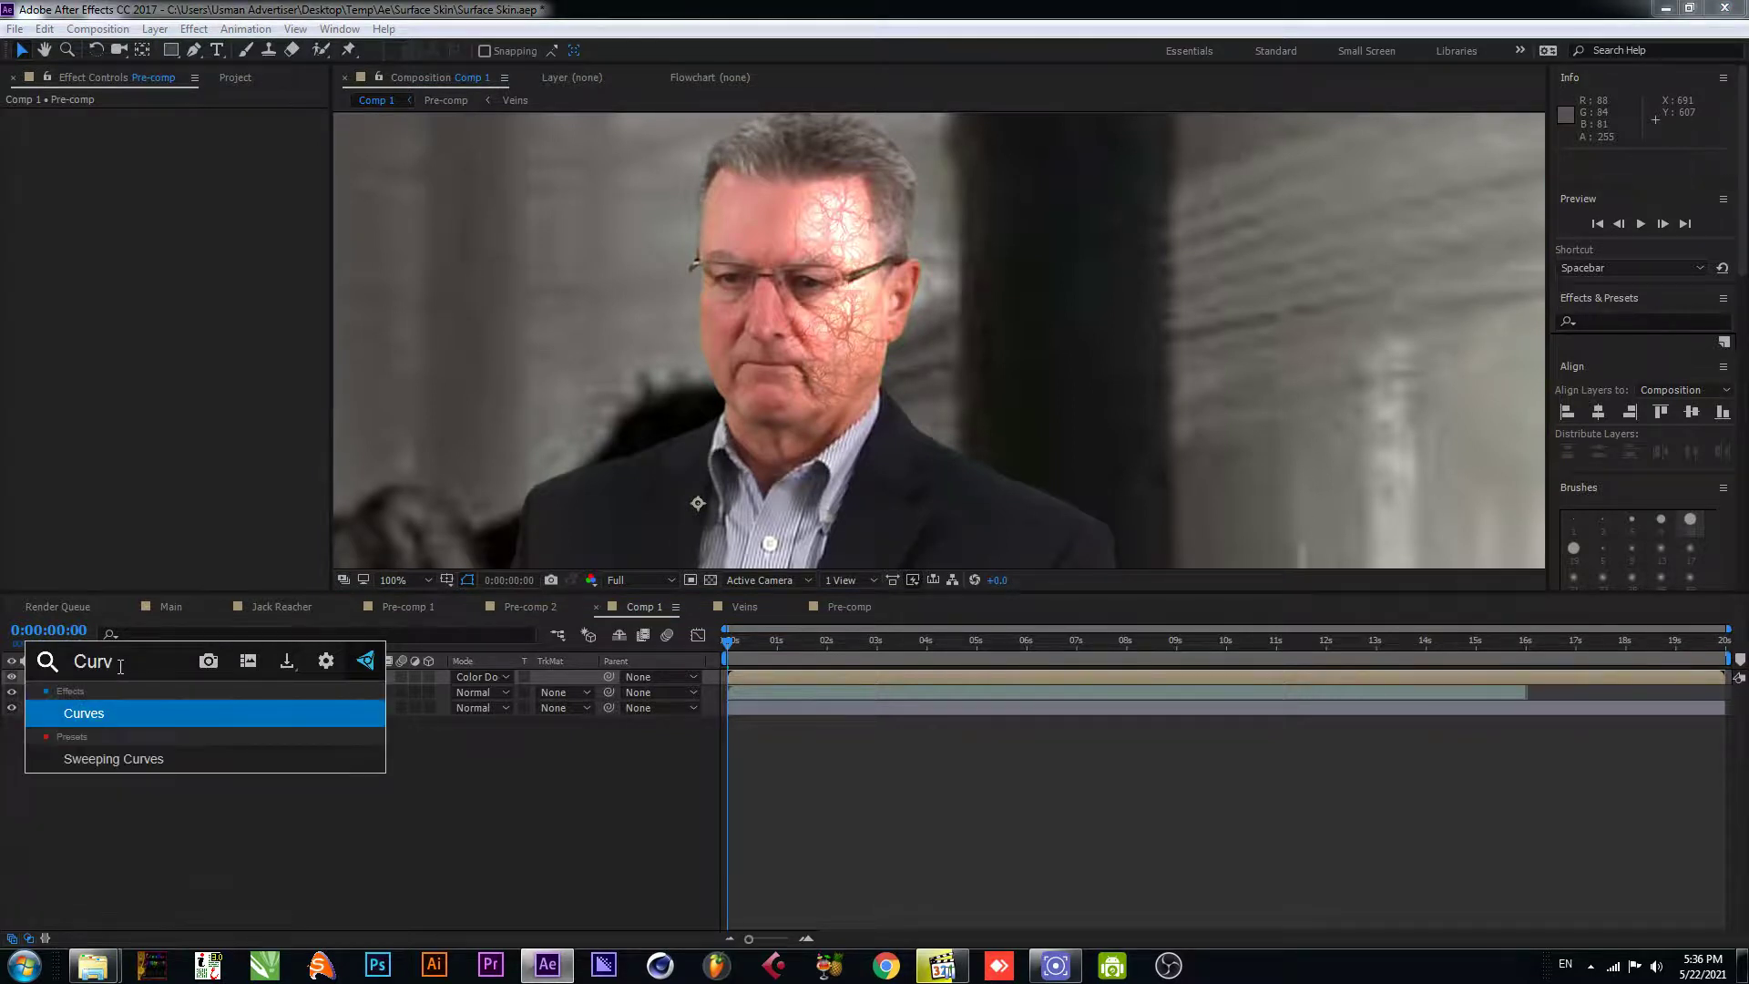
pyautogui.click(74, 716)
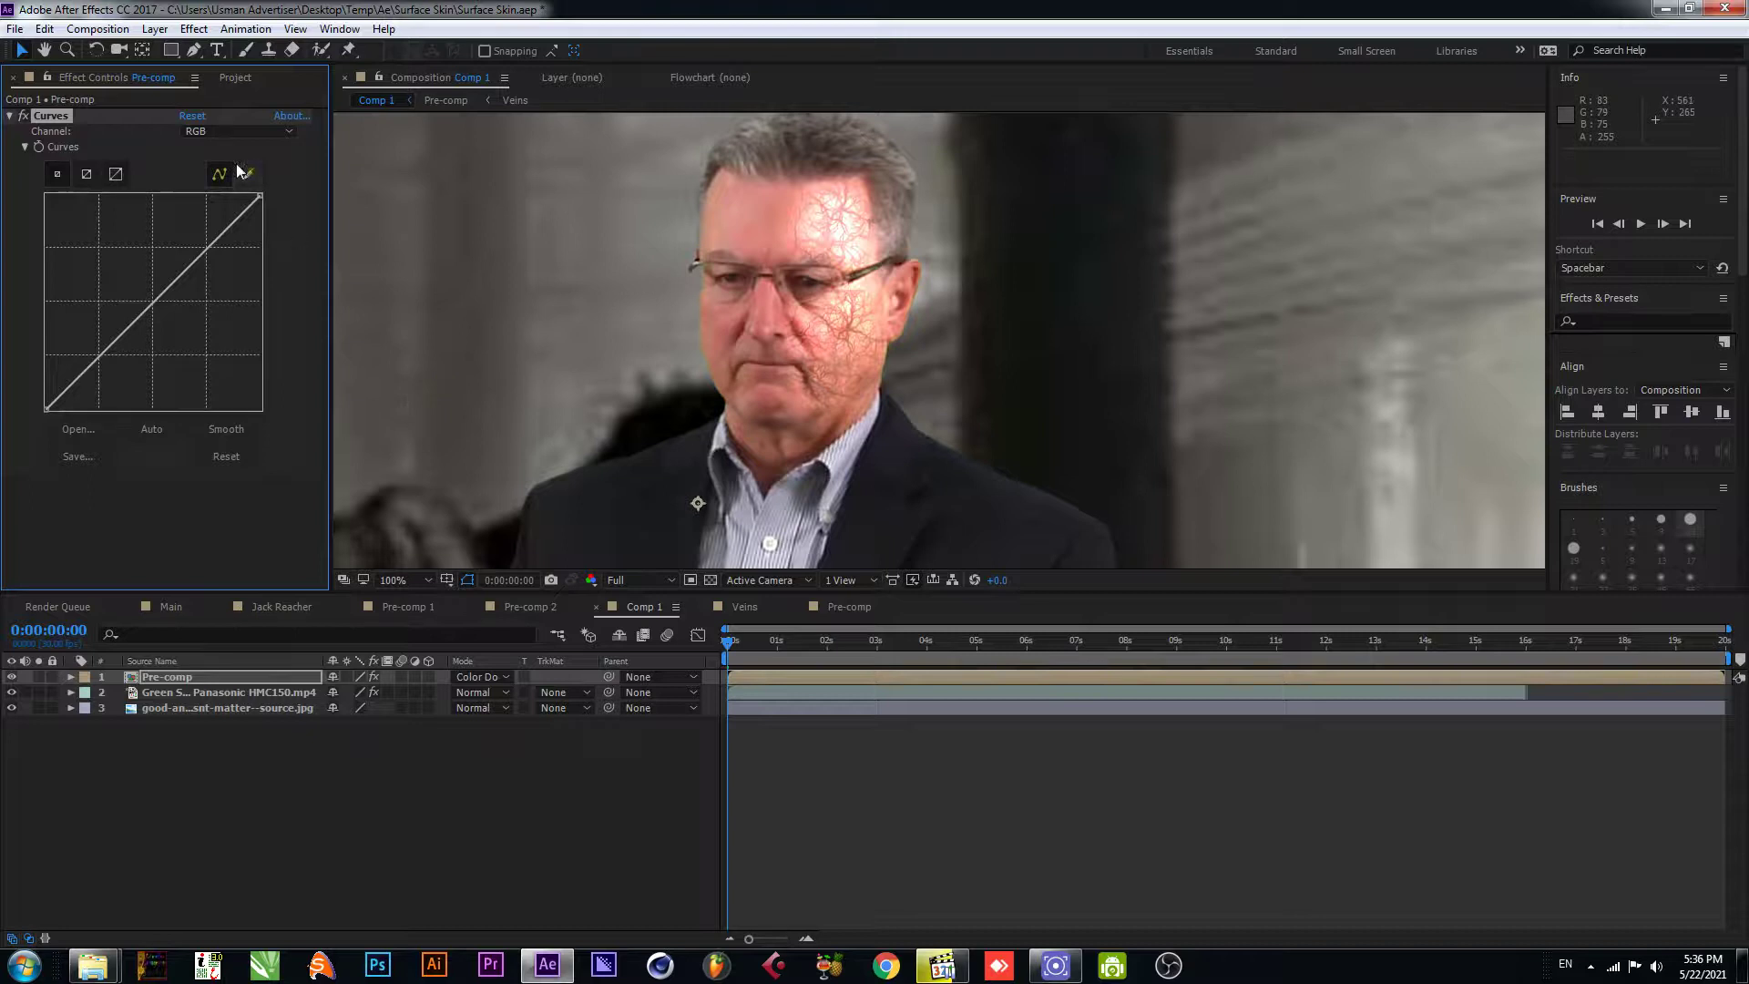
pyautogui.click(238, 130)
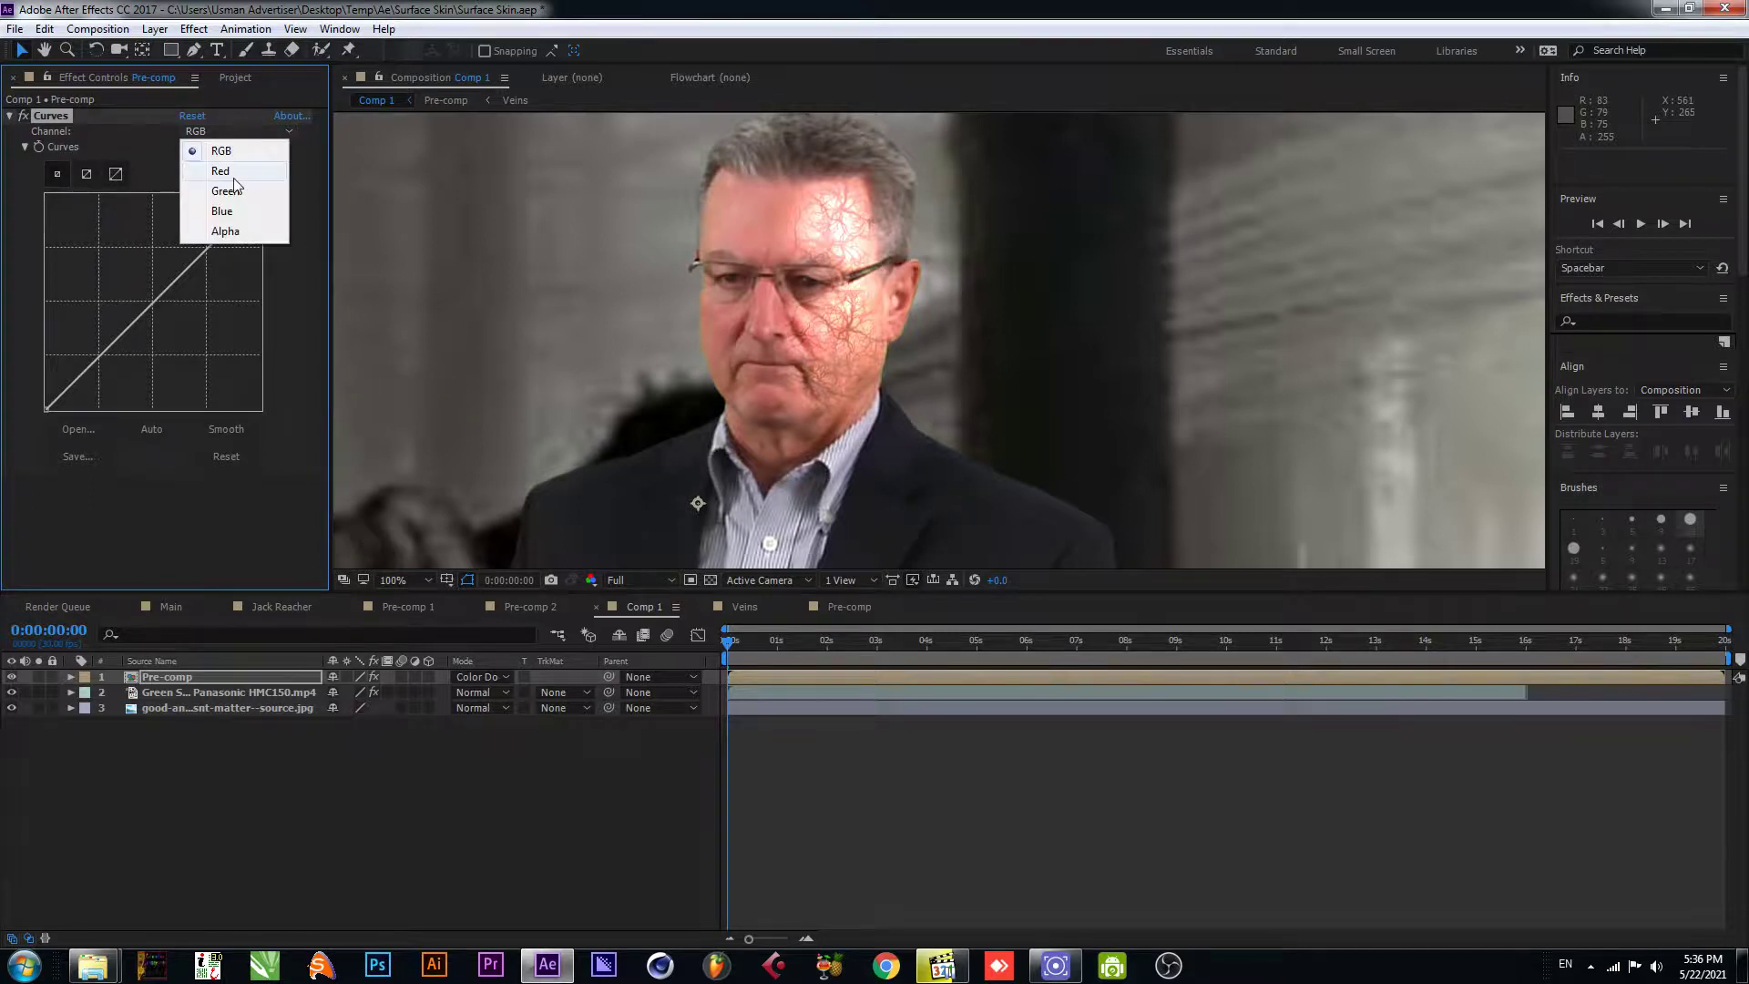
pyautogui.click(233, 166)
pyautogui.moveTo(149, 312); pyautogui.dragTo(127, 303)
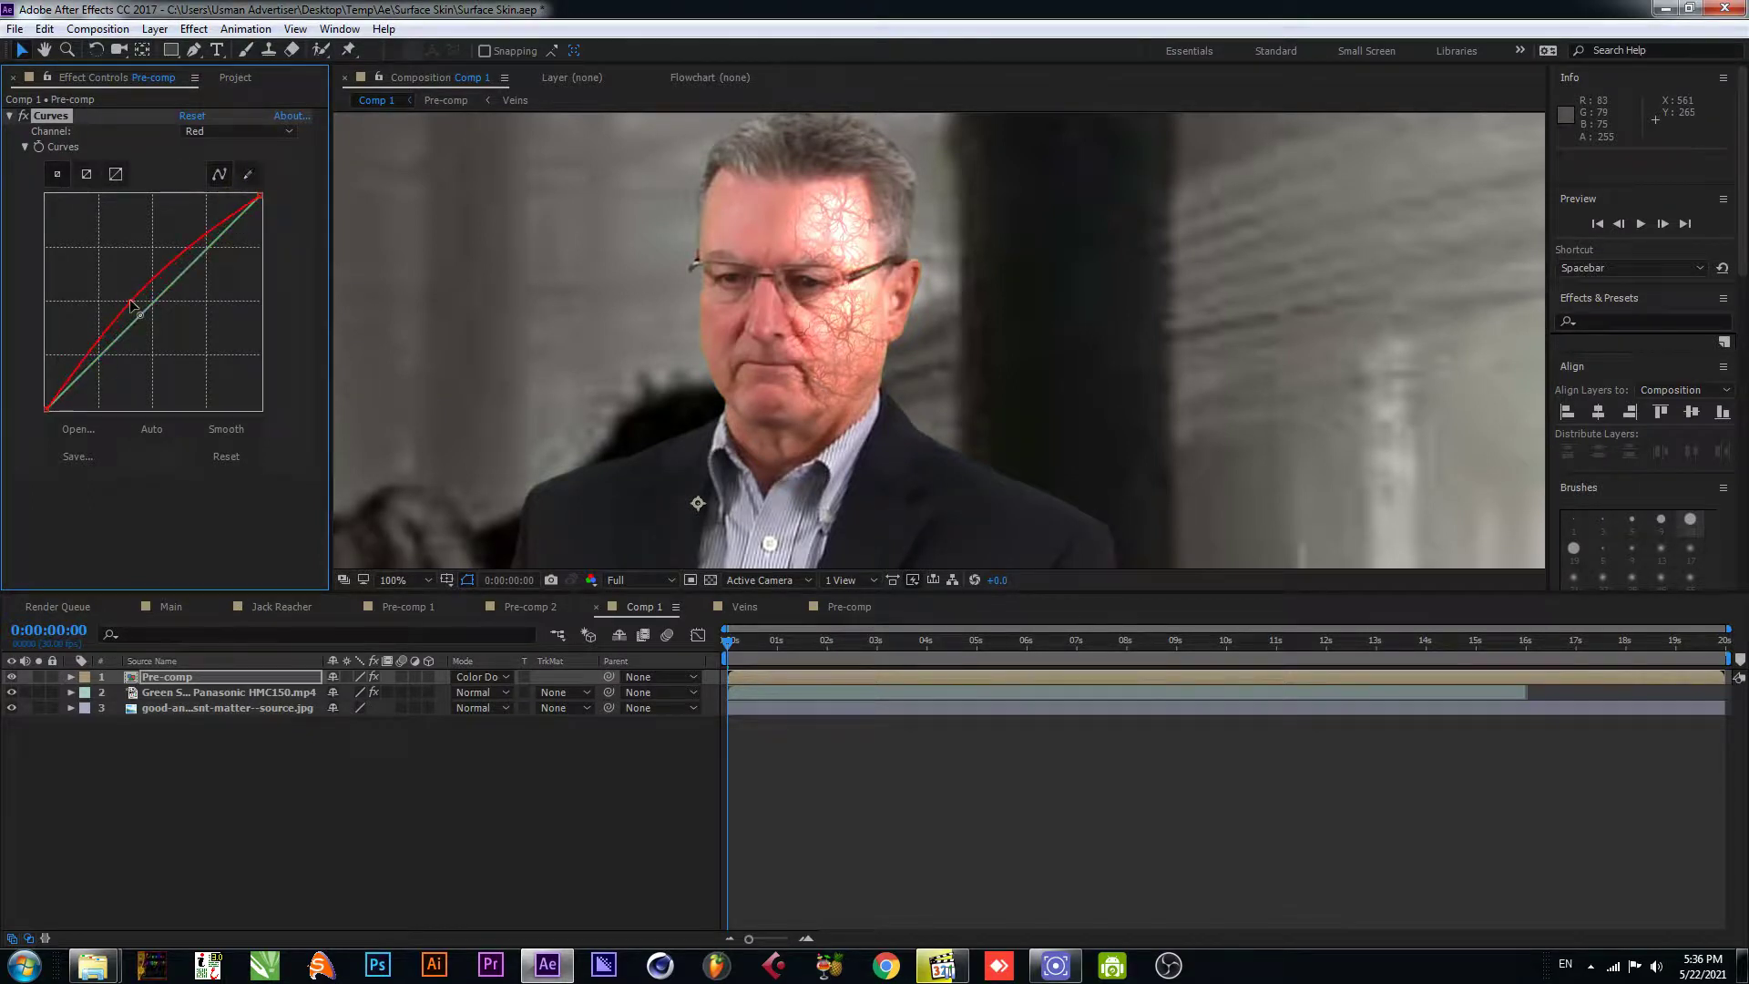
# - Lower the midtones of the Blue curve and shape the Green curve into an S with raised highlights and lowered shadows
pyautogui.click(238, 130)
pyautogui.click(228, 212)
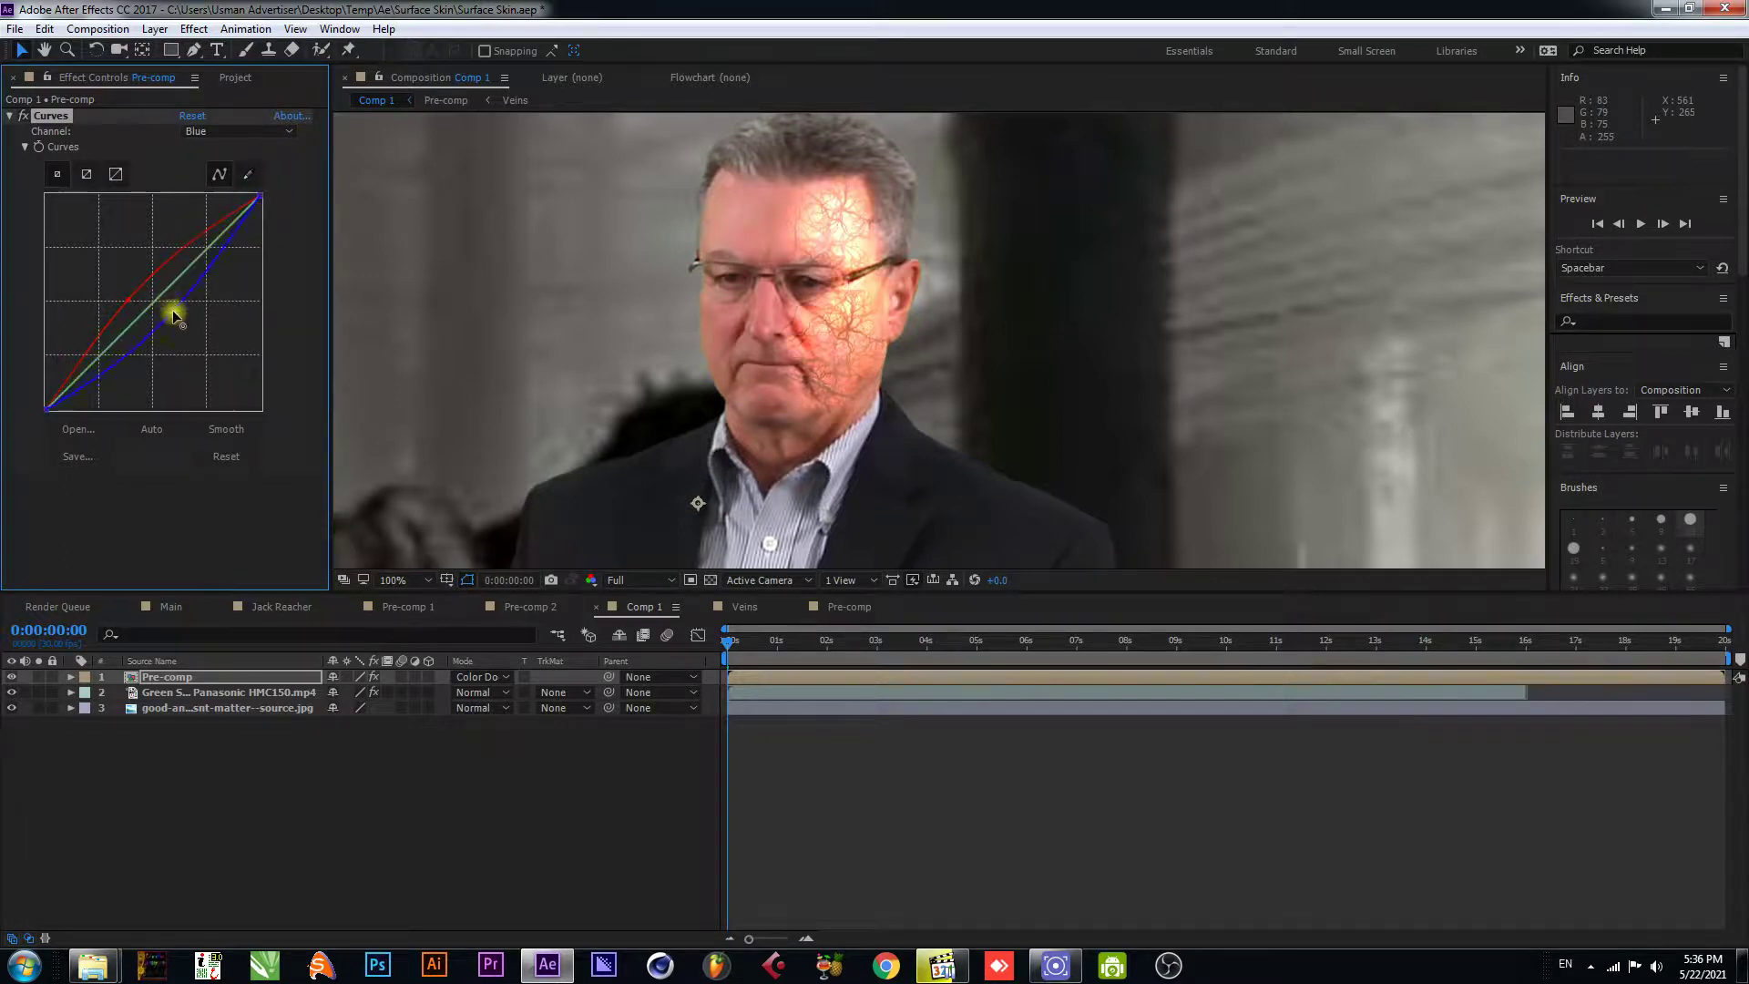
pyautogui.click(257, 133)
pyautogui.click(237, 171)
pyautogui.click(228, 127)
pyautogui.click(225, 192)
pyautogui.moveTo(193, 244); pyautogui.dragTo(186, 239)
pyautogui.moveTo(102, 336); pyautogui.dragTo(121, 362)
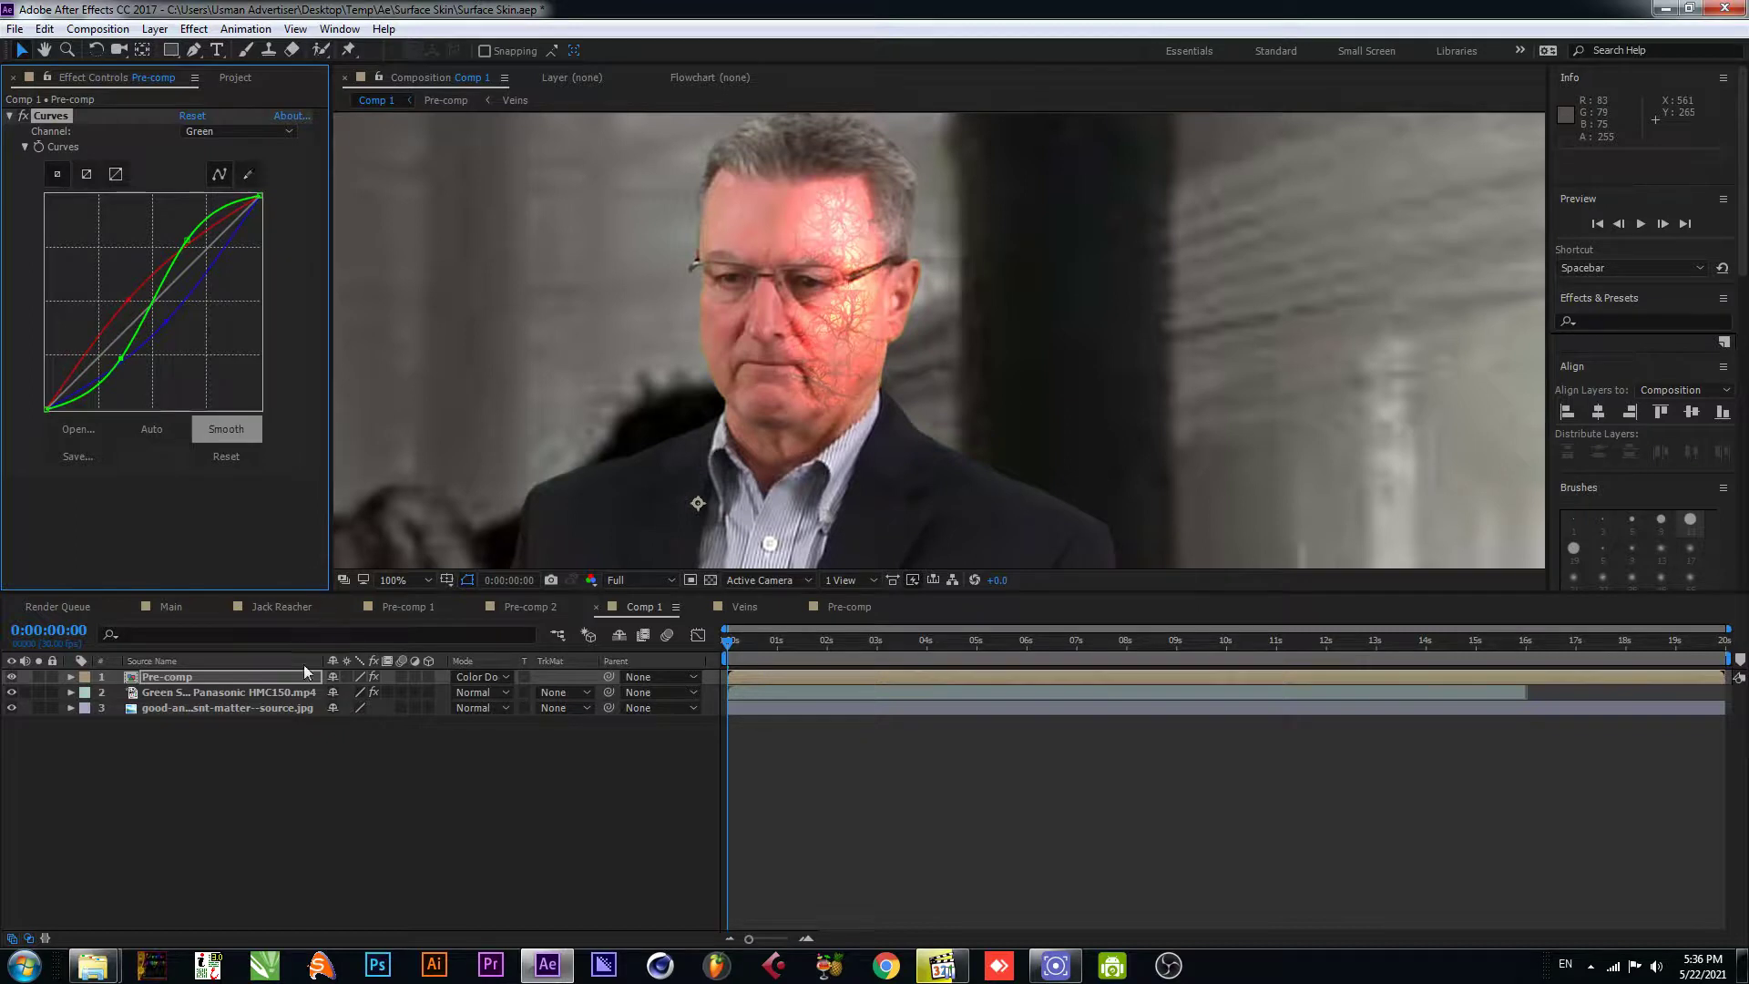
# - Return to the start of Comp 1 and save the project
pyautogui.moveTo(728, 640); pyautogui.dragTo(694, 665)
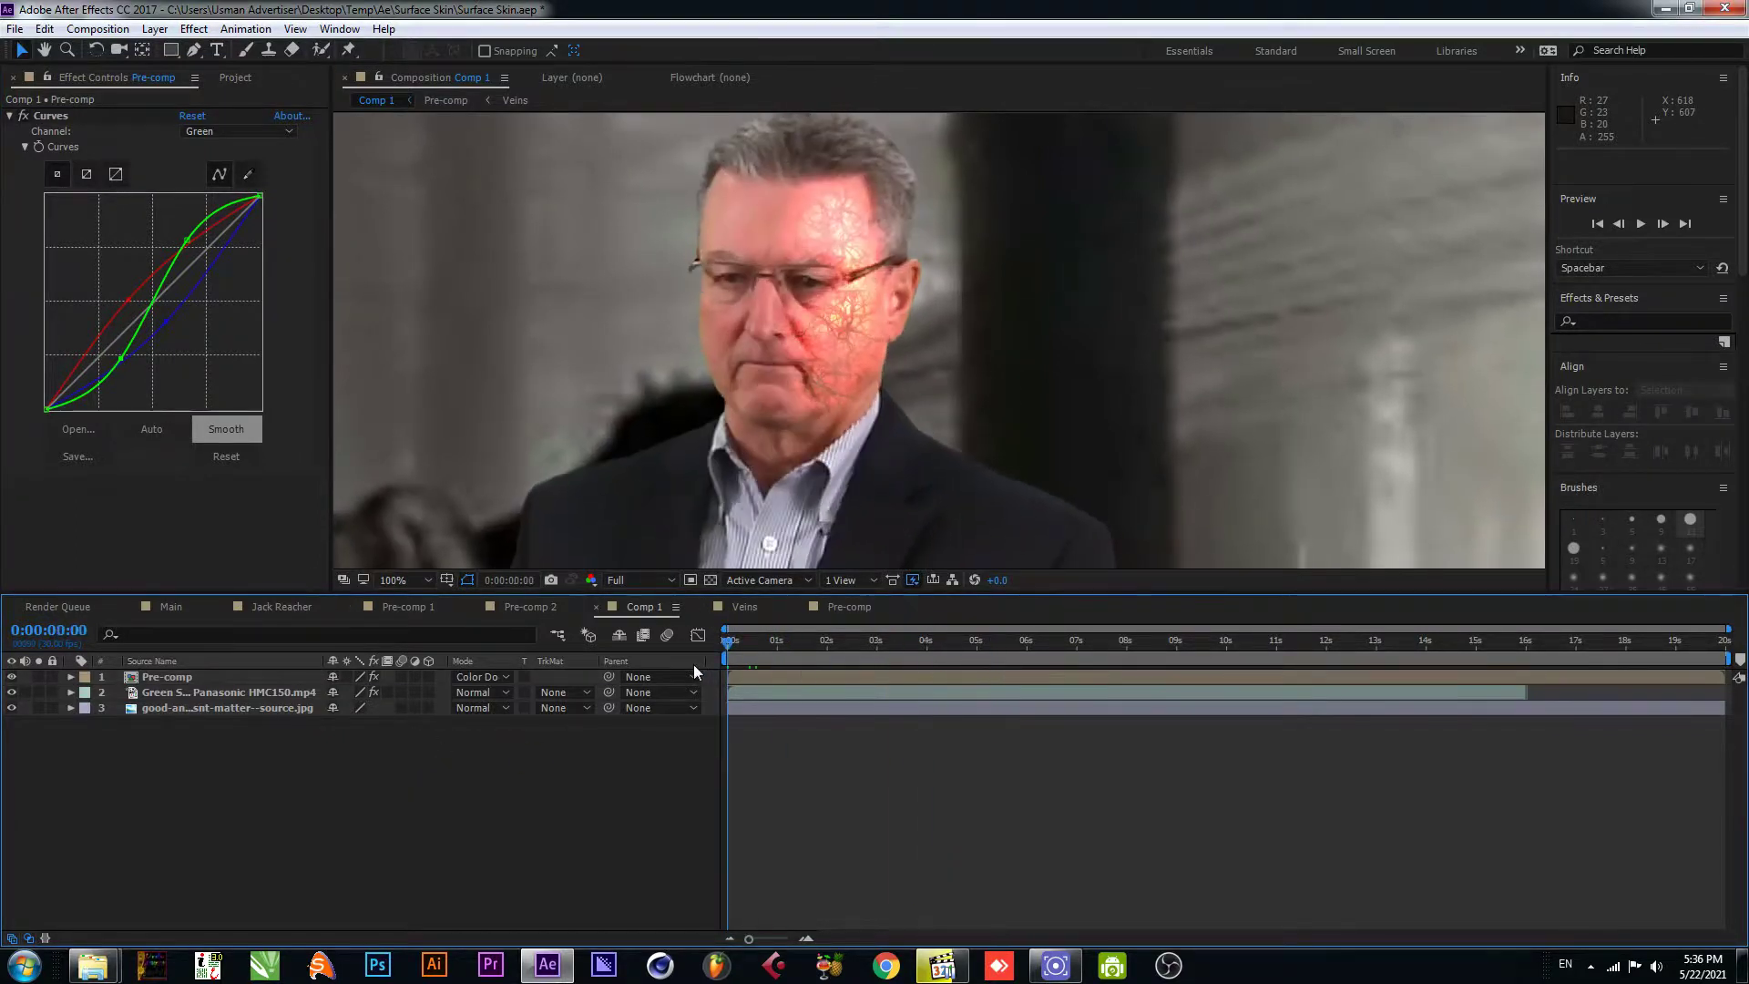
pyautogui.hotkey('ctrl', 's')
pyautogui.click(343, 710)
# - Create Mocha Pro tracking data on the green screen footage layer from the Face track
pyautogui.click(241, 694)
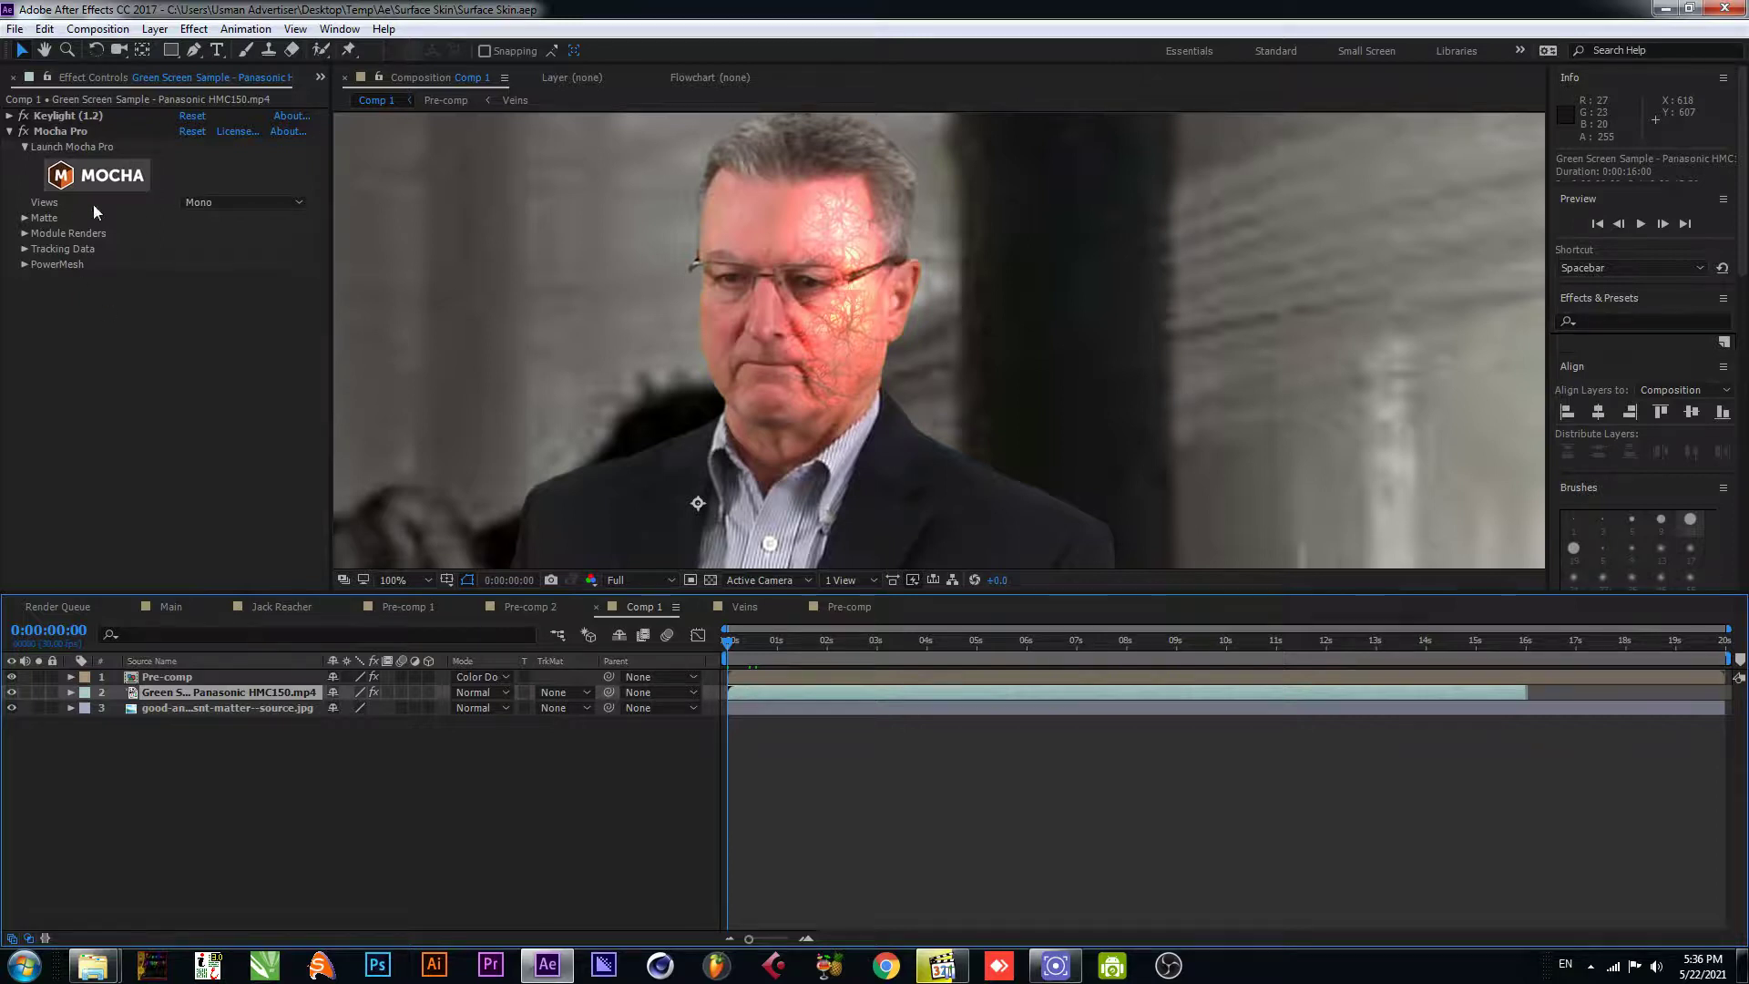
pyautogui.click(23, 247)
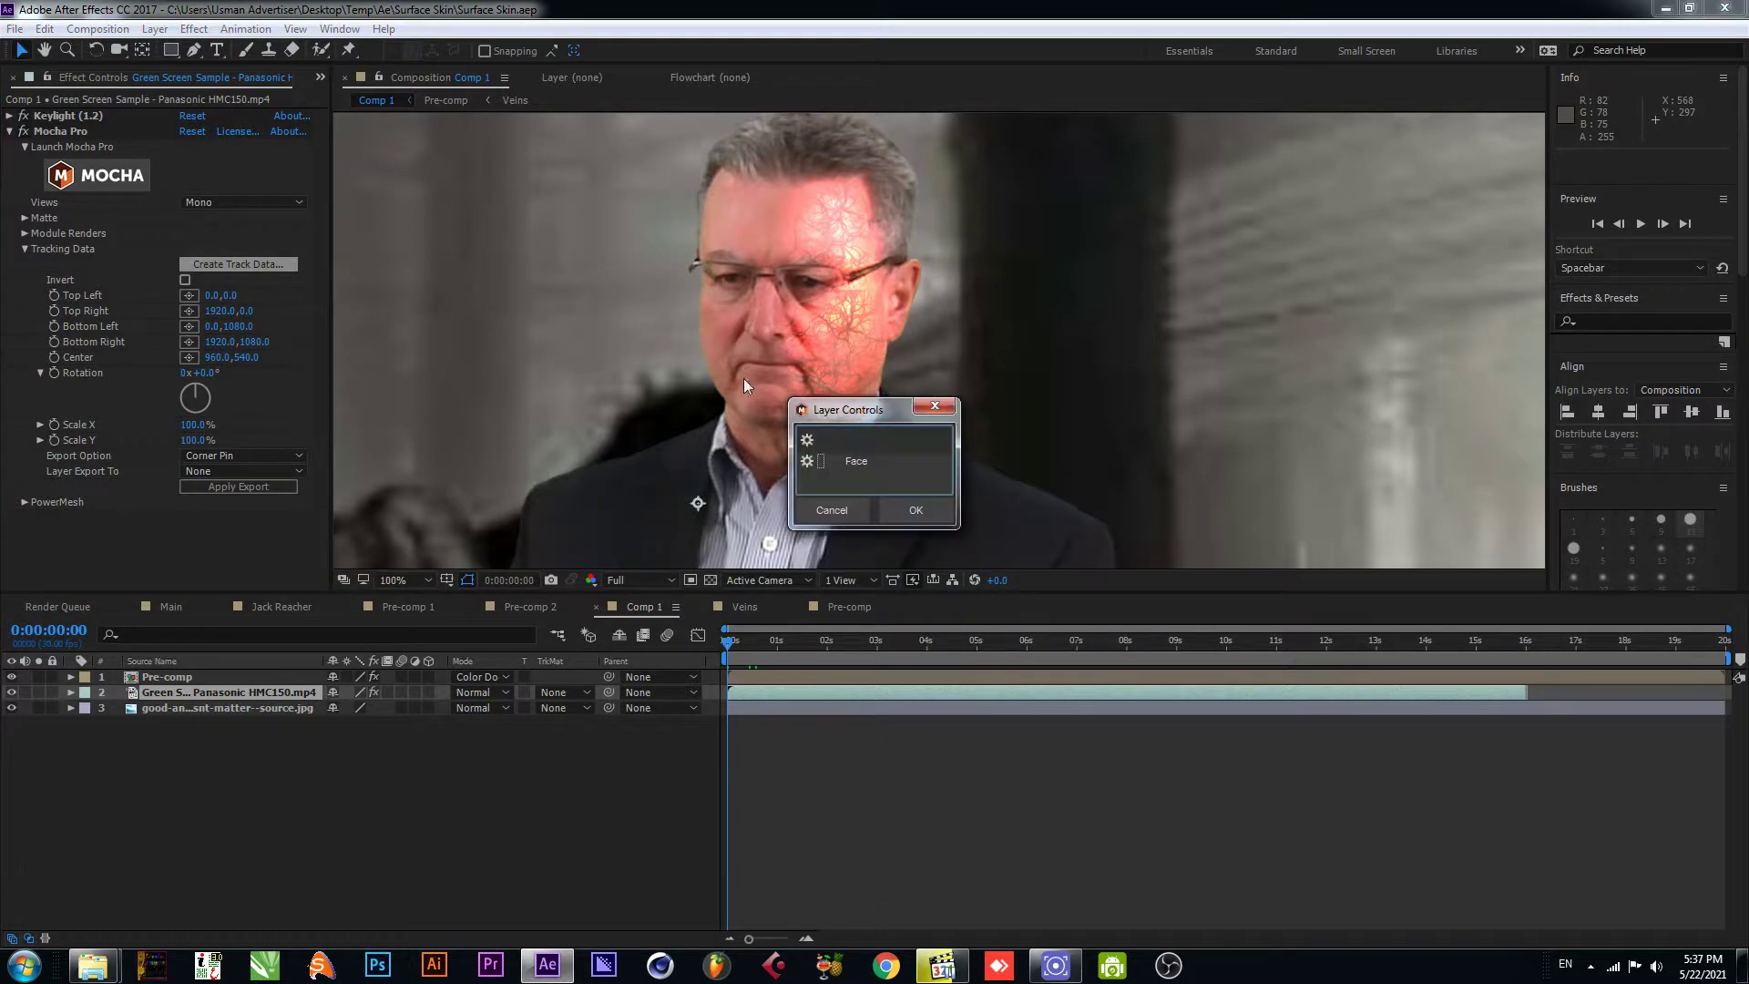
pyautogui.click(915, 510)
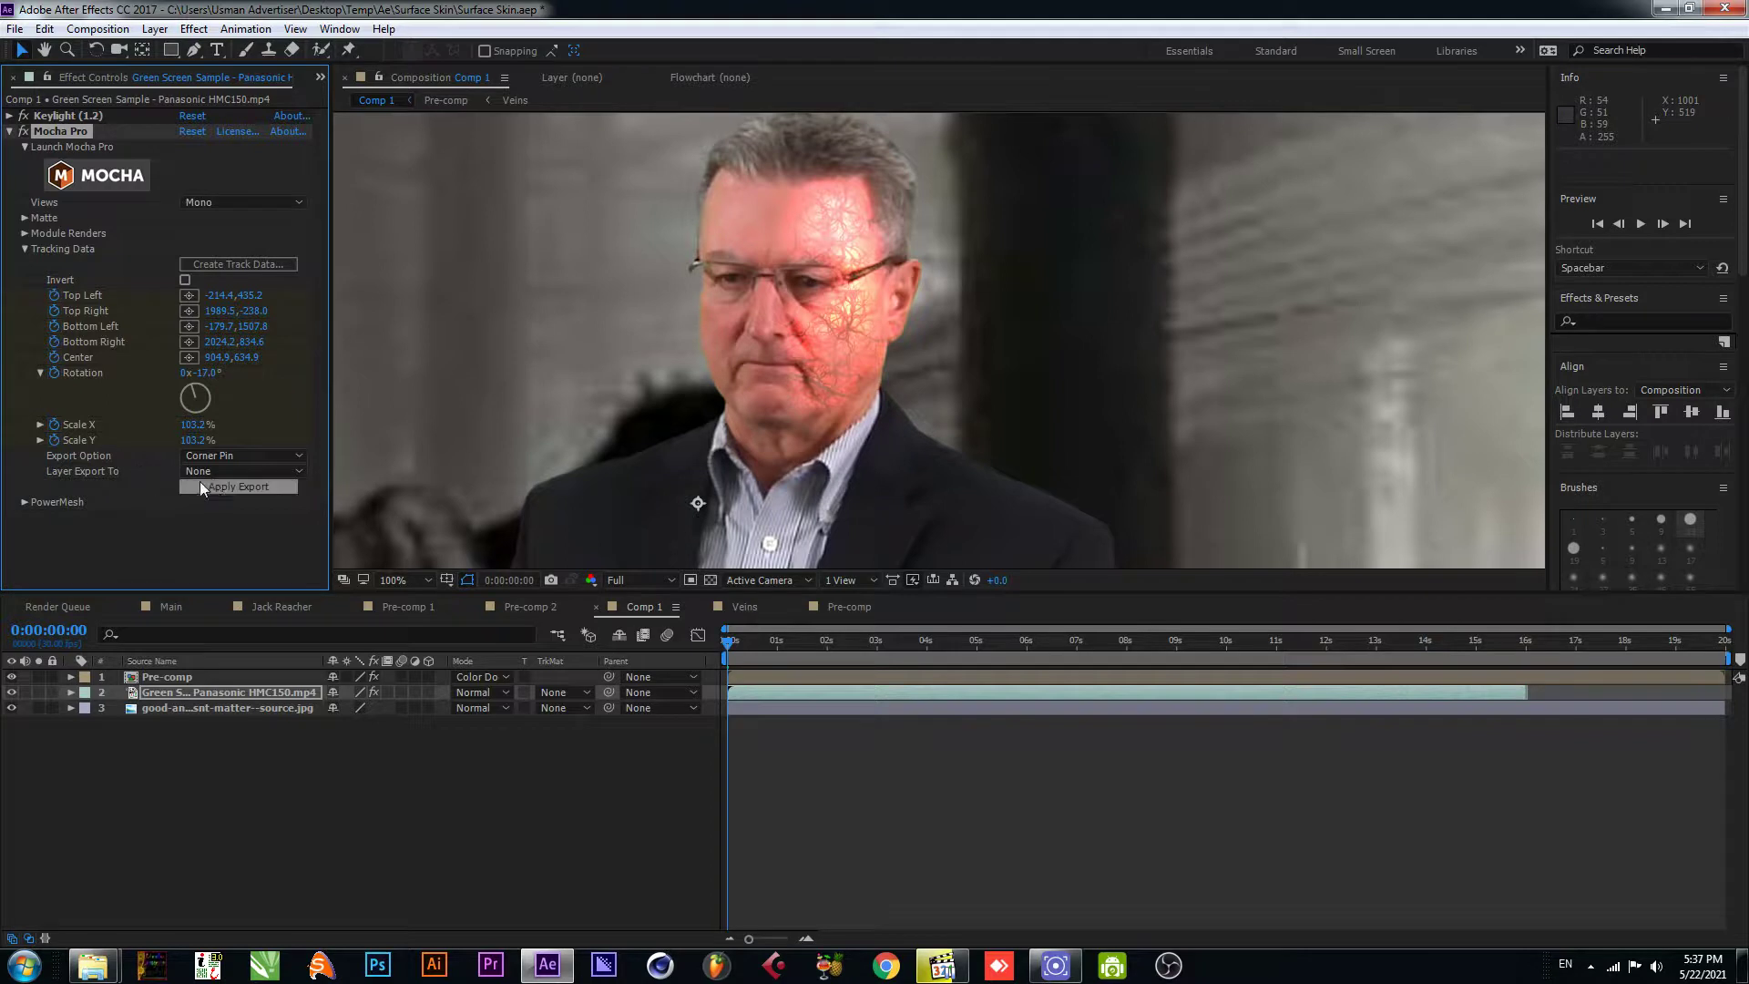
# - Export the face tracking data to the Pre-comp layer as Corner Pin (Support Motion Blur)
pyautogui.click(245, 458)
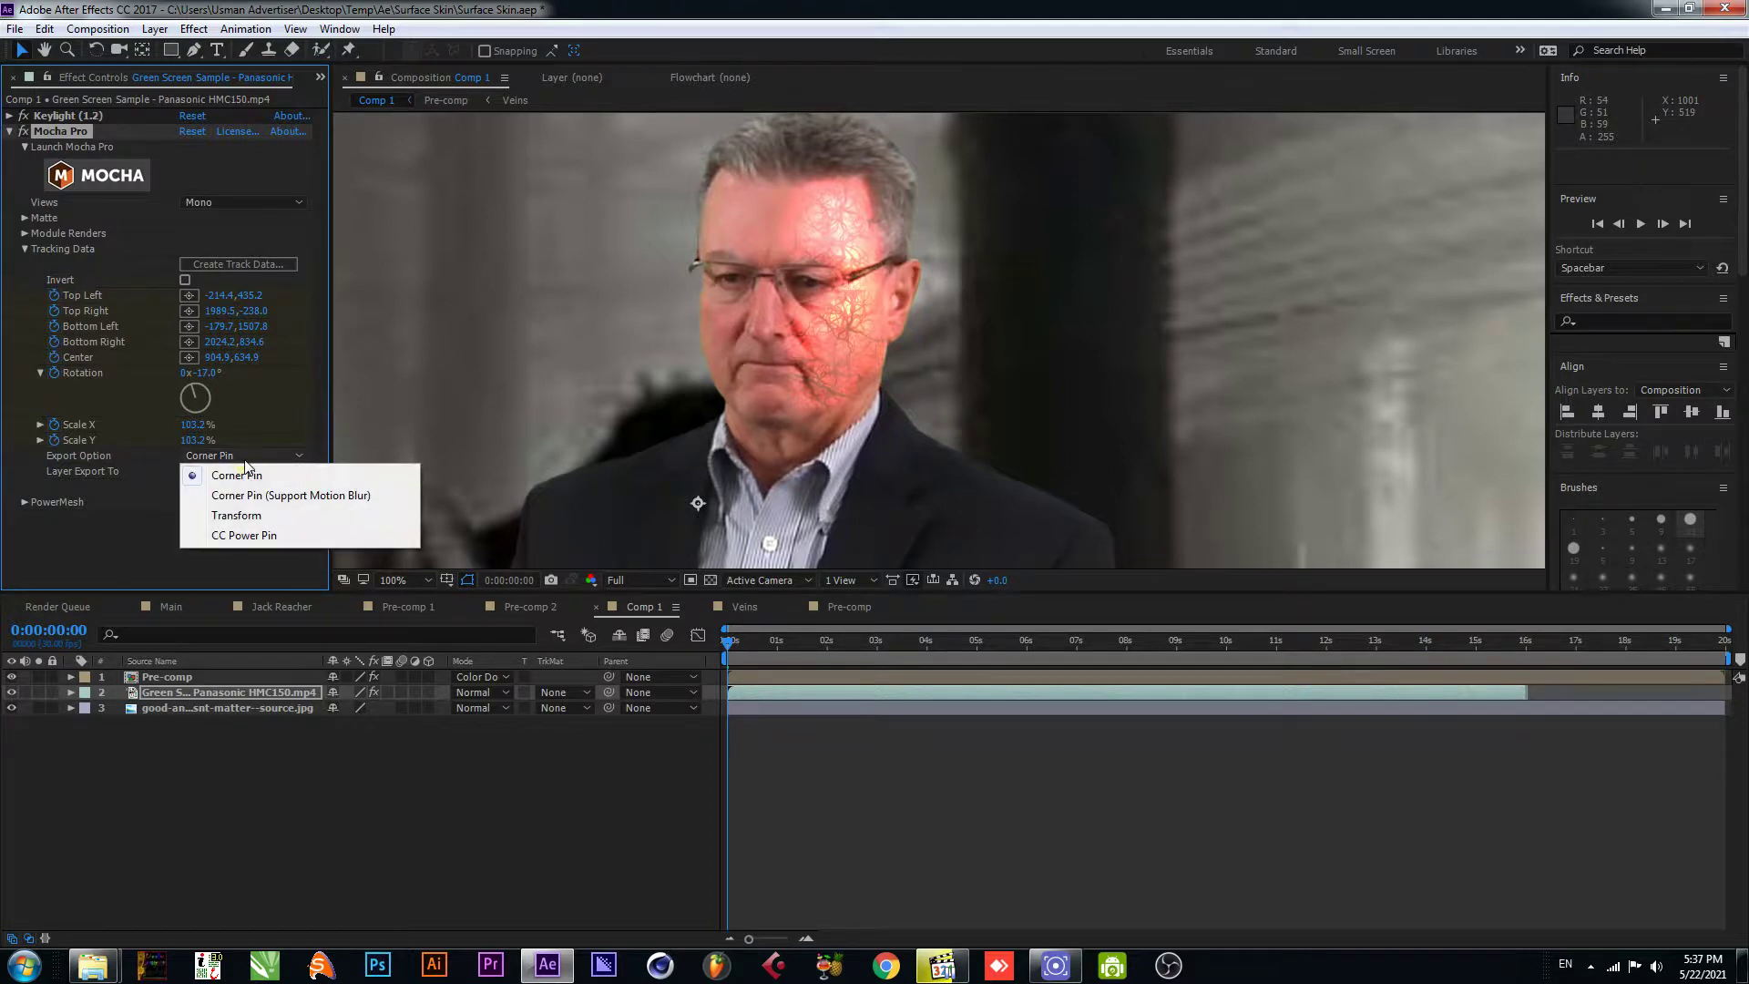
pyautogui.click(246, 496)
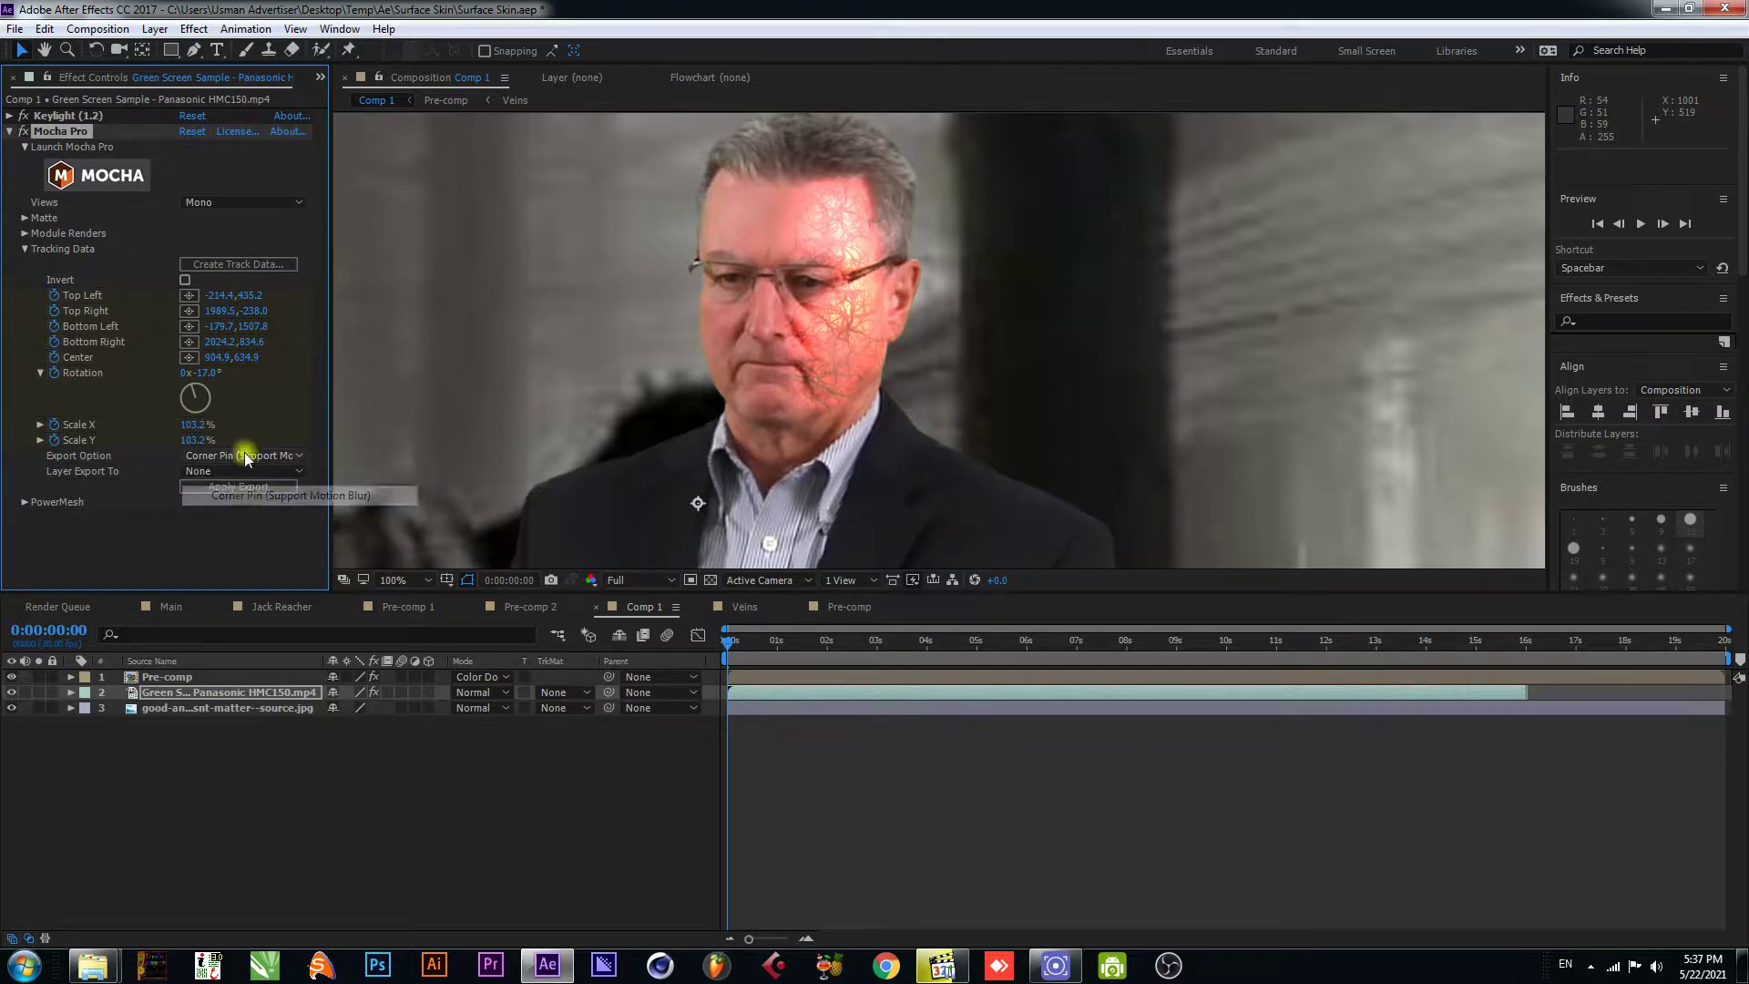
pyautogui.click(208, 470)
pyautogui.click(223, 521)
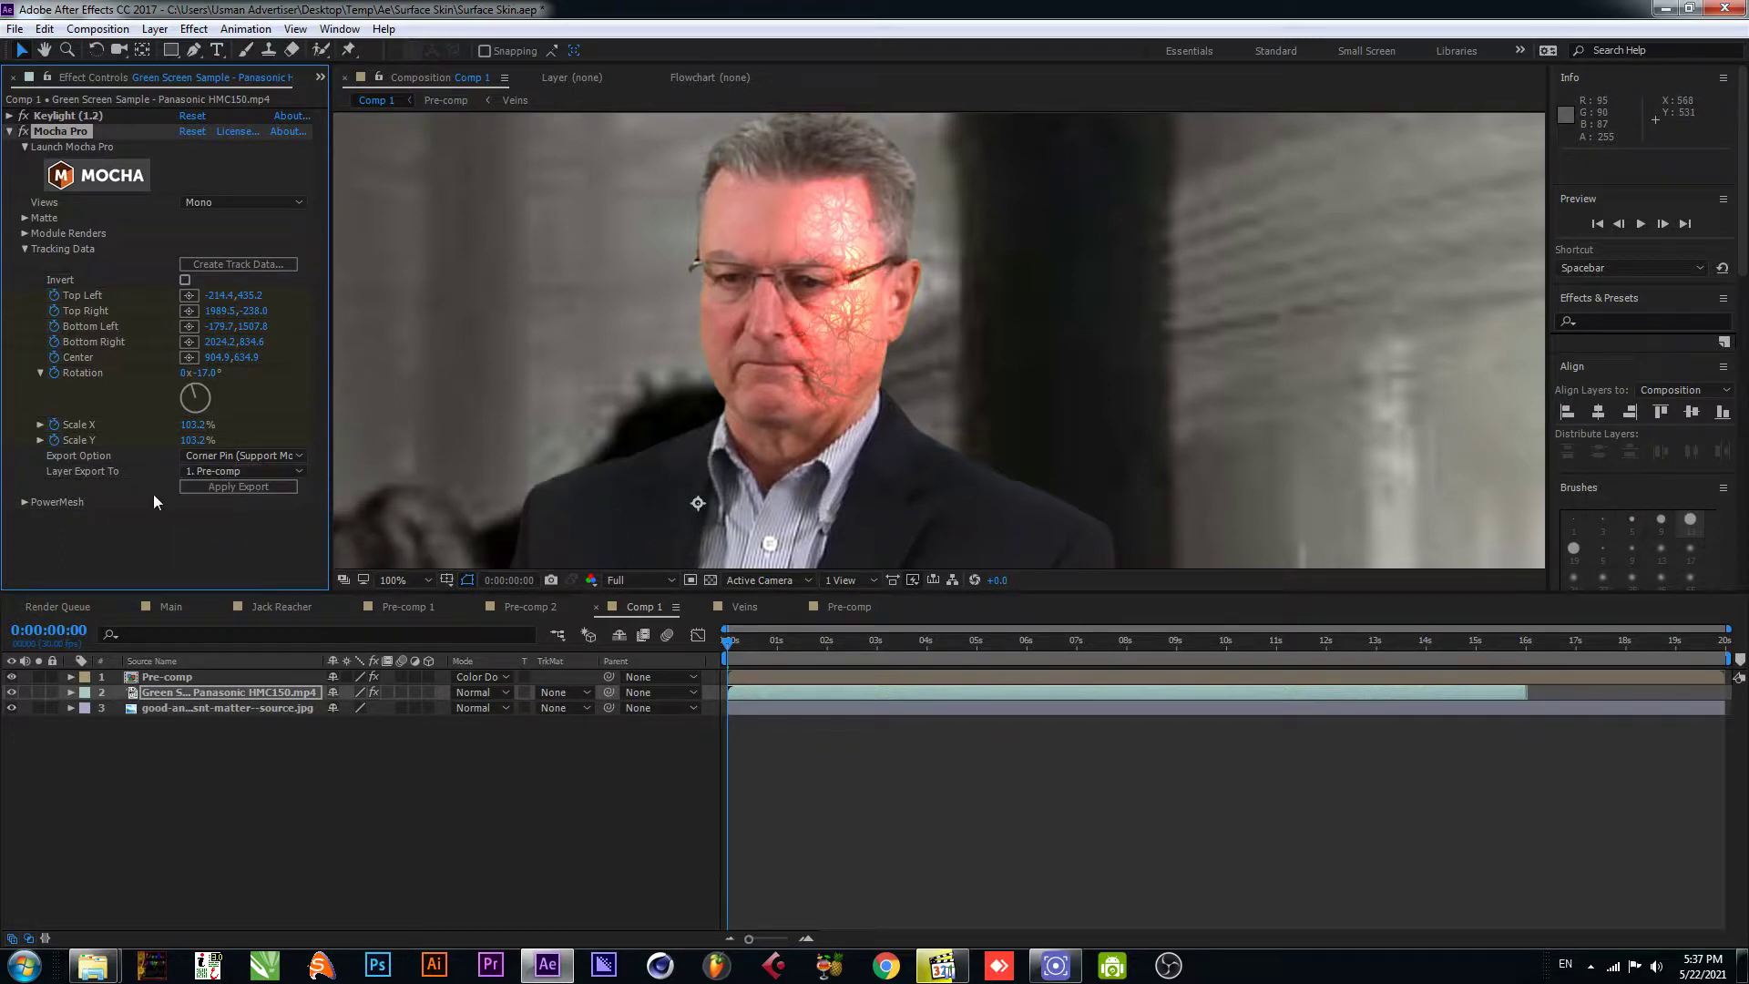
pyautogui.click(251, 488)
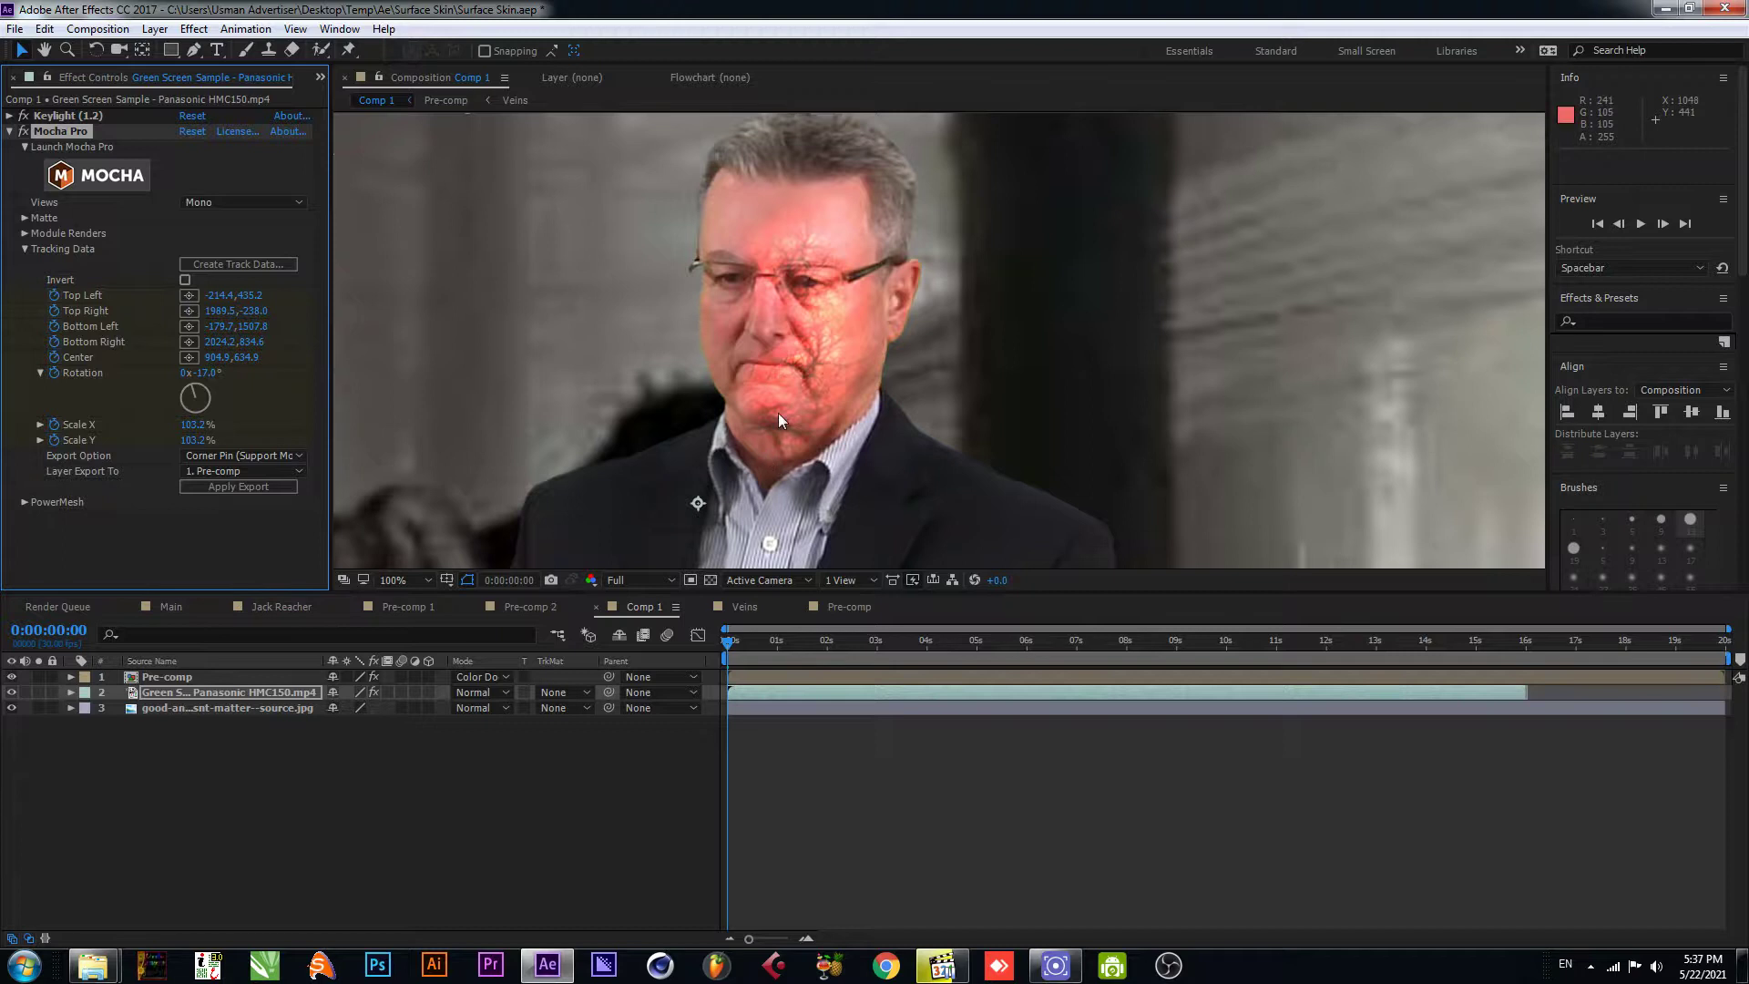
# - Preview Comp 1 to check how the vein texture follows the man's face
pyautogui.scroll(-2, 779, 420)
pyautogui.press('space')
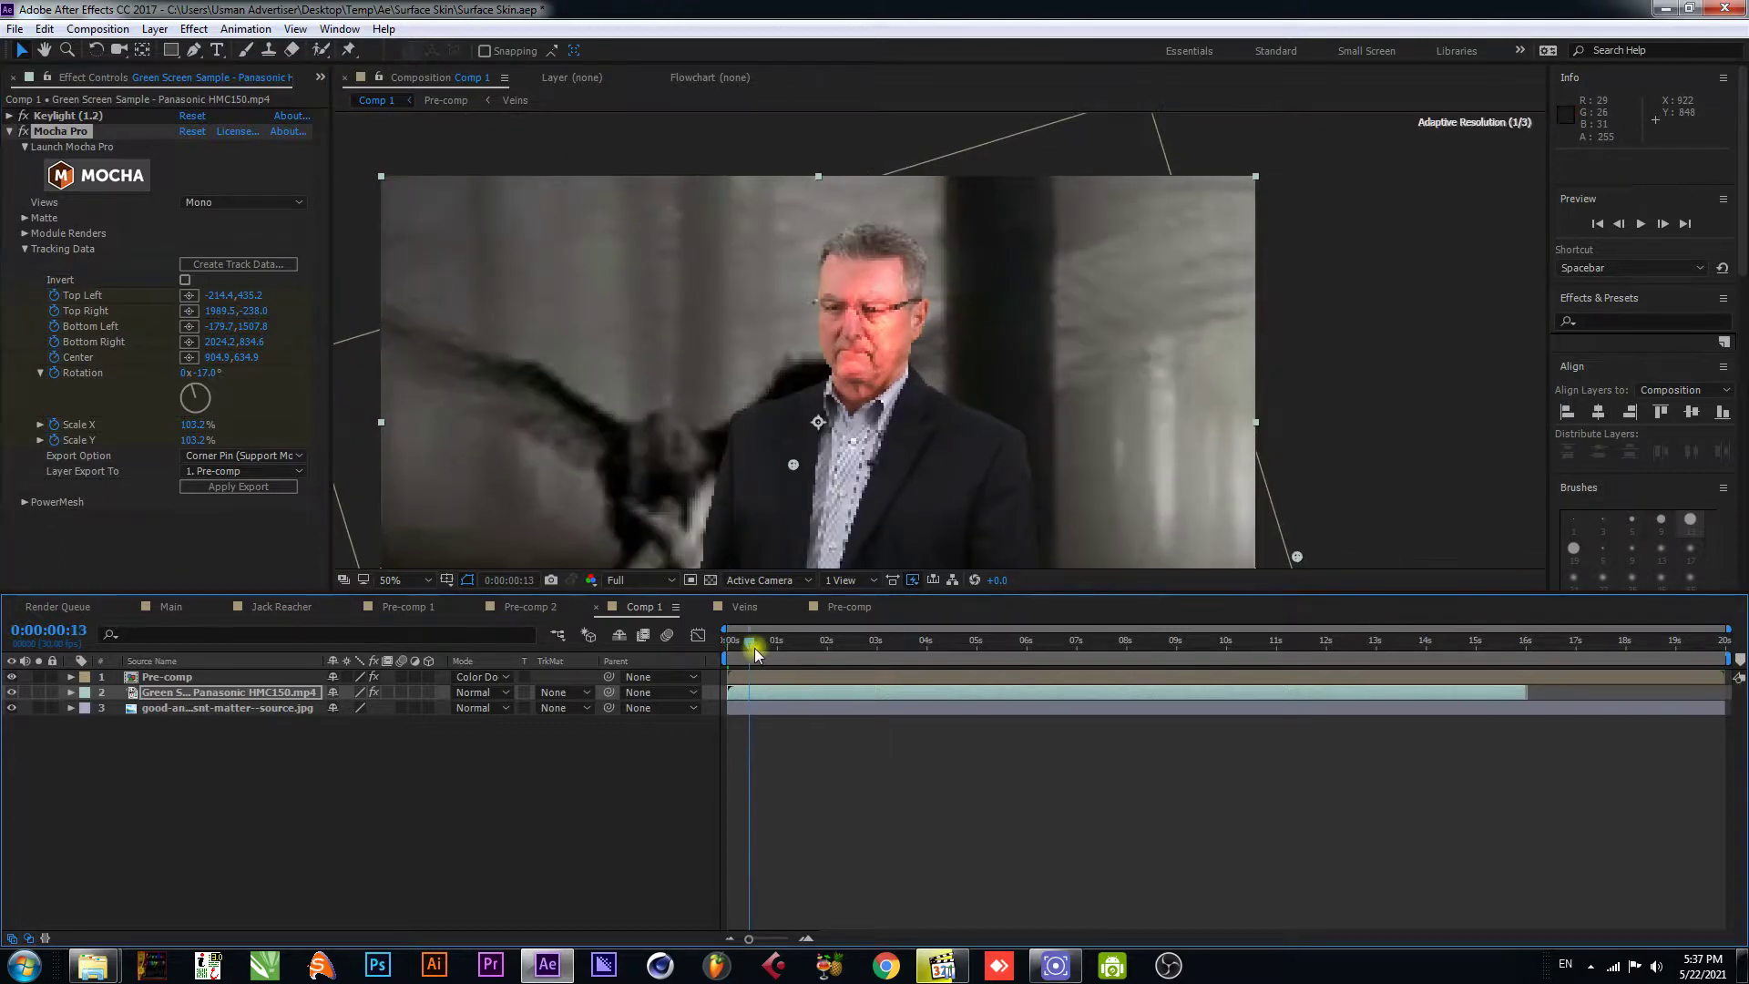
pyautogui.click(524, 752)
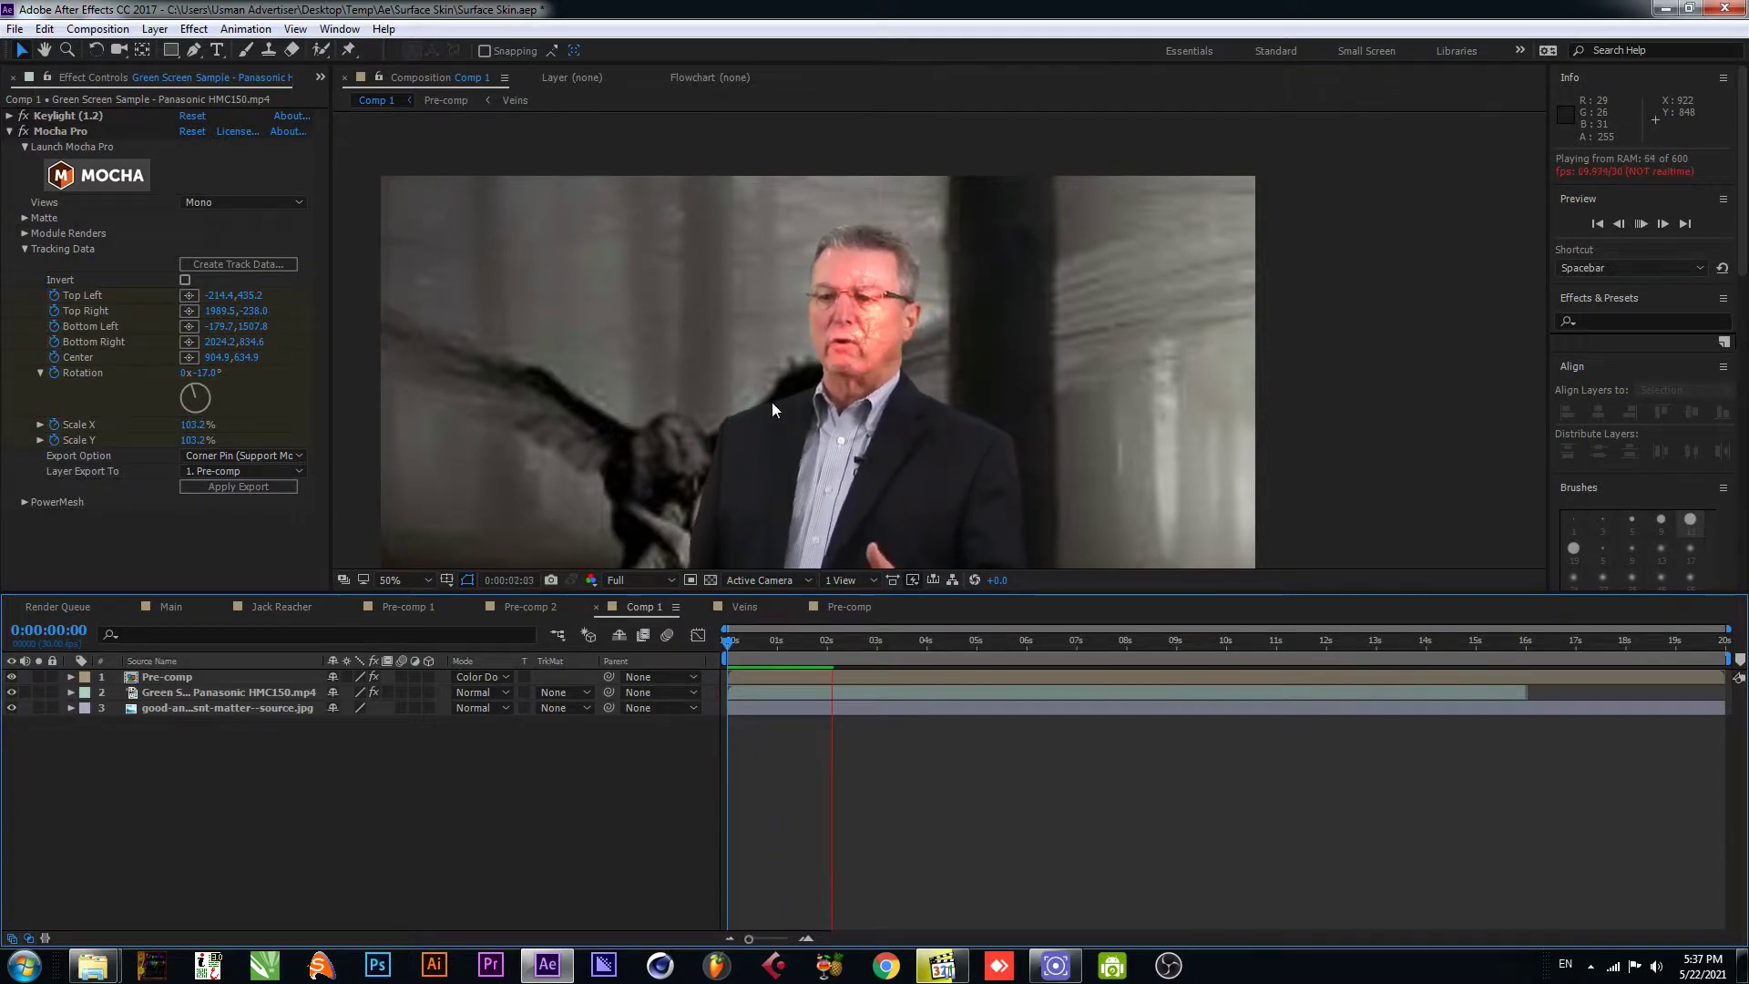
pyautogui.press('space')
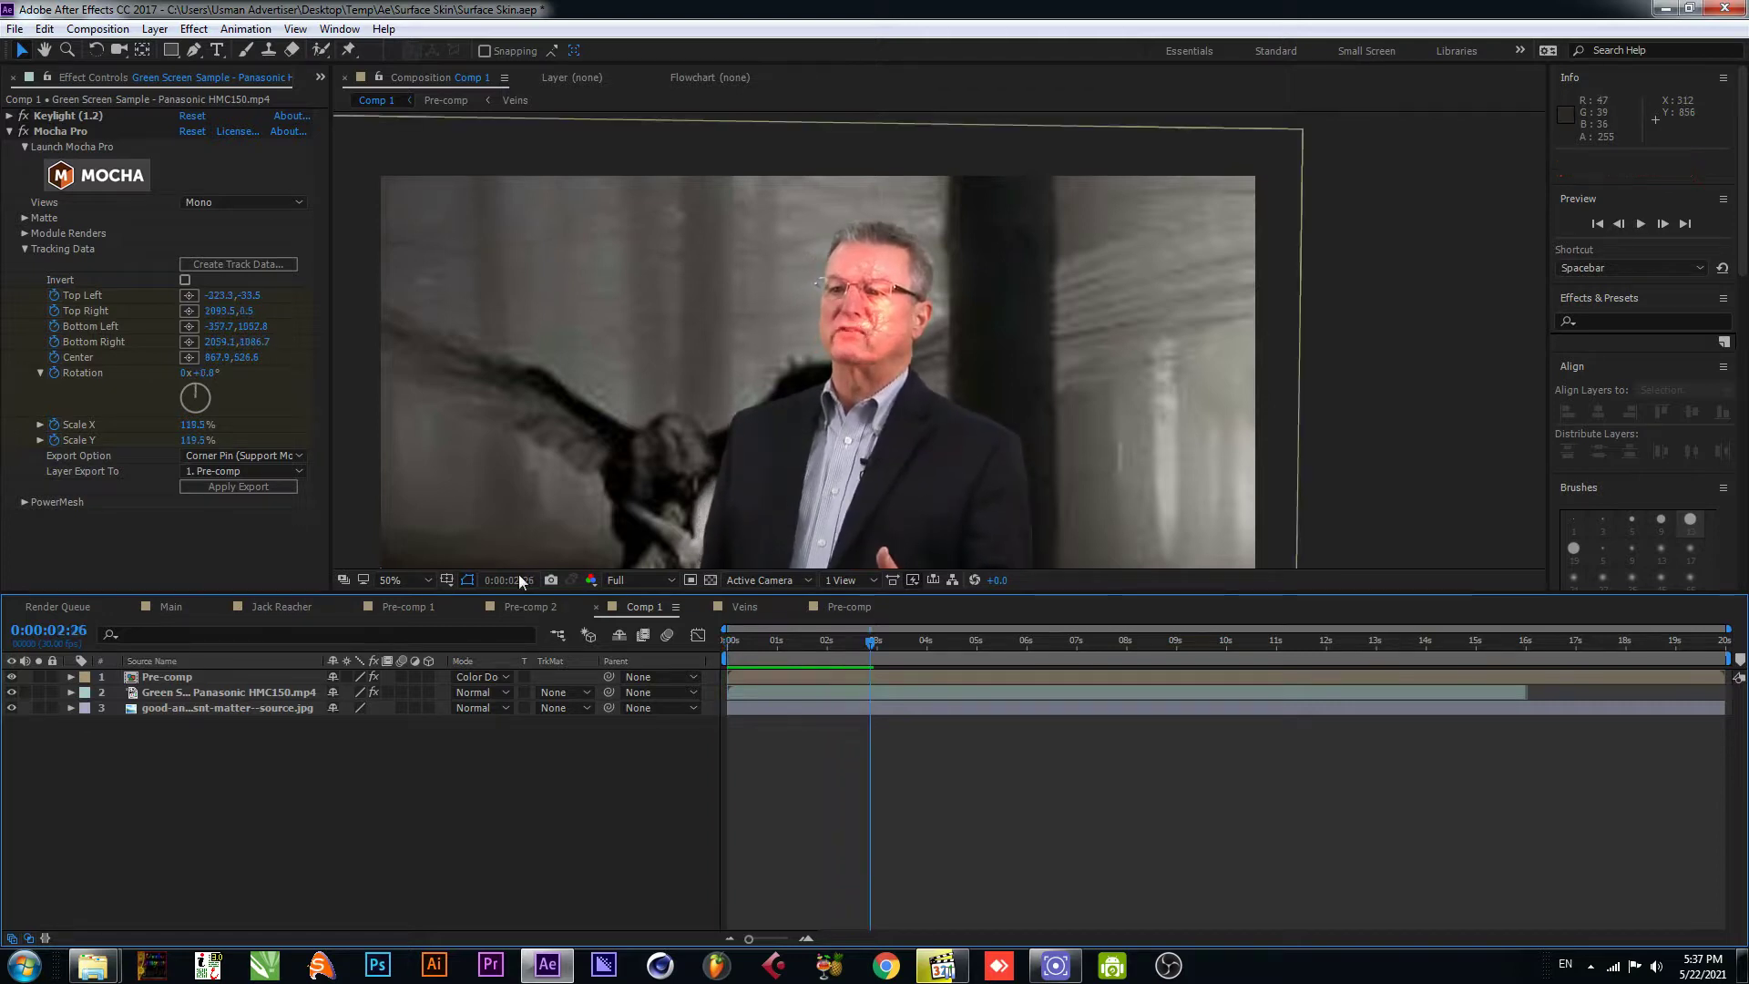
# - In Pre-comp, move the Veins and Noise layers together slightly down and right, with Noise at about 994, 586
pyautogui.click(847, 608)
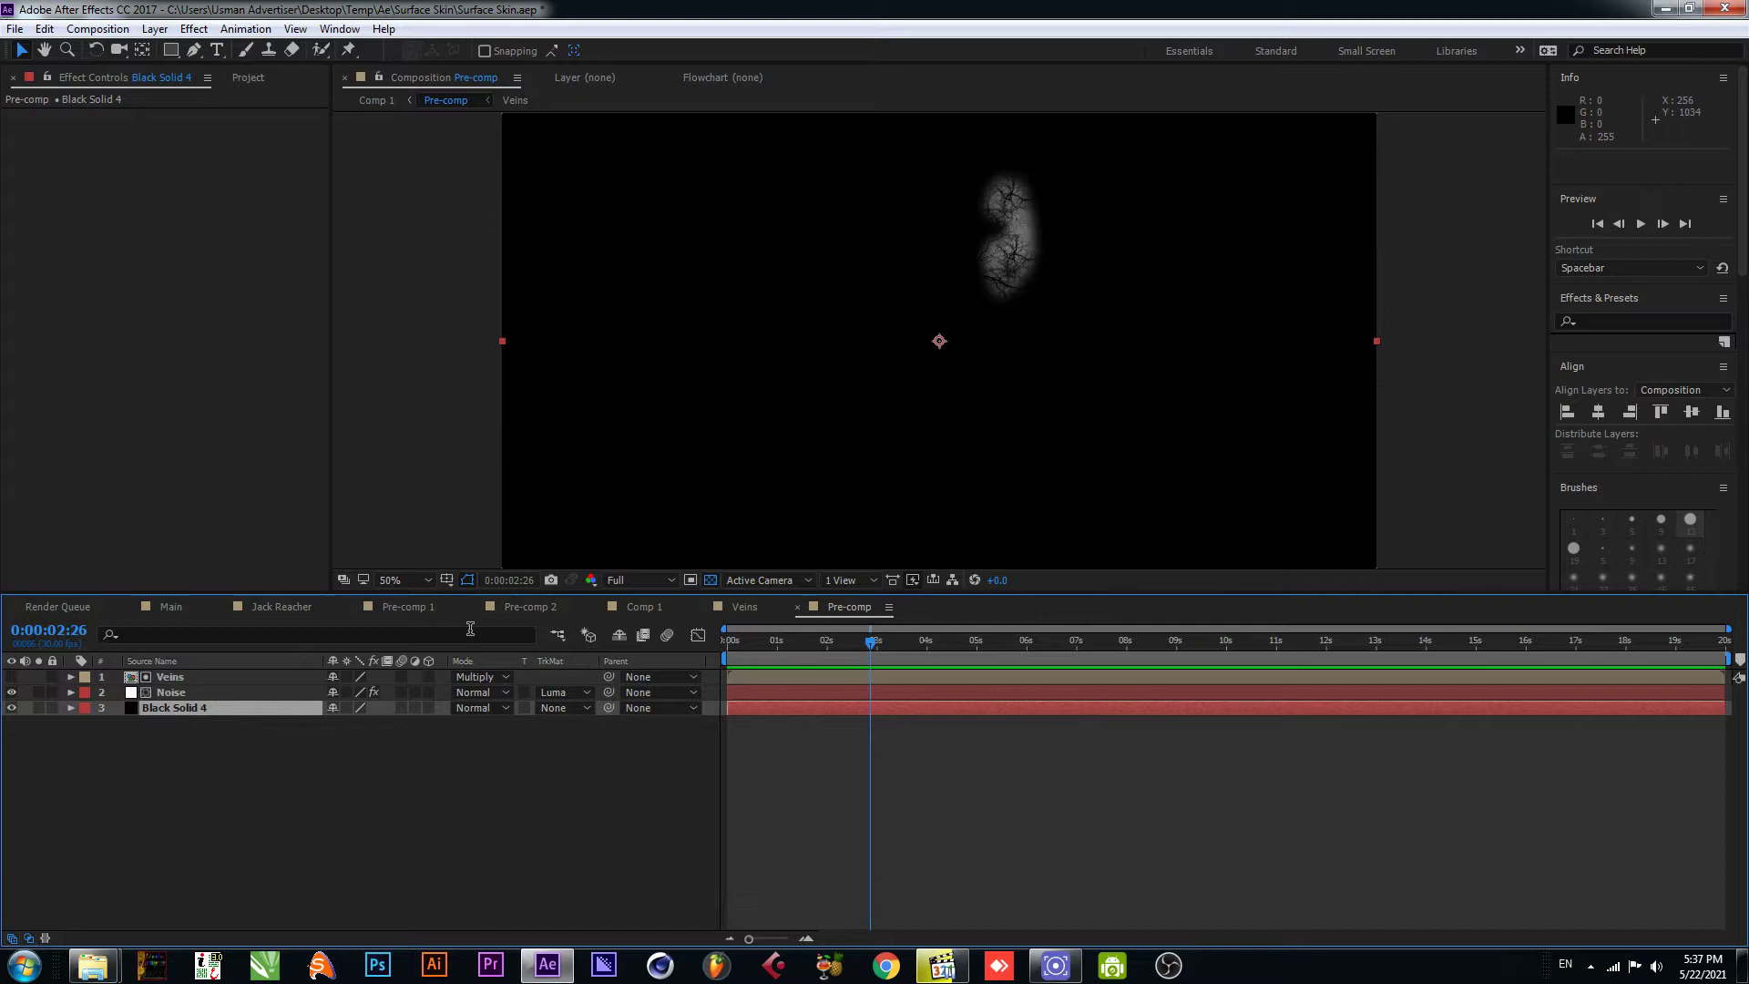
pyautogui.click(761, 612)
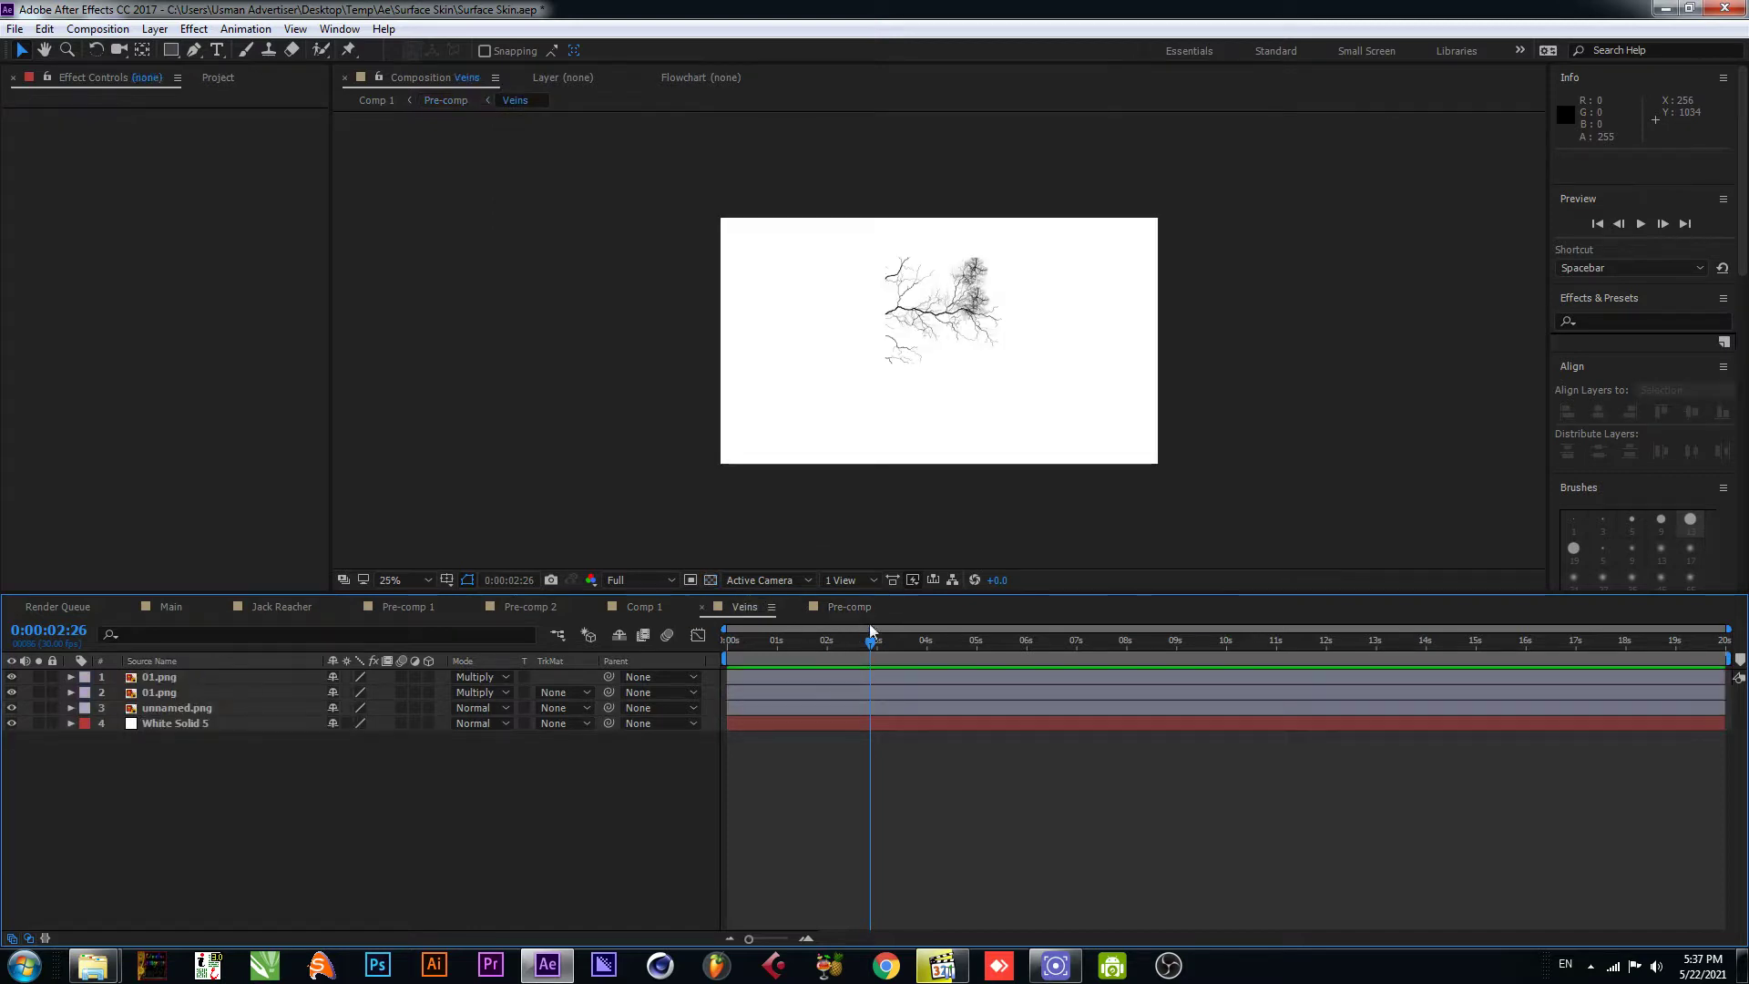
pyautogui.click(847, 607)
pyautogui.moveTo(304, 766); pyautogui.dragTo(185, 699)
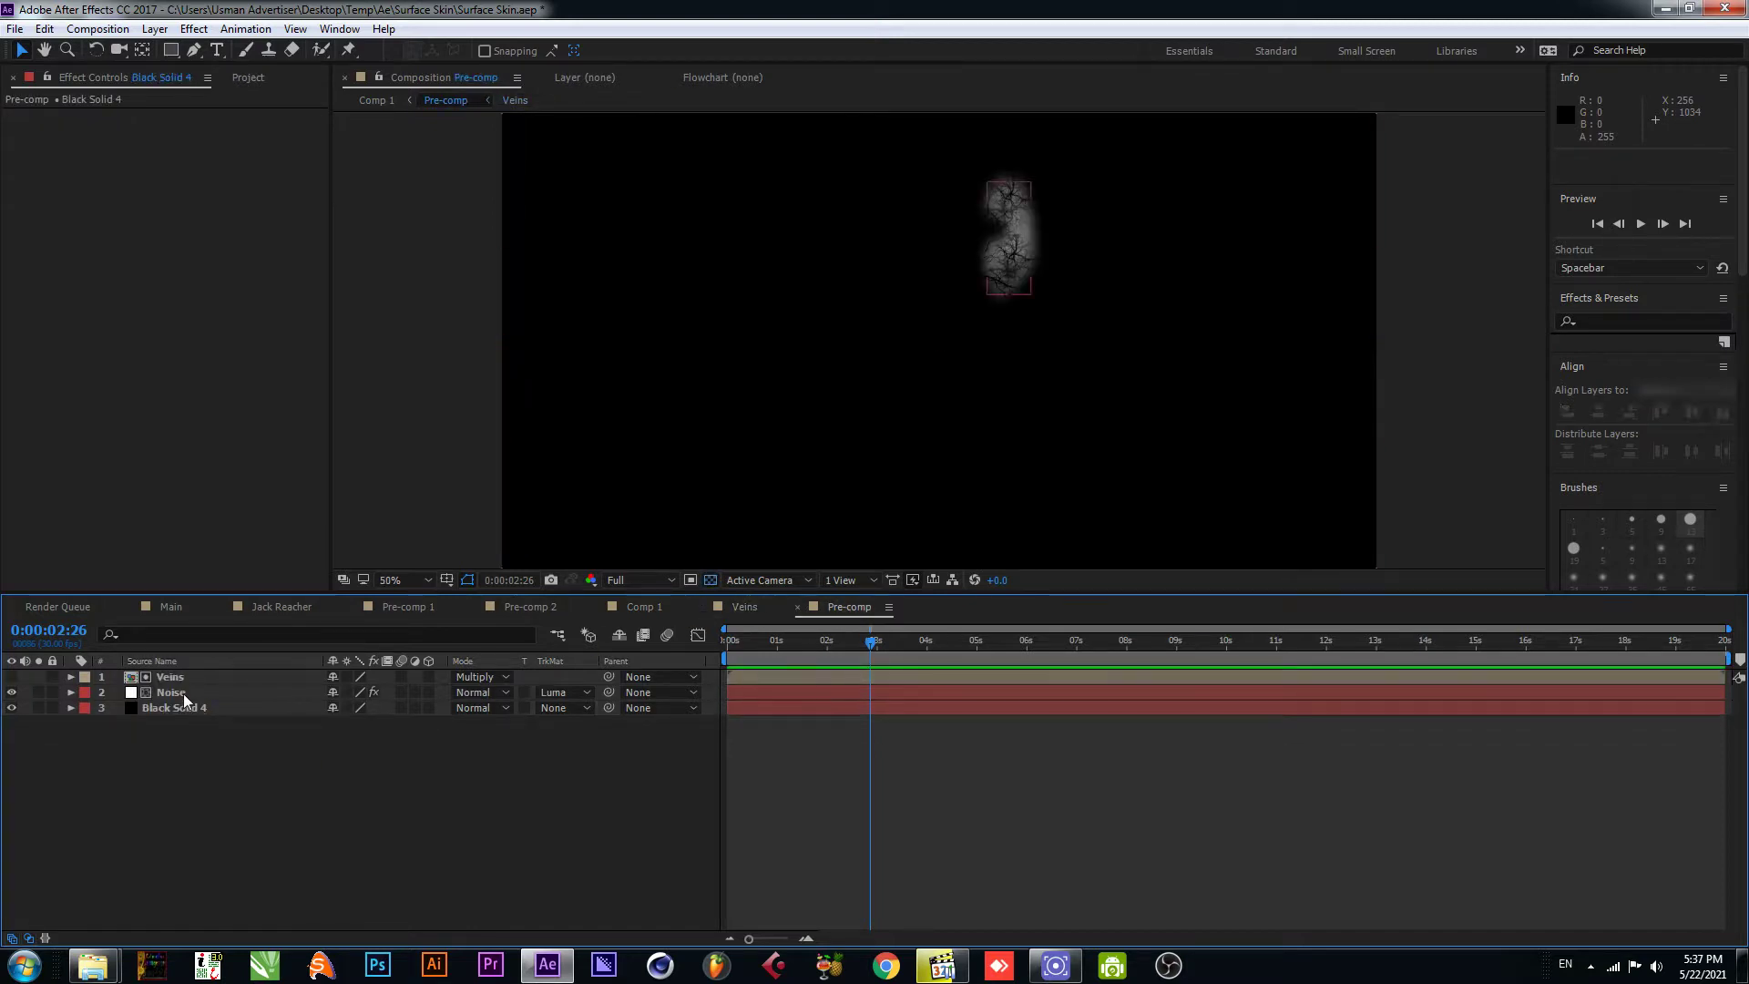
pyautogui.click(182, 693)
pyautogui.keyDown('ctrl'); pyautogui.click(171, 676); pyautogui.keyUp('ctrl')
pyautogui.moveTo(1017, 235); pyautogui.dragTo(1032, 256)
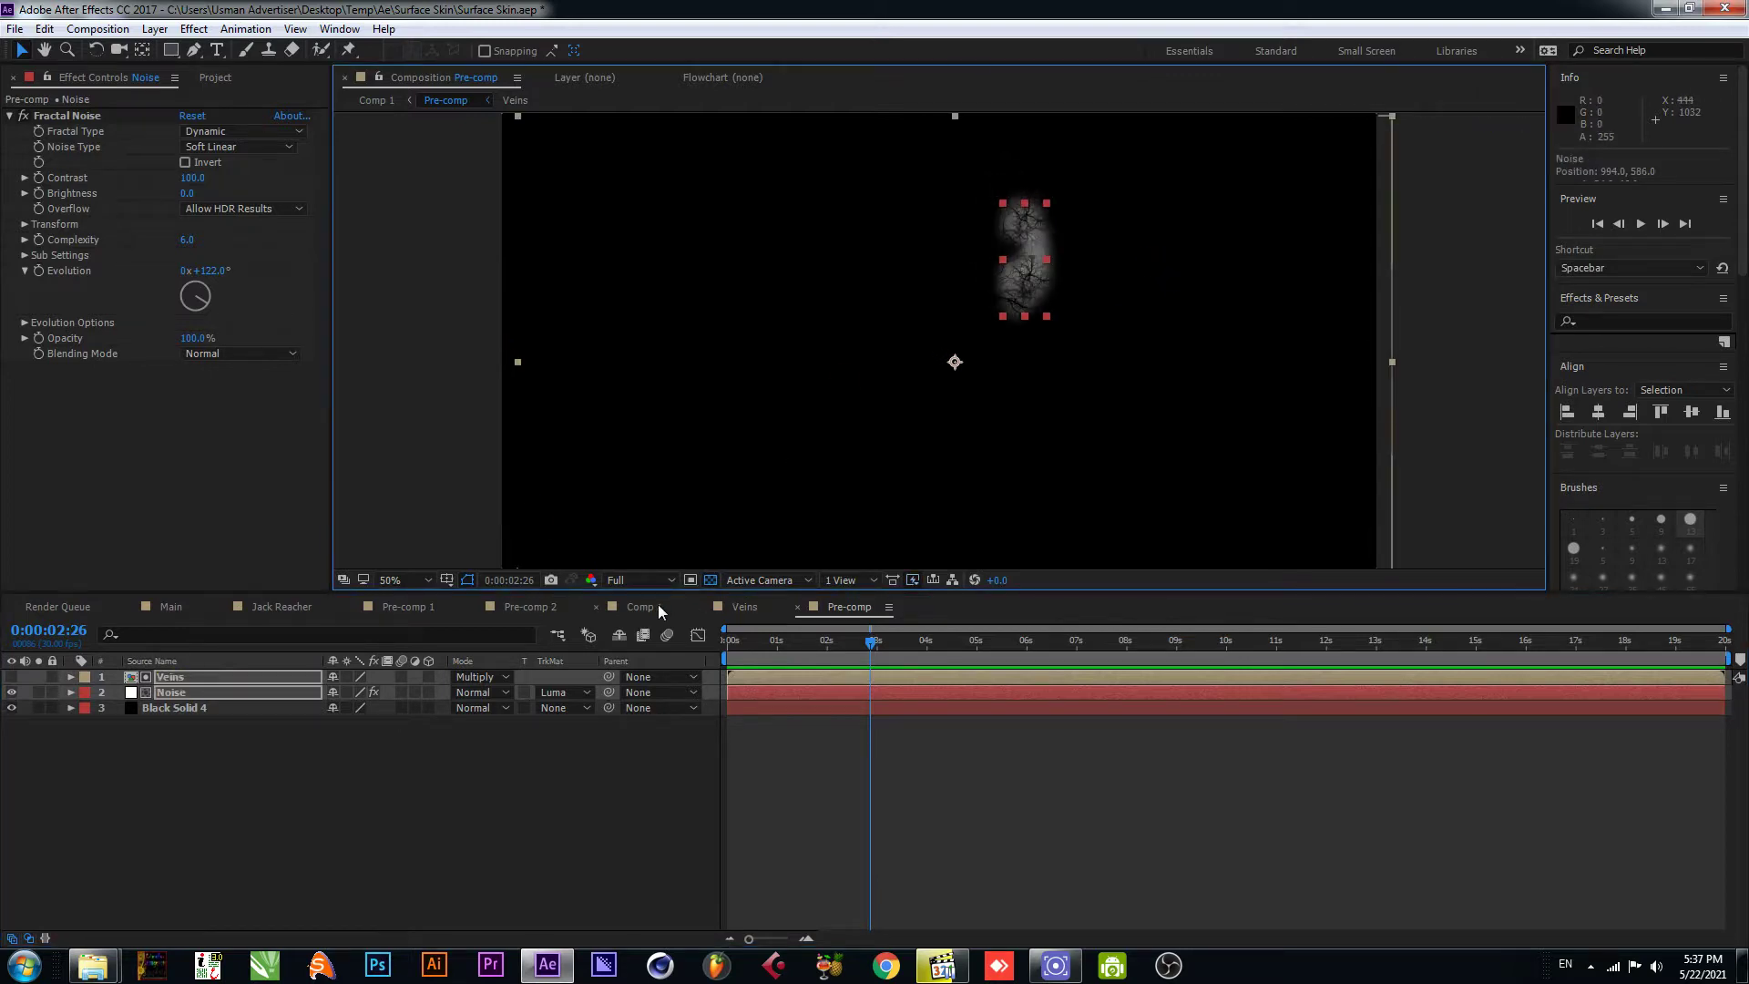
# - Return to Comp 1 and play it from the start to check the repositioned vein texture on the face
pyautogui.click(643, 607)
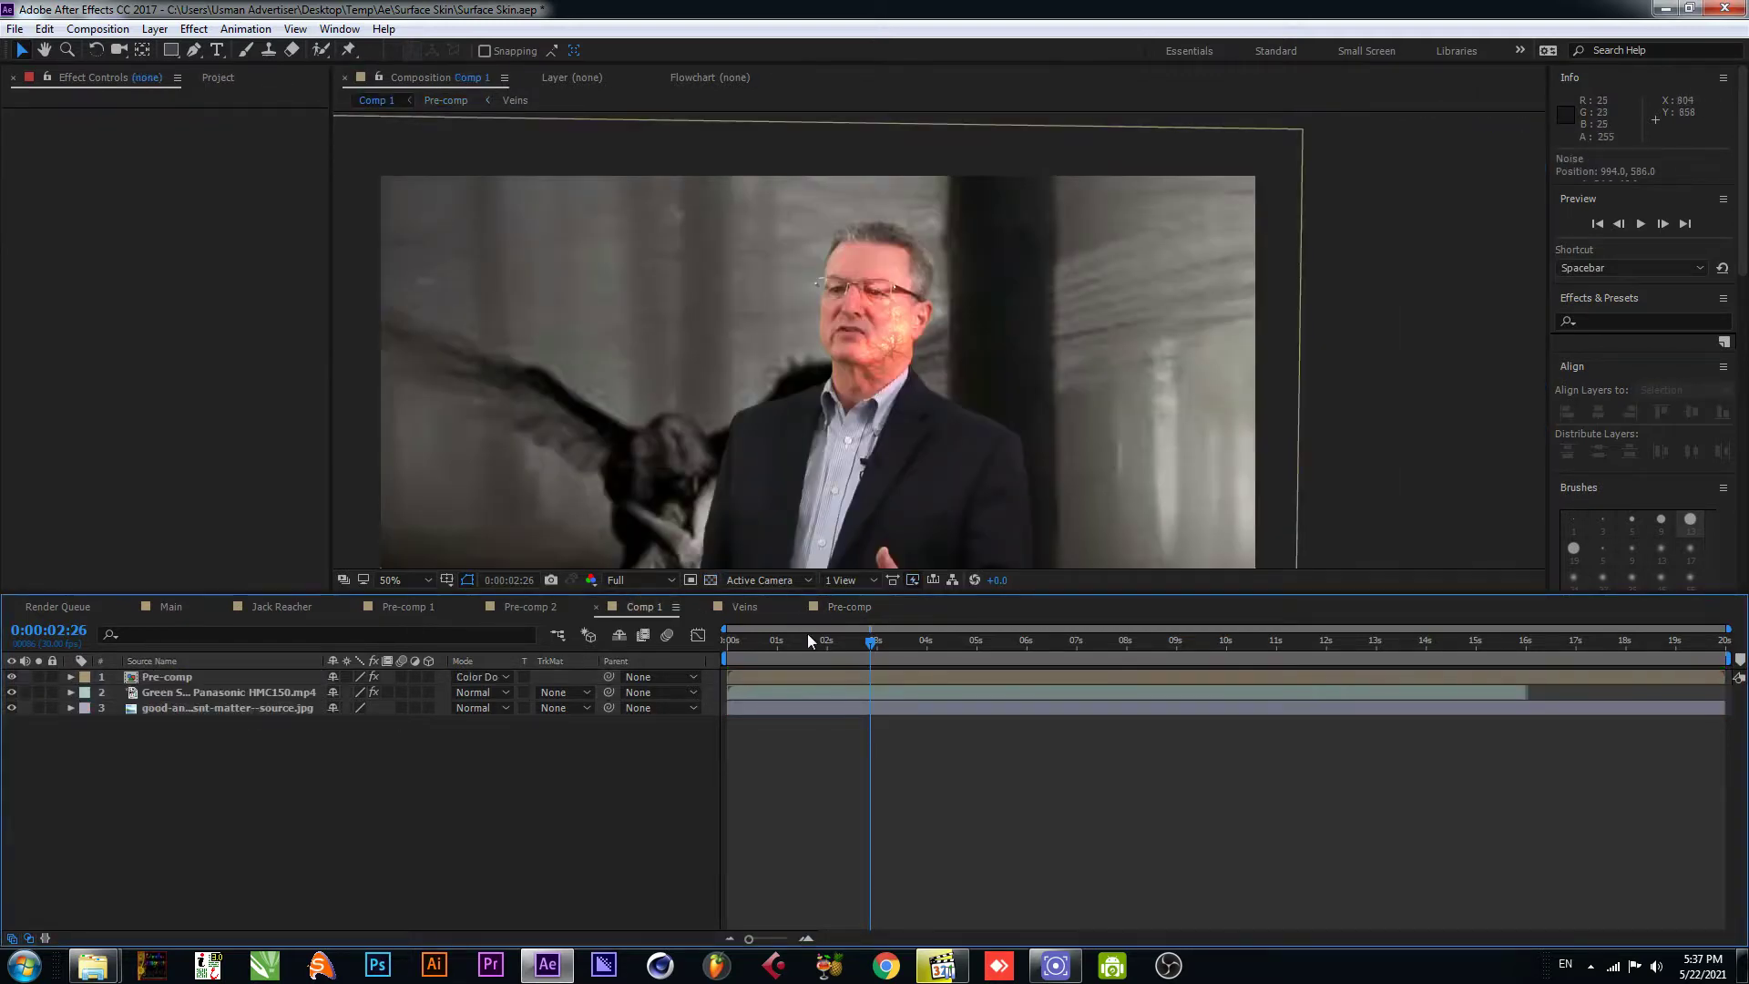
pyautogui.moveTo(807, 637); pyautogui.dragTo(720, 654)
pyautogui.scroll(2, 876, 341)
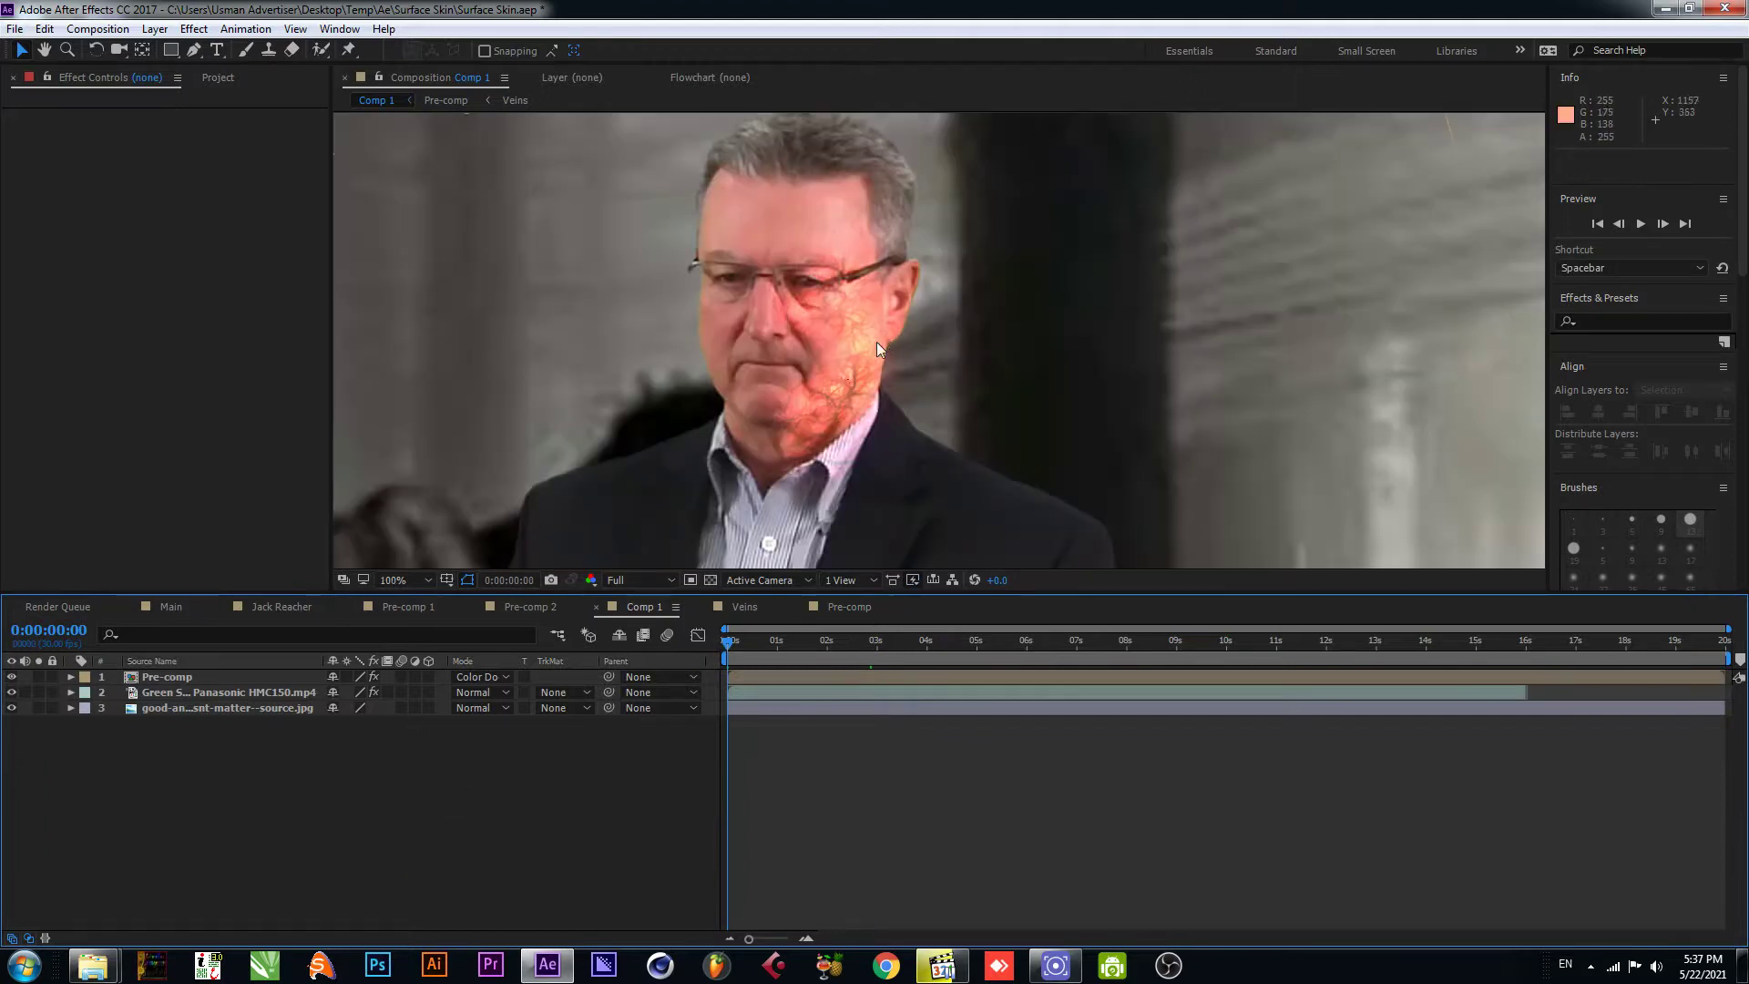
pyautogui.press('space')
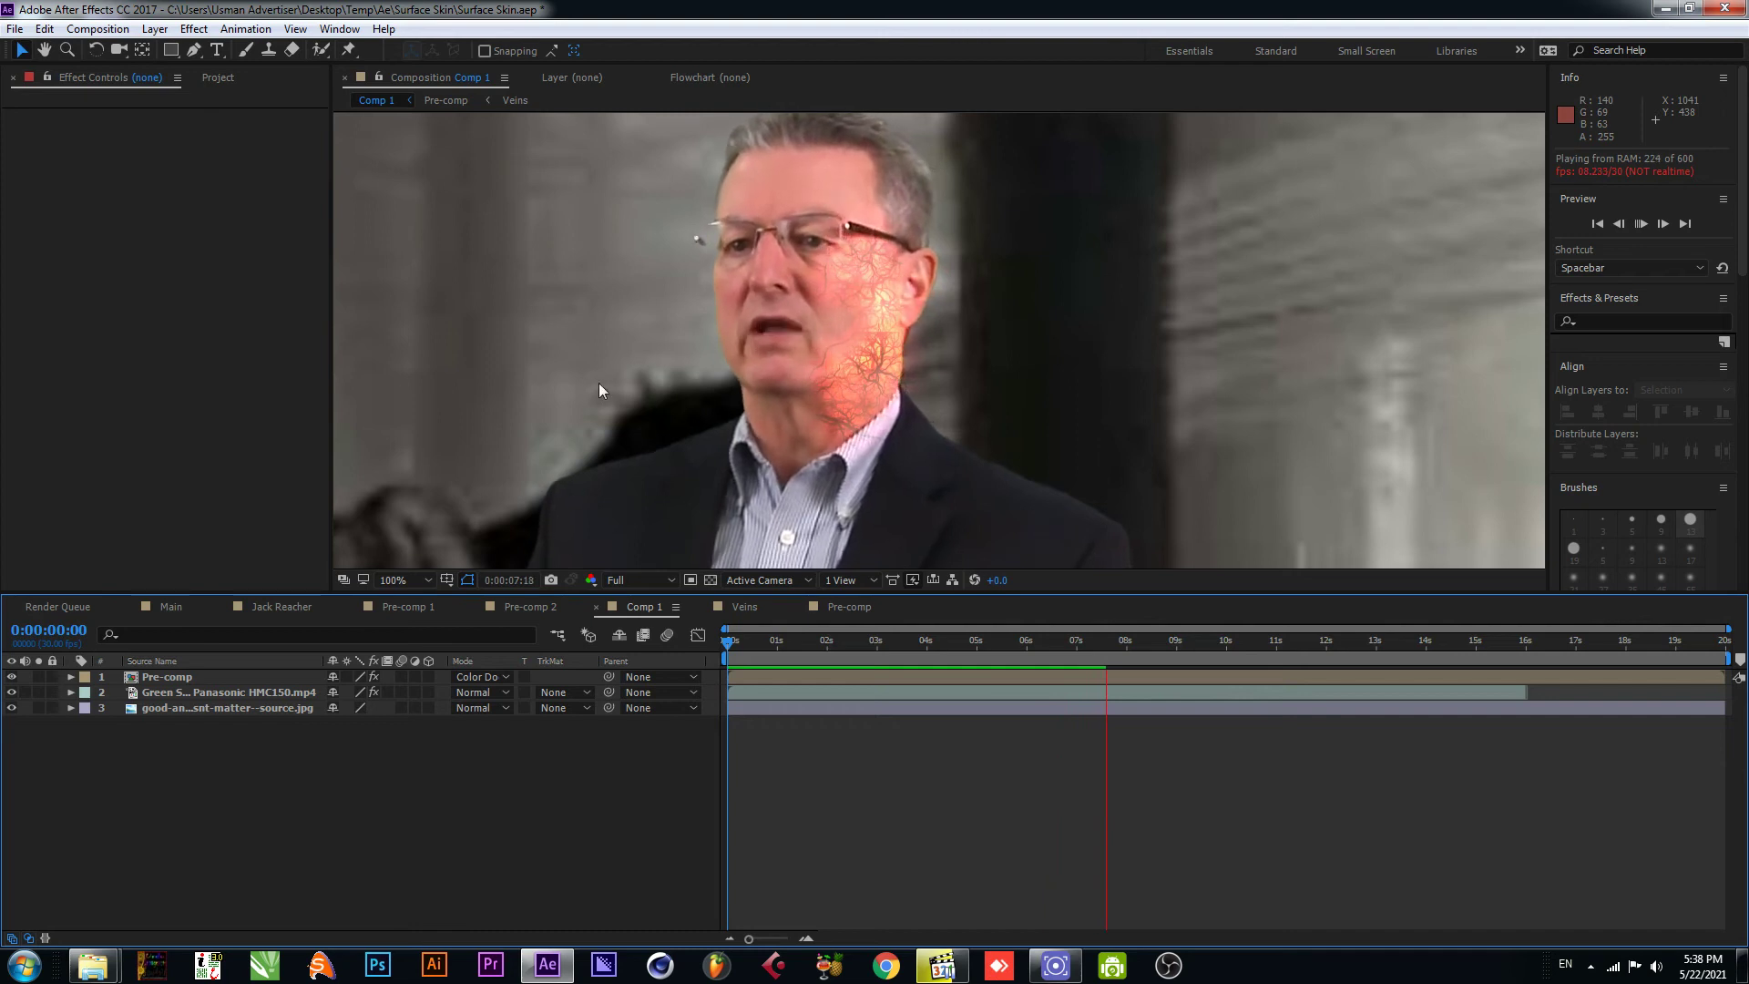
pyautogui.press('space')
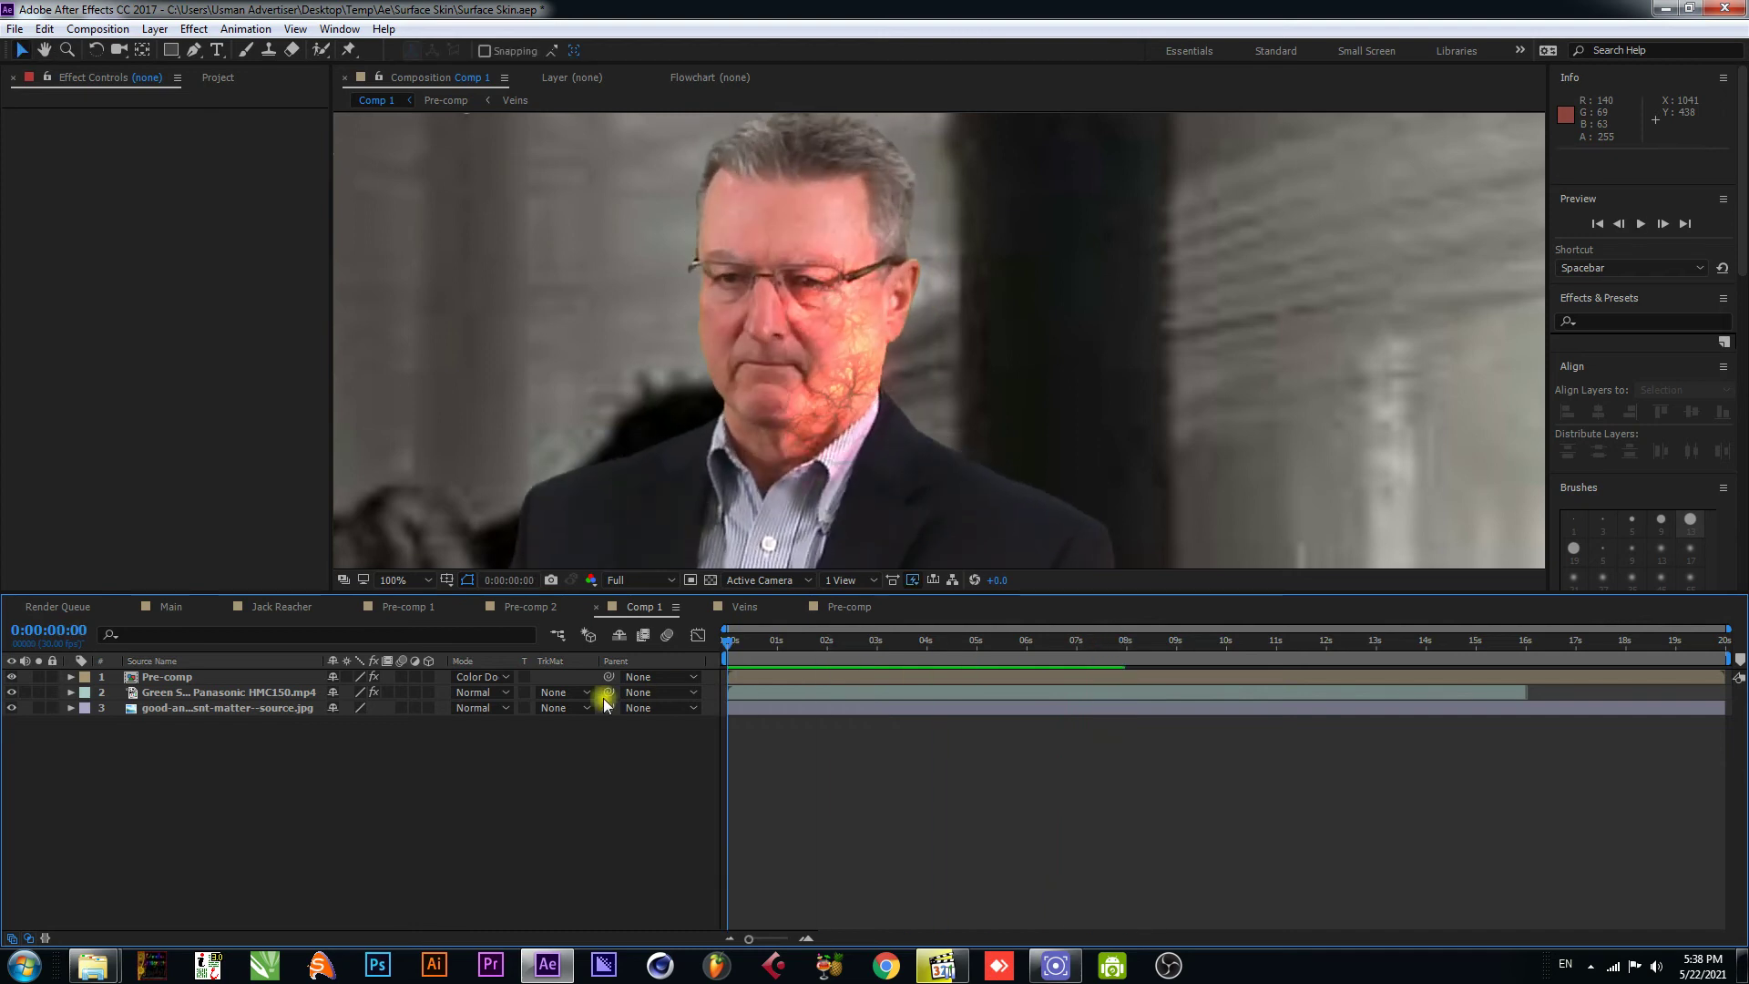